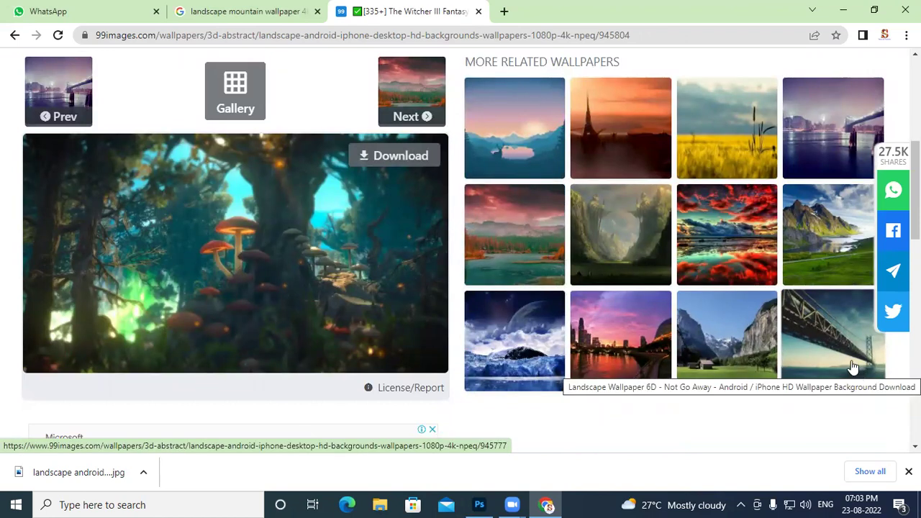
Look through the mushroom forest wallpaper page and its related wallpapers, and return to the mountain landscape wallpaper page
{"action": "scroll", "coordinate": [842, 367], "scroll_direction": "down", "scroll_amount": 9}
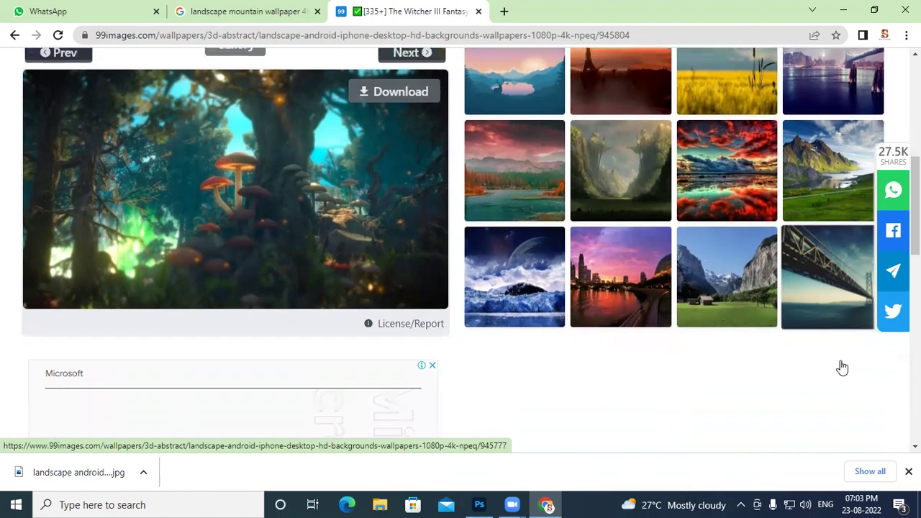
{"action": "scroll", "coordinate": [791, 353], "scroll_direction": "down", "scroll_amount": 2}
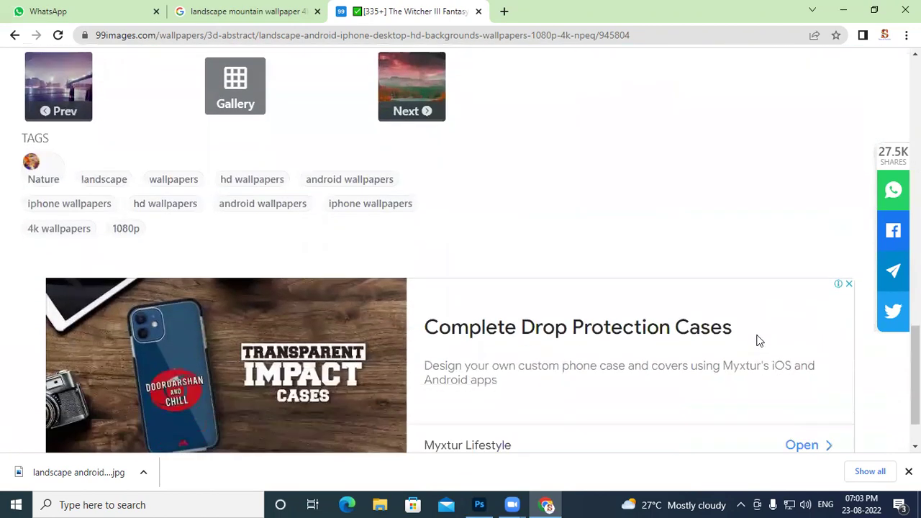
{"action": "scroll", "coordinate": [755, 347], "scroll_direction": "up", "scroll_amount": 10}
{"action": "left_click", "coordinate": [433, 208]}
{"action": "scroll", "coordinate": [512, 256], "scroll_direction": "up", "scroll_amount": 5}
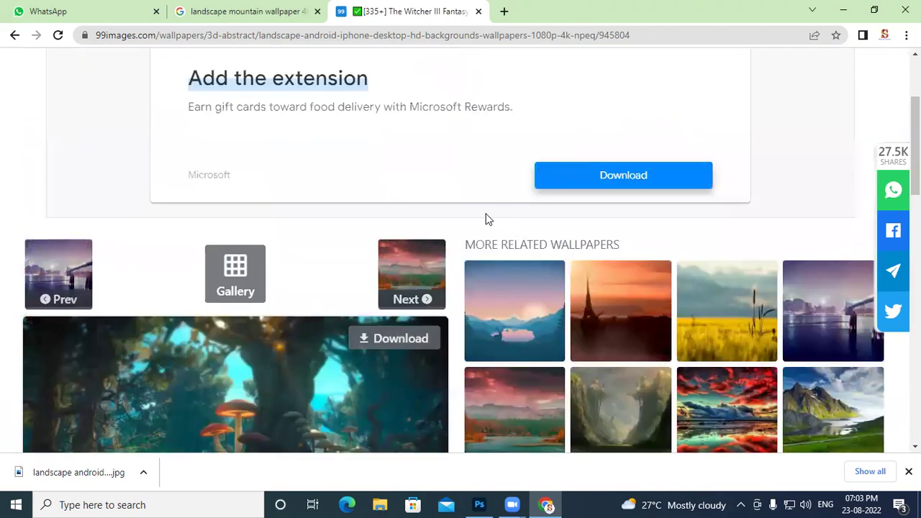
{"action": "left_click", "coordinate": [15, 34]}
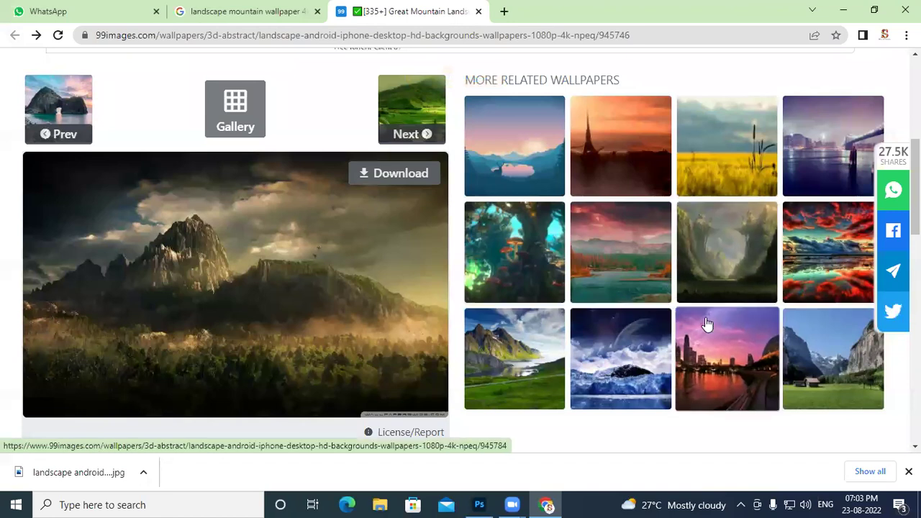
Browse the related wallpapers, viewing the red-sky lake, the stone-statue valley and the Singapore skyline pages in turn
{"action": "left_click", "coordinate": [627, 282]}
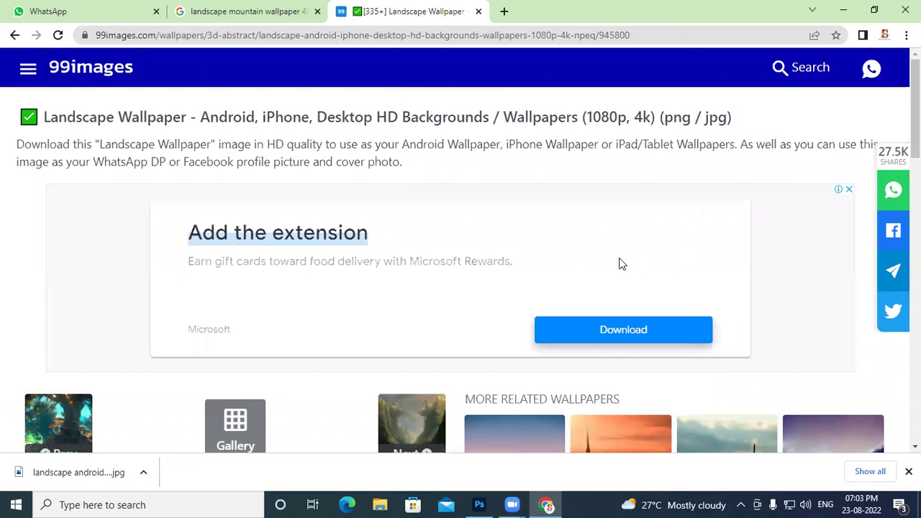
{"action": "scroll", "coordinate": [619, 263], "scroll_direction": "down", "scroll_amount": 3}
{"action": "scroll", "coordinate": [574, 257], "scroll_direction": "down", "scroll_amount": 2}
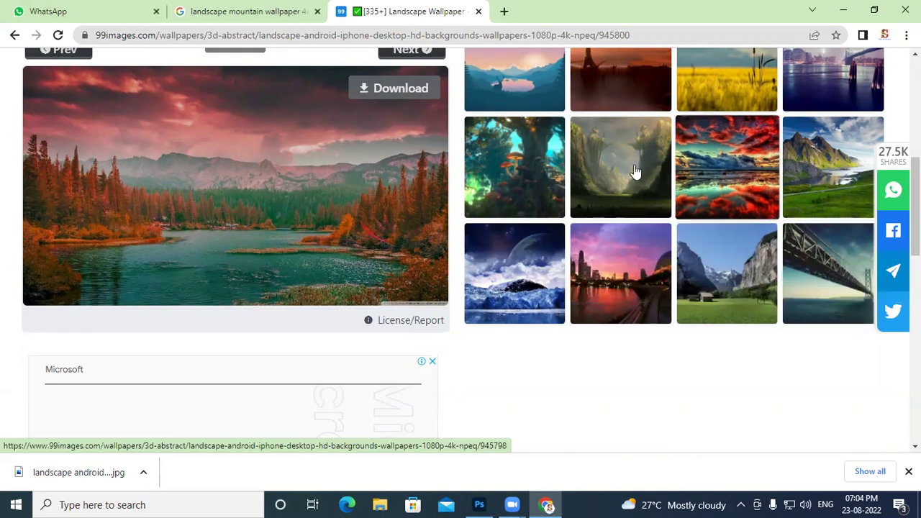
{"action": "left_click", "coordinate": [606, 167]}
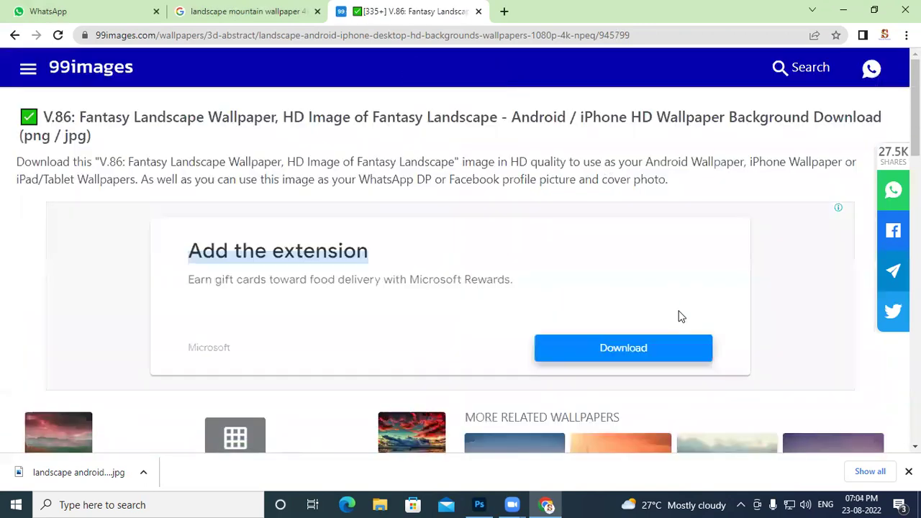
{"action": "scroll", "coordinate": [674, 311], "scroll_direction": "down", "scroll_amount": 4}
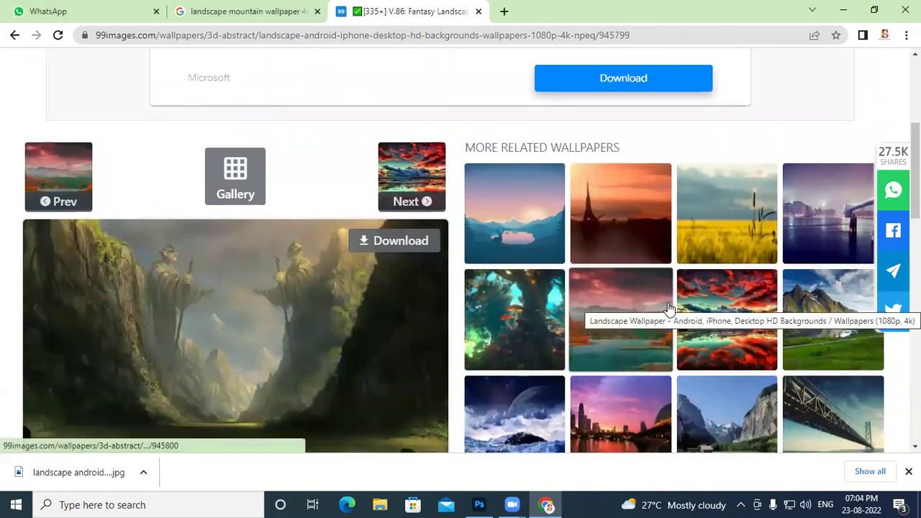
{"action": "scroll", "coordinate": [669, 308], "scroll_direction": "down", "scroll_amount": 1}
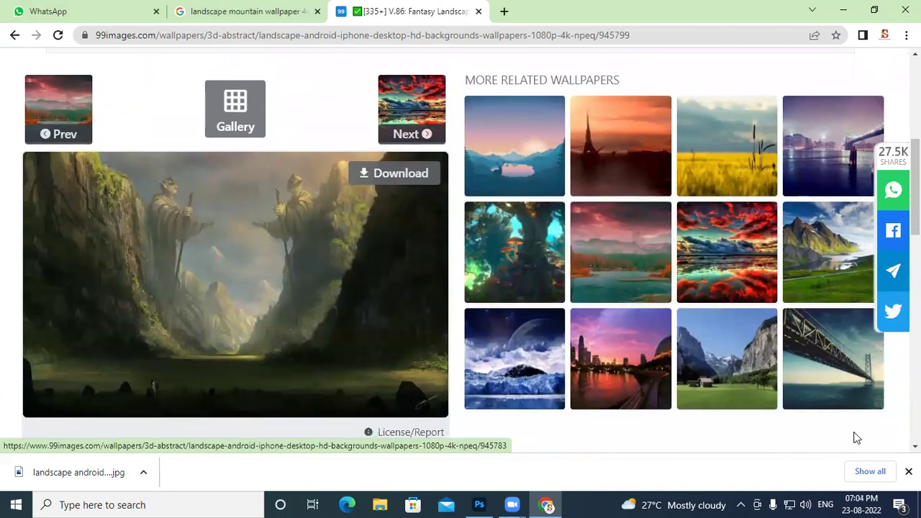
{"action": "left_click", "coordinate": [625, 405]}
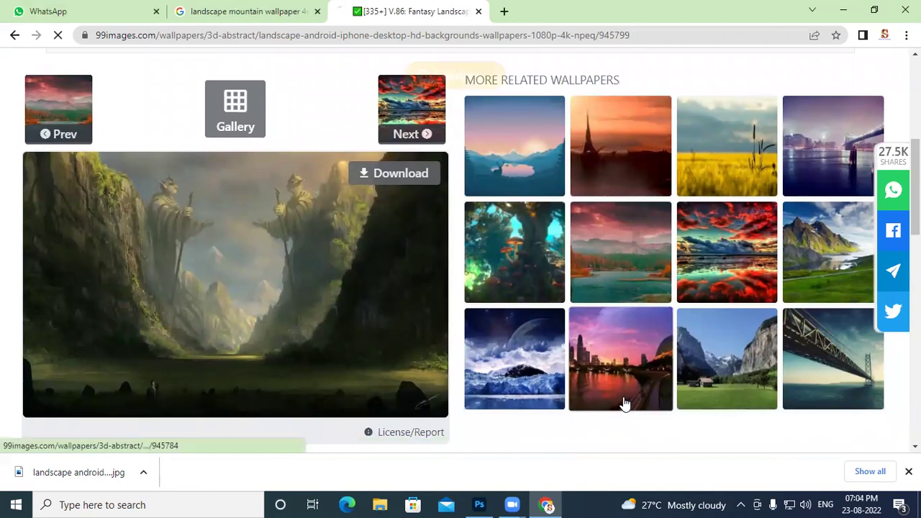
{"action": "scroll", "coordinate": [383, 235], "scroll_direction": "down", "scroll_amount": 5}
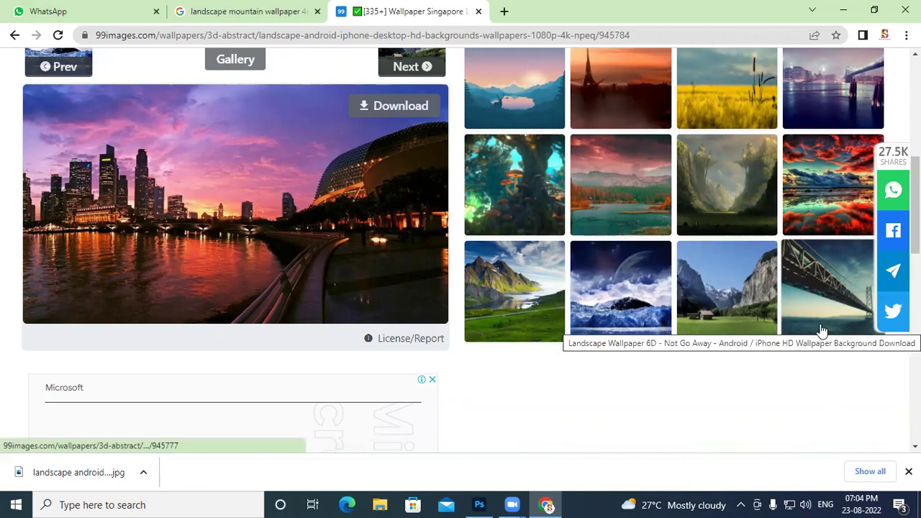
Open the stone-statue valley wallpaper in a new browser tab and the bridge wallpaper in the current one
{"action": "right_click", "coordinate": [709, 187]}
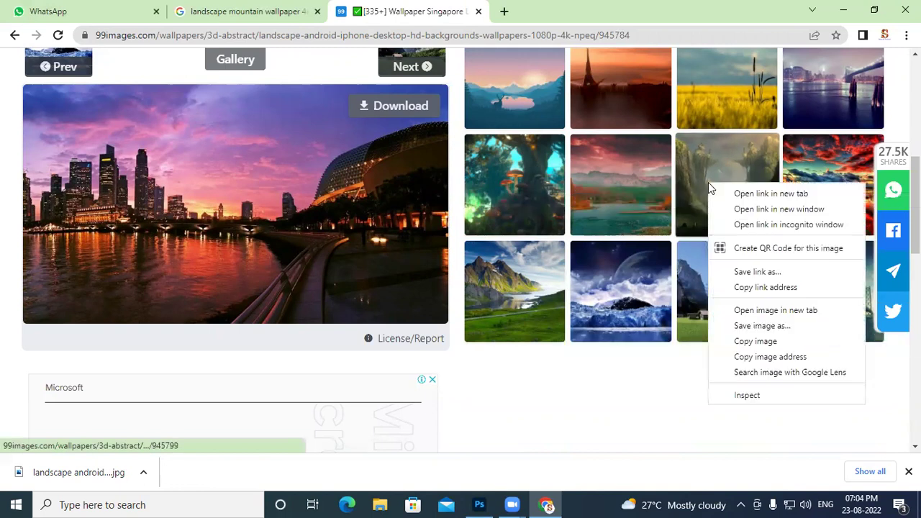
{"action": "left_click", "coordinate": [742, 194]}
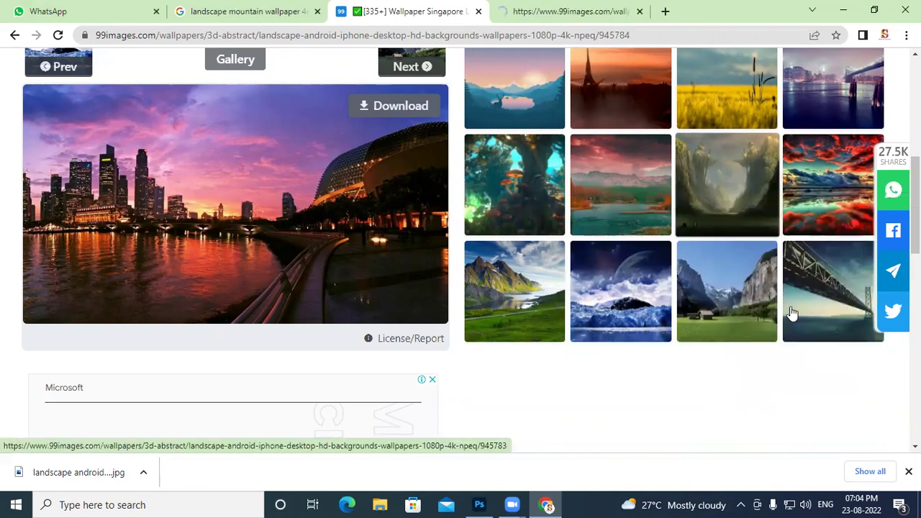
{"action": "left_click", "coordinate": [827, 326]}
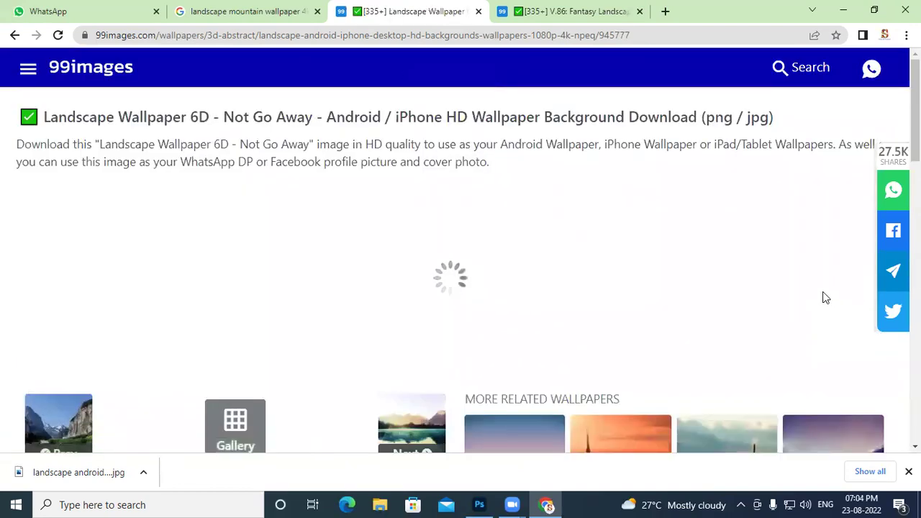
Download the bridge wallpaper and dismiss the website's thank-you message
{"action": "scroll", "coordinate": [632, 255], "scroll_direction": "down", "scroll_amount": 3}
{"action": "scroll", "coordinate": [631, 254], "scroll_direction": "down", "scroll_amount": 3}
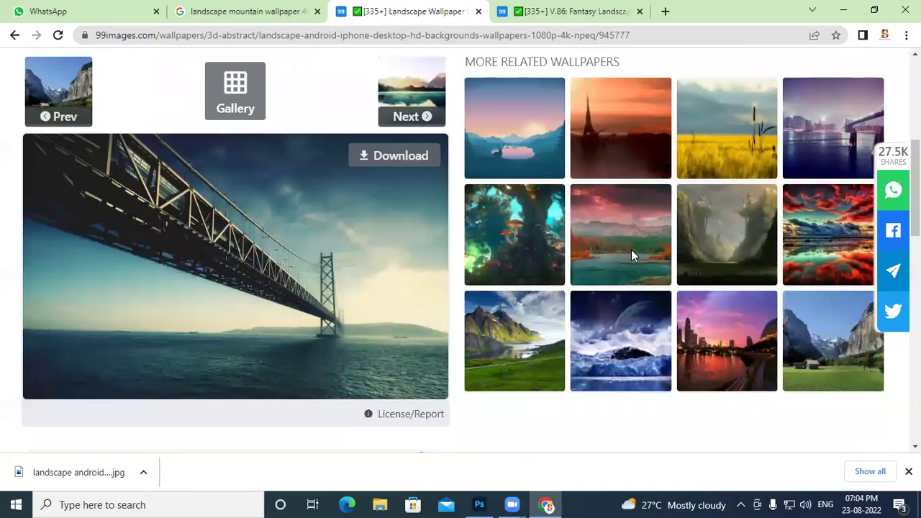
{"action": "right_click", "coordinate": [241, 263]}
{"action": "left_click", "coordinate": [391, 156]}
{"action": "left_click", "coordinate": [549, 87]}
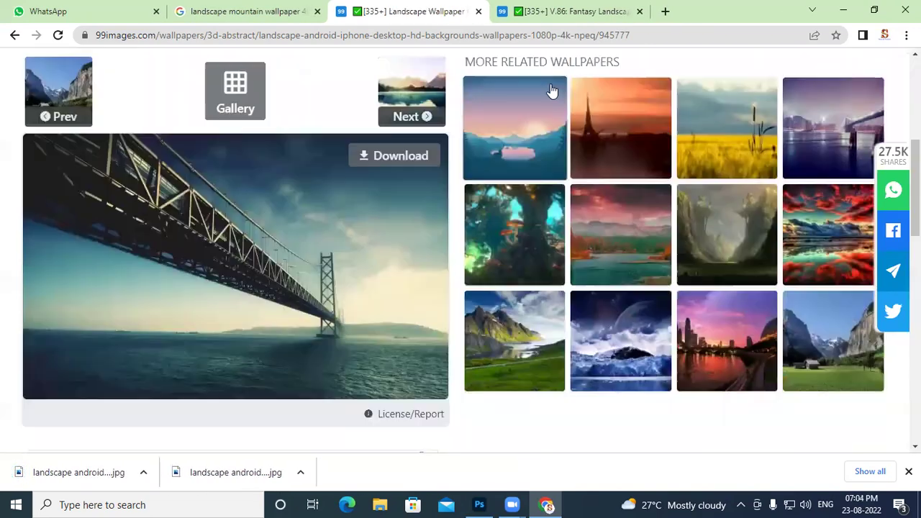
Download the stone-statue valley wallpaper from its own tab and dismiss the thank-you message
{"action": "left_click", "coordinate": [554, 11]}
{"action": "scroll", "coordinate": [426, 324], "scroll_direction": "down", "scroll_amount": 5}
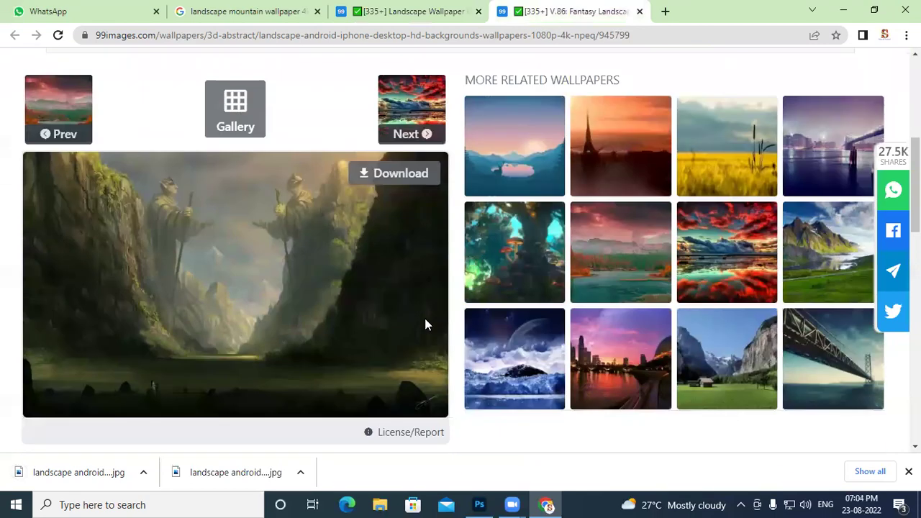
{"action": "left_click", "coordinate": [396, 175]}
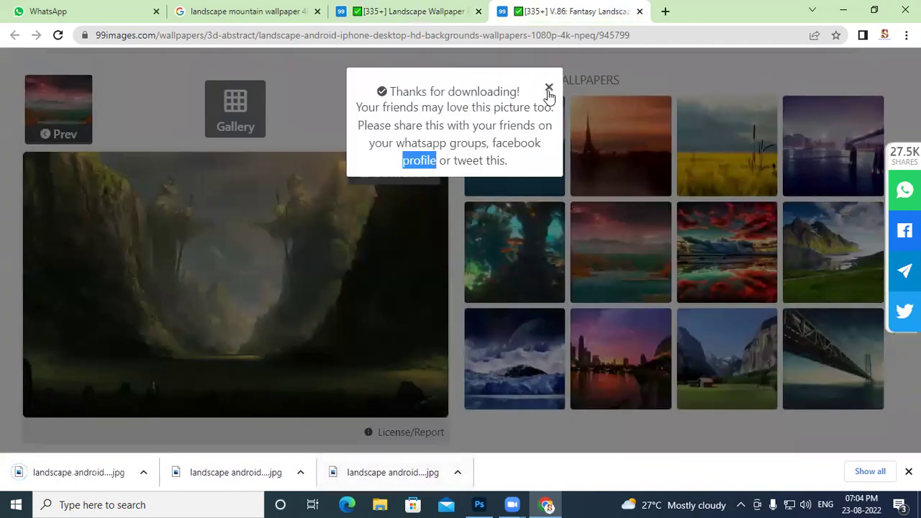
{"action": "left_click", "coordinate": [549, 90]}
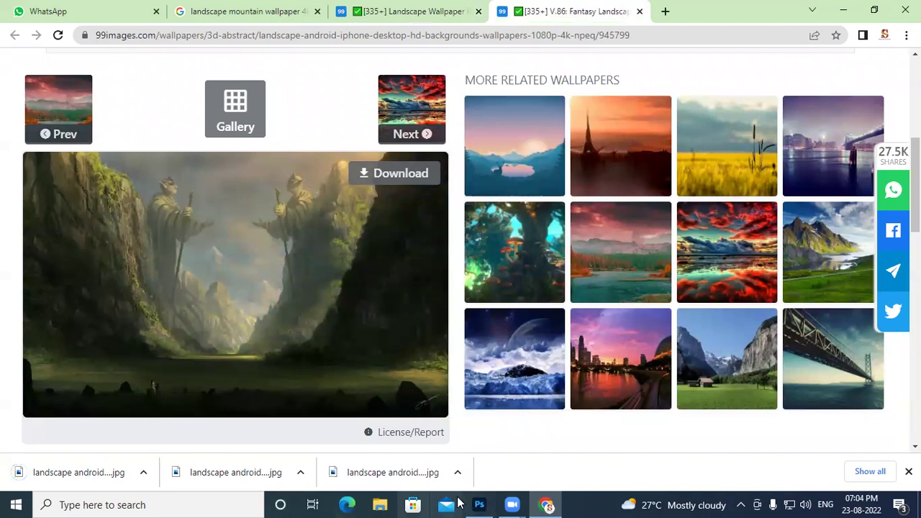
Open the Downloads folder in File Explorer and bring the downloaded landscape wallpapers into Photoshop
{"action": "key", "text": "super+e"}
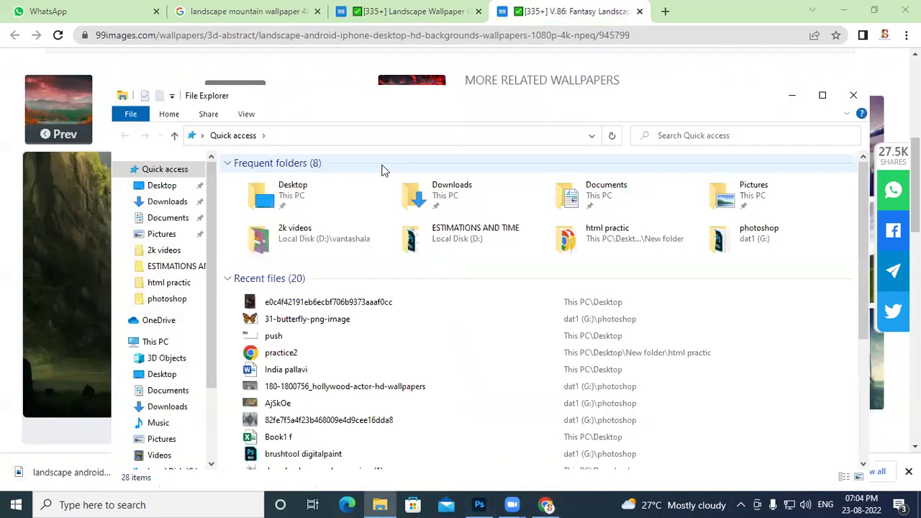
{"action": "left_click", "coordinate": [440, 189]}
{"action": "double_click", "coordinate": [443, 200]}
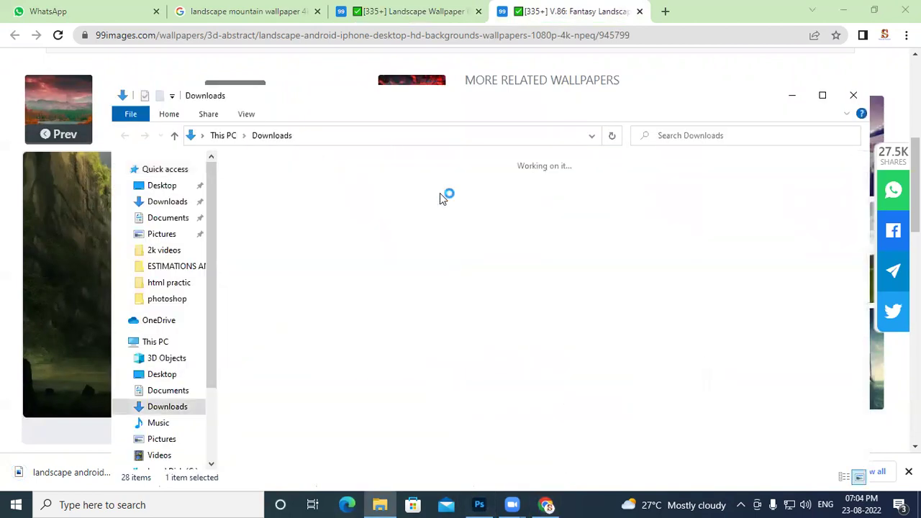
{"action": "left_click_drag", "start_coordinate": [445, 244], "coordinate": [233, 281]}
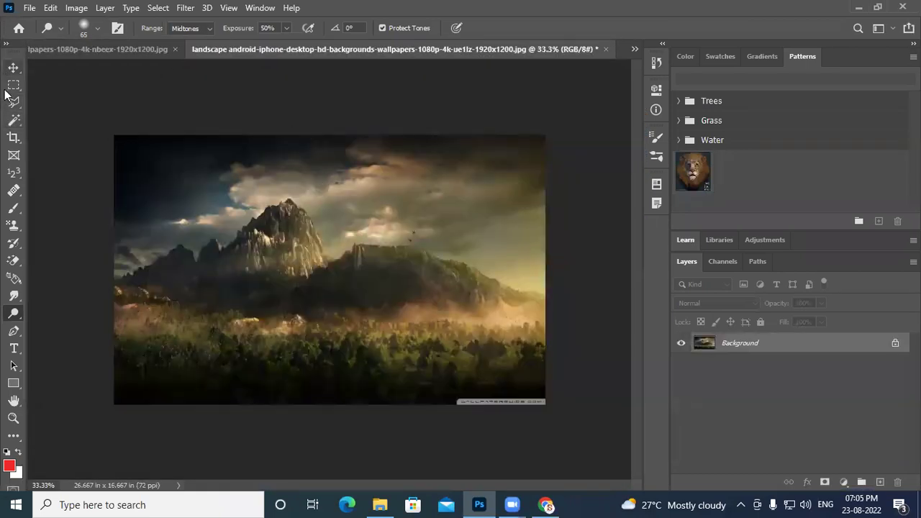
Examine the tool group holding the Blur, Sharpen and Smudge tools, and return to the Move tool
{"action": "left_click", "coordinate": [16, 297]}
{"action": "right_click", "coordinate": [26, 297]}
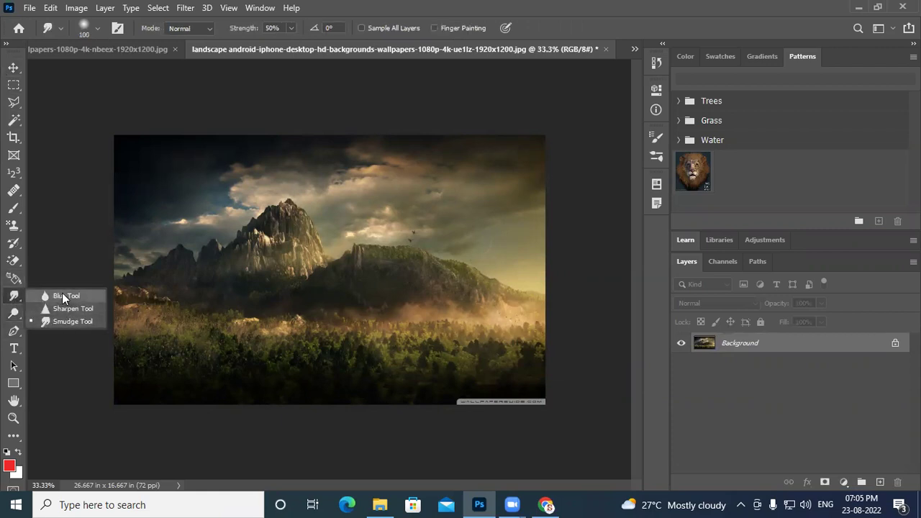
{"action": "left_click", "coordinate": [13, 68]}
{"action": "left_click", "coordinate": [18, 299]}
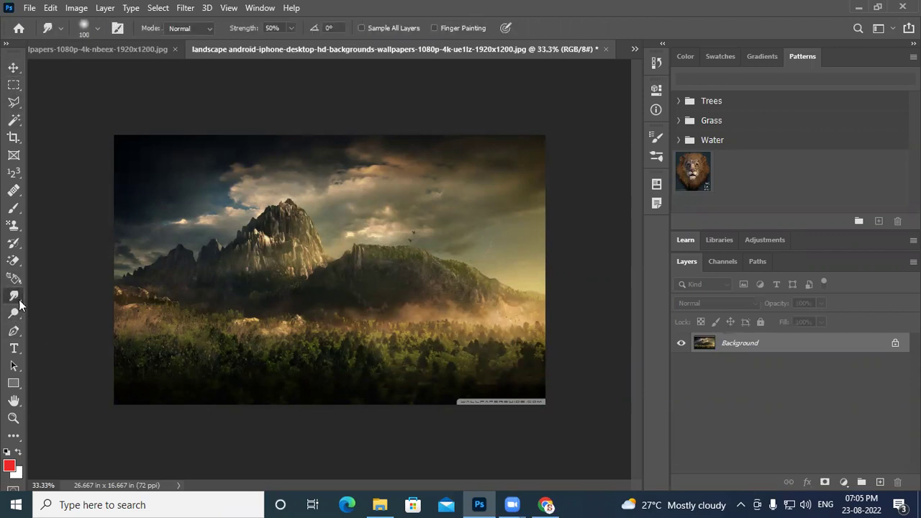
{"action": "right_click", "coordinate": [19, 304]}
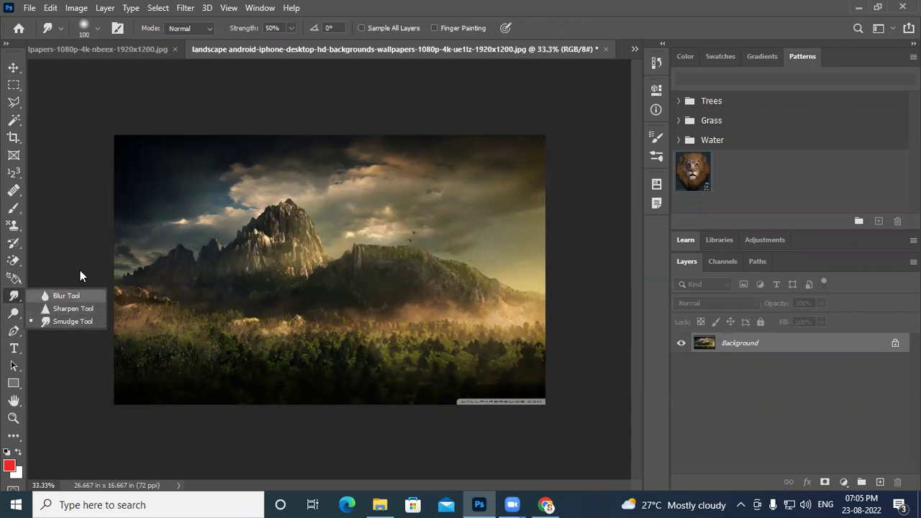
{"action": "left_click", "coordinate": [13, 68]}
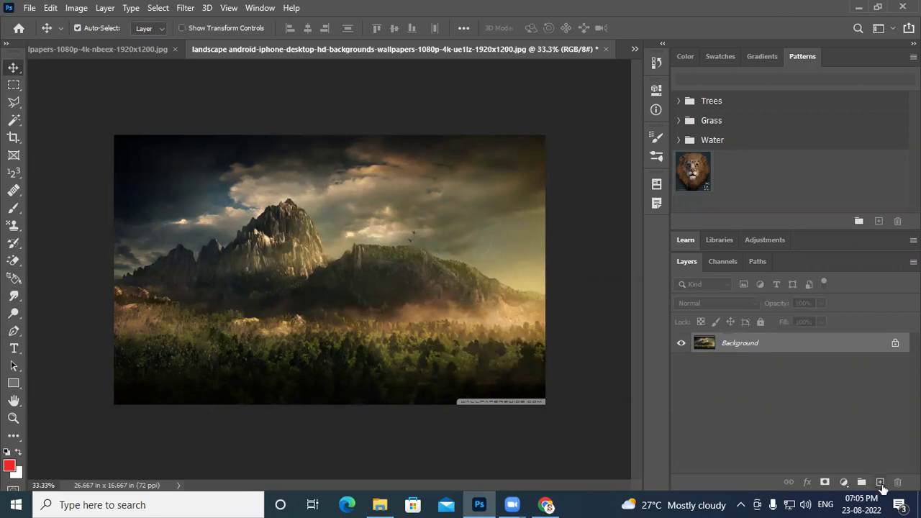
Add a new empty layer to the mountain landscape document and unlock its Background layer
{"action": "left_click", "coordinate": [880, 483]}
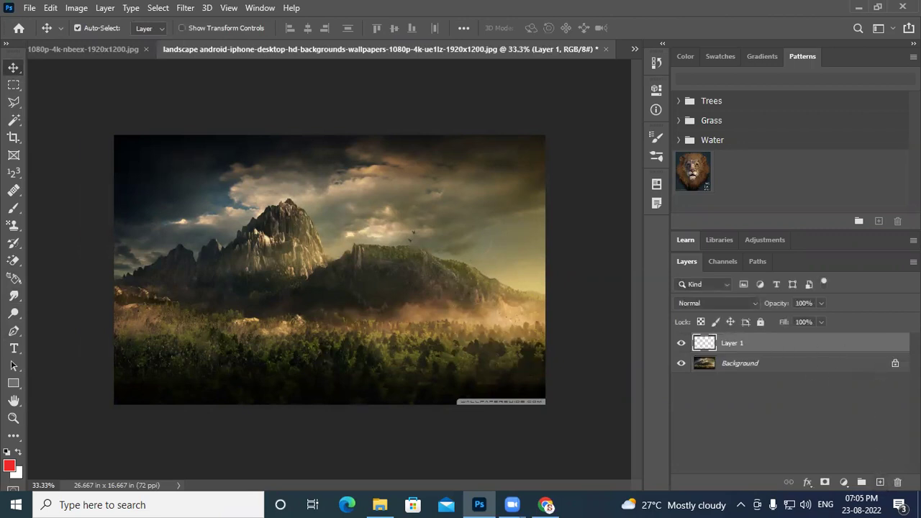
{"action": "left_click", "coordinate": [896, 366]}
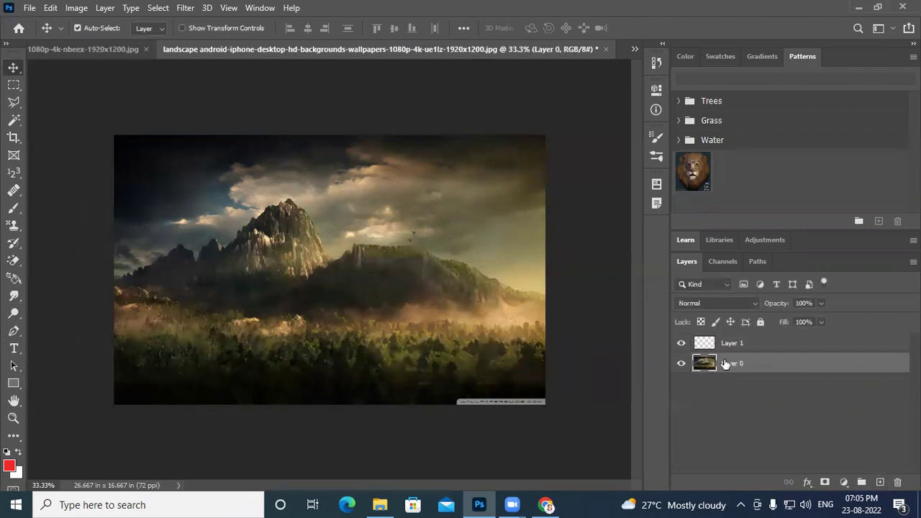
Inspect the watermark strip on the mountain image, undo the unlocking of the Background layer and unlock it again
{"action": "scroll", "coordinate": [540, 421], "scroll_direction": "up", "scroll_amount": 5}
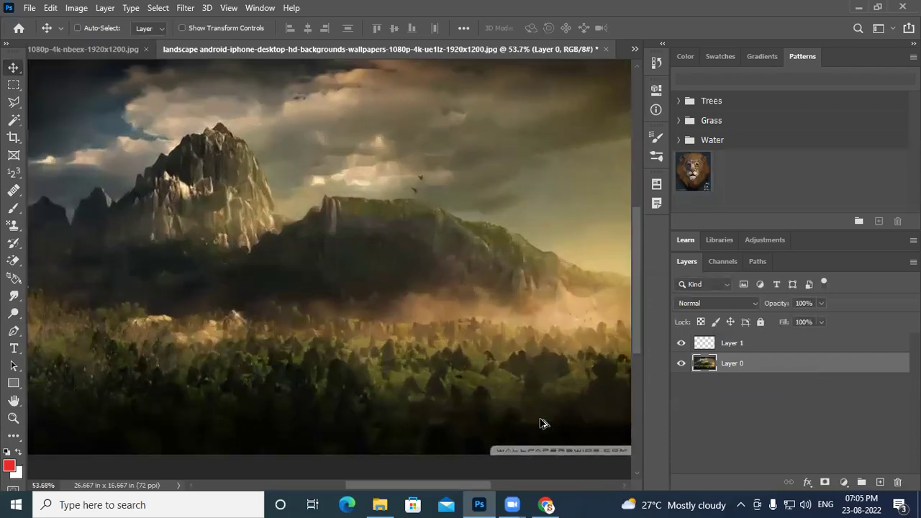
{"action": "left_click_drag", "start_coordinate": [538, 417], "coordinate": [398, 209]}
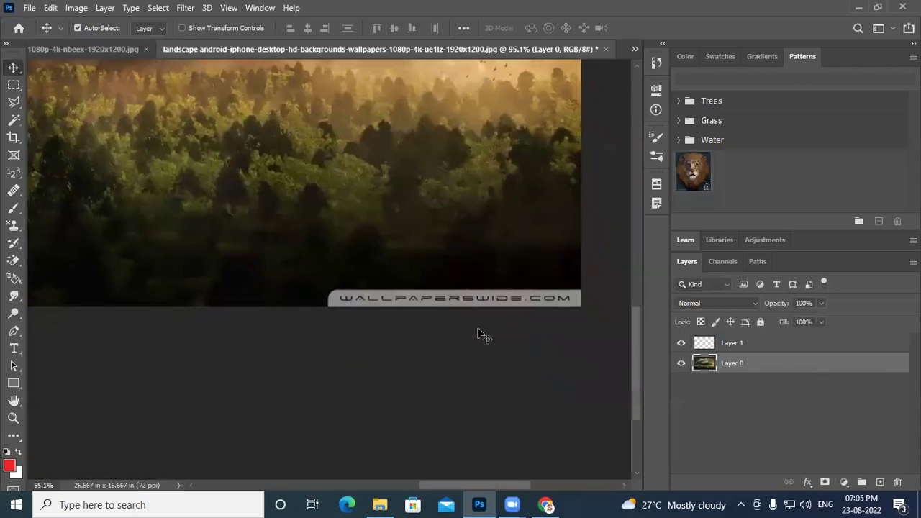
{"action": "scroll", "coordinate": [489, 339], "scroll_direction": "up", "scroll_amount": 3}
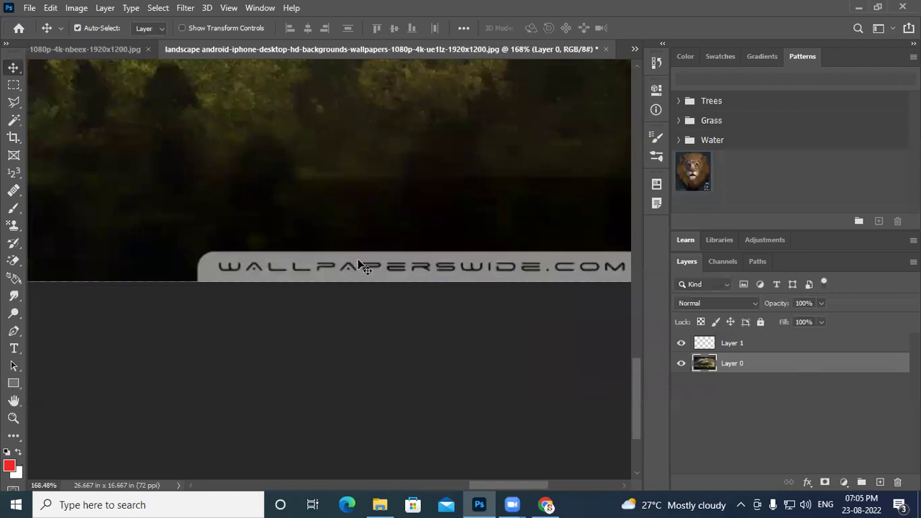
{"action": "left_click_drag", "start_coordinate": [499, 289], "coordinate": [471, 310]}
{"action": "key", "text": "ctrl+z"}
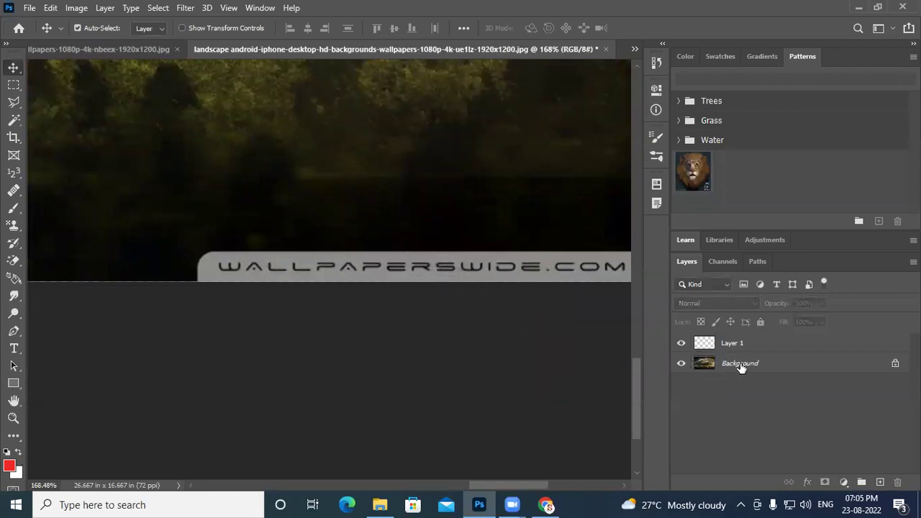
{"action": "left_click", "coordinate": [897, 366]}
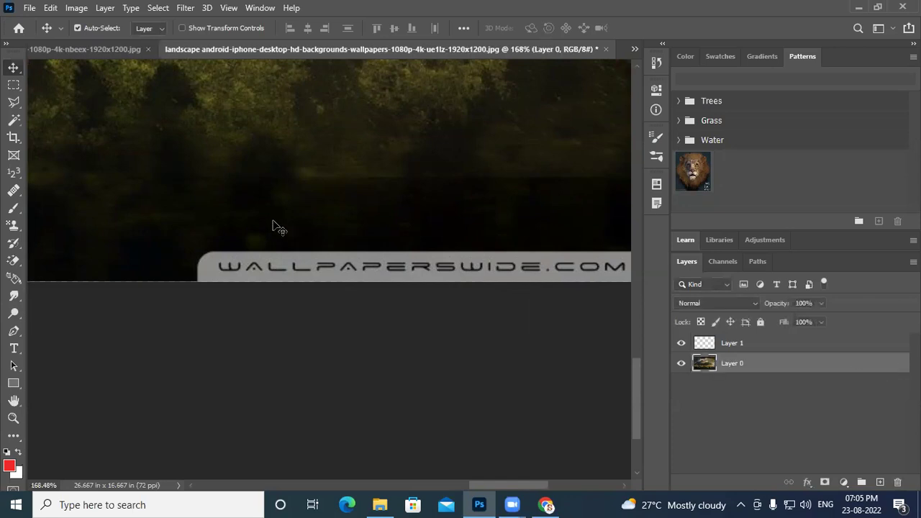
Select the watermark strip along the mountain image's lower edge with a rectangular marquee, fill it with Content-Aware at 100% opacity and deselect
{"action": "scroll", "coordinate": [275, 227], "scroll_direction": "down", "scroll_amount": 5}
{"action": "left_click_drag", "start_coordinate": [191, 249], "coordinate": [167, 293]}
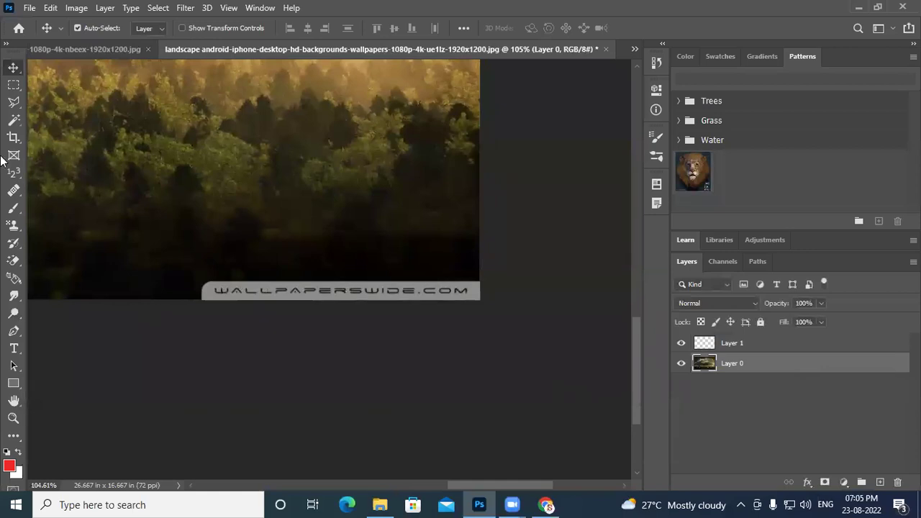
{"action": "left_click", "coordinate": [13, 85]}
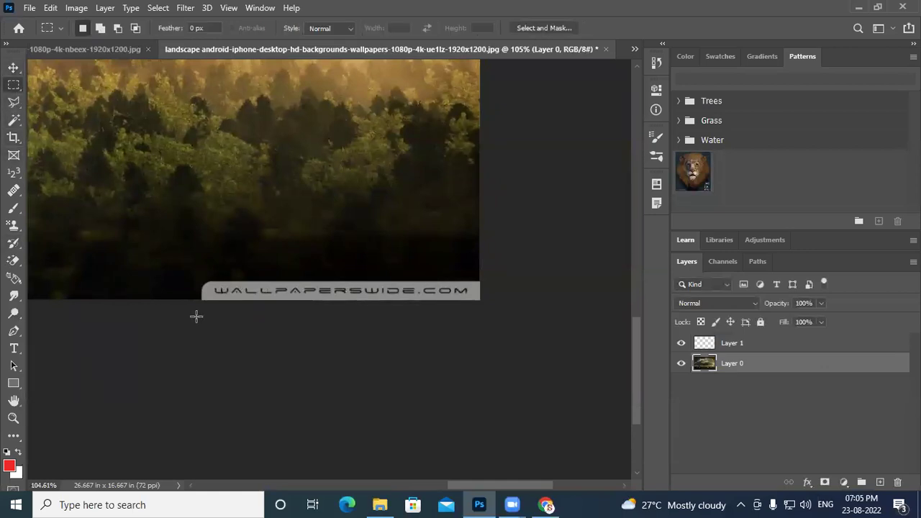
{"action": "left_click_drag", "start_coordinate": [199, 277], "coordinate": [508, 335]}
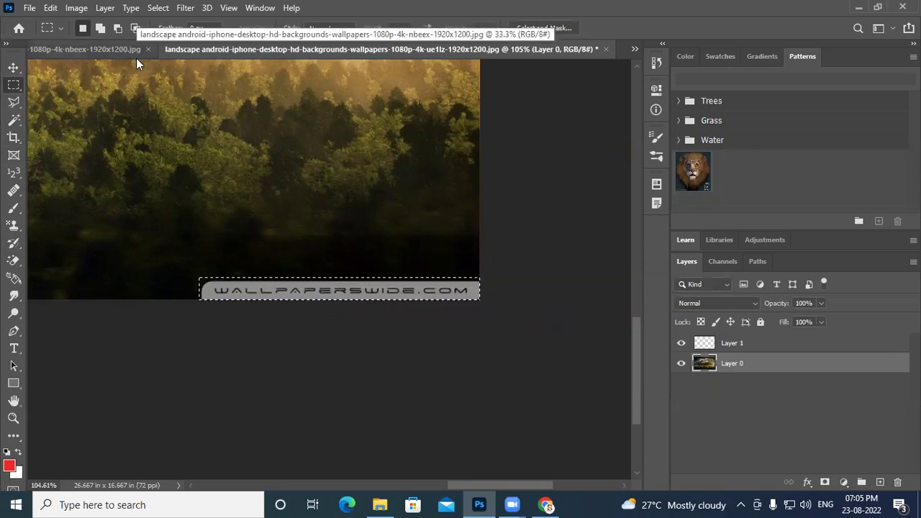
{"action": "key", "text": "shift+F5"}
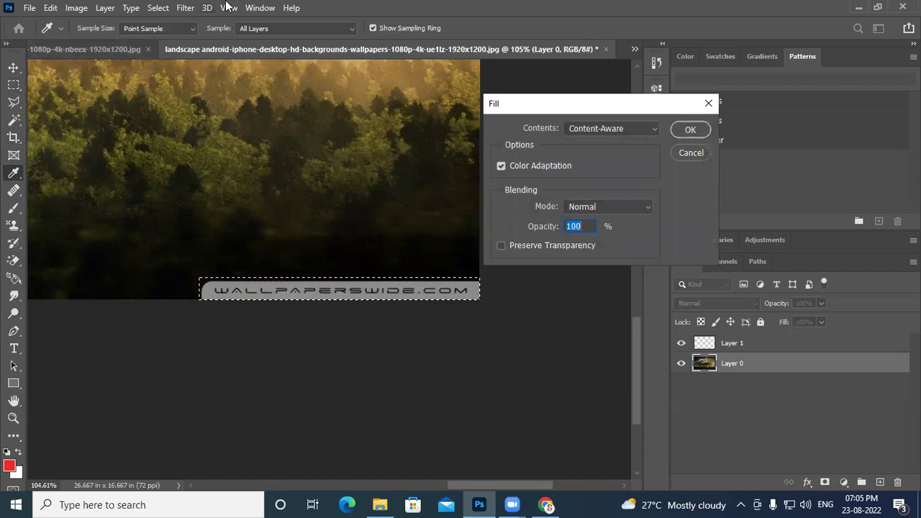
{"action": "left_click", "coordinate": [693, 129]}
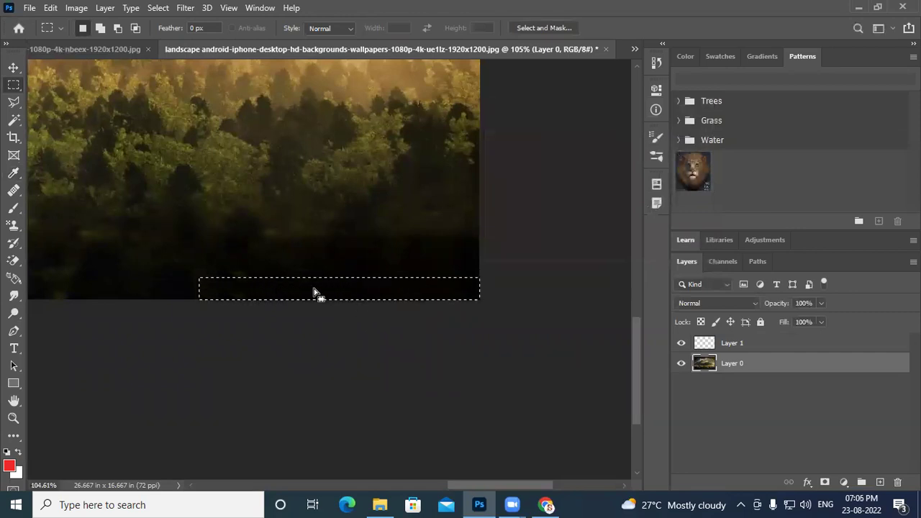
{"action": "key", "text": "ctrl+d"}
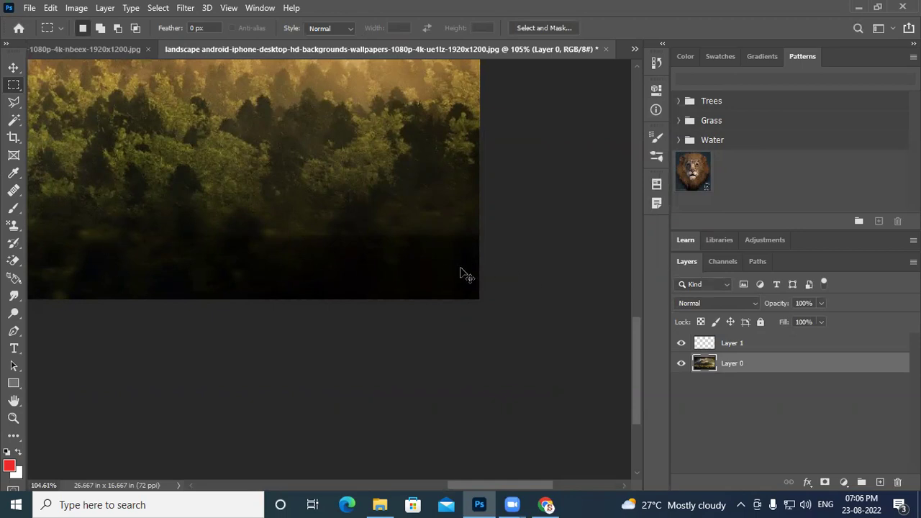
Check the whole mountain image, look at the bridge wallpaper and bring the k1qgr wallpaper with the two stone statues to the front
{"action": "scroll", "coordinate": [467, 267], "scroll_direction": "down", "scroll_amount": 5}
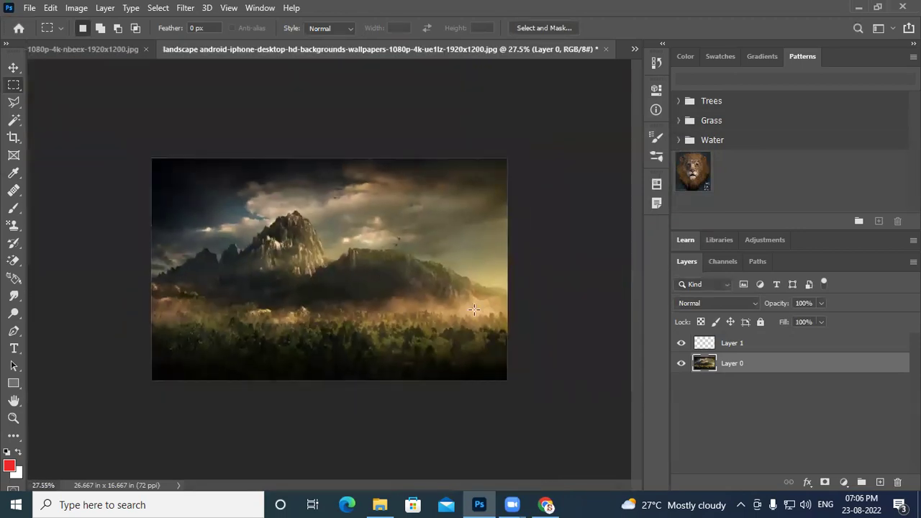
{"action": "scroll", "coordinate": [360, 313], "scroll_direction": "up", "scroll_amount": 4}
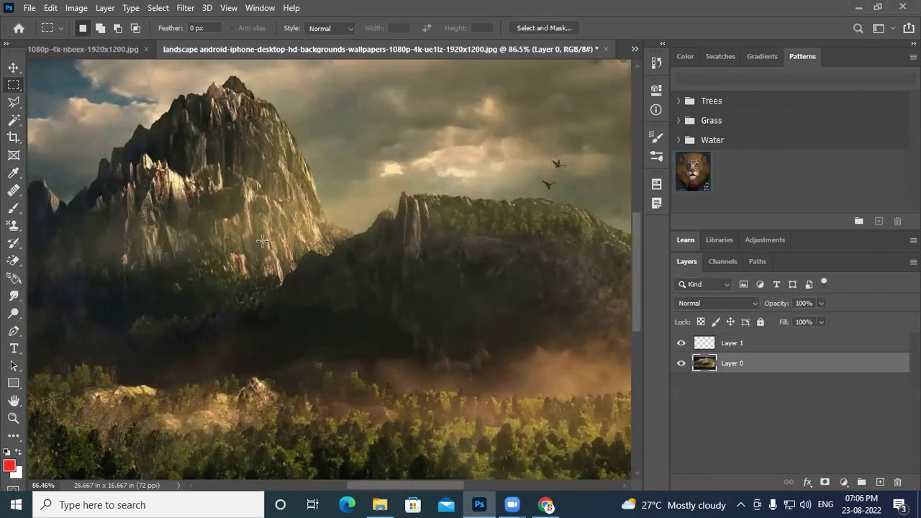
{"action": "left_click", "coordinate": [106, 49]}
{"action": "left_click", "coordinate": [582, 49]}
{"action": "left_click", "coordinate": [636, 49]}
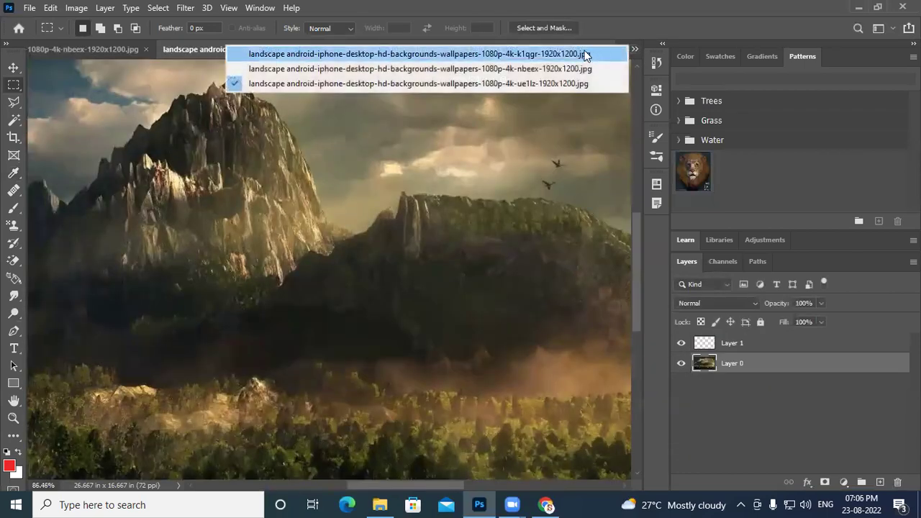
{"action": "left_click", "coordinate": [395, 71]}
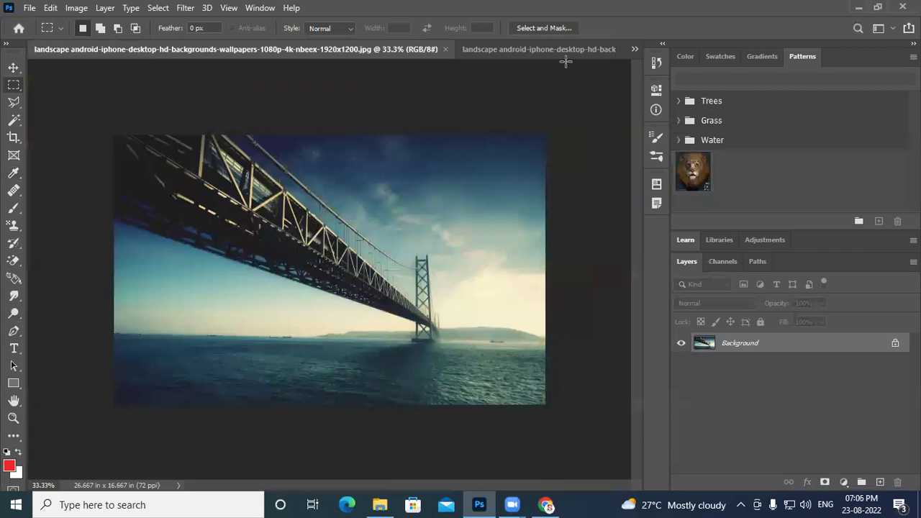
{"action": "left_click", "coordinate": [635, 49]}
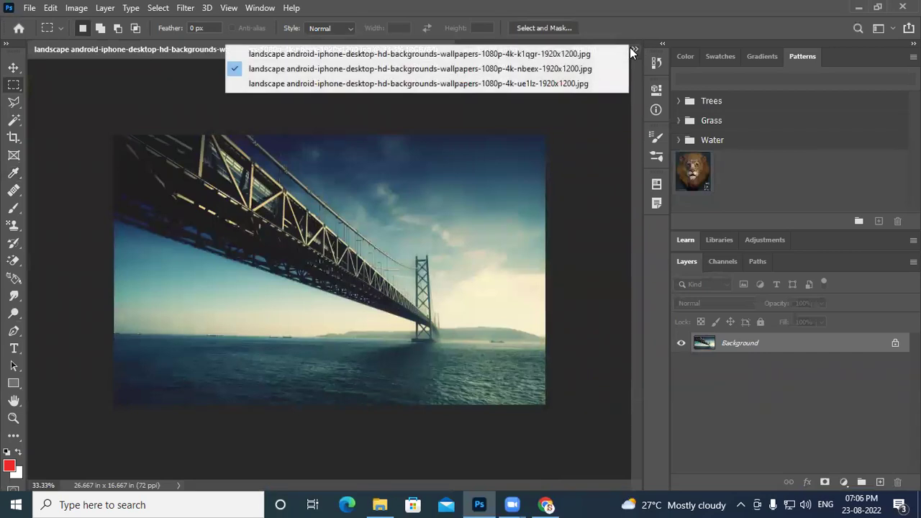
{"action": "left_click", "coordinate": [572, 54]}
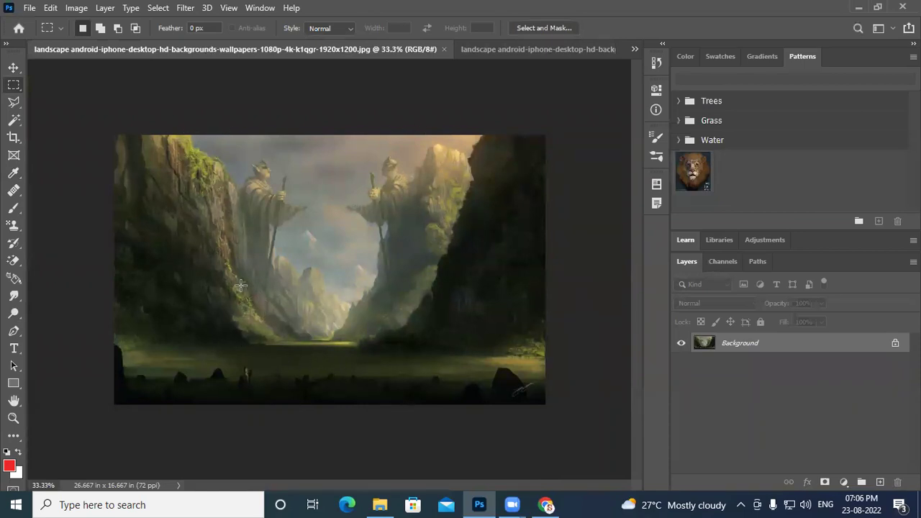
Unlock the Background layer of the statue valley document and copy its entire canvas
{"action": "left_click", "coordinate": [12, 69]}
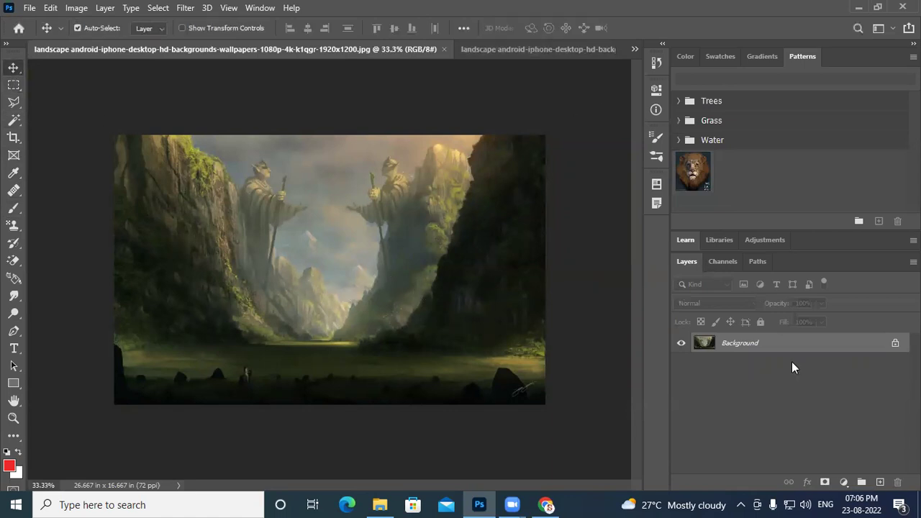
{"action": "left_click", "coordinate": [895, 344]}
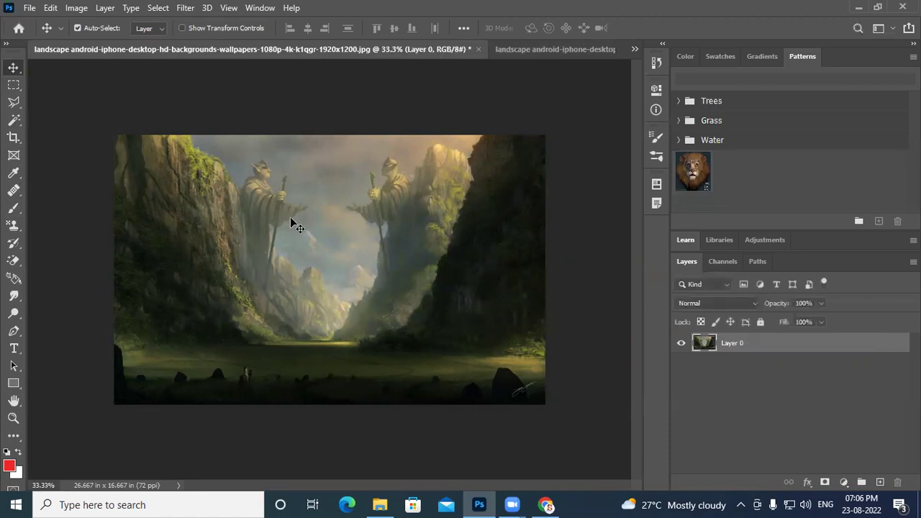
{"action": "key", "text": "ctrl+a"}
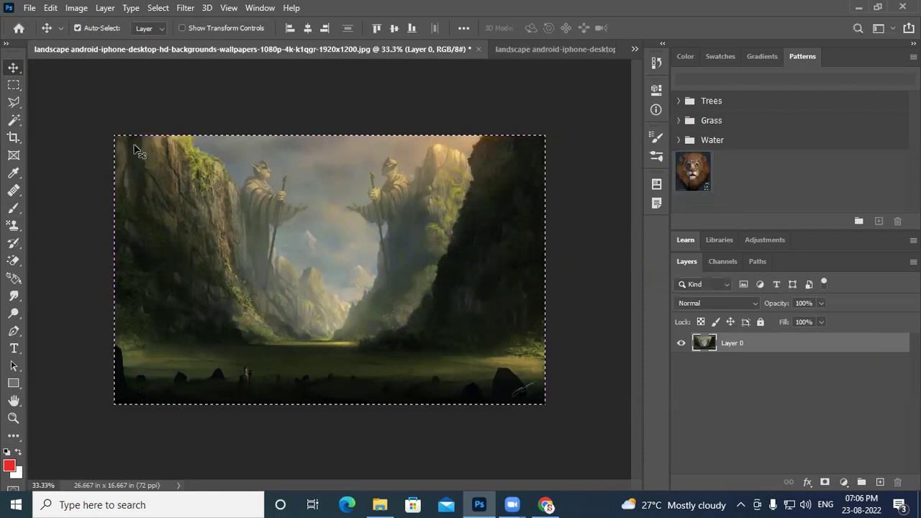
{"action": "key", "text": "ctrl+c"}
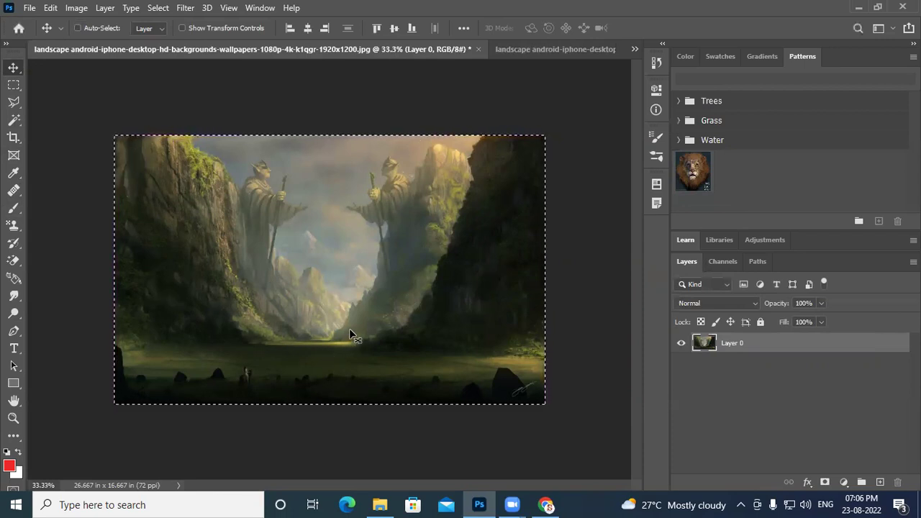
Switch to the ue1lz mountain landscape document and paste the copied statue valley image into the empty Layer 1
{"action": "left_click", "coordinate": [527, 50]}
{"action": "left_click", "coordinate": [636, 50]}
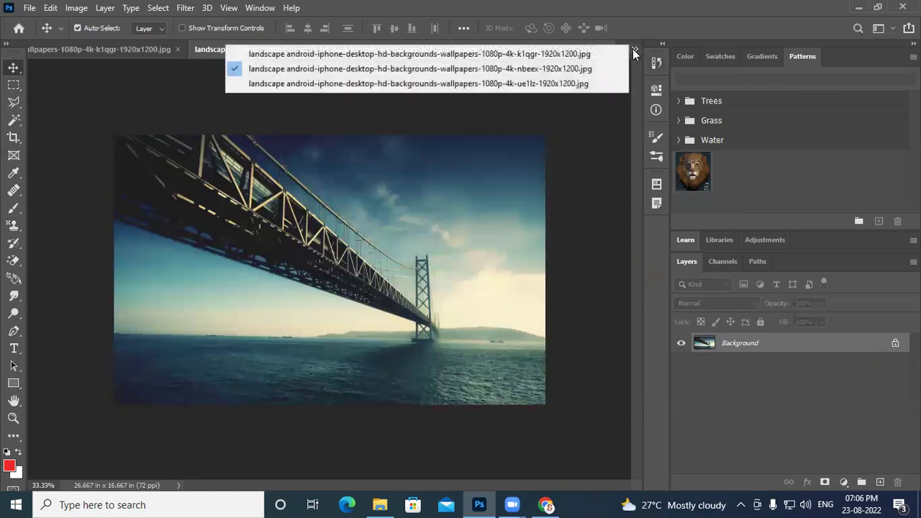
{"action": "left_click", "coordinate": [344, 82]}
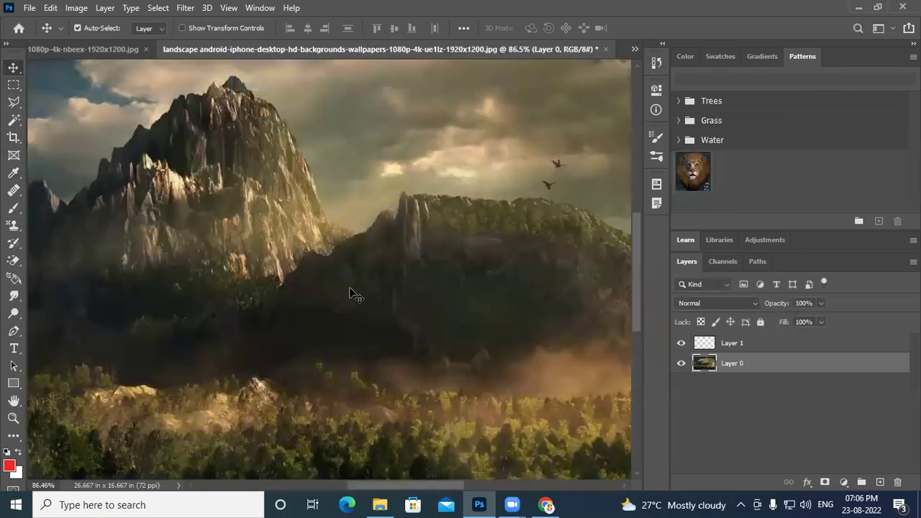
{"action": "scroll", "coordinate": [388, 305], "scroll_direction": "down", "scroll_amount": 3}
{"action": "scroll", "coordinate": [381, 310], "scroll_direction": "down", "scroll_amount": 2}
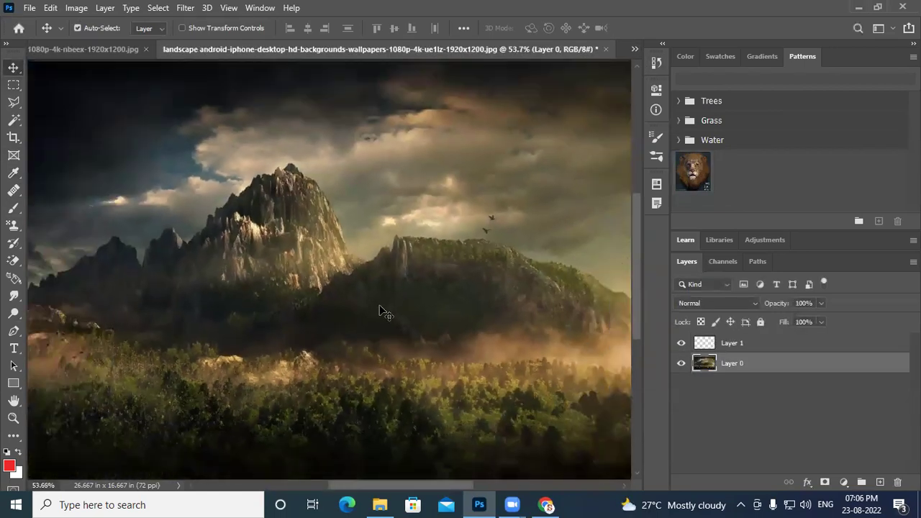
{"action": "left_click", "coordinate": [760, 349]}
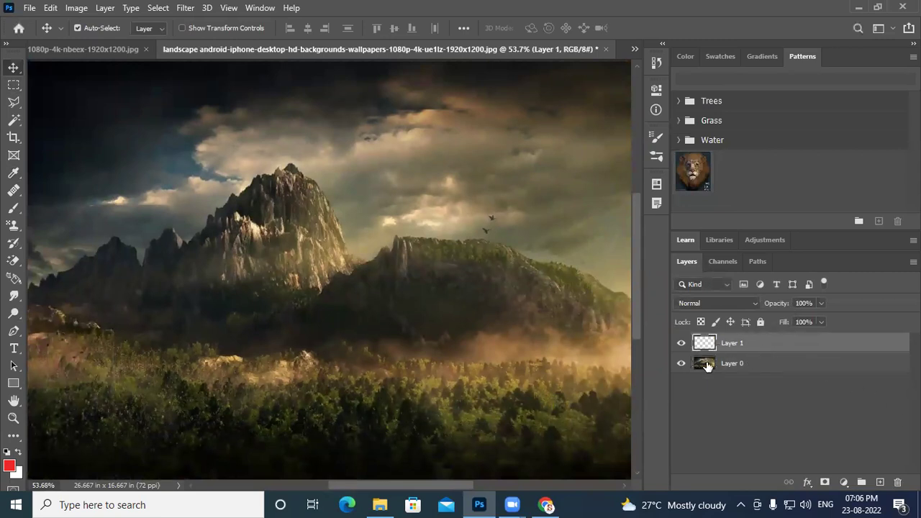
{"action": "key", "text": "ctrl+v"}
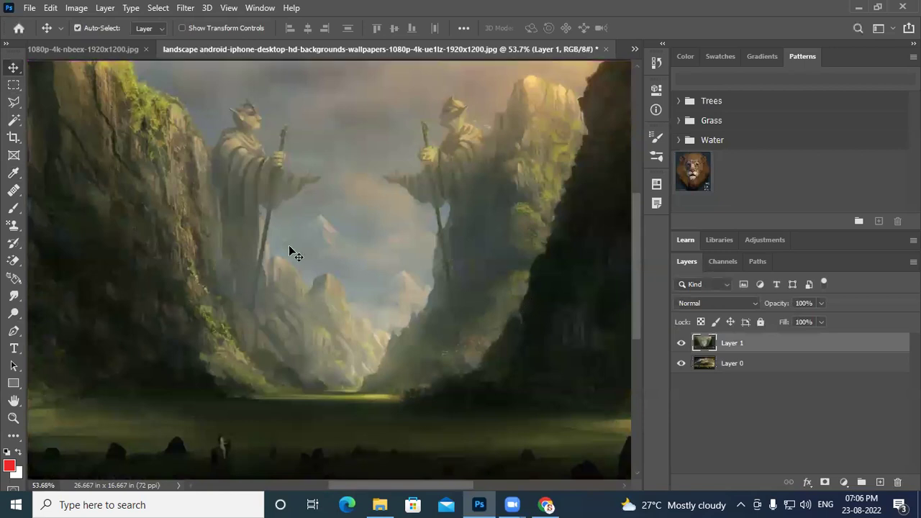
{"action": "scroll", "coordinate": [309, 245], "scroll_direction": "right", "scroll_amount": 3}
{"action": "scroll", "coordinate": [315, 239], "scroll_direction": "left", "scroll_amount": 2}
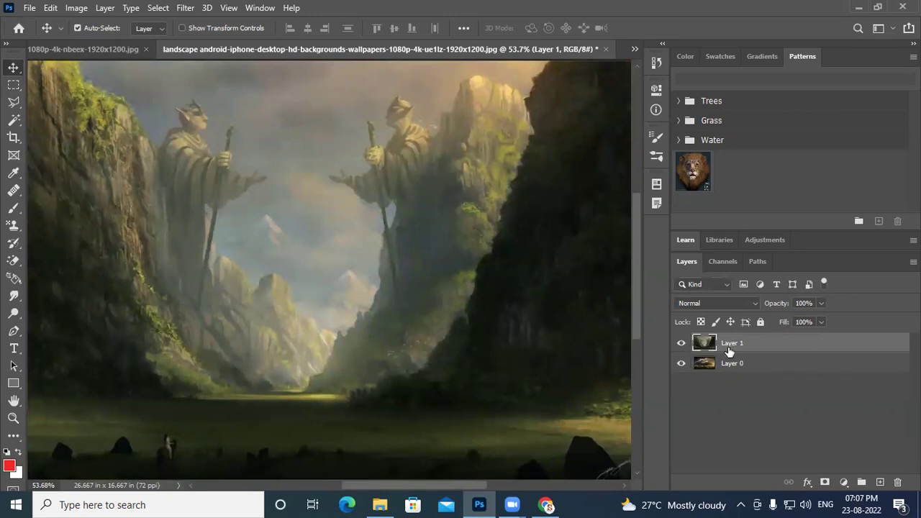
Reduce the opacity of the pasted statue valley layer to 54%
{"action": "left_click", "coordinate": [821, 303]}
{"action": "left_click", "coordinate": [776, 308]}
{"action": "left_click", "coordinate": [806, 304]}
{"action": "left_click", "coordinate": [821, 304]}
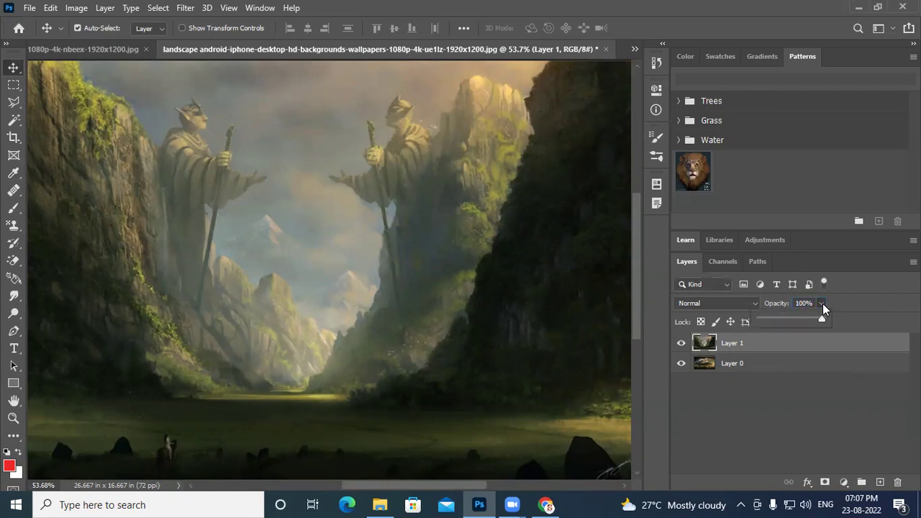
{"action": "left_click_drag", "start_coordinate": [822, 321], "coordinate": [804, 321]}
{"action": "left_click", "coordinate": [734, 344]}
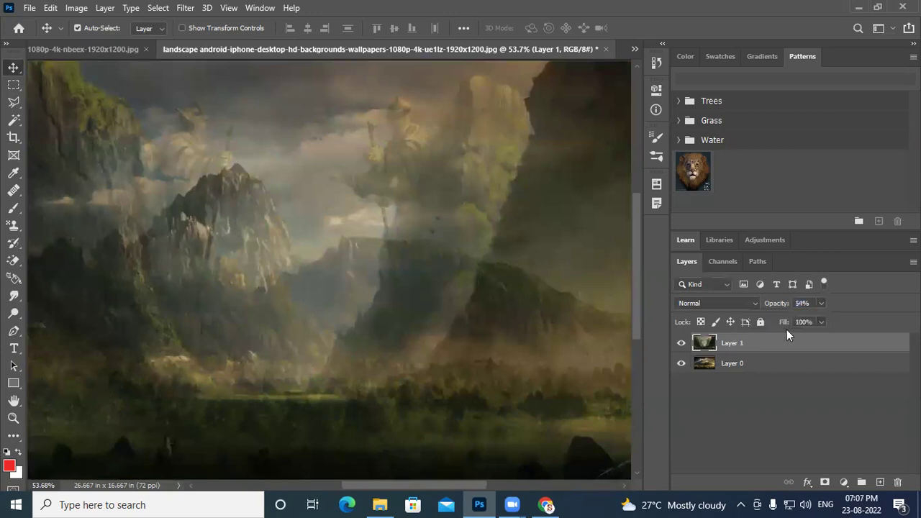
Lower Layer 1's opacity to 0% to compare both landscapes, and set it to 68%
{"action": "left_click", "coordinate": [821, 303]}
{"action": "left_click_drag", "start_coordinate": [807, 320], "coordinate": [774, 327]}
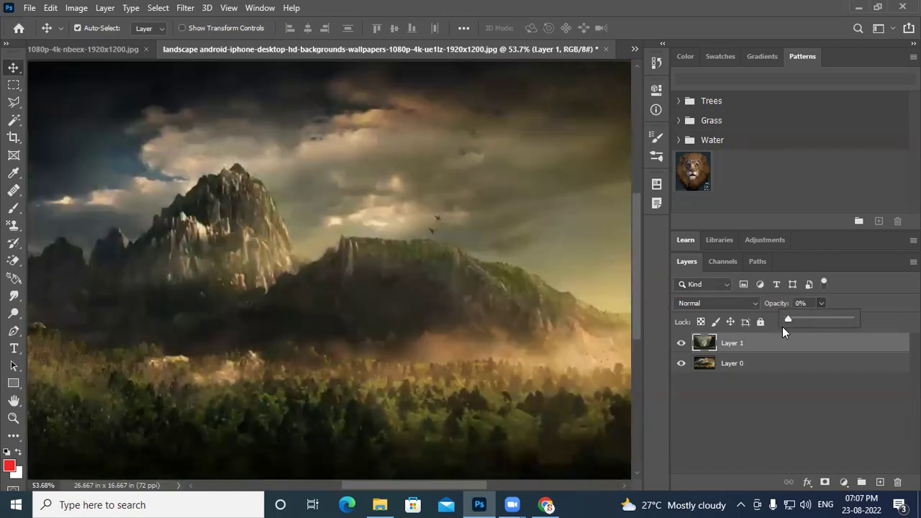
{"action": "mouse_move", "coordinate": [822, 323]}
{"action": "left_mouse_down"}
{"action": "mouse_move", "coordinate": [831, 324]}
{"action": "mouse_move", "coordinate": [831, 338]}
{"action": "left_mouse_up"}
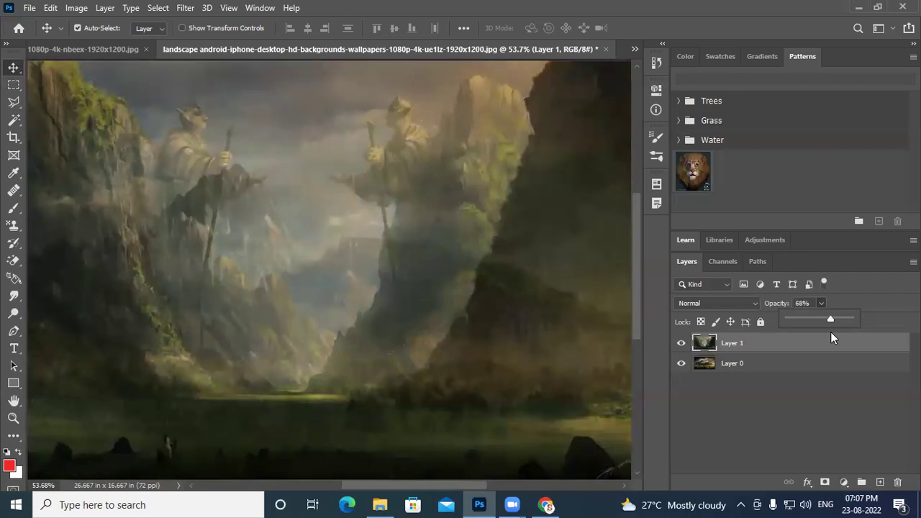
{"action": "left_click", "coordinate": [830, 333]}
{"action": "key", "text": "ctrl"}
{"action": "key", "text": "ctrl+t"}
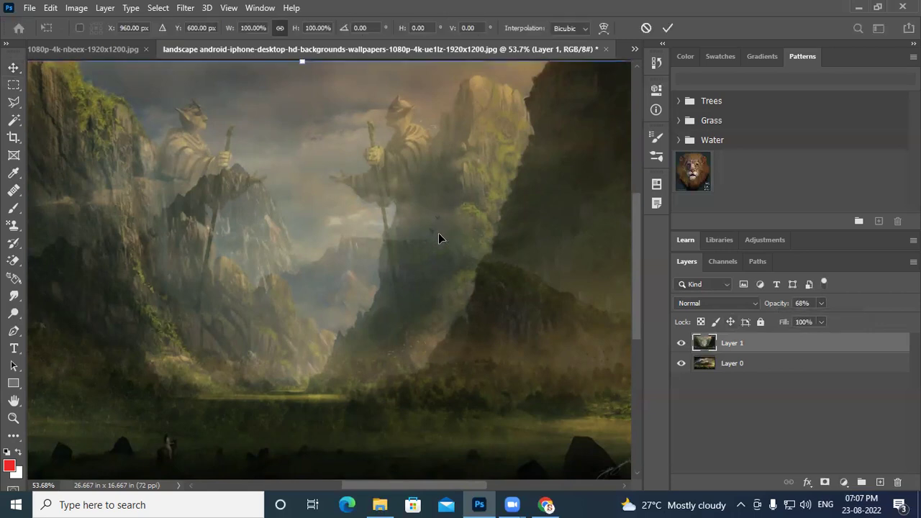
{"action": "key", "text": "ctrl+0"}
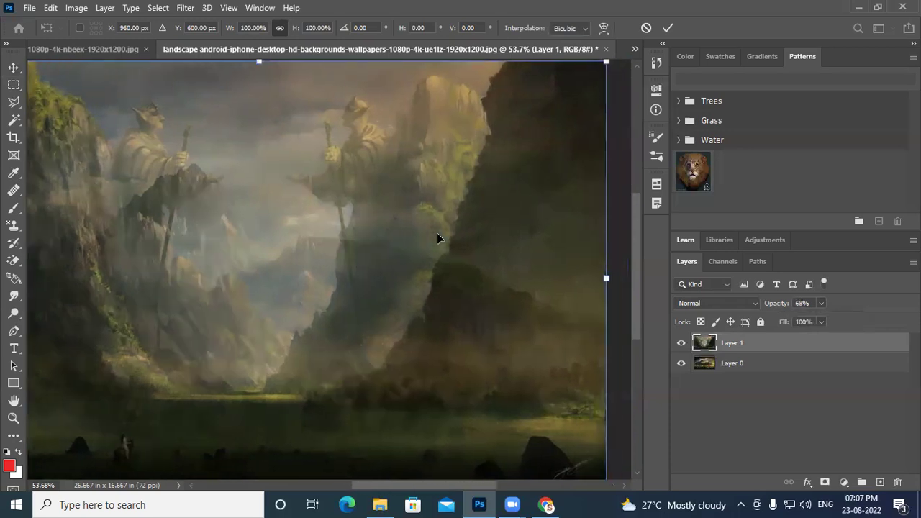
{"action": "scroll", "coordinate": [437, 233], "scroll_direction": "down", "scroll_amount": 1}
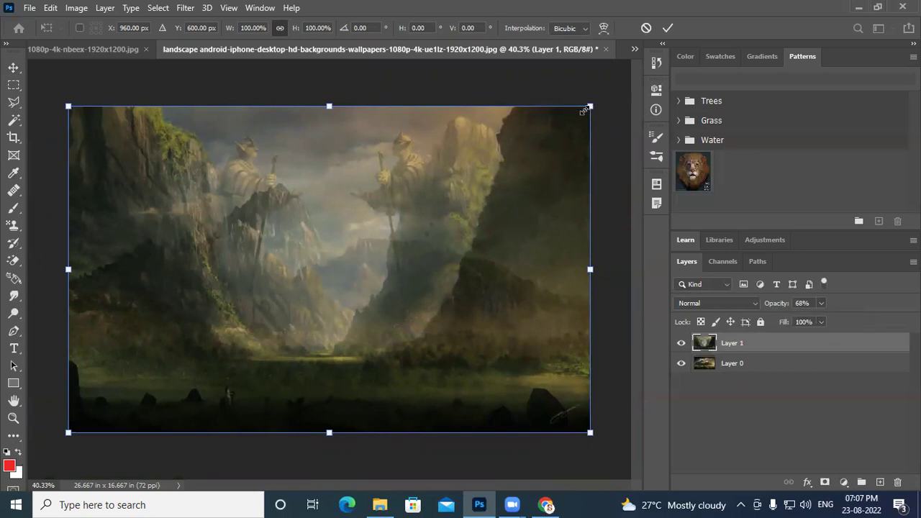
{"action": "left_click_drag", "start_coordinate": [590, 106], "coordinate": [622, 72]}
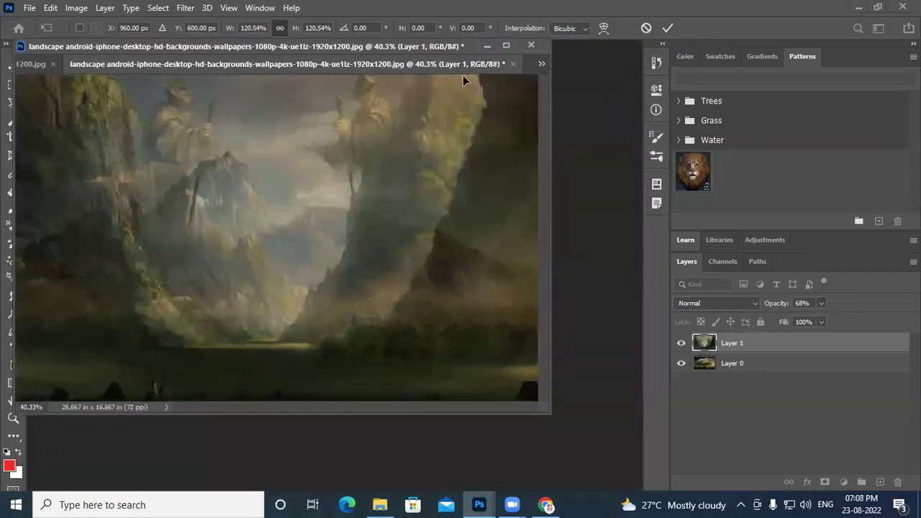
{"action": "mouse_move", "coordinate": [410, 64]}
{"action": "left_mouse_down"}
{"action": "mouse_move", "coordinate": [435, 161]}
{"action": "mouse_move", "coordinate": [409, 46]}
{"action": "left_mouse_up"}
{"action": "left_click", "coordinate": [488, 46]}
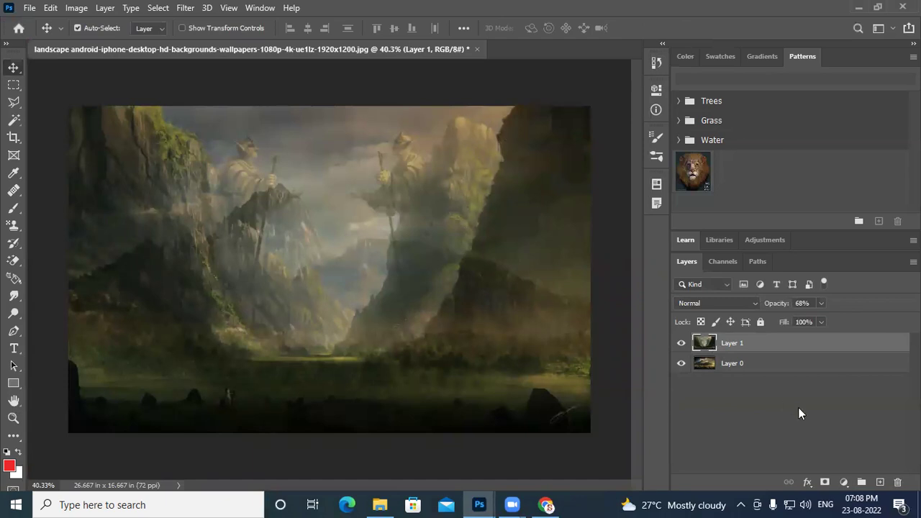
Enlarge the semi-transparent statue valley layer proportionally with Free Transform and shift it slightly down and to the left over the mountain
{"action": "key", "text": "ctrl+minus"}
{"action": "scroll", "coordinate": [482, 303], "scroll_direction": "down", "scroll_amount": 1}
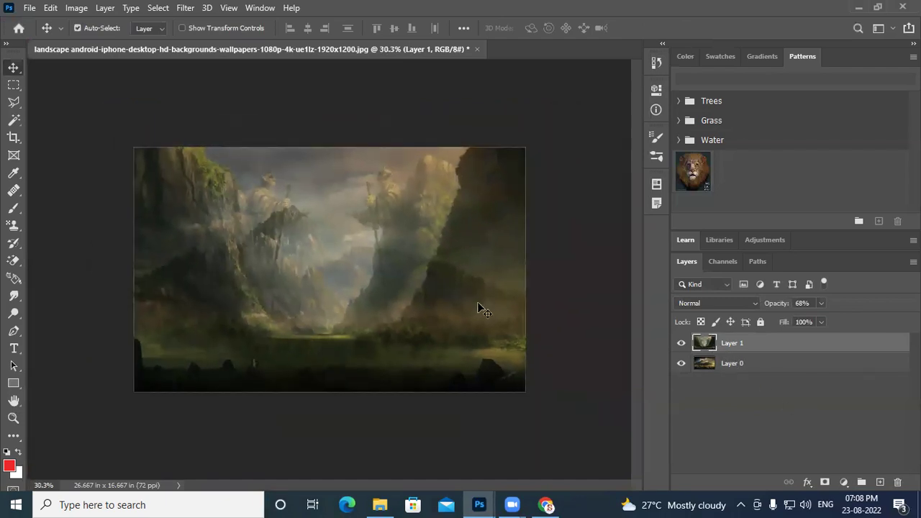
{"action": "key", "text": "ctrl+t"}
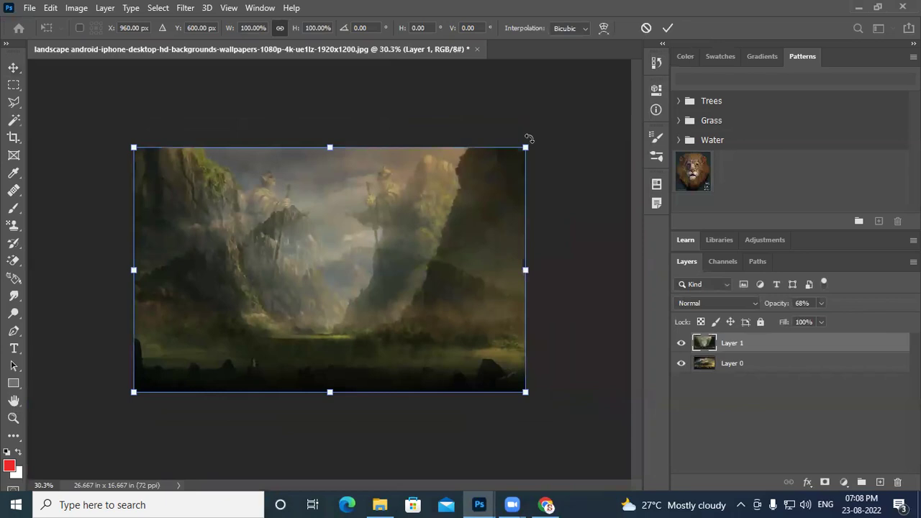
{"action": "left_click_drag", "start_coordinate": [525, 146], "coordinate": [565, 120]}
{"action": "left_click_drag", "start_coordinate": [438, 252], "coordinate": [414, 268]}
{"action": "left_click", "coordinate": [611, 234]}
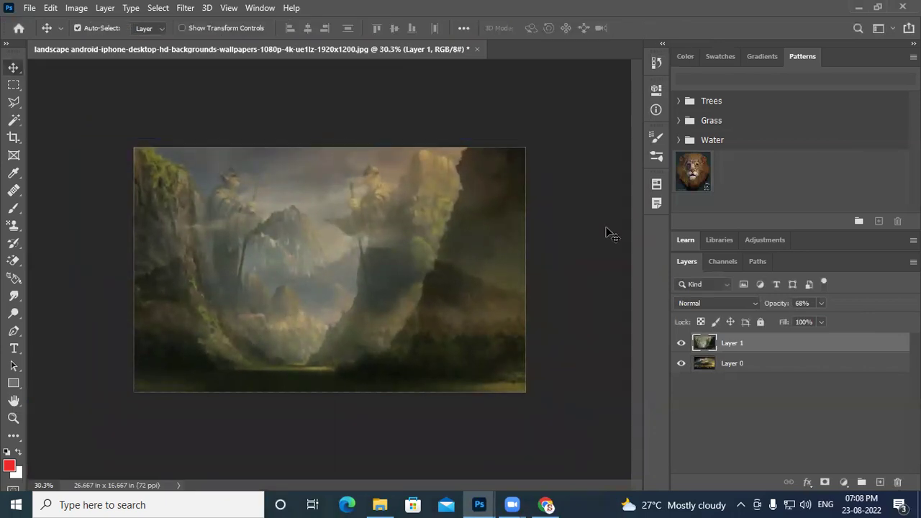
Set the opacity of the enlarged statue valley layer, Layer 1, back to 100%
{"action": "left_click", "coordinate": [821, 303]}
{"action": "left_click_drag", "start_coordinate": [835, 317], "coordinate": [854, 318]}
{"action": "left_click", "coordinate": [742, 350]}
{"action": "scroll", "coordinate": [365, 346], "scroll_direction": "up", "scroll_amount": 3}
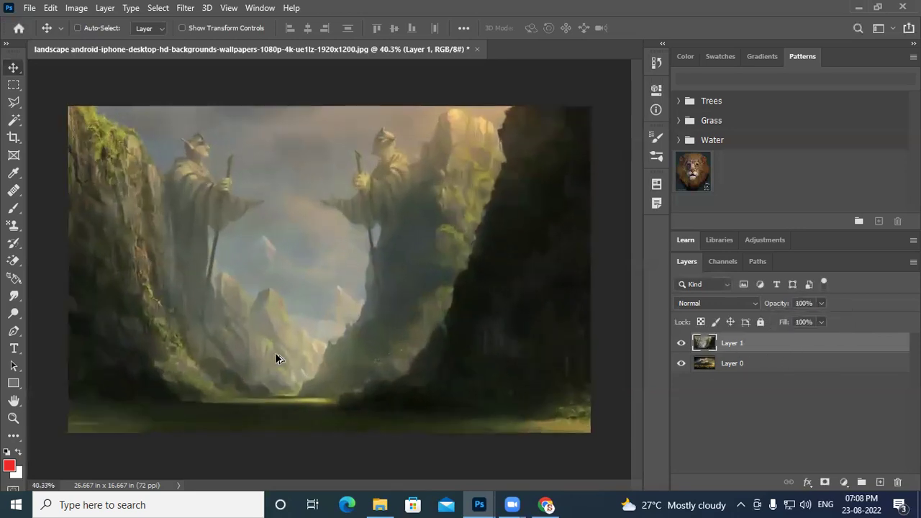
Hide Layer 1 and show it again to compare the statue valley with the mountain landscape beneath it
{"action": "scroll", "coordinate": [257, 383], "scroll_direction": "up", "scroll_amount": 1}
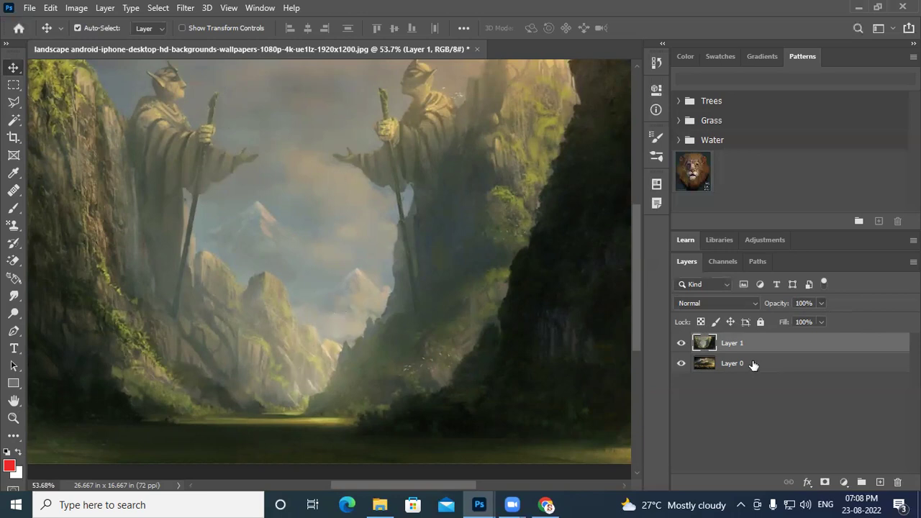
{"action": "left_click", "coordinate": [681, 344]}
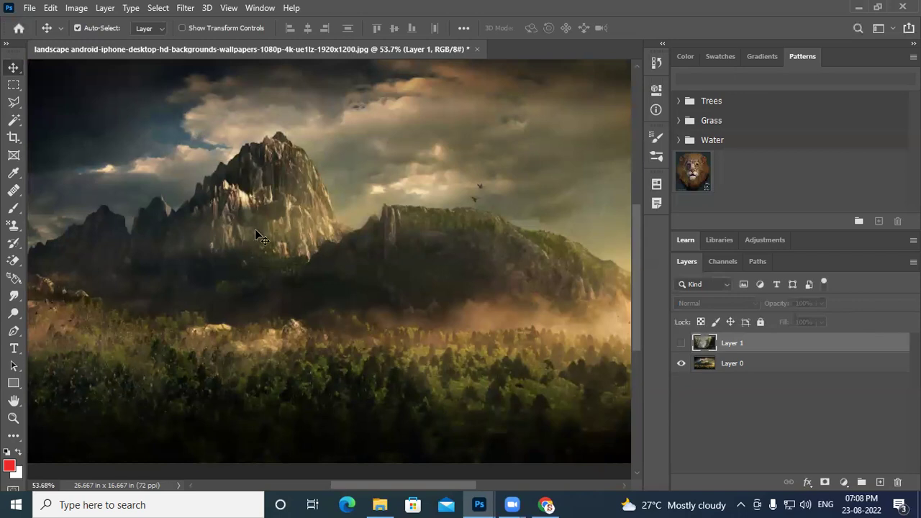
{"action": "left_click", "coordinate": [681, 344]}
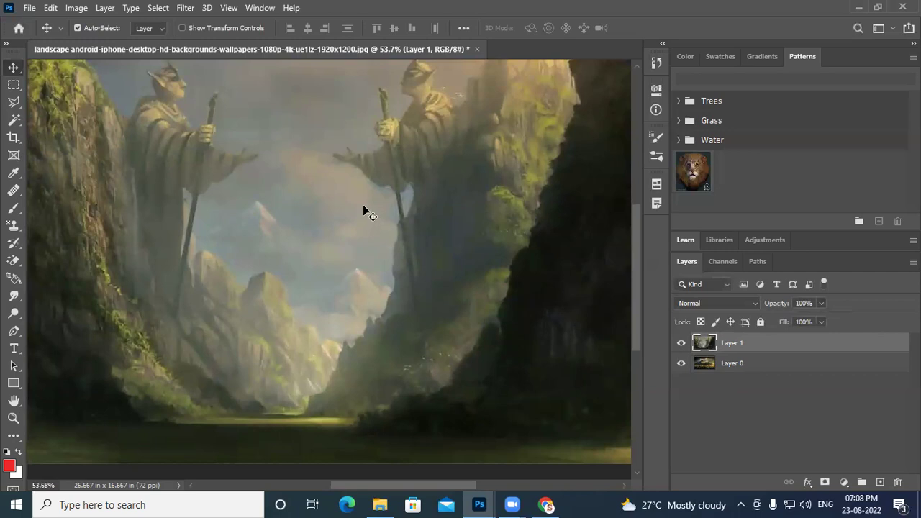
{"action": "scroll", "coordinate": [364, 206], "scroll_direction": "down", "scroll_amount": 3}
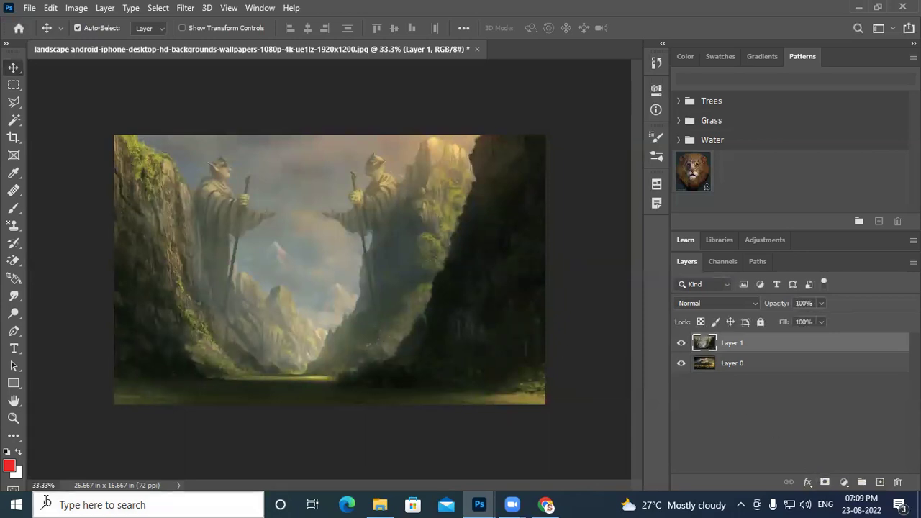
Begin a Polygonal Lasso outline at the image's upper edge and trace the mossy left cliff down to the left statue's shoulder
{"action": "left_click", "coordinate": [13, 331]}
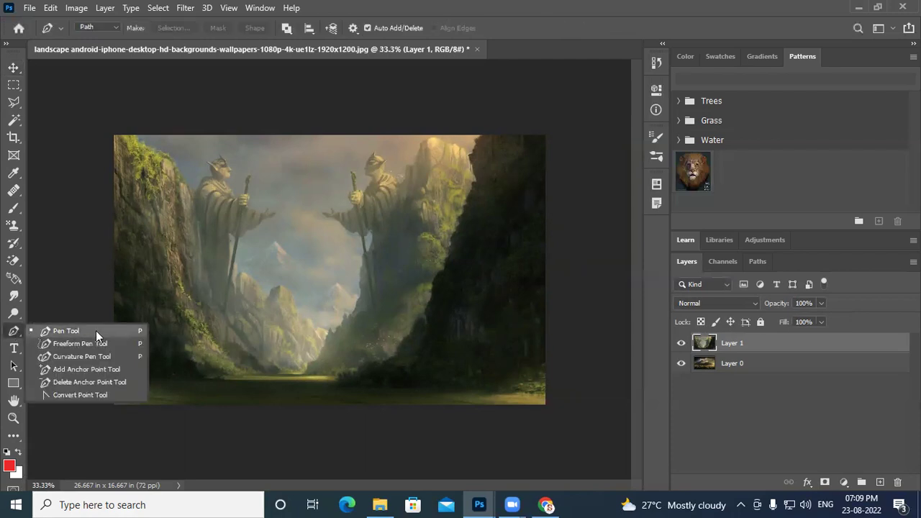
{"action": "left_click", "coordinate": [95, 331]}
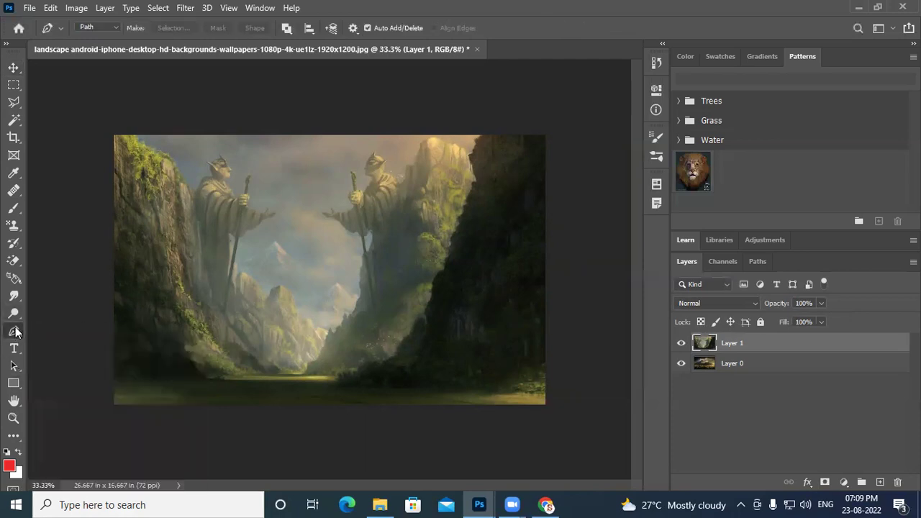
{"action": "left_click", "coordinate": [13, 101]}
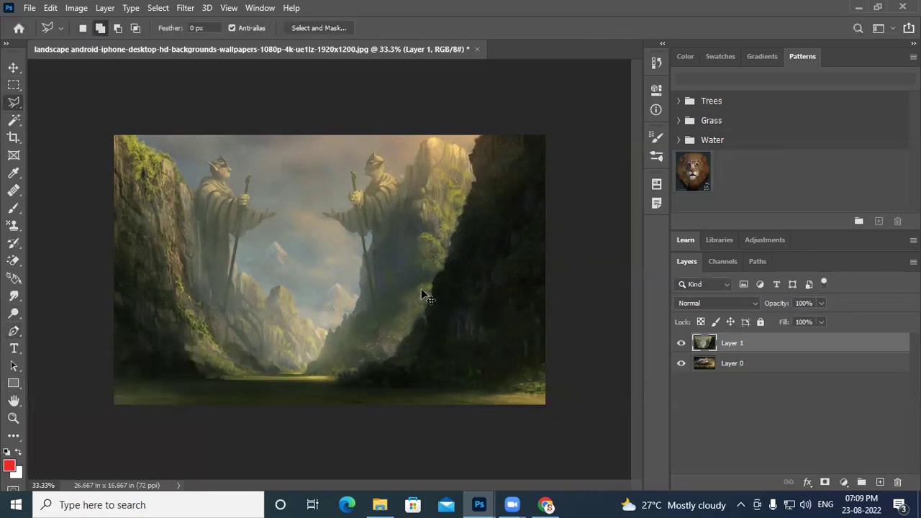
{"action": "scroll", "coordinate": [179, 166], "scroll_direction": "up", "scroll_amount": 5}
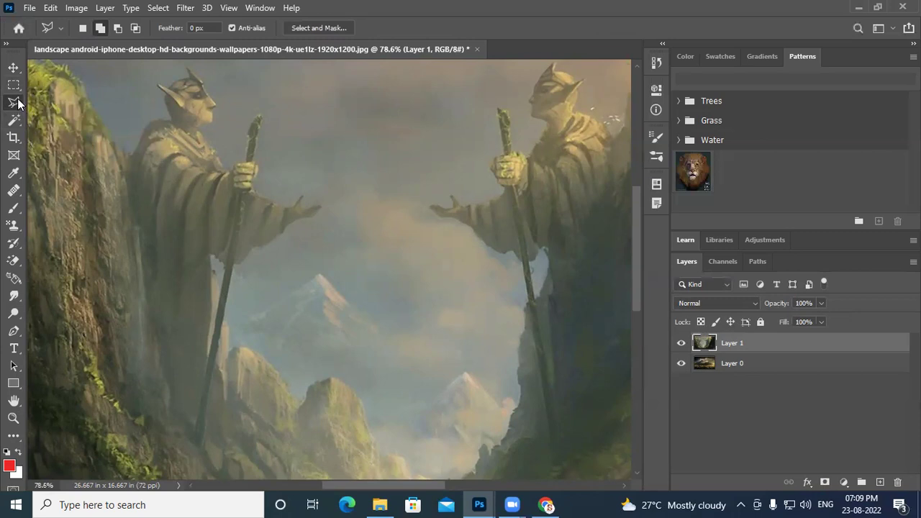
{"action": "key", "text": "d"}
{"action": "left_click_drag", "start_coordinate": [101, 118], "coordinate": [266, 260]}
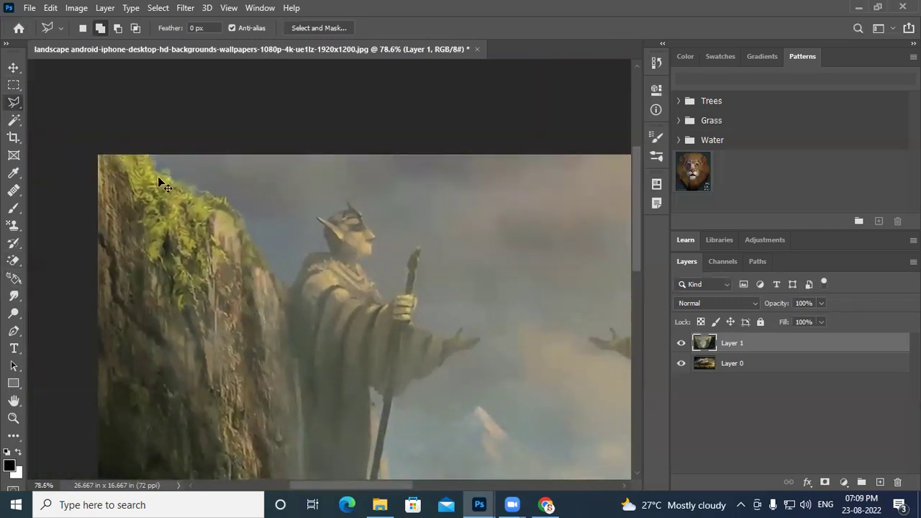
{"action": "scroll", "coordinate": [158, 177], "scroll_direction": "up", "scroll_amount": 4}
{"action": "left_click", "coordinate": [148, 152]}
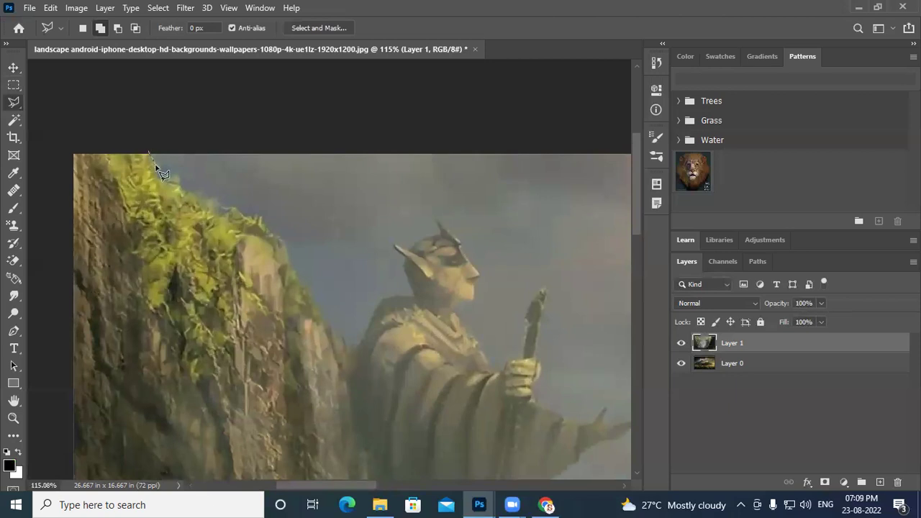
{"action": "left_click", "coordinate": [169, 173]}
{"action": "left_click", "coordinate": [180, 173]}
{"action": "left_click", "coordinate": [183, 185]}
{"action": "left_click", "coordinate": [193, 195]}
{"action": "left_click", "coordinate": [210, 195]}
{"action": "left_click", "coordinate": [225, 207]}
{"action": "left_click", "coordinate": [242, 210]}
{"action": "left_click", "coordinate": [250, 217]}
{"action": "left_click", "coordinate": [257, 218]}
{"action": "left_click", "coordinate": [262, 213]}
{"action": "left_click", "coordinate": [267, 230]}
{"action": "left_click", "coordinate": [285, 236]}
{"action": "left_click", "coordinate": [287, 247]}
{"action": "left_click", "coordinate": [310, 280]}
{"action": "left_click", "coordinate": [334, 331]}
{"action": "left_click", "coordinate": [353, 344]}
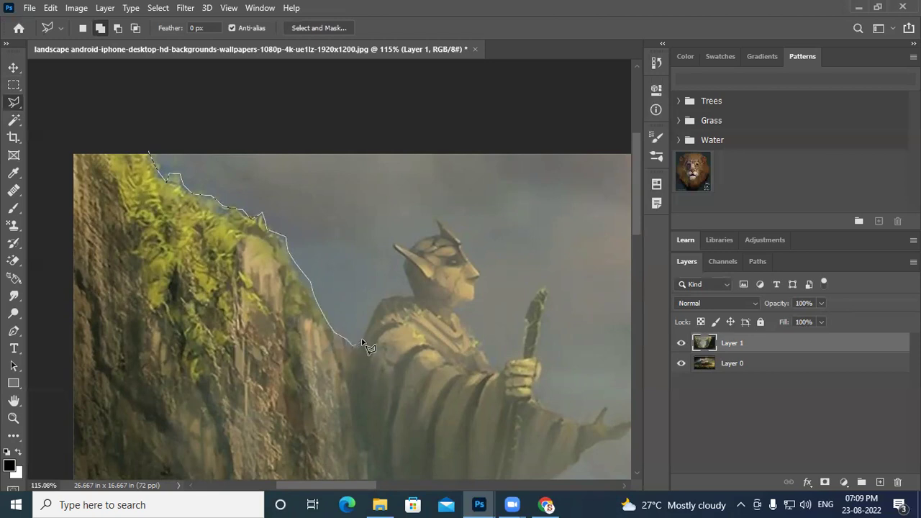
Extend the lasso outline over the left statue's shoulder, back of the head, pointed ear and crest to the forehead
{"action": "left_click", "coordinate": [390, 298]}
{"action": "left_click", "coordinate": [397, 294]}
{"action": "left_click", "coordinate": [408, 296]}
{"action": "left_click", "coordinate": [407, 280]}
{"action": "left_click", "coordinate": [403, 268]}
{"action": "left_click", "coordinate": [404, 258]}
{"action": "left_click", "coordinate": [393, 245]}
{"action": "left_click", "coordinate": [401, 245]}
{"action": "left_click", "coordinate": [408, 250]}
{"action": "left_click", "coordinate": [416, 243]}
{"action": "left_click", "coordinate": [432, 234]}
{"action": "left_click", "coordinate": [440, 233]}
{"action": "left_click", "coordinate": [436, 222]}
{"action": "left_click", "coordinate": [447, 234]}
{"action": "left_click", "coordinate": [461, 243]}
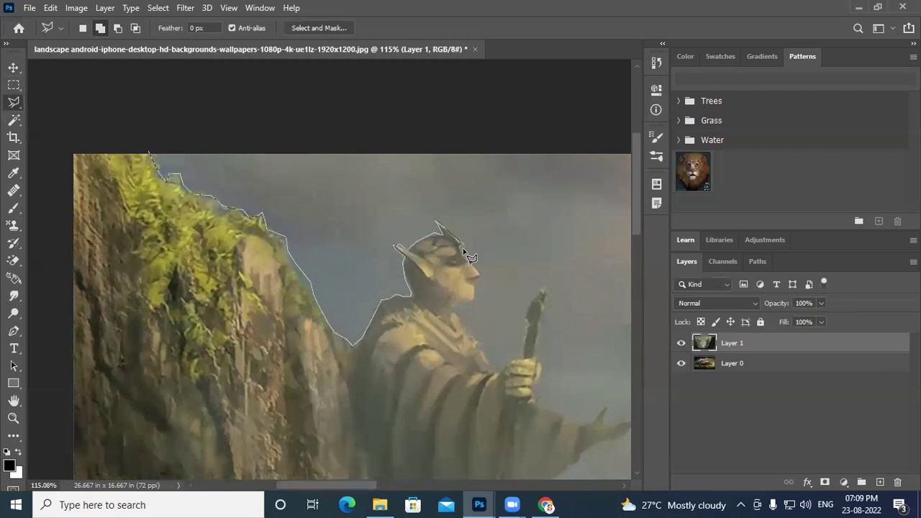
Trace the left statue's face, chin and chest with the lasso outline up to the hand gripping the staff
{"action": "left_click", "coordinate": [470, 261]}
{"action": "left_click", "coordinate": [480, 276]}
{"action": "left_click", "coordinate": [474, 299]}
{"action": "left_click", "coordinate": [456, 307]}
{"action": "left_click", "coordinate": [470, 337]}
{"action": "left_click", "coordinate": [479, 341]}
{"action": "left_click", "coordinate": [476, 345]}
{"action": "left_click", "coordinate": [481, 349]}
{"action": "left_click", "coordinate": [490, 366]}
{"action": "left_click", "coordinate": [495, 369]}
{"action": "left_click", "coordinate": [502, 366]}
Carry the lasso outline around the top of the left statue's staff and back down to the gripping hand
{"action": "left_click", "coordinate": [522, 359]}
{"action": "left_click", "coordinate": [527, 320]}
{"action": "left_click", "coordinate": [535, 294]}
{"action": "left_click", "coordinate": [545, 287]}
{"action": "left_click", "coordinate": [551, 292]}
{"action": "left_click", "coordinate": [545, 303]}
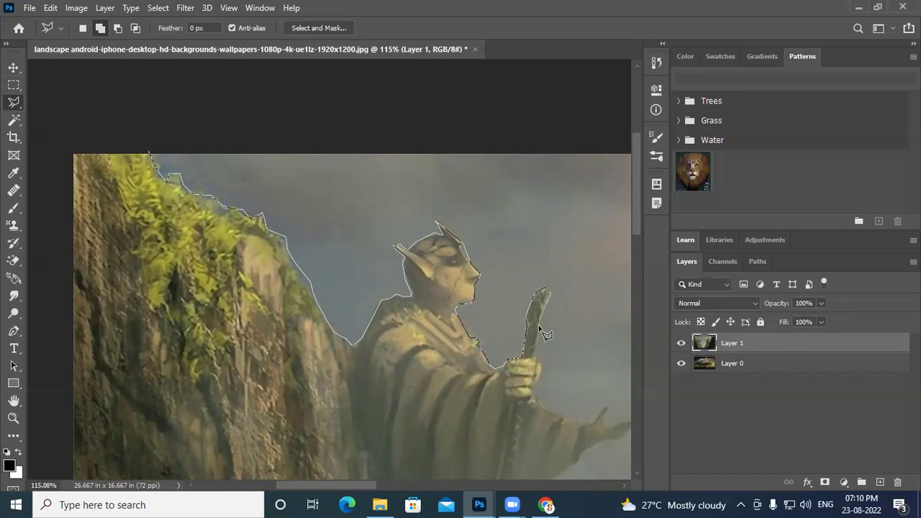
{"action": "left_click", "coordinate": [542, 318]}
{"action": "left_click", "coordinate": [540, 339]}
Trace the left statue's forearm, outstretched hand and the underside of its sleeve with the lasso outline
{"action": "left_click", "coordinate": [533, 399]}
{"action": "left_click", "coordinate": [557, 414]}
{"action": "left_click", "coordinate": [585, 425]}
{"action": "left_click", "coordinate": [601, 405]}
{"action": "left_click", "coordinate": [610, 426]}
{"action": "left_click", "coordinate": [627, 422]}
{"action": "key", "text": "space"}
{"action": "left_click_drag", "start_coordinate": [582, 405], "coordinate": [456, 364]}
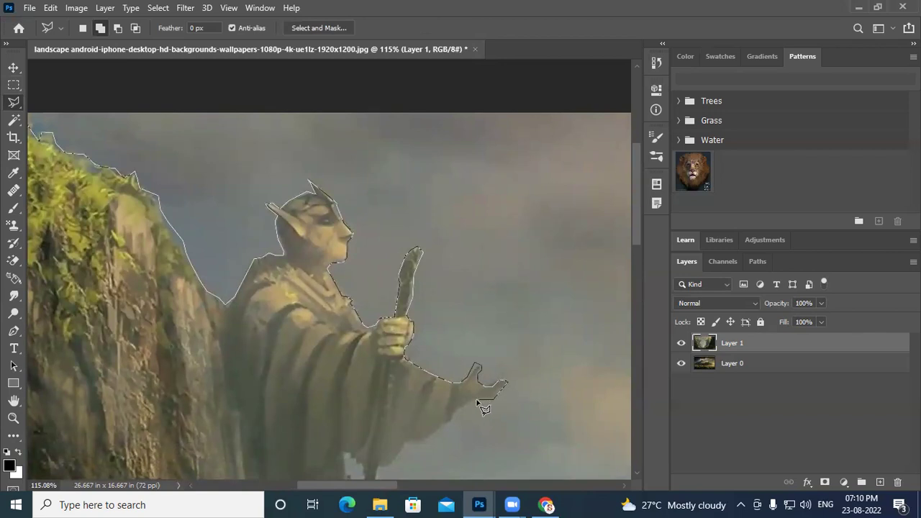
{"action": "left_click", "coordinate": [454, 412]}
{"action": "left_click_drag", "start_coordinate": [462, 405], "coordinate": [492, 337]}
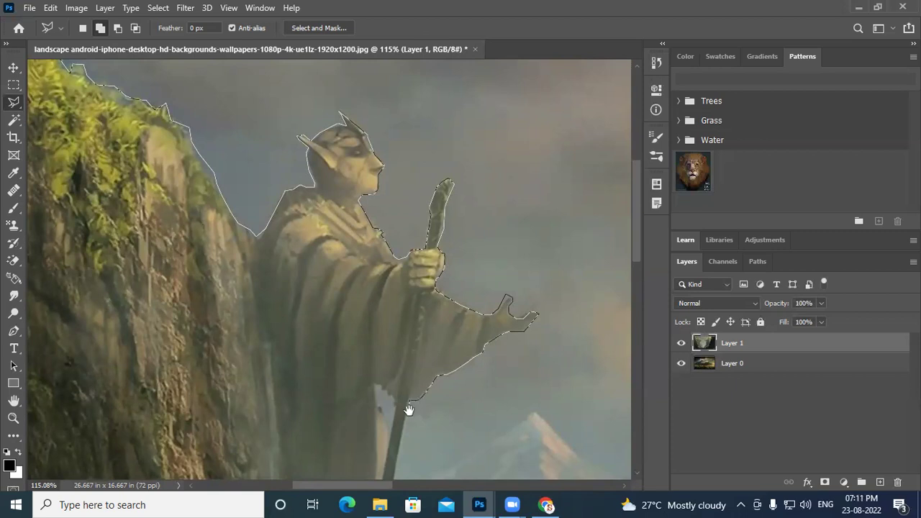
Continue the lasso outline down the left statue's staff and slope, then across the valley floor to the foot of the right cliff
{"action": "left_click_drag", "start_coordinate": [411, 411], "coordinate": [438, 191]}
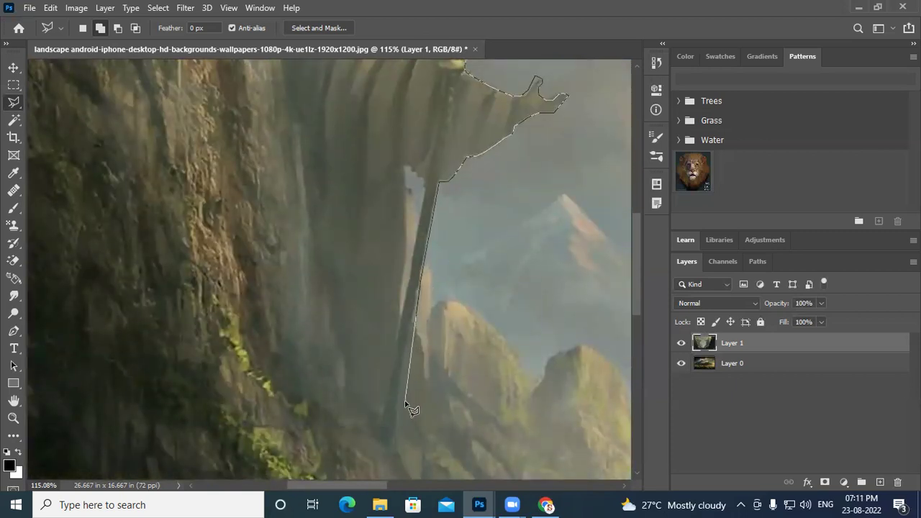
{"action": "left_click_drag", "start_coordinate": [430, 404], "coordinate": [345, 266]}
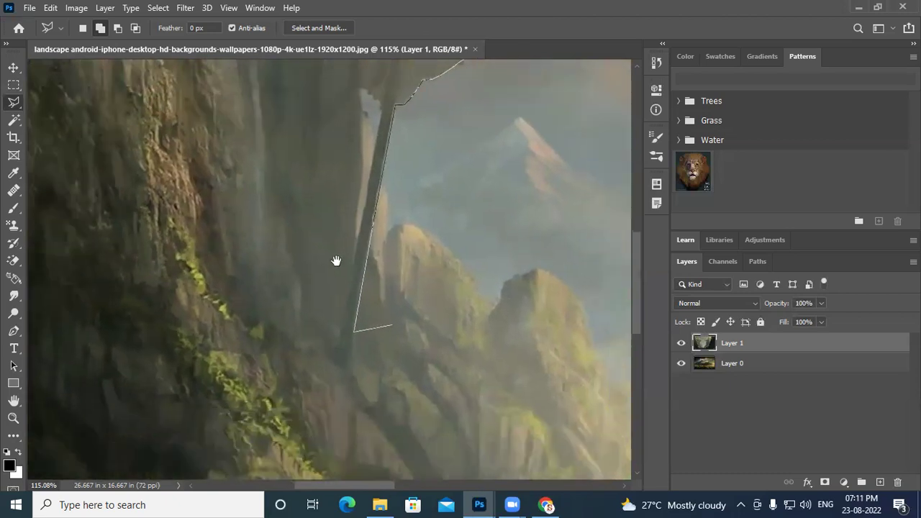
{"action": "mouse_move", "coordinate": [411, 324]}
{"action": "left_mouse_down"}
{"action": "mouse_move", "coordinate": [204, 203]}
{"action": "mouse_move", "coordinate": [304, 276]}
{"action": "left_mouse_up"}
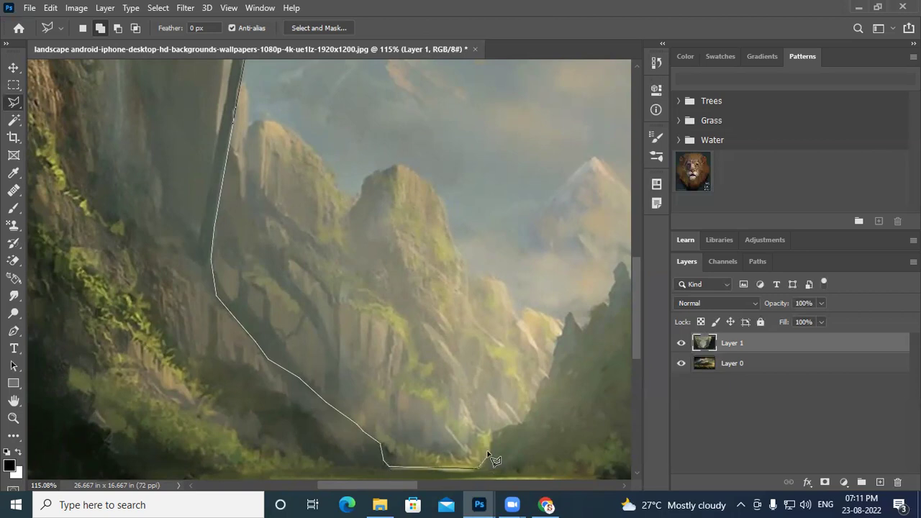
{"action": "left_click", "coordinate": [503, 426]}
{"action": "left_click", "coordinate": [524, 425]}
Trace the lasso outline up the right cliff, around the right statue and over the rocky peak to the image's upper edge
{"action": "mouse_move", "coordinate": [524, 390]}
{"action": "left_mouse_down"}
{"action": "mouse_move", "coordinate": [354, 367]}
{"action": "mouse_move", "coordinate": [269, 370]}
{"action": "left_mouse_up"}
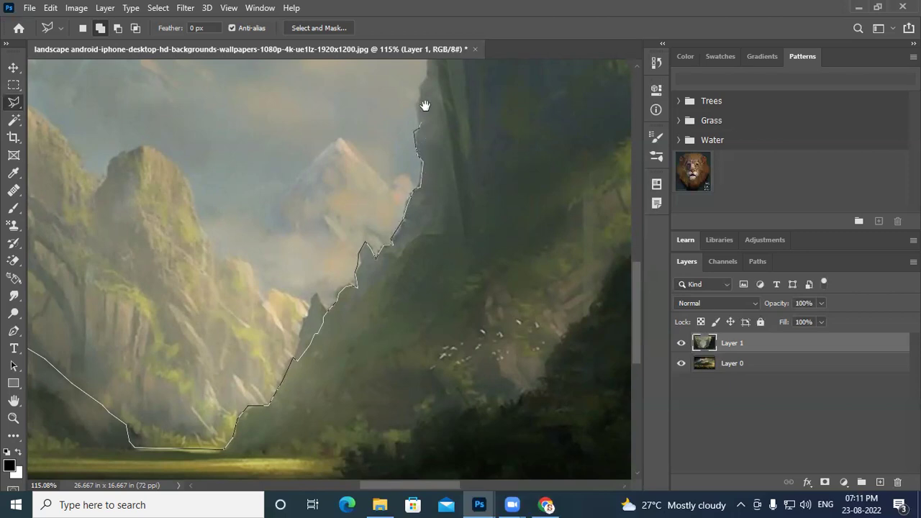
{"action": "left_click_drag", "start_coordinate": [423, 103], "coordinate": [453, 346]}
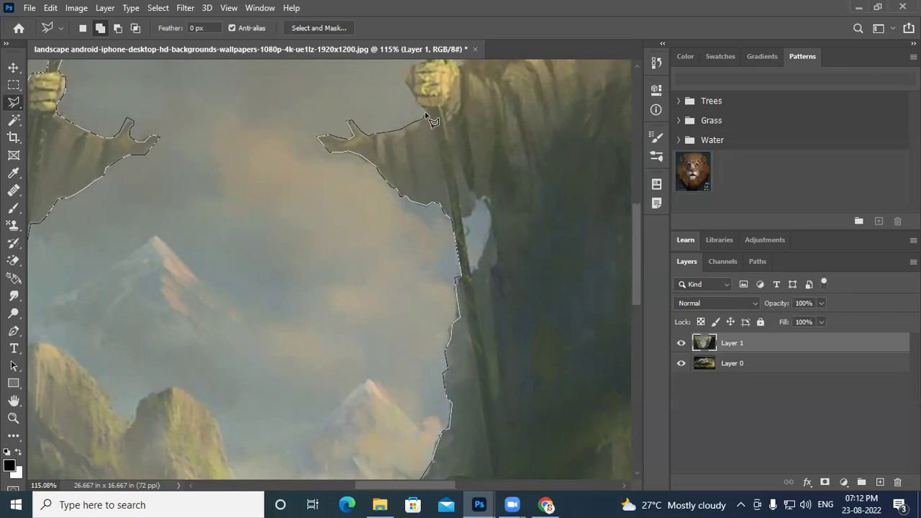
{"action": "left_click_drag", "start_coordinate": [423, 111], "coordinate": [404, 289]}
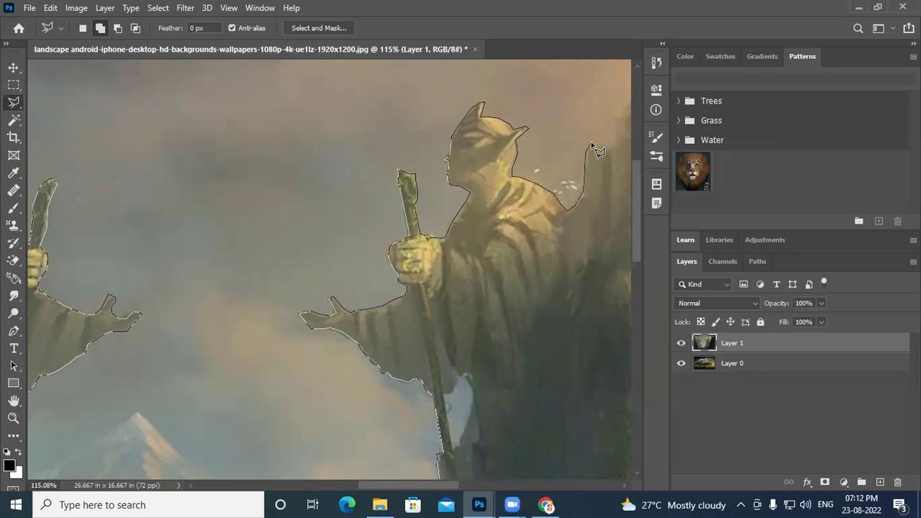
{"action": "left_click_drag", "start_coordinate": [580, 181], "coordinate": [195, 247]}
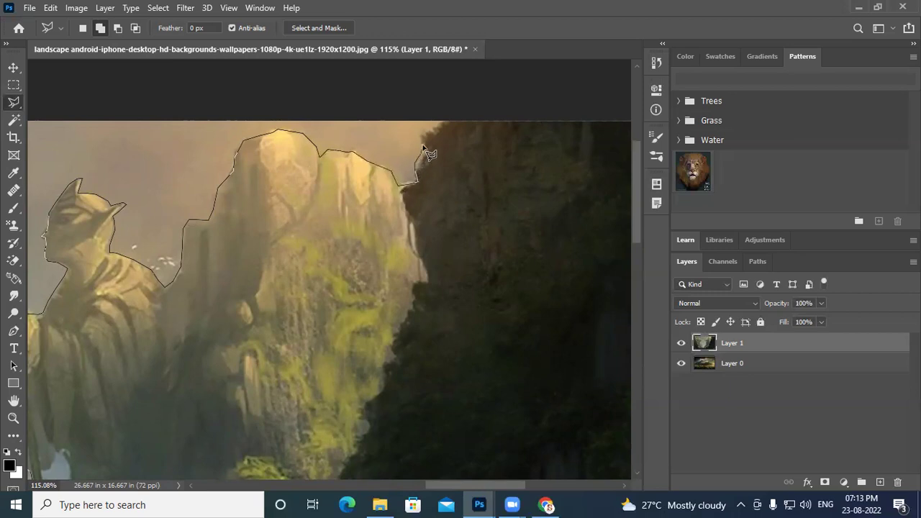
{"action": "left_click", "coordinate": [450, 111]}
Run the lasso outline outside the canvas around the right, lower and left edges and close it at the starting point
{"action": "mouse_move", "coordinate": [577, 194]}
{"action": "left_mouse_down"}
{"action": "mouse_move", "coordinate": [191, 180]}
{"action": "mouse_move", "coordinate": [84, 161]}
{"action": "left_mouse_up"}
{"action": "left_click", "coordinate": [171, 83]}
{"action": "mouse_move", "coordinate": [182, 300]}
{"action": "left_mouse_down"}
{"action": "mouse_move", "coordinate": [485, 50]}
{"action": "mouse_move", "coordinate": [481, 31]}
{"action": "left_mouse_up"}
{"action": "left_click_drag", "start_coordinate": [481, 364], "coordinate": [529, 86]}
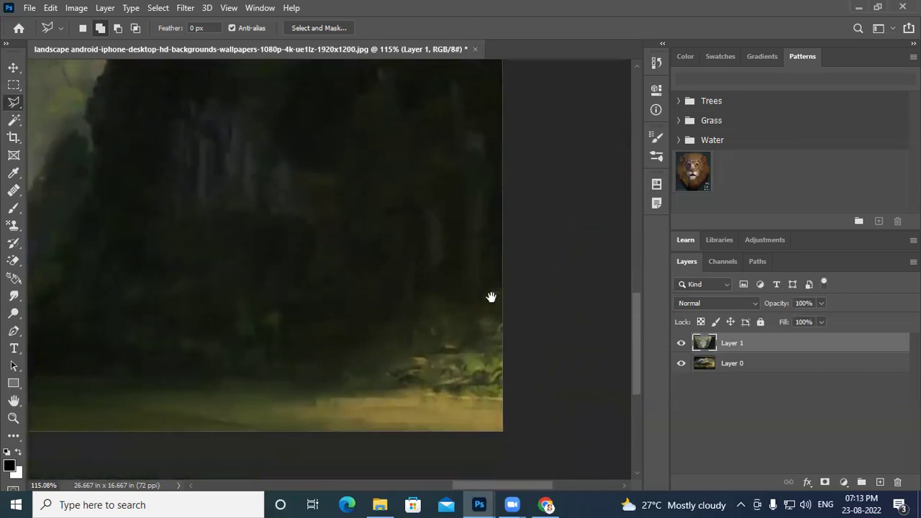
{"action": "left_click_drag", "start_coordinate": [491, 296], "coordinate": [470, 211]}
{"action": "left_click", "coordinate": [505, 372]}
{"action": "mouse_move", "coordinate": [195, 369]}
{"action": "left_mouse_down"}
{"action": "mouse_move", "coordinate": [777, 370]}
{"action": "mouse_move", "coordinate": [760, 400]}
{"action": "left_mouse_up"}
{"action": "left_click_drag", "start_coordinate": [257, 397], "coordinate": [385, 413]}
{"action": "left_click", "coordinate": [245, 399]}
{"action": "mouse_move", "coordinate": [271, 144]}
{"action": "left_mouse_down"}
{"action": "mouse_move", "coordinate": [294, 472]}
{"action": "mouse_move", "coordinate": [317, 471]}
{"action": "left_mouse_up"}
{"action": "left_click_drag", "start_coordinate": [280, 221], "coordinate": [280, 280]}
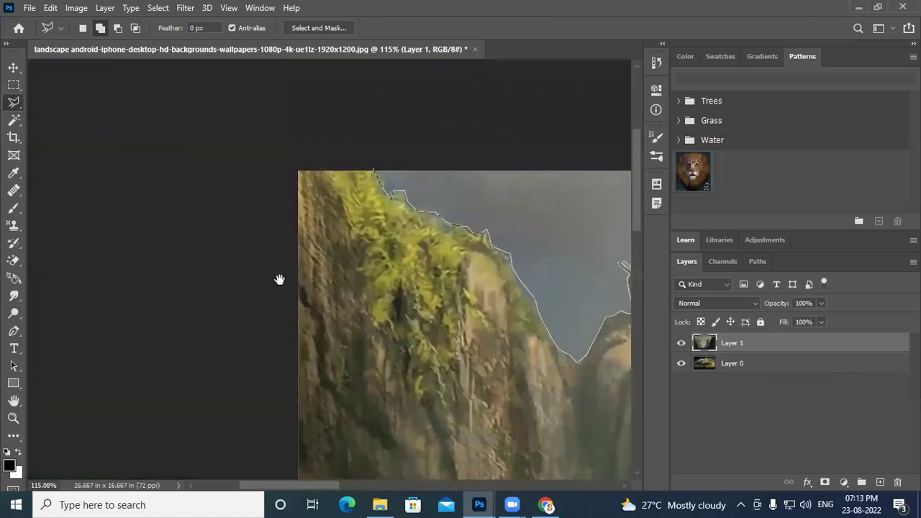
{"action": "left_click", "coordinate": [293, 167]}
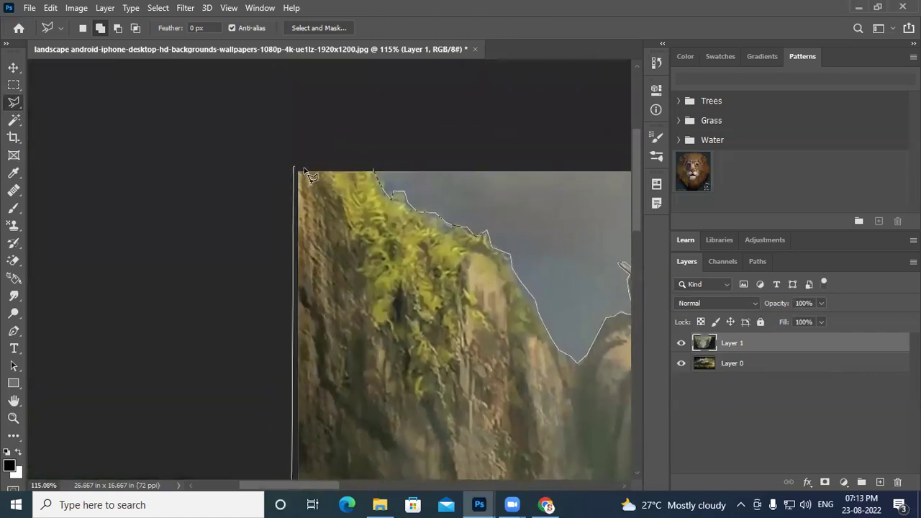
{"action": "left_click", "coordinate": [373, 171]}
Refine the statue and cliff selection in Select and Mask with an edge detection radius of 1 px and apply it
{"action": "scroll", "coordinate": [364, 241], "scroll_direction": "down", "scroll_amount": 5}
{"action": "scroll", "coordinate": [364, 245], "scroll_direction": "down", "scroll_amount": 1}
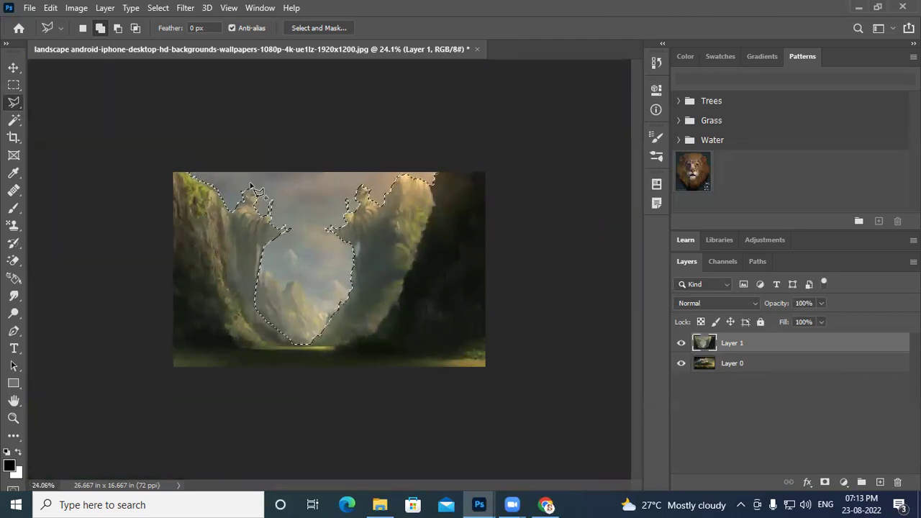
{"action": "left_click", "coordinate": [310, 28]}
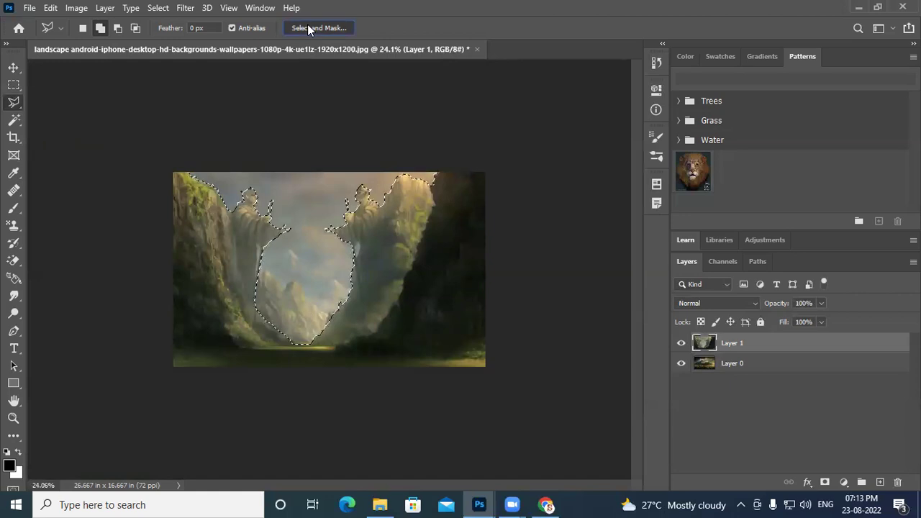
{"action": "scroll", "coordinate": [312, 259], "scroll_direction": "up", "scroll_amount": 8}
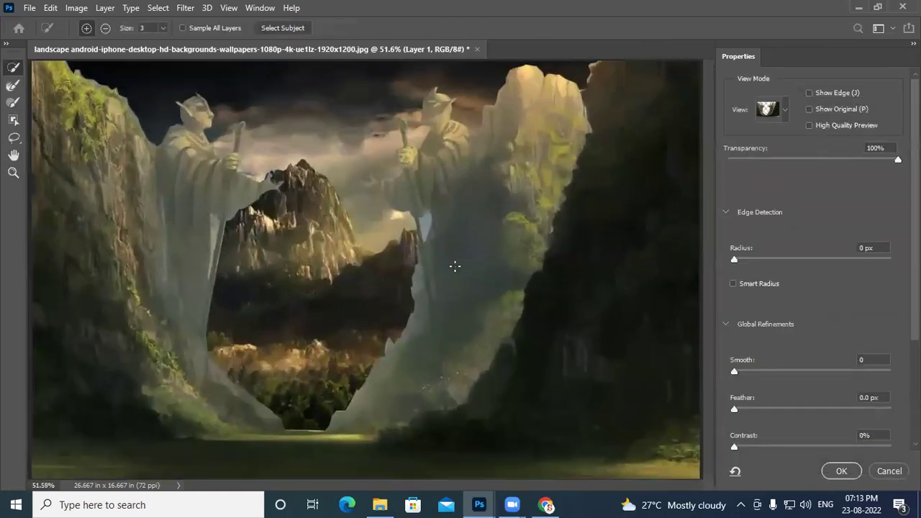
{"action": "key", "text": "alt"}
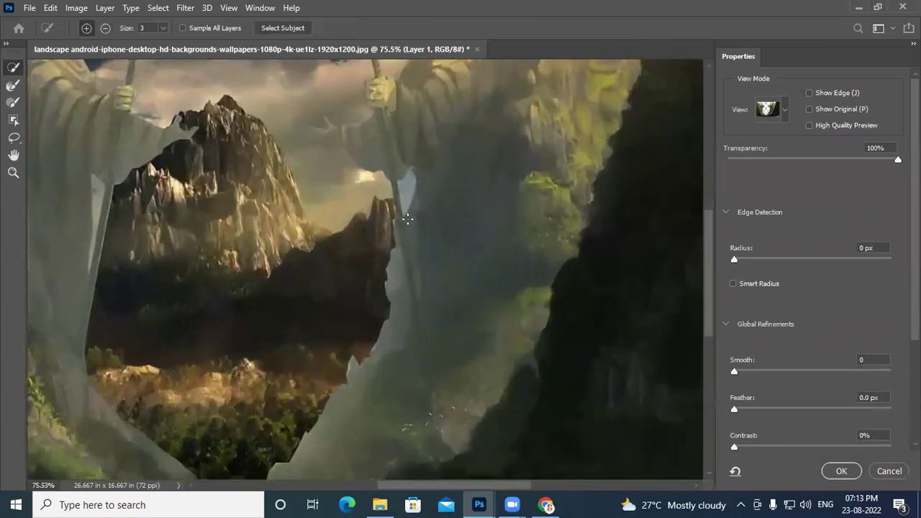
{"action": "scroll", "coordinate": [421, 282], "scroll_direction": "up", "scroll_amount": 5}
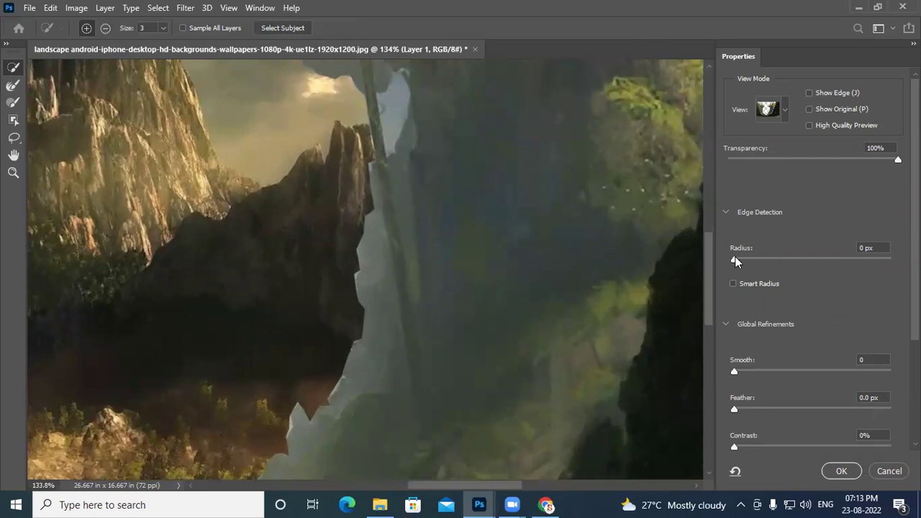
{"action": "left_click_drag", "start_coordinate": [736, 256], "coordinate": [739, 256]}
{"action": "left_click", "coordinate": [745, 256]}
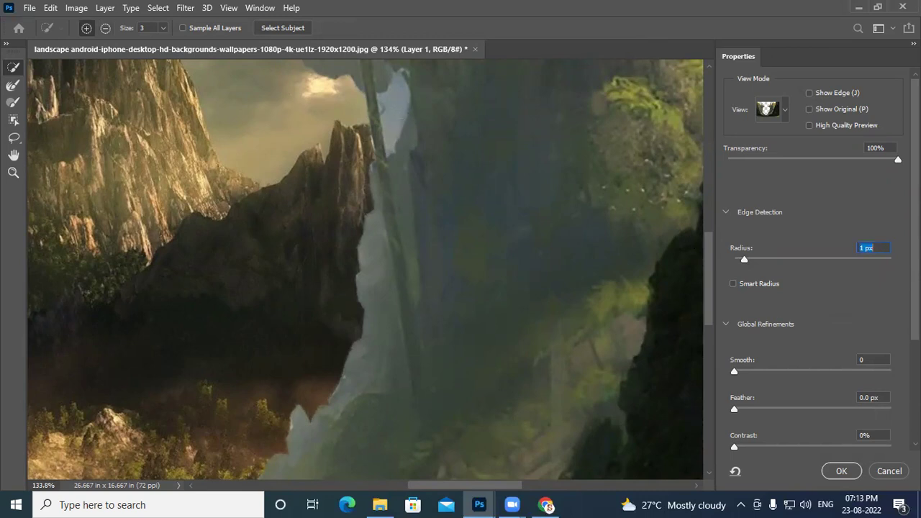
{"action": "left_click", "coordinate": [835, 469]}
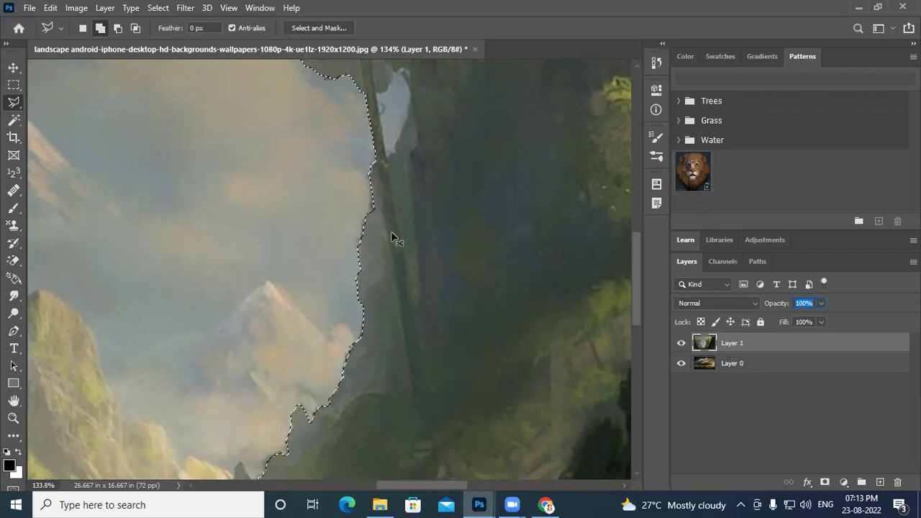
{"action": "left_click", "coordinate": [14, 67]}
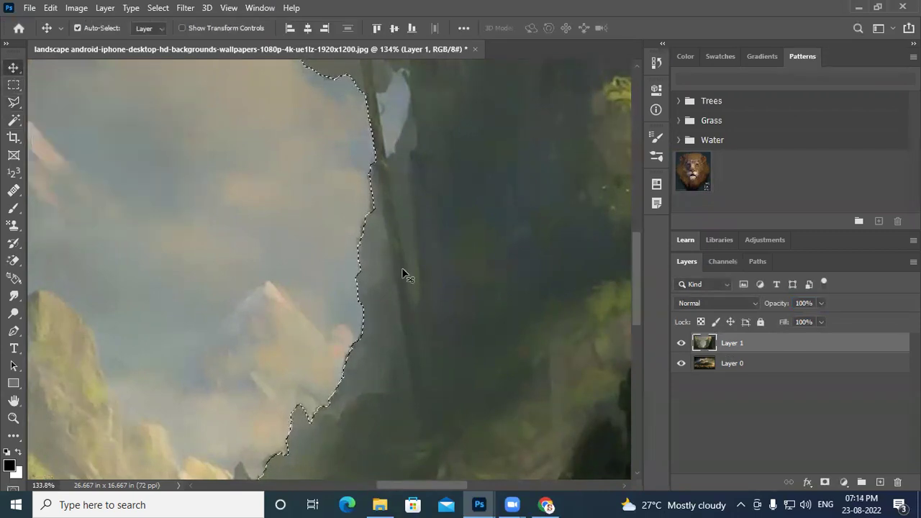
{"action": "scroll", "coordinate": [306, 256], "scroll_direction": "down", "scroll_amount": 5}
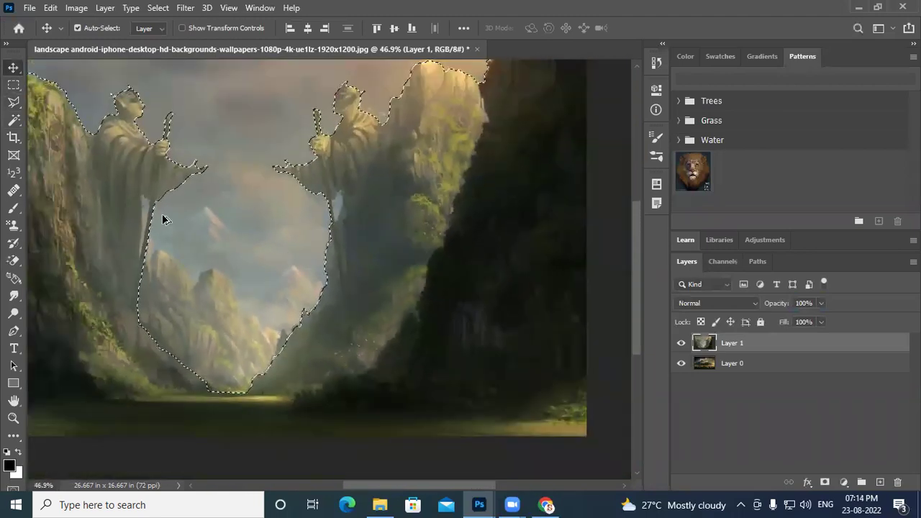
{"action": "scroll", "coordinate": [335, 205], "scroll_direction": "up", "scroll_amount": 3}
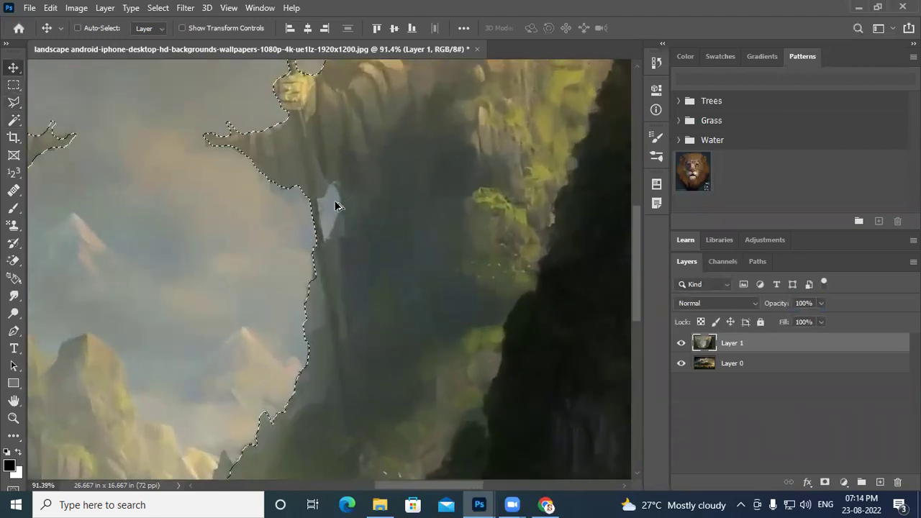
Subtract the small sky patch between the right statue's staff and robe from the selection with the Polygonal Lasso
{"action": "scroll", "coordinate": [335, 205], "scroll_direction": "up", "scroll_amount": 2}
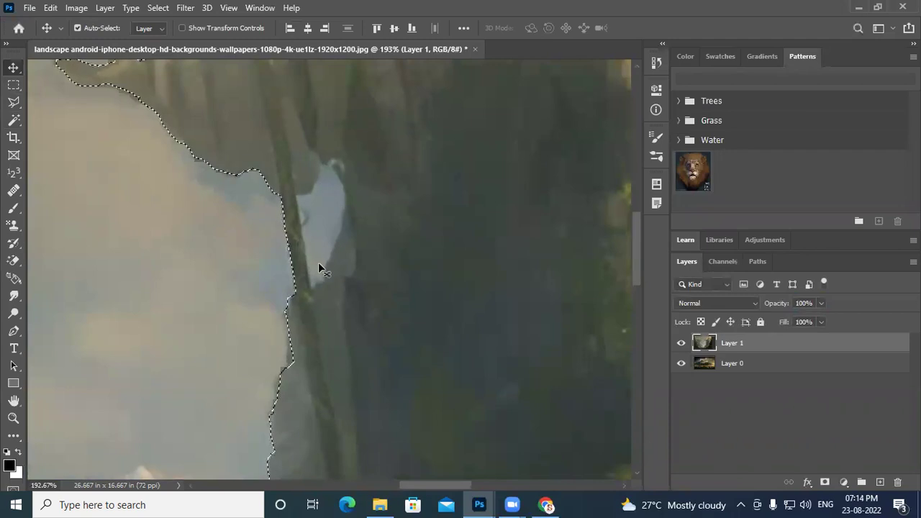
{"action": "left_click", "coordinate": [14, 103]}
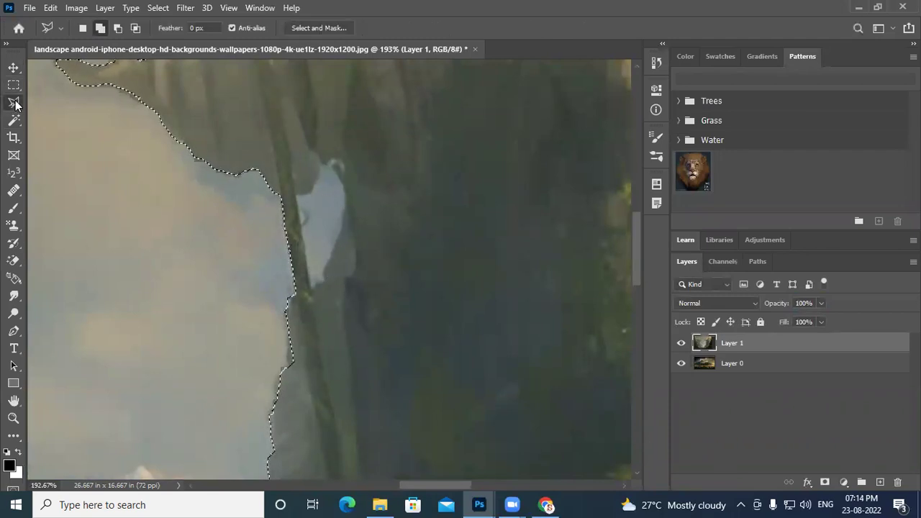
{"action": "left_click", "coordinate": [120, 29]}
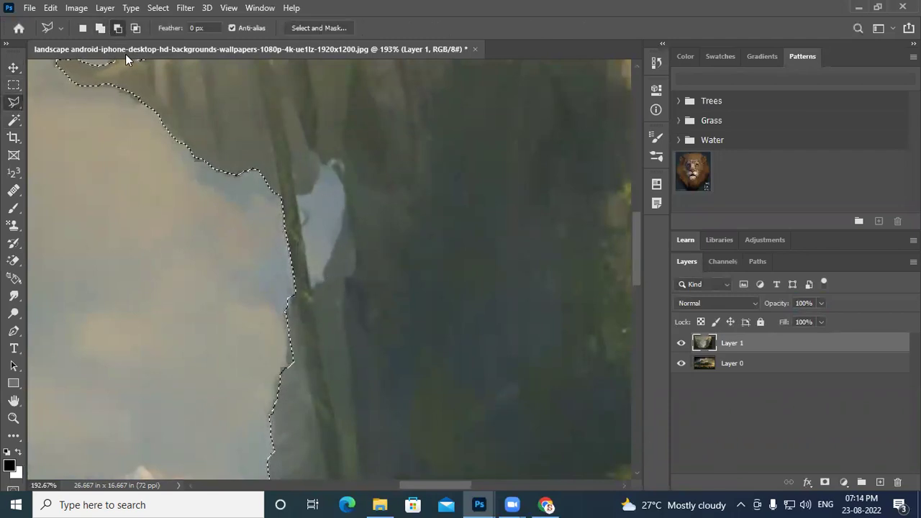
{"action": "left_click", "coordinate": [299, 194]}
{"action": "left_click", "coordinate": [313, 187]}
{"action": "left_click", "coordinate": [318, 180]}
{"action": "left_click", "coordinate": [320, 169]}
{"action": "left_click", "coordinate": [328, 165]}
{"action": "left_click", "coordinate": [334, 168]}
{"action": "left_click", "coordinate": [342, 188]}
{"action": "left_click", "coordinate": [345, 205]}
{"action": "left_click", "coordinate": [341, 231]}
{"action": "left_click", "coordinate": [333, 245]}
{"action": "left_click", "coordinate": [327, 255]}
{"action": "left_click", "coordinate": [324, 269]}
{"action": "left_click", "coordinate": [324, 281]}
{"action": "left_click", "coordinate": [312, 289]}
{"action": "left_click", "coordinate": [296, 195]}
Subtract the narrow background gap between the left statue's staff and robe from the selection with the Polygonal Lasso
{"action": "scroll", "coordinate": [327, 238], "scroll_direction": "left", "scroll_amount": 10}
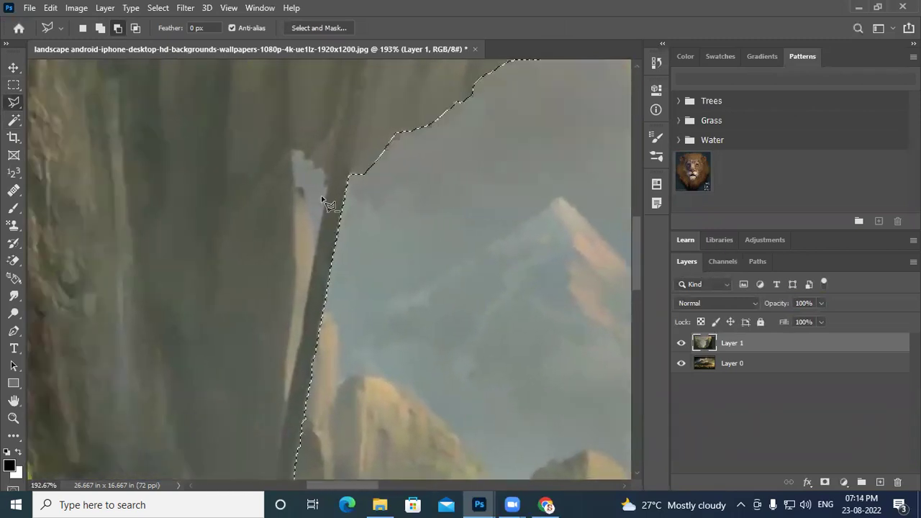
{"action": "left_click", "coordinate": [291, 150]}
{"action": "left_click", "coordinate": [302, 151]}
{"action": "left_click", "coordinate": [307, 159]}
{"action": "left_click", "coordinate": [312, 162]}
{"action": "left_click", "coordinate": [315, 172]}
{"action": "left_click", "coordinate": [322, 174]}
{"action": "left_click", "coordinate": [326, 183]}
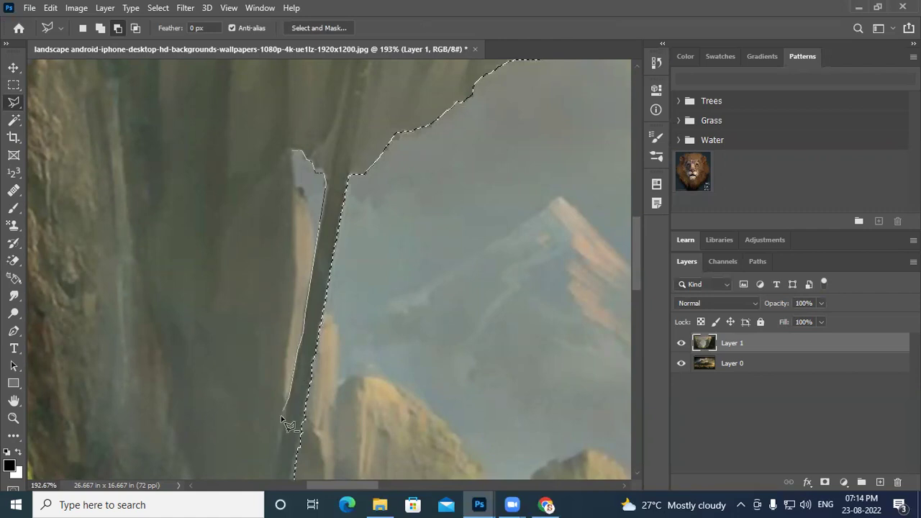
{"action": "left_click", "coordinate": [279, 459]}
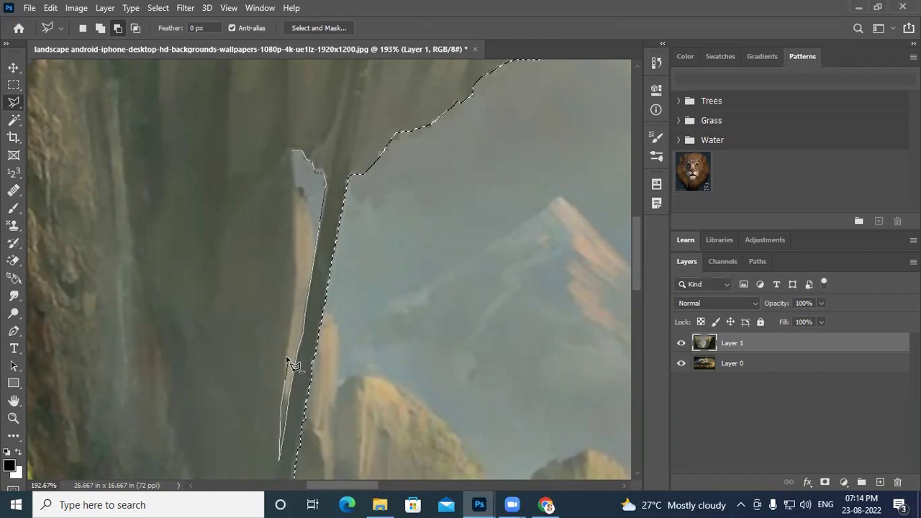
{"action": "left_click", "coordinate": [296, 307]}
{"action": "left_click", "coordinate": [296, 248]}
{"action": "left_click", "coordinate": [290, 207]}
{"action": "left_click", "coordinate": [289, 152]}
{"action": "left_click", "coordinate": [301, 151]}
{"action": "left_click", "coordinate": [292, 151]}
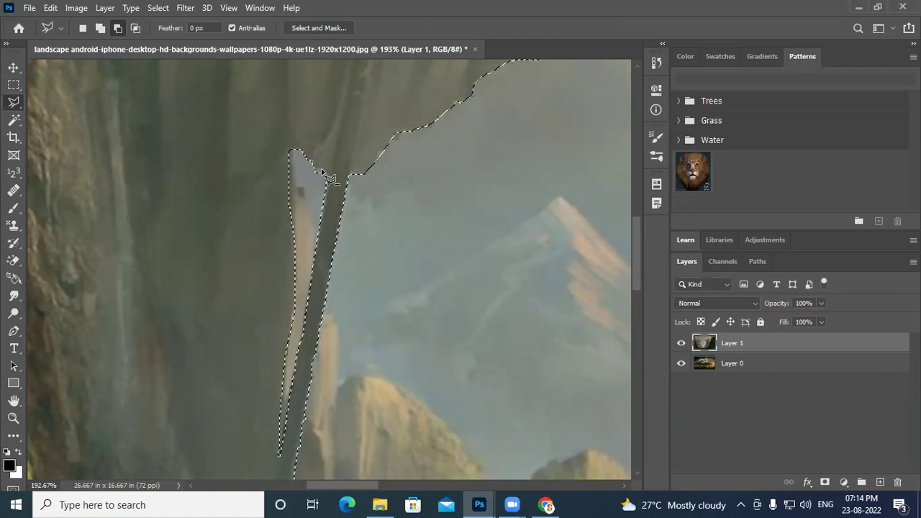
Add a layer mask to Layer 1 from the statue and cliff selection
{"action": "scroll", "coordinate": [324, 179], "scroll_direction": "down", "scroll_amount": 2}
{"action": "scroll", "coordinate": [328, 186], "scroll_direction": "down", "scroll_amount": 6}
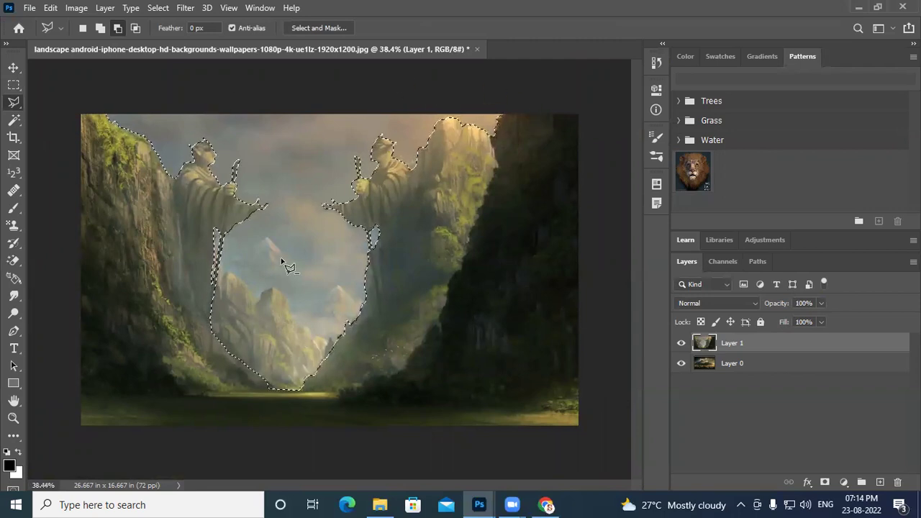
{"action": "left_click", "coordinate": [825, 483]}
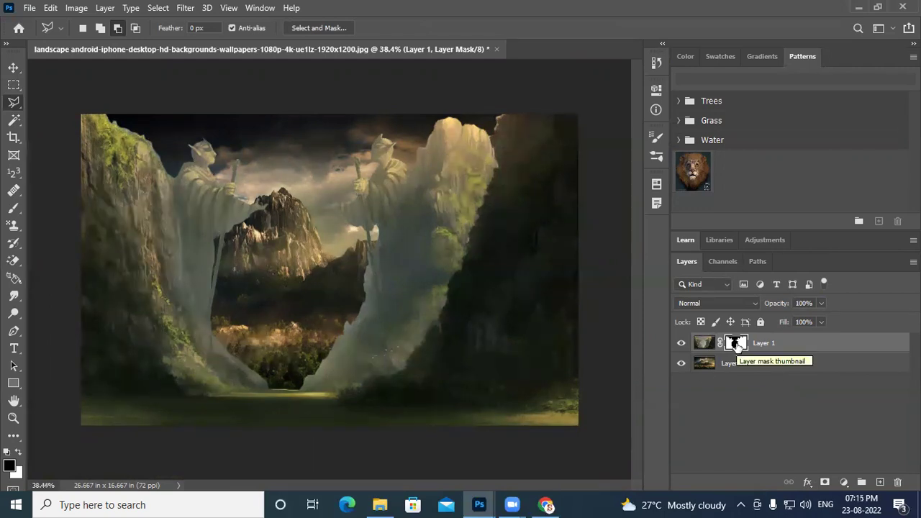
Toggle the visibility of Layer 1 and Layer 0 to compare the masked statues with and without the mountain background
{"action": "left_click", "coordinate": [681, 344]}
{"action": "left_click", "coordinate": [681, 344]}
{"action": "left_click", "coordinate": [681, 344]}
{"action": "left_click", "coordinate": [681, 344]}
{"action": "left_click", "coordinate": [681, 344]}
{"action": "left_click", "coordinate": [681, 344]}
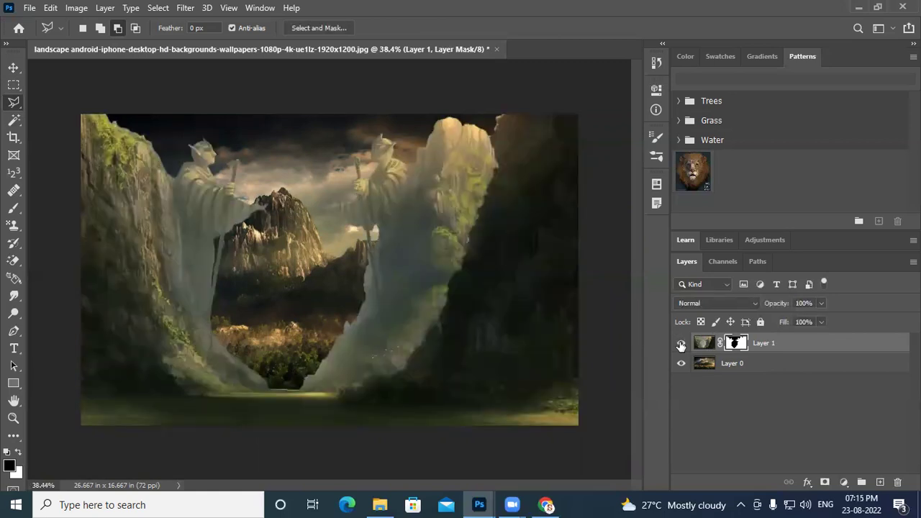
{"action": "left_click", "coordinate": [681, 344]}
{"action": "left_click", "coordinate": [681, 344]}
{"action": "left_click", "coordinate": [681, 344]}
{"action": "left_click", "coordinate": [681, 344]}
{"action": "left_click", "coordinate": [681, 344]}
{"action": "left_click", "coordinate": [681, 344]}
{"action": "left_click", "coordinate": [681, 363]}
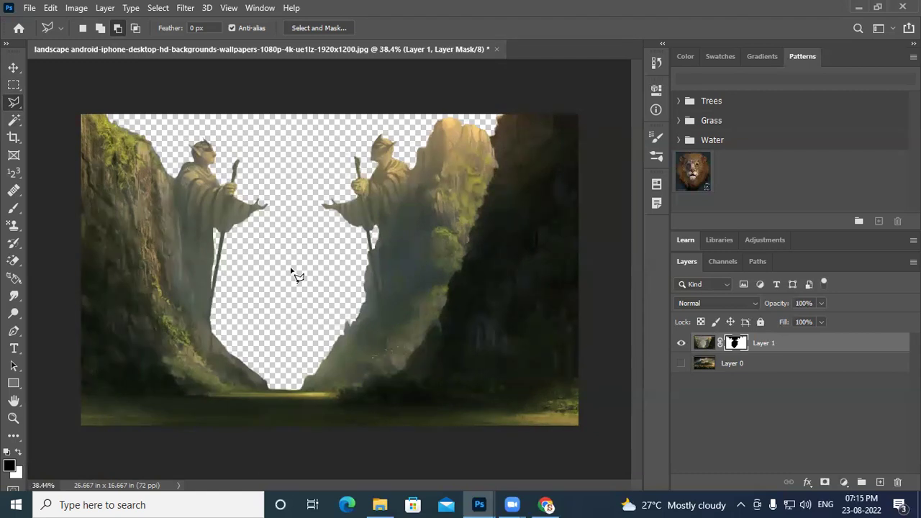
{"action": "left_click", "coordinate": [682, 365]}
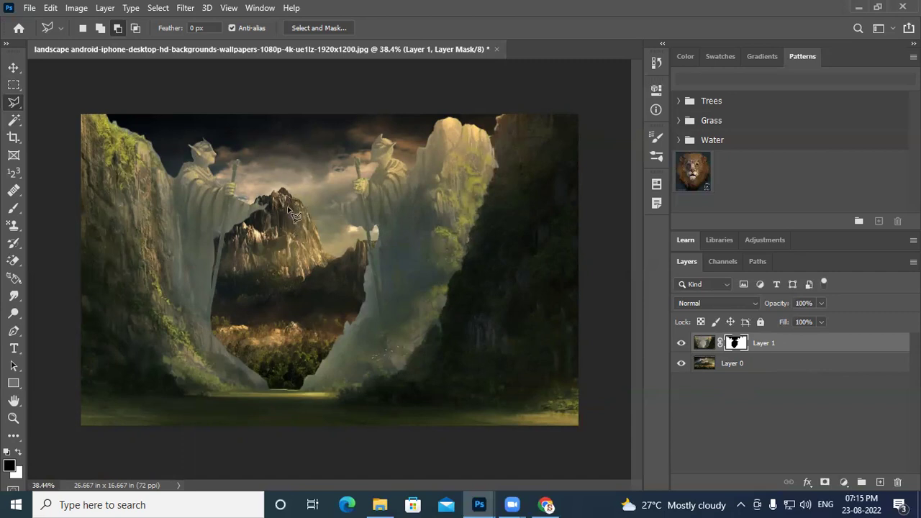
Disable Layer 1's mask to view the unmasked statue image, and enable the mask again
{"action": "right_click", "coordinate": [732, 345]}
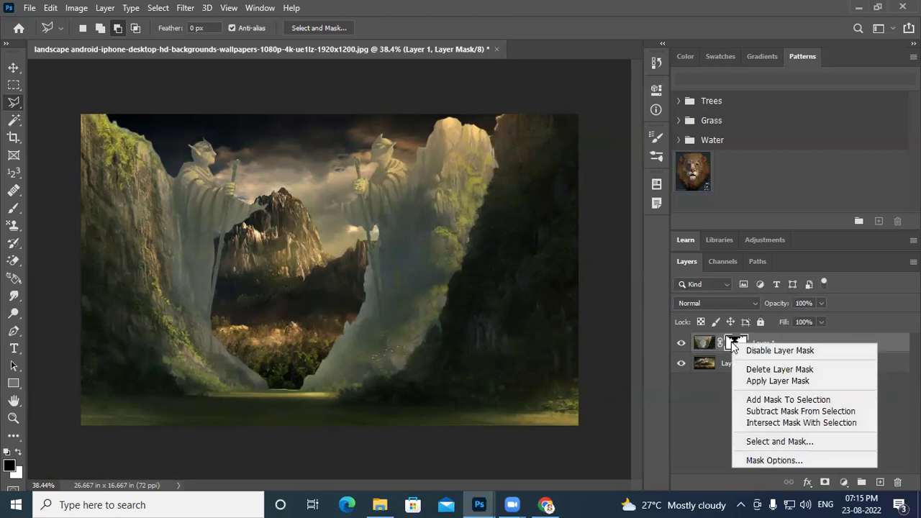
{"action": "left_click", "coordinate": [778, 352]}
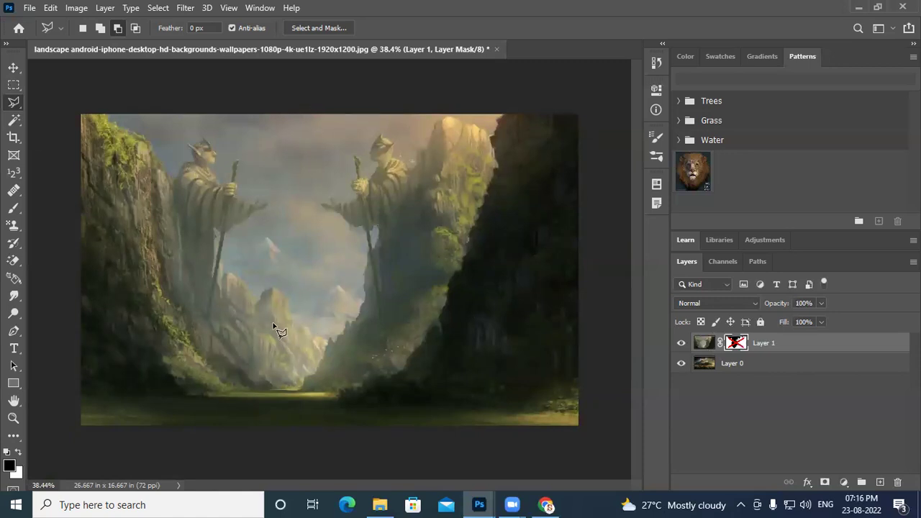
{"action": "right_click", "coordinate": [743, 349]}
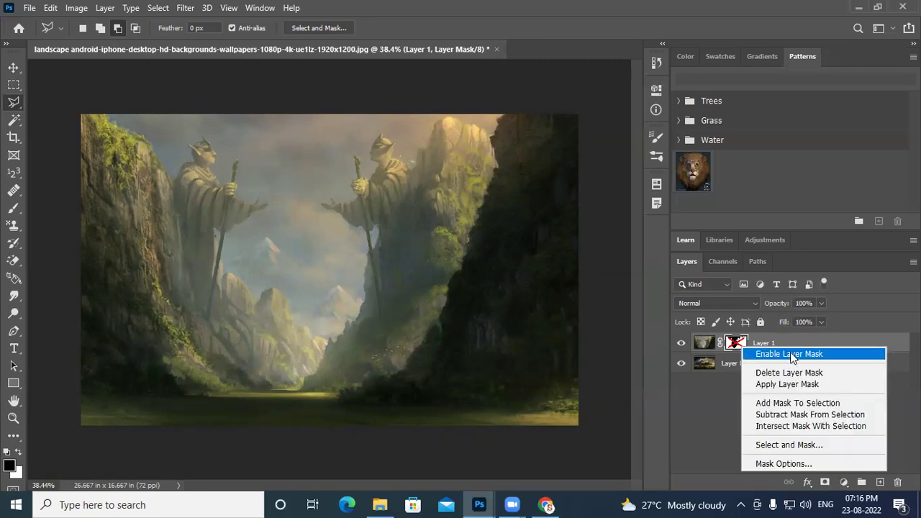
{"action": "left_click", "coordinate": [790, 353]}
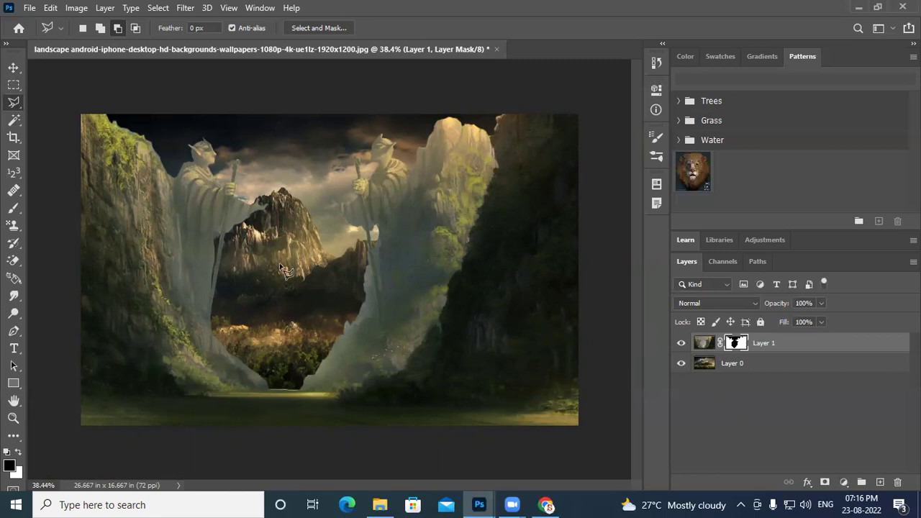
Start an Exposure adjustment on Layer 1's image rather than its mask and set the exposure to +0.82
{"action": "scroll", "coordinate": [292, 273], "scroll_direction": "up", "scroll_amount": 3}
{"action": "scroll", "coordinate": [263, 223], "scroll_direction": "up", "scroll_amount": 3}
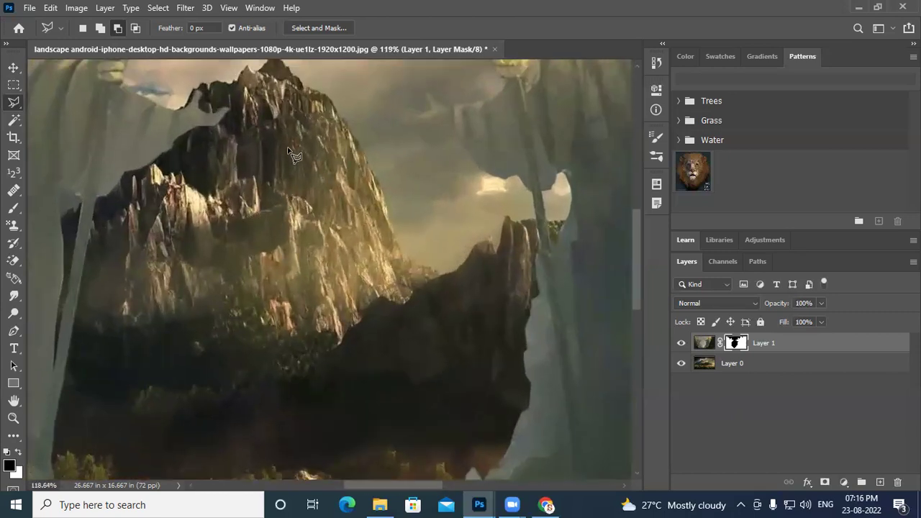
{"action": "scroll", "coordinate": [349, 288], "scroll_direction": "down", "scroll_amount": 3}
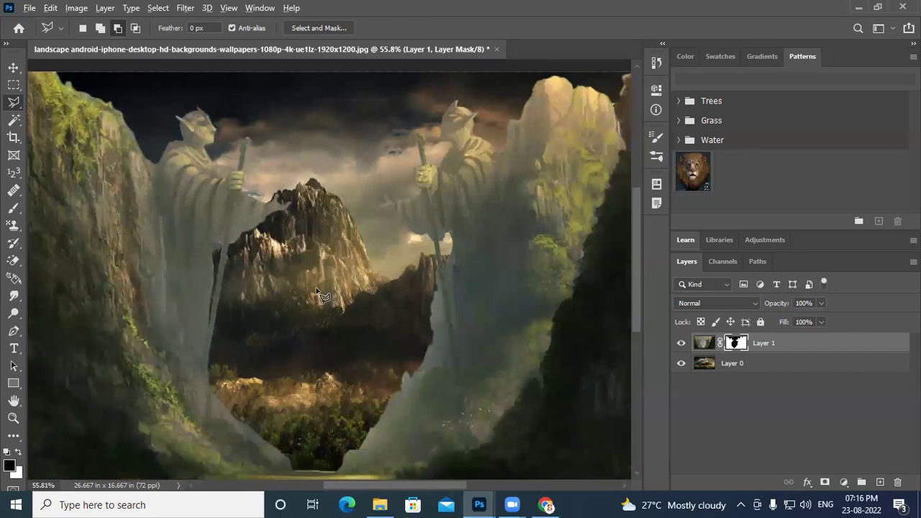
{"action": "scroll", "coordinate": [322, 301], "scroll_direction": "down", "scroll_amount": 1}
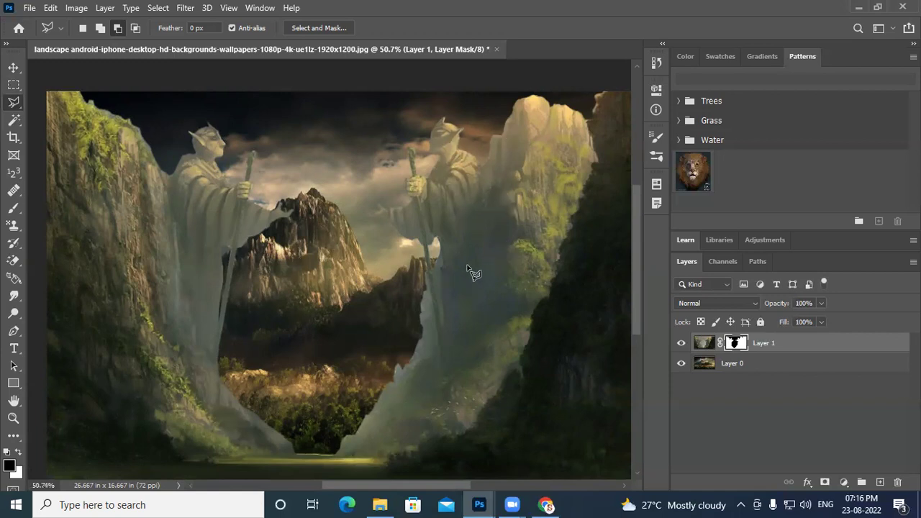
{"action": "left_click", "coordinate": [706, 345]}
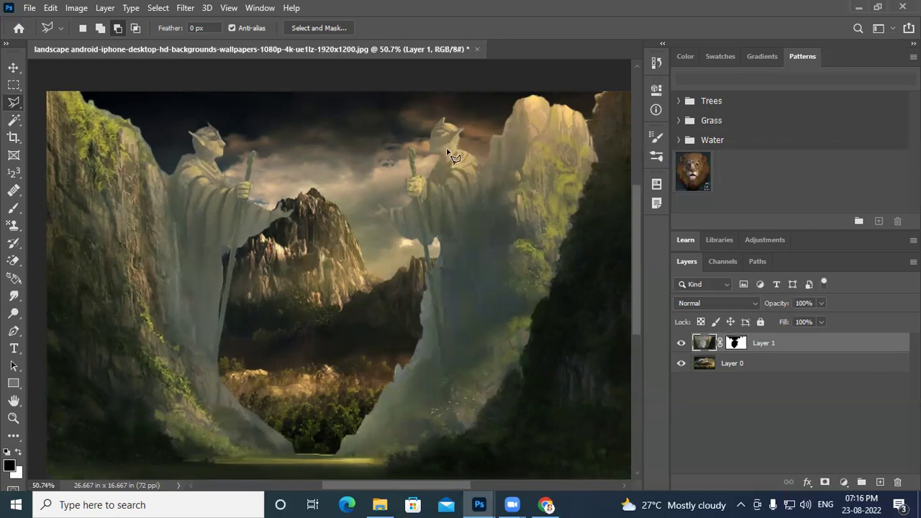
{"action": "left_click", "coordinate": [77, 9]}
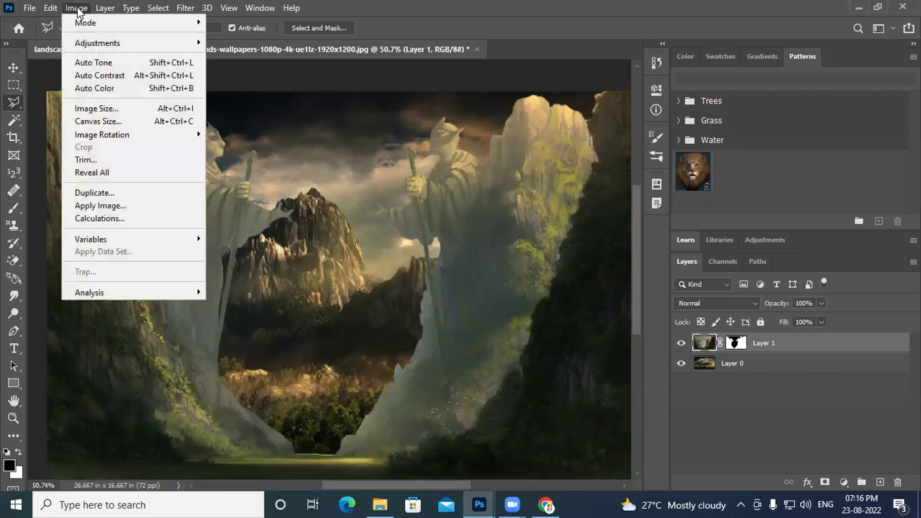
{"action": "mouse_move", "coordinate": [124, 42]}
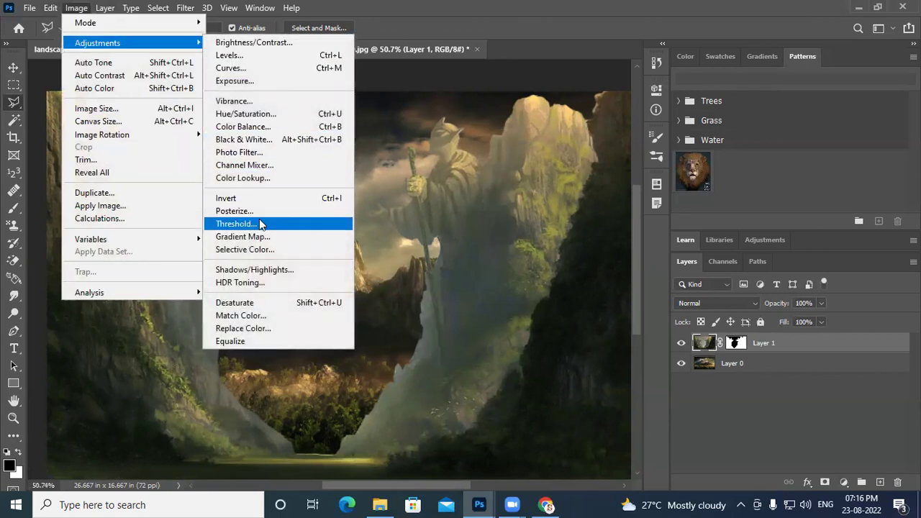
{"action": "left_click", "coordinate": [245, 82]}
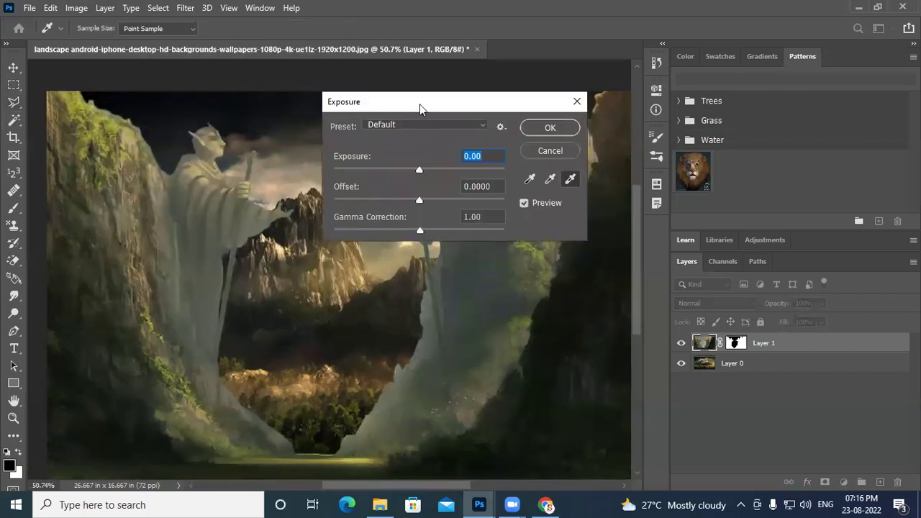
{"action": "left_click_drag", "start_coordinate": [430, 106], "coordinate": [619, 201]}
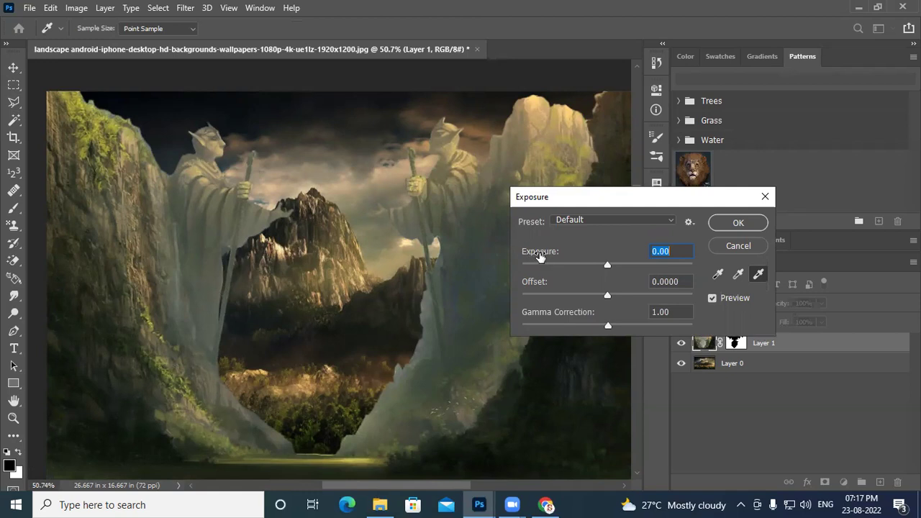
{"action": "left_click_drag", "start_coordinate": [607, 264], "coordinate": [616, 266]}
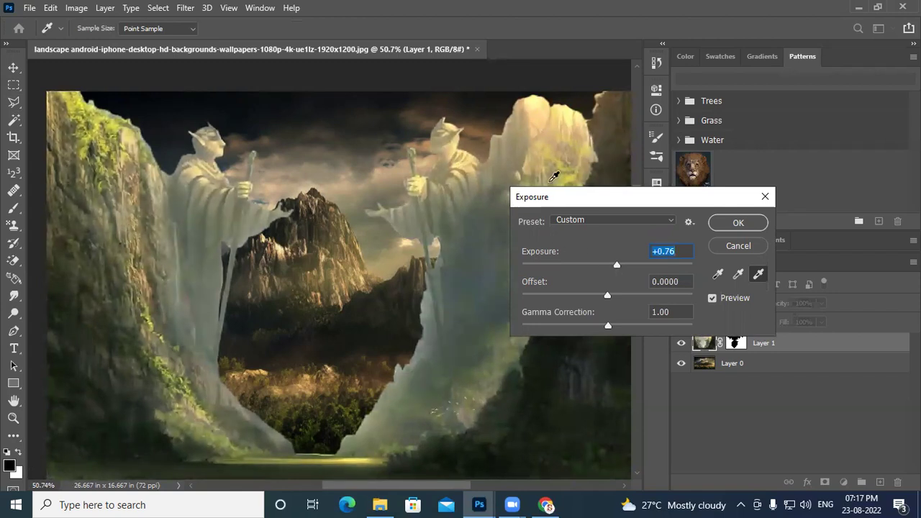
{"action": "mouse_move", "coordinate": [609, 265]}
{"action": "left_mouse_down"}
{"action": "mouse_move", "coordinate": [622, 262]}
{"action": "mouse_move", "coordinate": [612, 260]}
{"action": "left_mouse_up"}
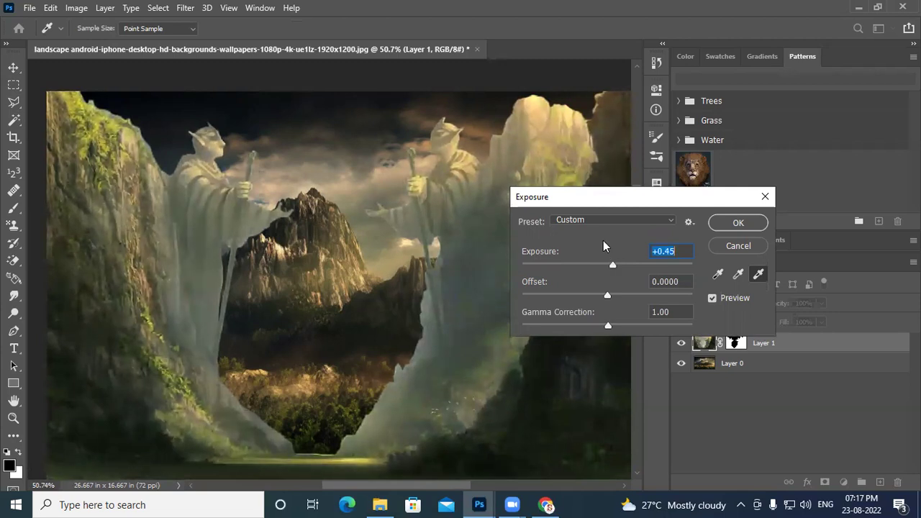
{"action": "left_click_drag", "start_coordinate": [601, 195], "coordinate": [654, 188]}
{"action": "mouse_move", "coordinate": [670, 257]}
{"action": "left_mouse_down"}
{"action": "mouse_move", "coordinate": [681, 261]}
{"action": "mouse_move", "coordinate": [672, 262]}
{"action": "left_mouse_up"}
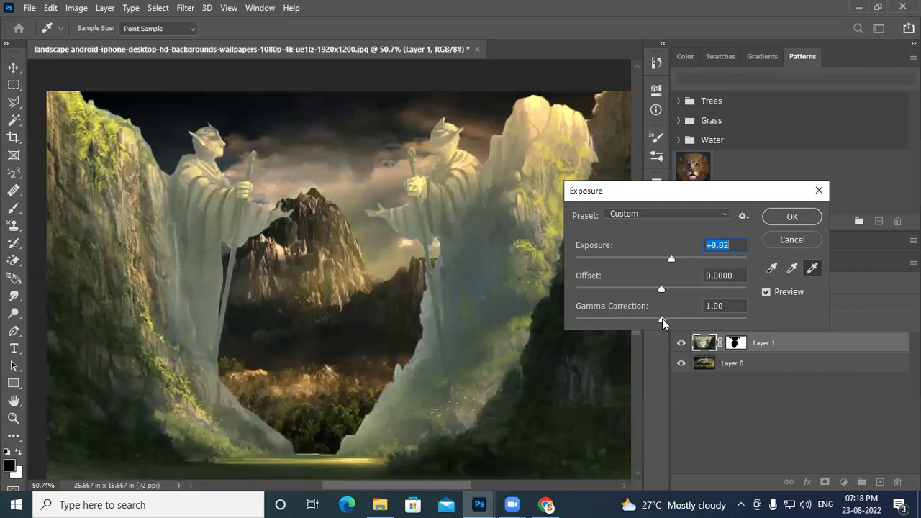
Set the gamma correction to 0.56 and apply the Exposure adjustment to Layer 1
{"action": "left_click_drag", "start_coordinate": [662, 321], "coordinate": [685, 325]}
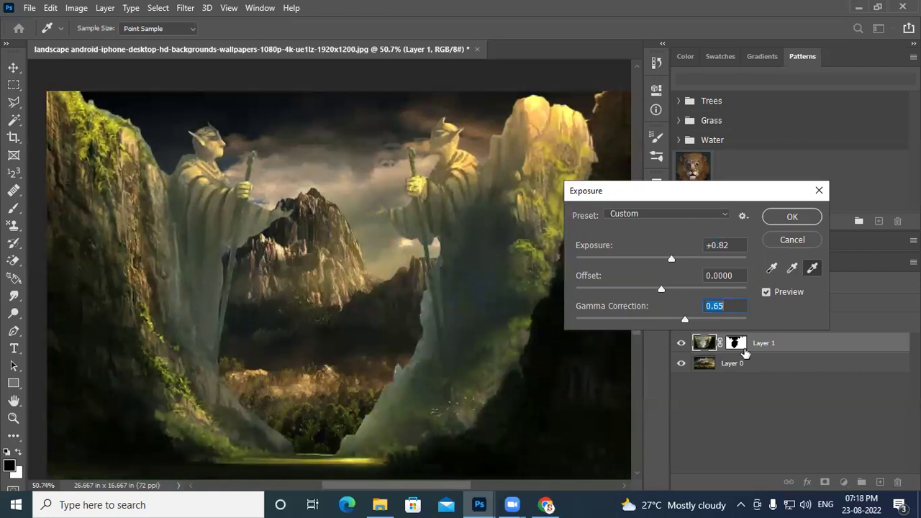
{"action": "left_click_drag", "start_coordinate": [689, 324], "coordinate": [693, 323]}
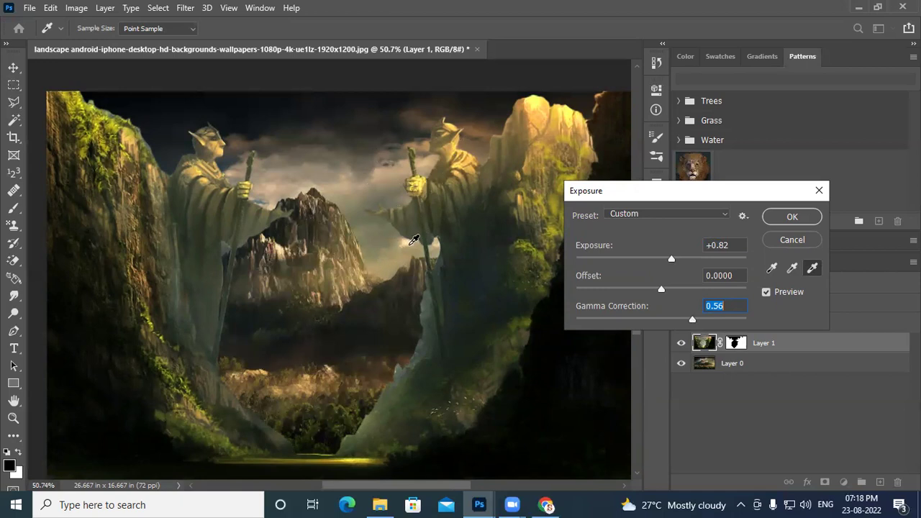
{"action": "left_click", "coordinate": [791, 218]}
Add a new layer above Layer 1 and paint a black arrow from the bright cloud to the mountain's right slope with a 6 px brush
{"action": "key", "text": "l"}
{"action": "scroll", "coordinate": [405, 240], "scroll_direction": "up", "scroll_amount": 10}
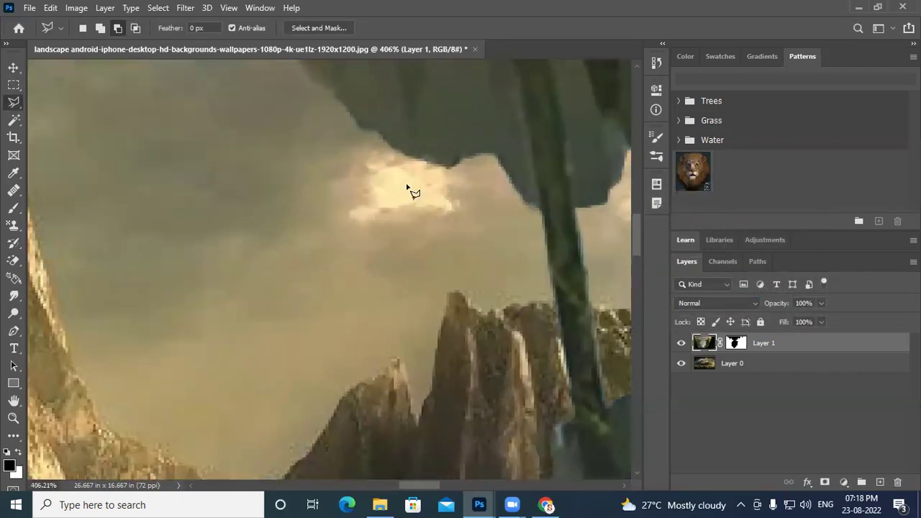
{"action": "scroll", "coordinate": [427, 234], "scroll_direction": "down", "scroll_amount": 8}
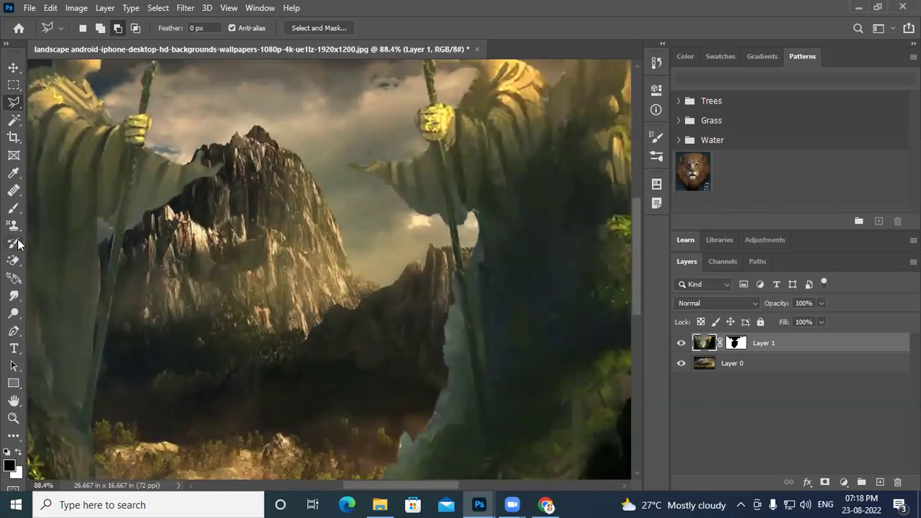
{"action": "left_click", "coordinate": [13, 208]}
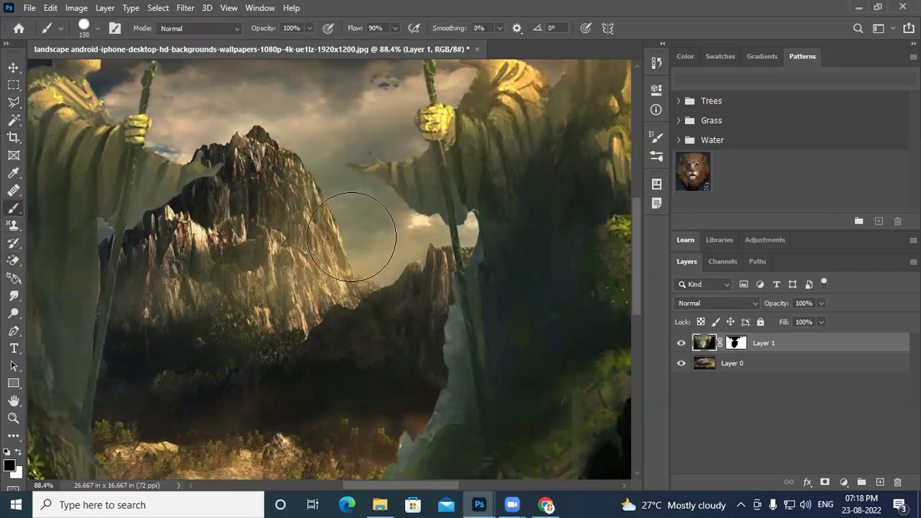
{"action": "key", "text": "bracketleft"}
{"action": "key", "text": "bracketleft"}
{"action": "key", "text": "bracketleft"}
{"action": "key", "text": "bracketleft"}
{"action": "key", "text": "bracketleft"}
{"action": "key", "text": "bracketleft"}
{"action": "key", "text": "bracketleft"}
{"action": "key", "text": "bracketleft"}
{"action": "key", "text": "bracketleft"}
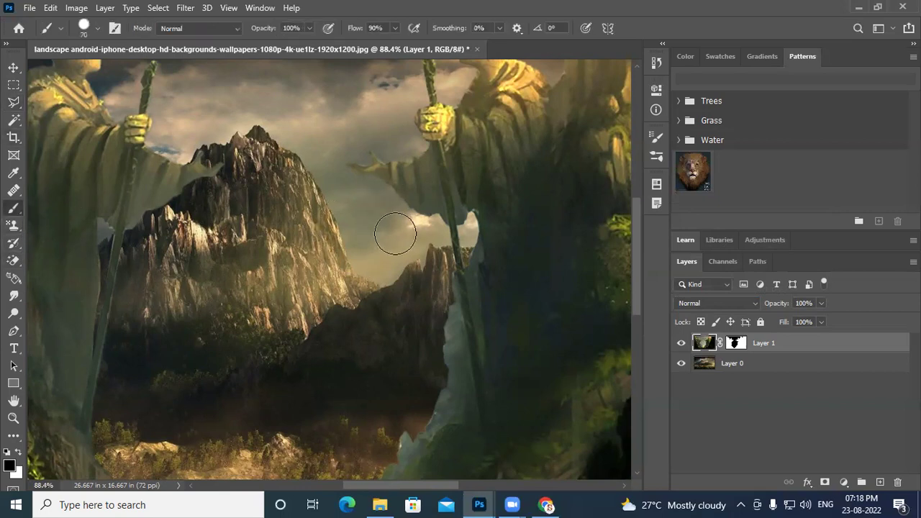
{"action": "key", "text": "bracketleft"}
{"action": "key", "text": "bracketleft"}
{"action": "key", "text": "bracketleft"}
{"action": "key", "text": "bracketleft"}
{"action": "key", "text": "bracketleft"}
{"action": "key", "text": "bracketleft"}
{"action": "key", "text": "bracketleft"}
{"action": "key", "text": "bracketleft"}
{"action": "left_click", "coordinate": [879, 482]}
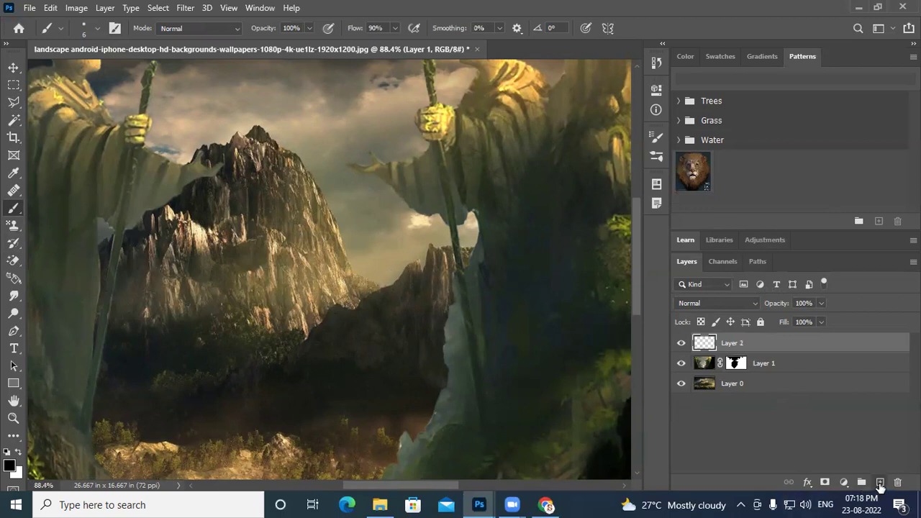
{"action": "mouse_move", "coordinate": [408, 229]}
{"action": "left_mouse_down"}
{"action": "mouse_move", "coordinate": [343, 289]}
{"action": "mouse_move", "coordinate": [385, 266]}
{"action": "left_mouse_up"}
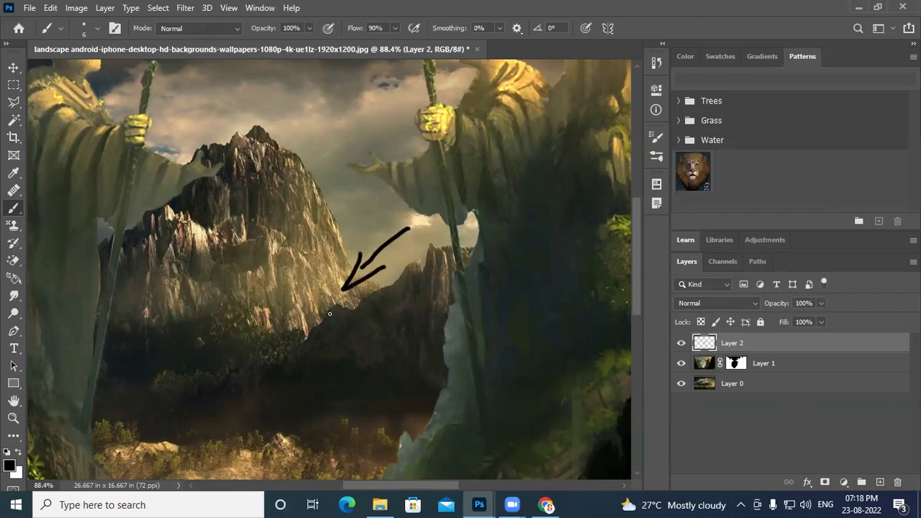
{"action": "scroll", "coordinate": [336, 317], "scroll_direction": "down", "scroll_amount": 5}
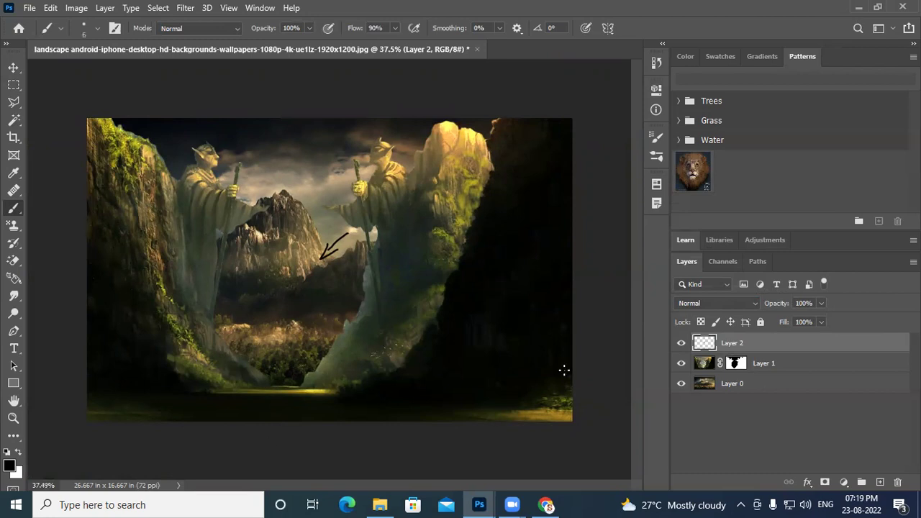
{"action": "left_click", "coordinate": [77, 11]}
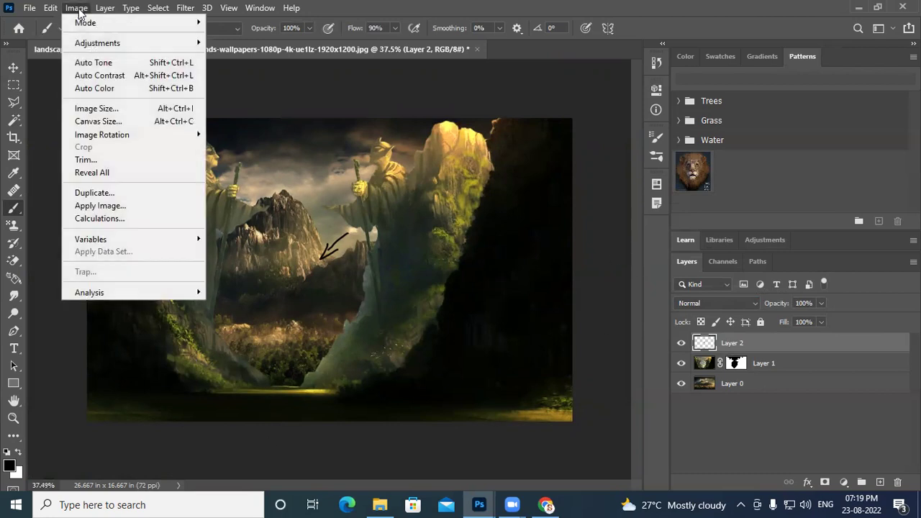
{"action": "mouse_move", "coordinate": [171, 45]}
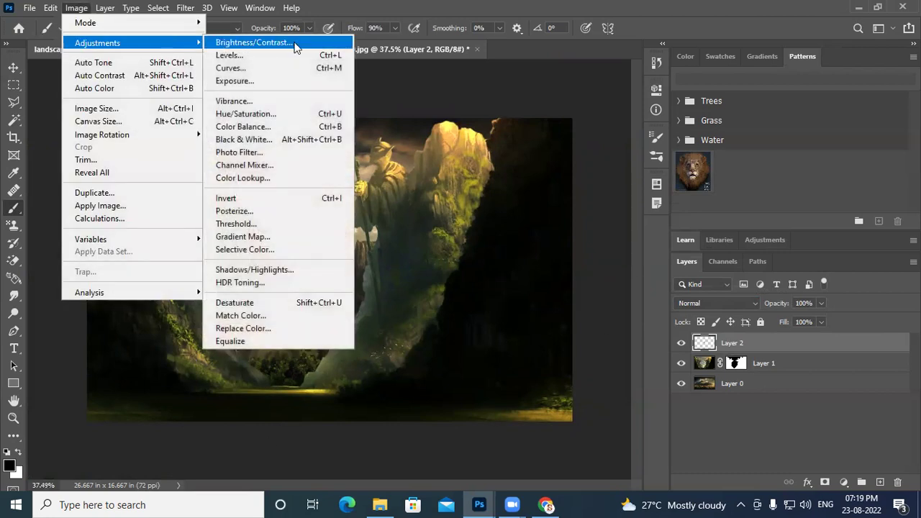
{"action": "left_click", "coordinate": [294, 43]}
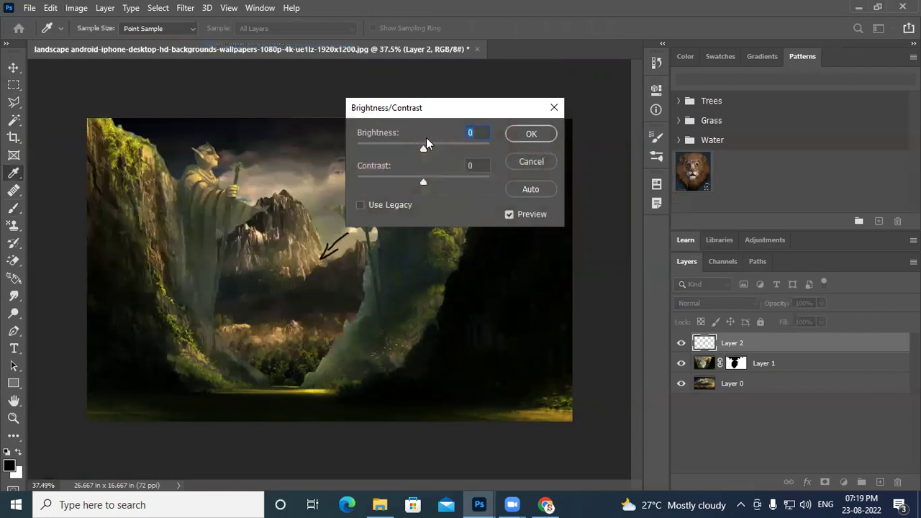
{"action": "left_click_drag", "start_coordinate": [424, 149], "coordinate": [398, 158]}
{"action": "left_click", "coordinate": [545, 156]}
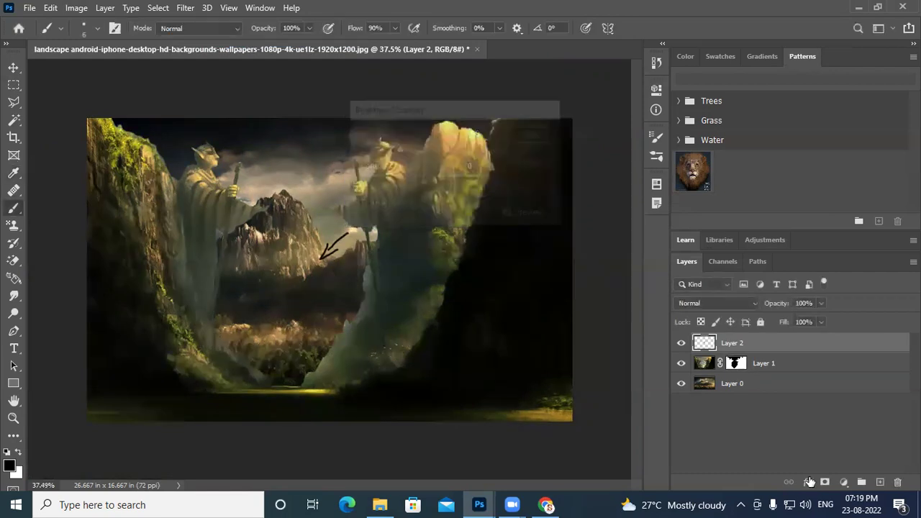
Apply a Brightness/Contrast adjustment to Layer 1 with brightness -26 and contrast -9
{"action": "left_click", "coordinate": [765, 368]}
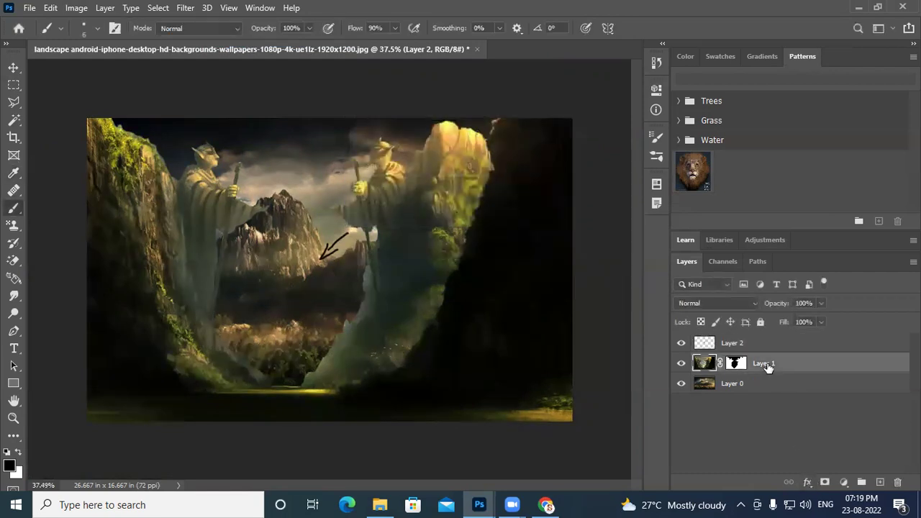
{"action": "left_click", "coordinate": [78, 8]}
{"action": "mouse_move", "coordinate": [163, 43]}
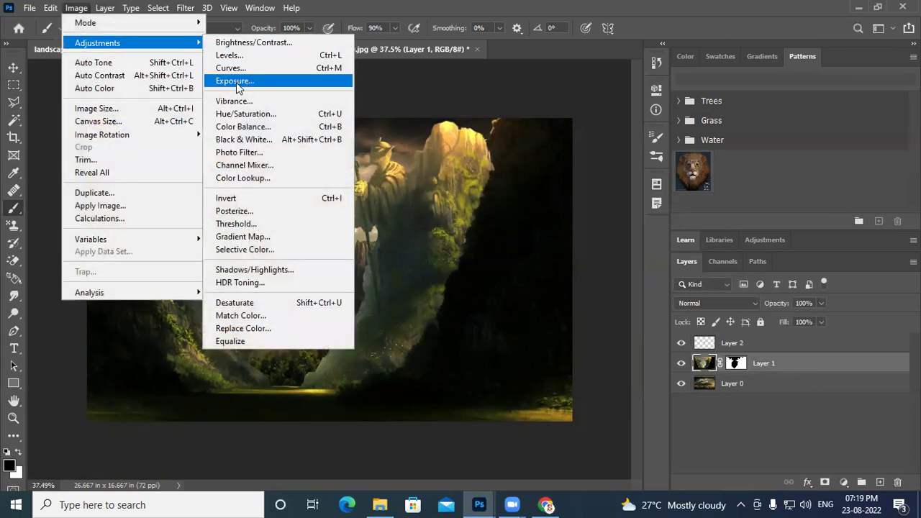
{"action": "left_click", "coordinate": [243, 42]}
{"action": "left_click_drag", "start_coordinate": [424, 148], "coordinate": [401, 149]}
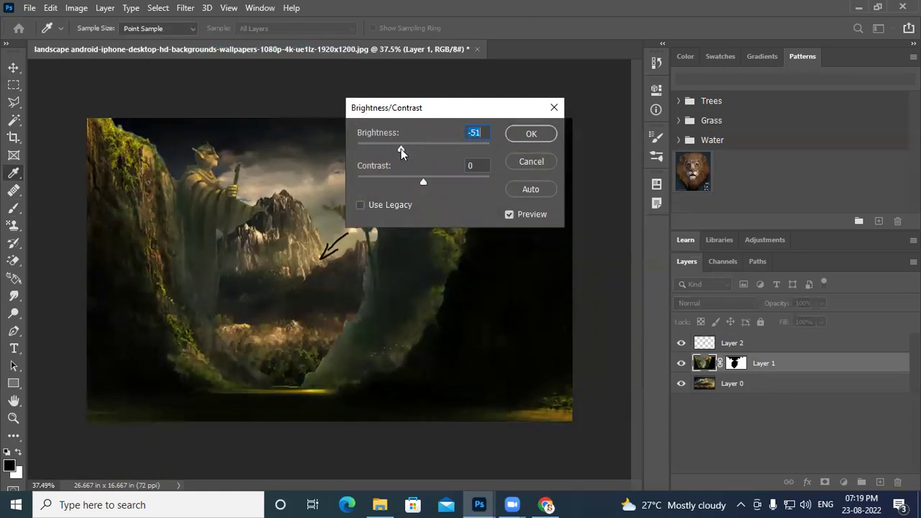
{"action": "left_click_drag", "start_coordinate": [447, 119], "coordinate": [680, 124]}
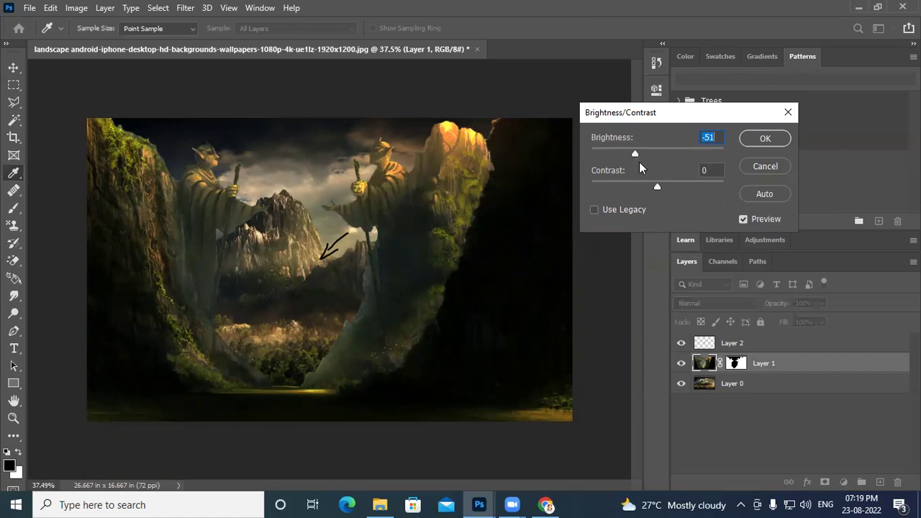
{"action": "left_click_drag", "start_coordinate": [679, 188], "coordinate": [646, 155]}
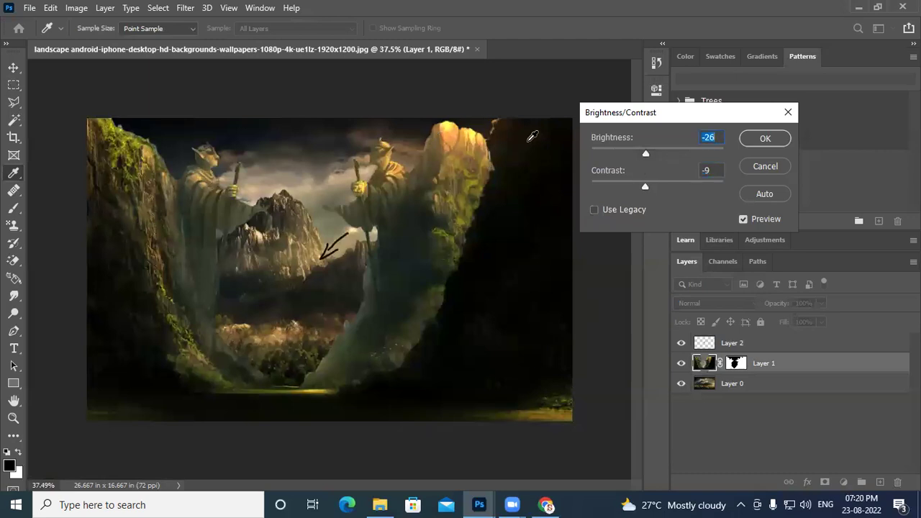
{"action": "left_click", "coordinate": [766, 143]}
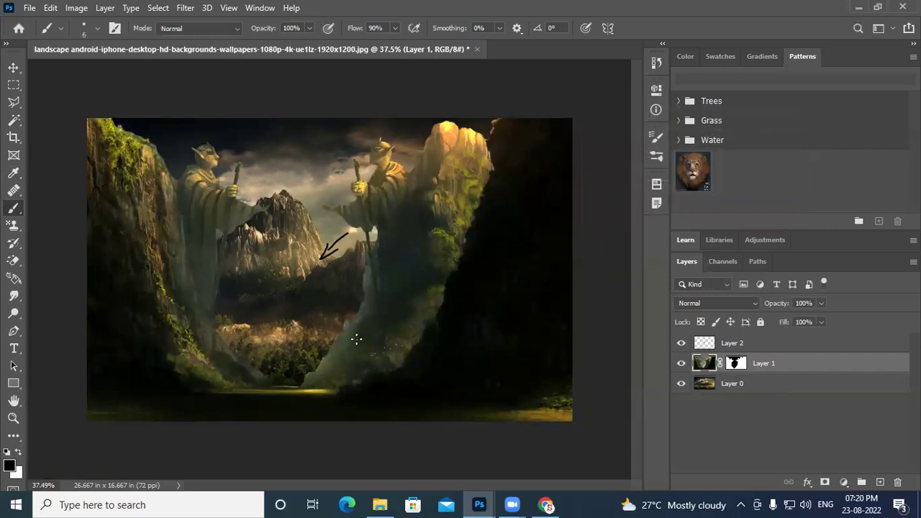
Delete Layer 2 with the painted black arrow and view the statue composite without it
{"action": "left_click", "coordinate": [739, 345]}
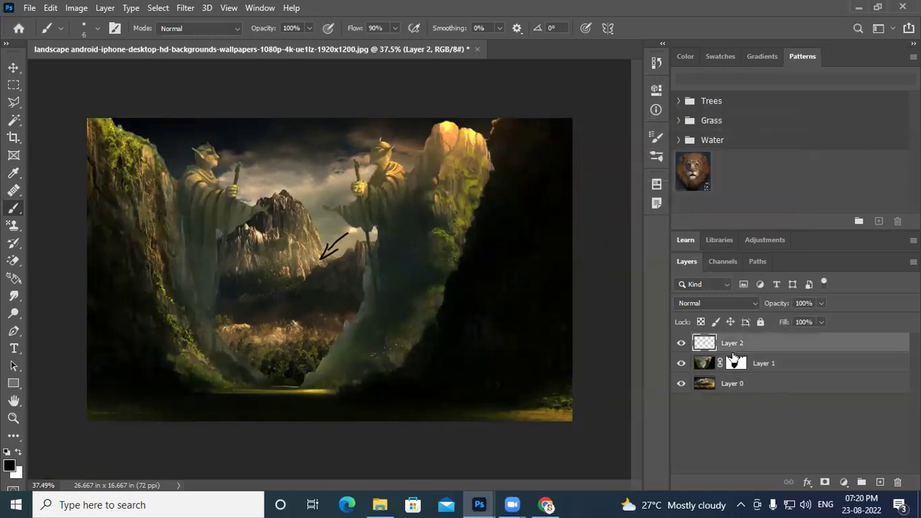
{"action": "key", "text": "Delete"}
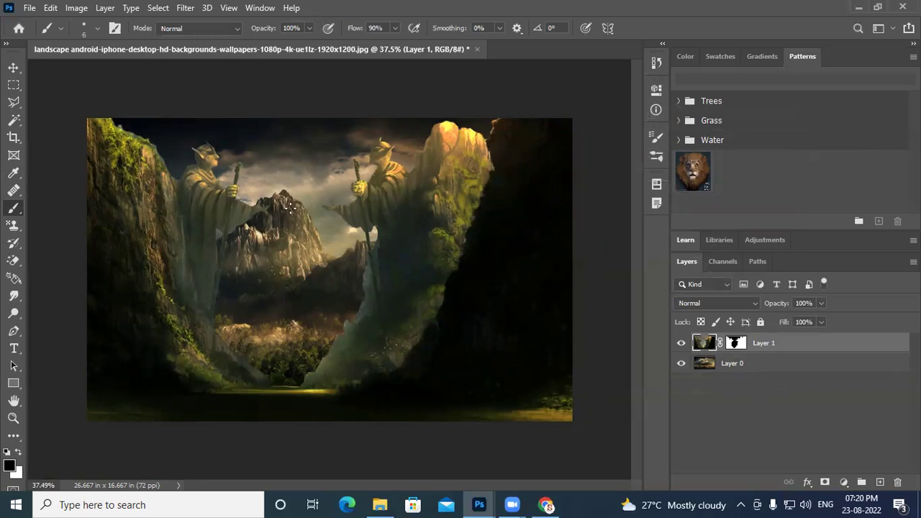
{"action": "scroll", "coordinate": [287, 263], "scroll_direction": "up", "scroll_amount": 4}
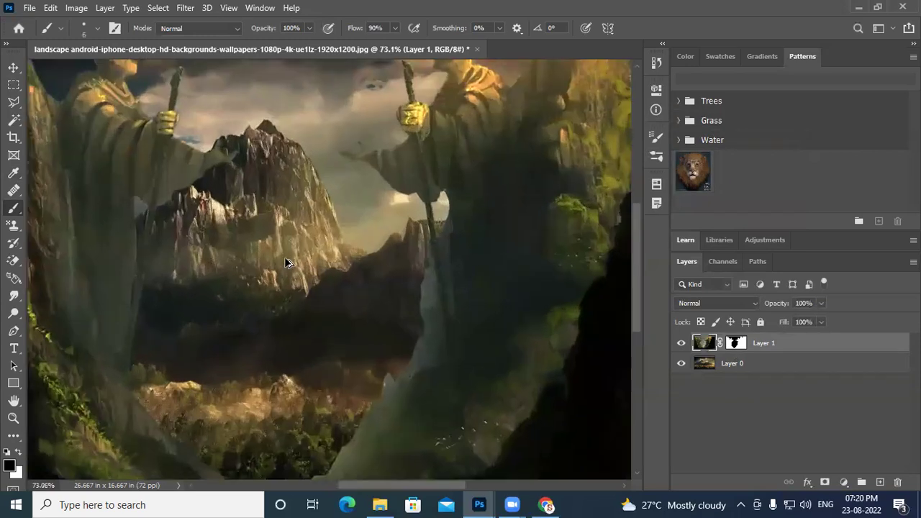
{"action": "scroll", "coordinate": [335, 272], "scroll_direction": "down", "scroll_amount": 4}
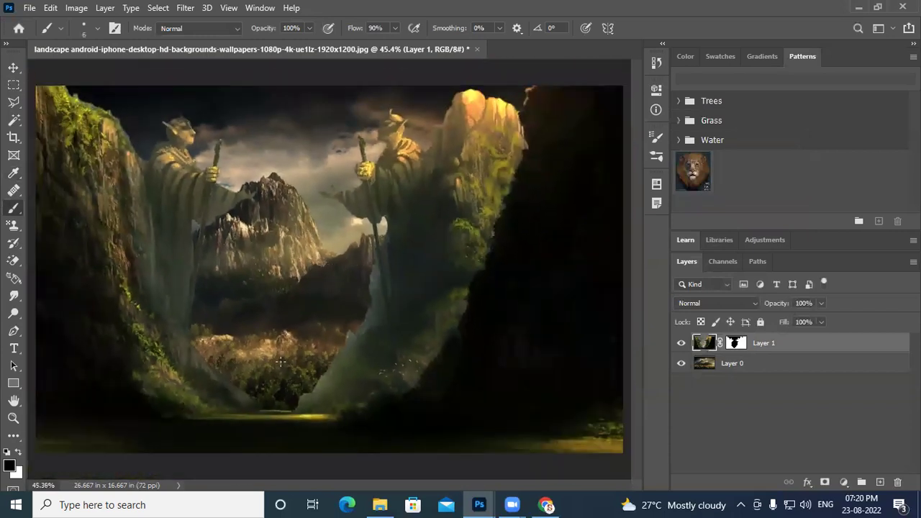
{"action": "scroll", "coordinate": [286, 339], "scroll_direction": "down", "scroll_amount": 2}
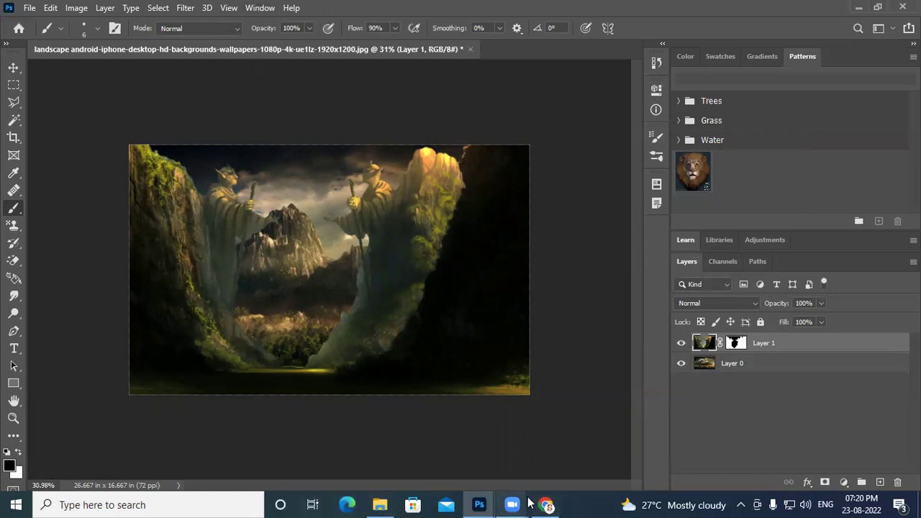
Separate the bridge image into its own window and close the original statue valley document without saving its changes
{"action": "mouse_move", "coordinate": [478, 505]}
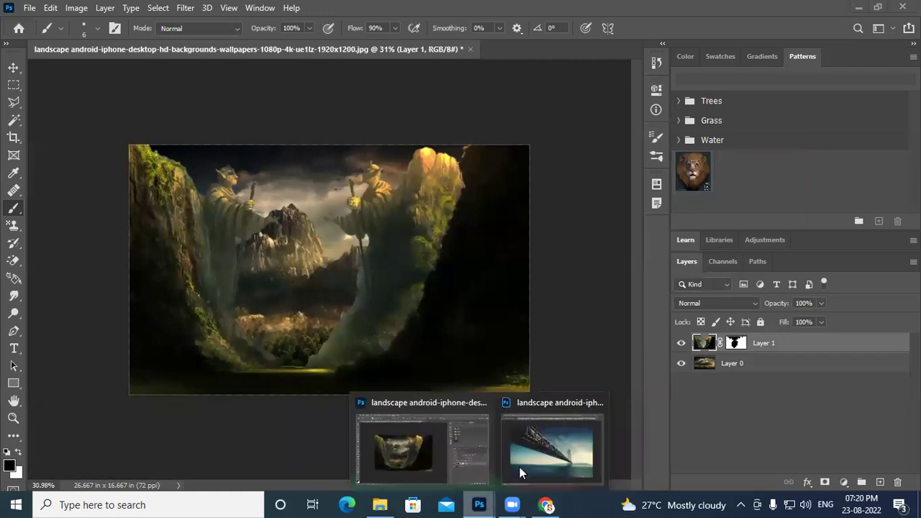
{"action": "left_click", "coordinate": [520, 469]}
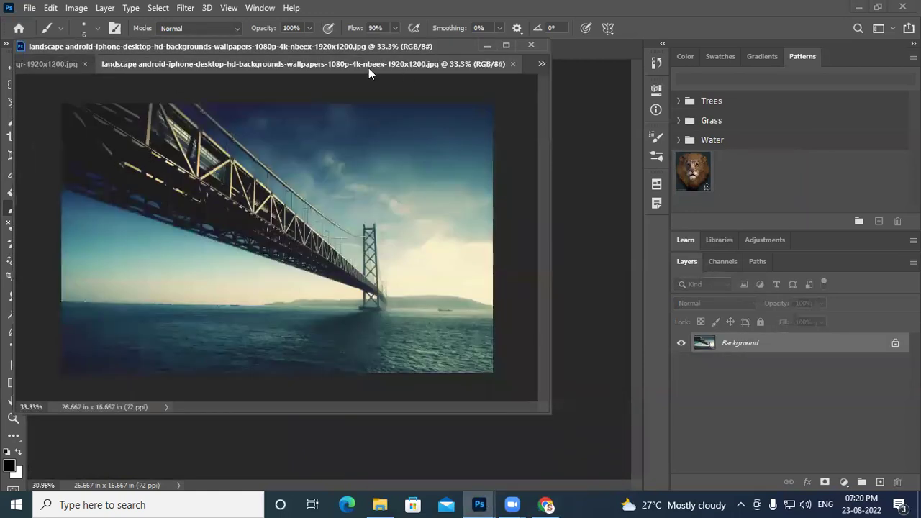
{"action": "left_click_drag", "start_coordinate": [330, 61], "coordinate": [657, 72]}
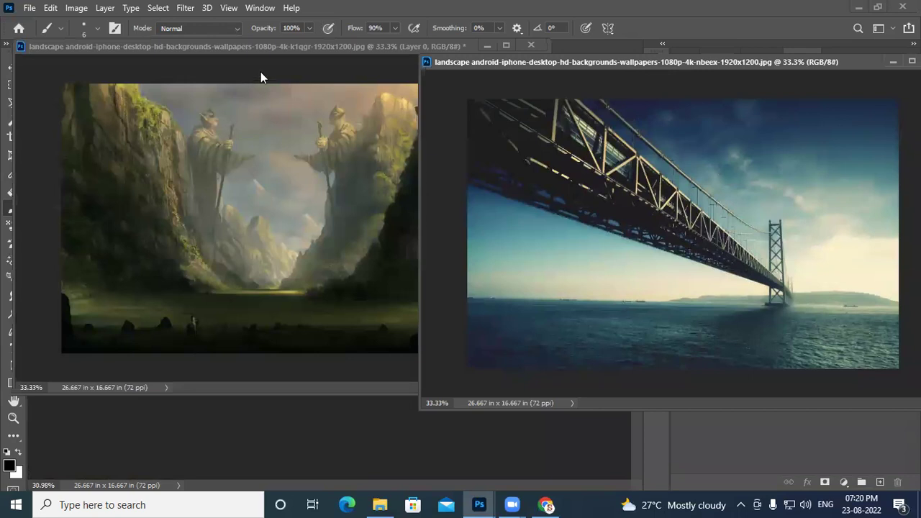
{"action": "left_click_drag", "start_coordinate": [316, 45], "coordinate": [298, 74]}
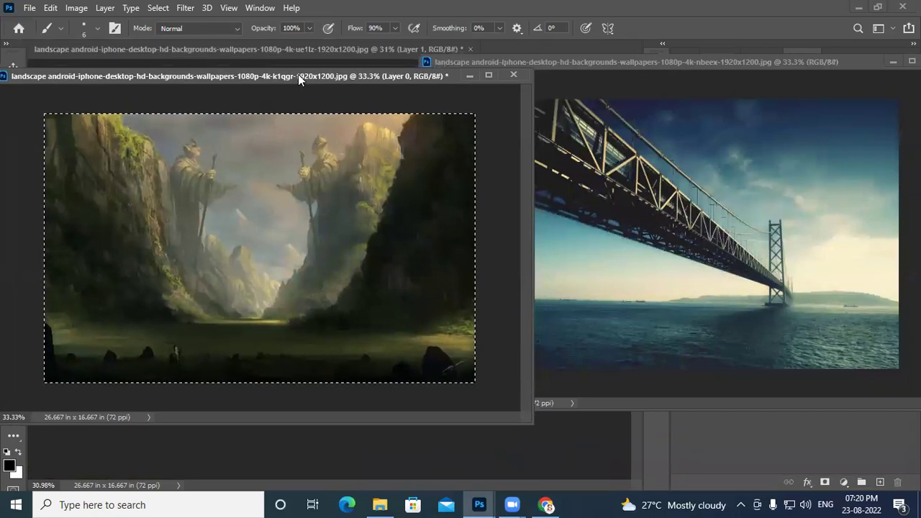
{"action": "left_click", "coordinate": [515, 75]}
{"action": "left_click", "coordinate": [472, 198]}
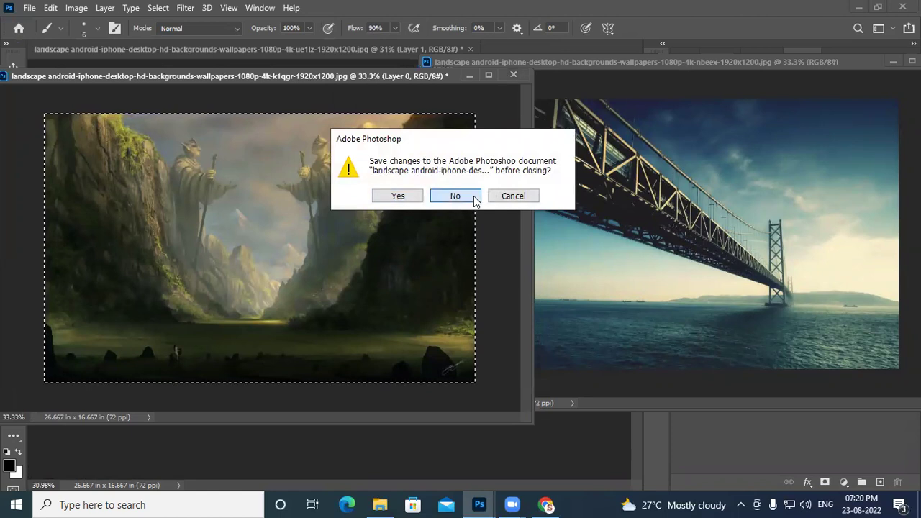
Copy the bridge image into the statue landscape composite as a new top layer and close the bridge document
{"action": "left_click_drag", "start_coordinate": [639, 68], "coordinate": [664, 70]}
{"action": "left_click", "coordinate": [13, 67]}
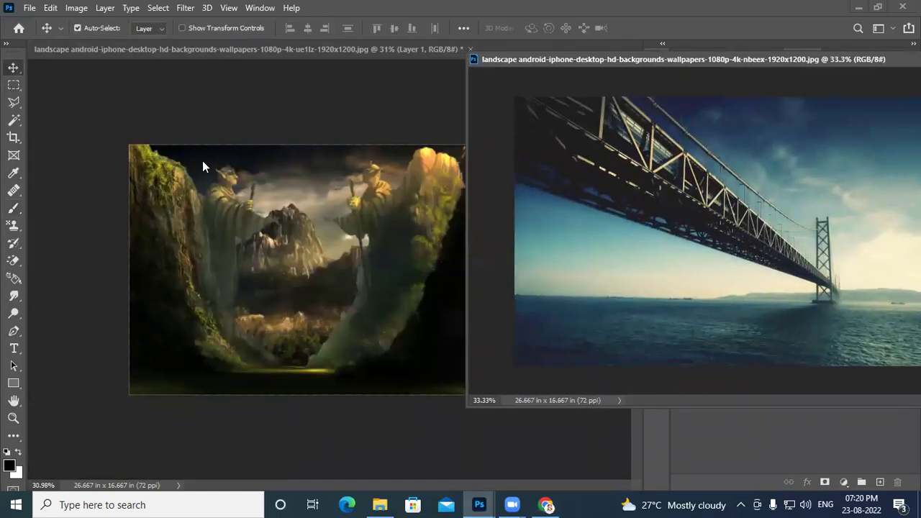
{"action": "left_click_drag", "start_coordinate": [849, 305], "coordinate": [353, 307]}
{"action": "left_click_drag", "start_coordinate": [298, 299], "coordinate": [362, 324]}
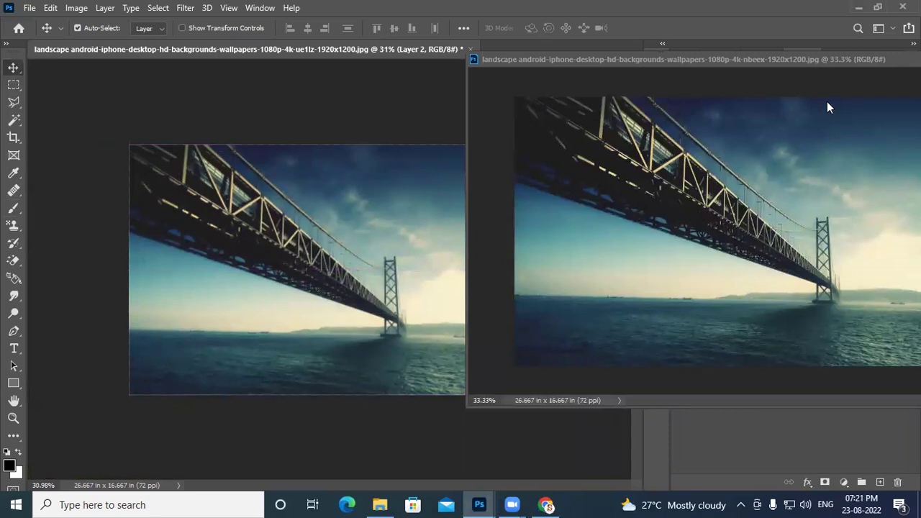
{"action": "left_click_drag", "start_coordinate": [832, 59], "coordinate": [213, 48]}
{"action": "left_click", "coordinate": [365, 48]}
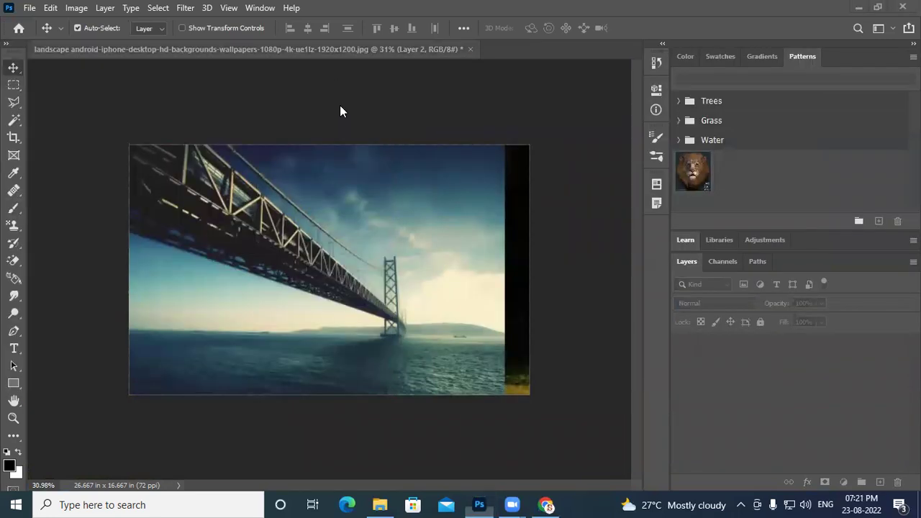
Toggle Layer 2's visibility repeatedly to compare the bridge image's perspective with the statue landscape
{"action": "left_click", "coordinate": [680, 344]}
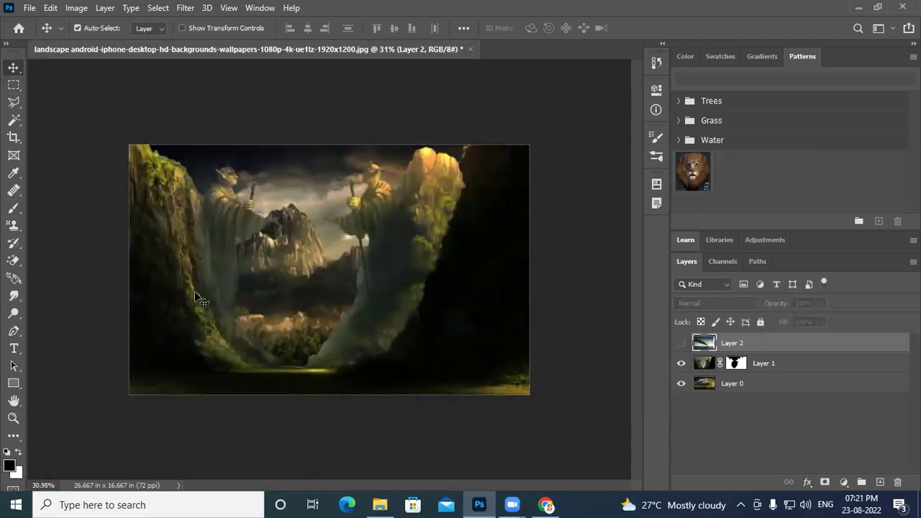
{"action": "left_click", "coordinate": [681, 343]}
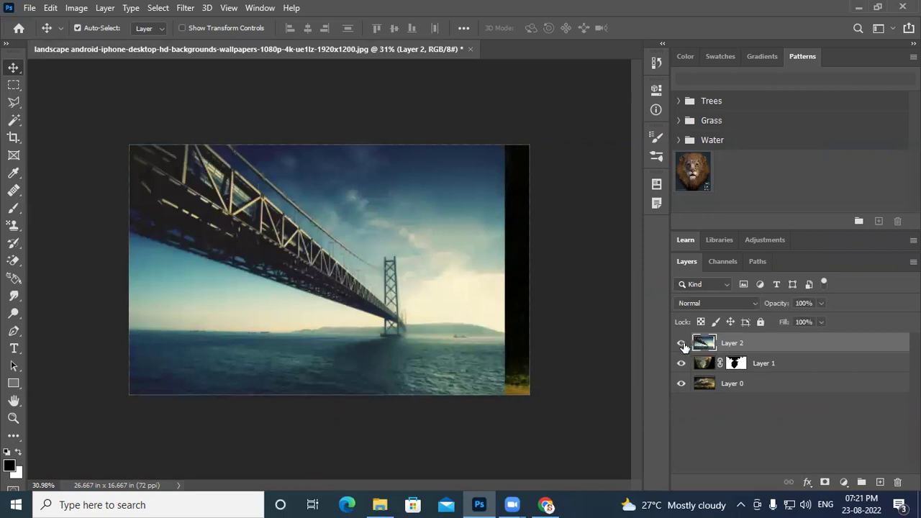
{"action": "left_click", "coordinate": [682, 347]}
{"action": "left_click", "coordinate": [682, 346]}
{"action": "left_click", "coordinate": [683, 347]}
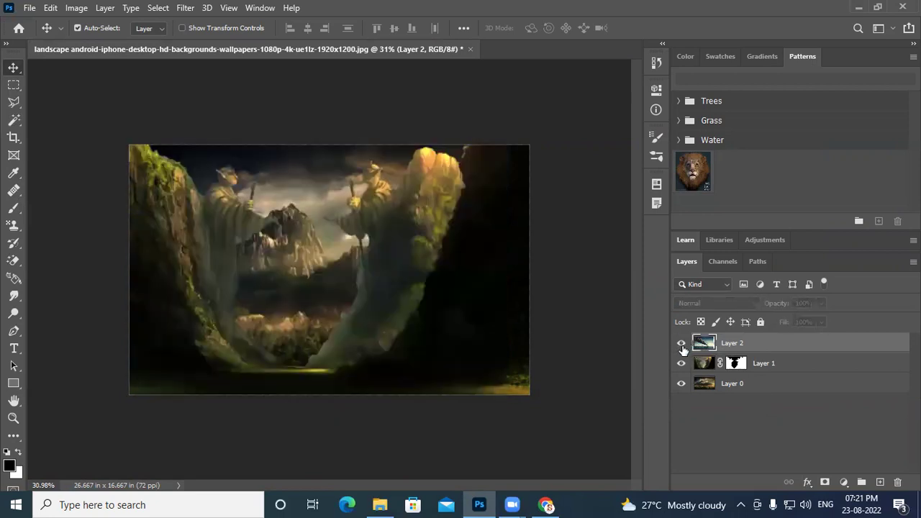
{"action": "left_click", "coordinate": [683, 346]}
{"action": "left_click", "coordinate": [682, 346]}
{"action": "left_click", "coordinate": [682, 347]}
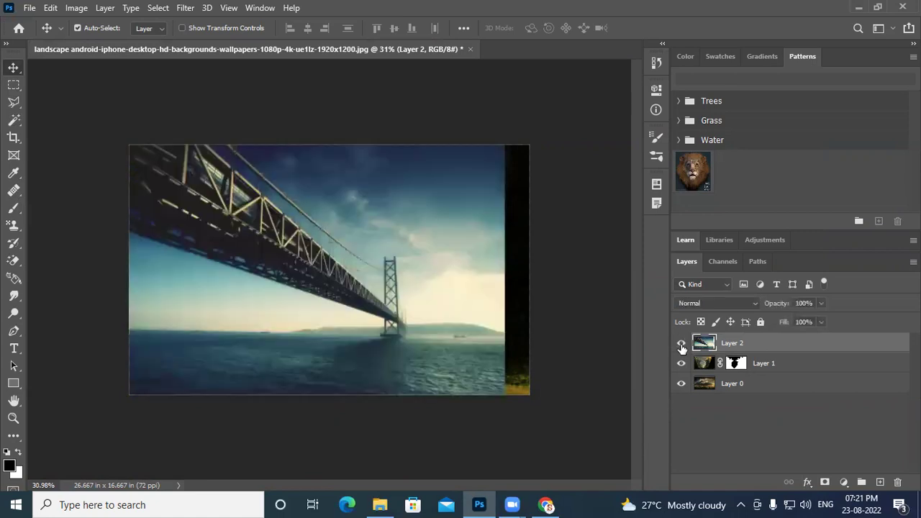
Move the bridge layer right to cover the canvas's right edge and toggle its visibility to check the placement
{"action": "left_click_drag", "start_coordinate": [272, 317], "coordinate": [314, 326]}
{"action": "left_click", "coordinate": [682, 346]}
{"action": "left_click", "coordinate": [682, 345]}
{"action": "left_click", "coordinate": [682, 345]}
{"action": "left_click", "coordinate": [683, 346]}
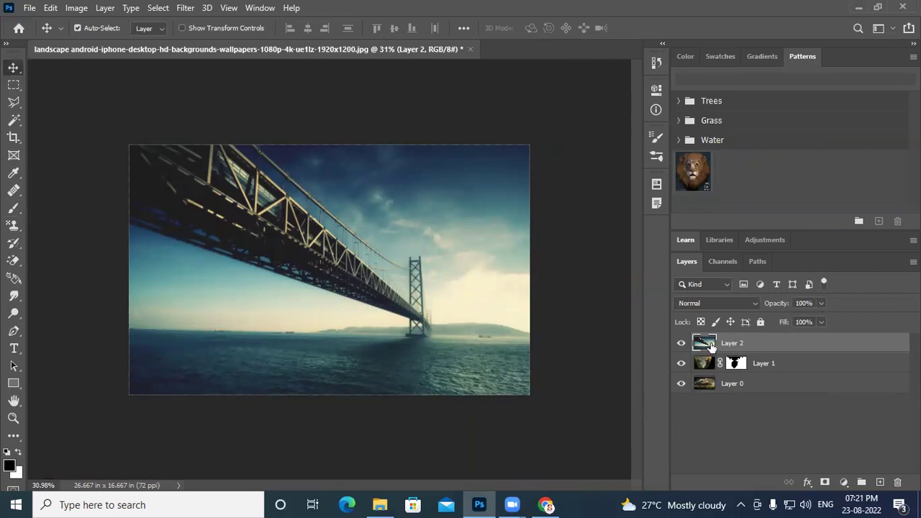
Lower Layer 2's opacity to 51% to shift the bridge left until its tower lies below the right statue, and restore 100% opacity
{"action": "left_click", "coordinate": [821, 304]}
{"action": "left_click_drag", "start_coordinate": [794, 325], "coordinate": [791, 325]}
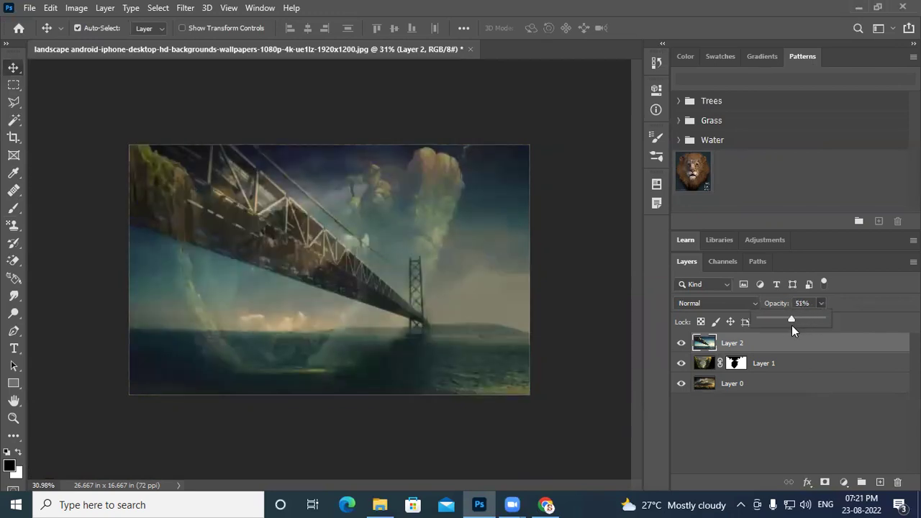
{"action": "left_click", "coordinate": [758, 352]}
{"action": "left_click_drag", "start_coordinate": [344, 270], "coordinate": [280, 267]}
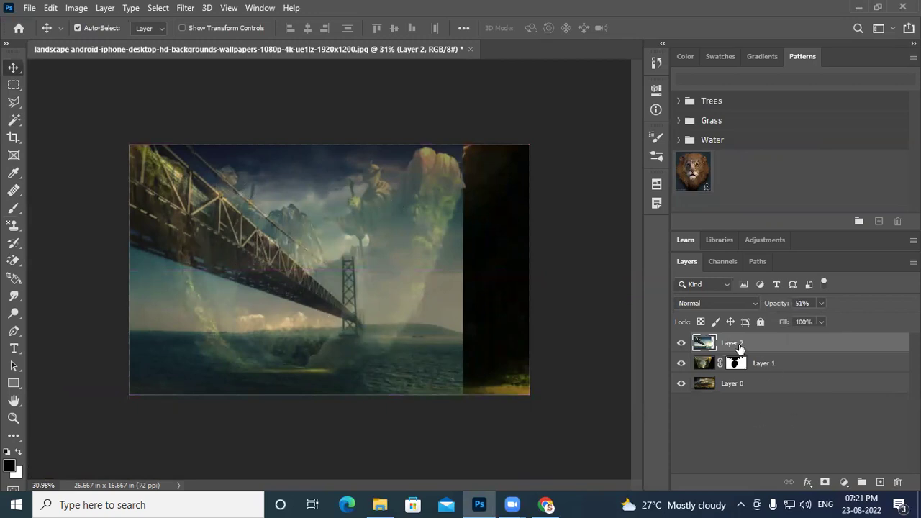
{"action": "left_click", "coordinate": [823, 304]}
{"action": "left_click_drag", "start_coordinate": [822, 321], "coordinate": [860, 323]}
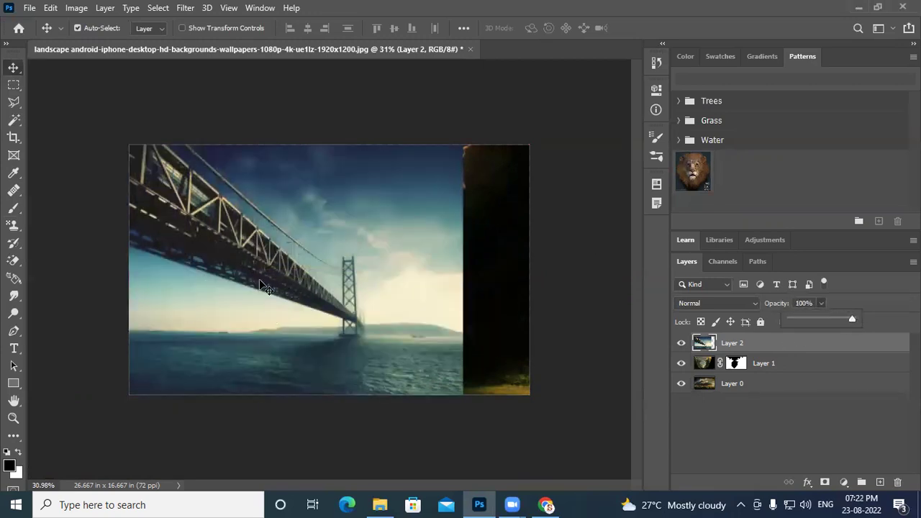
Start a Polygonal Lasso outline at the canvas's left edge and trace the bridge deck's underside to the main tower
{"action": "key", "text": "ctrl"}
{"action": "scroll", "coordinate": [277, 324], "scroll_direction": "up", "scroll_amount": 6}
{"action": "left_click_drag", "start_coordinate": [261, 235], "coordinate": [394, 271]}
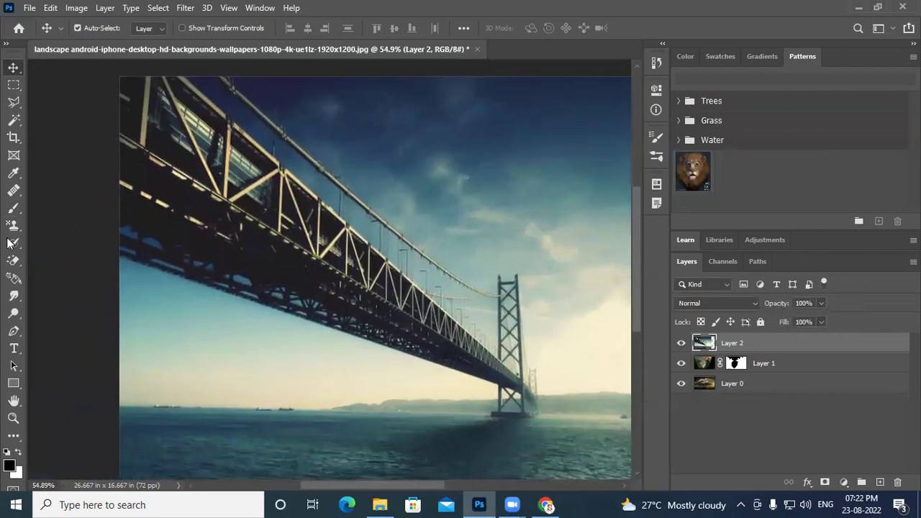
{"action": "left_click", "coordinate": [14, 102]}
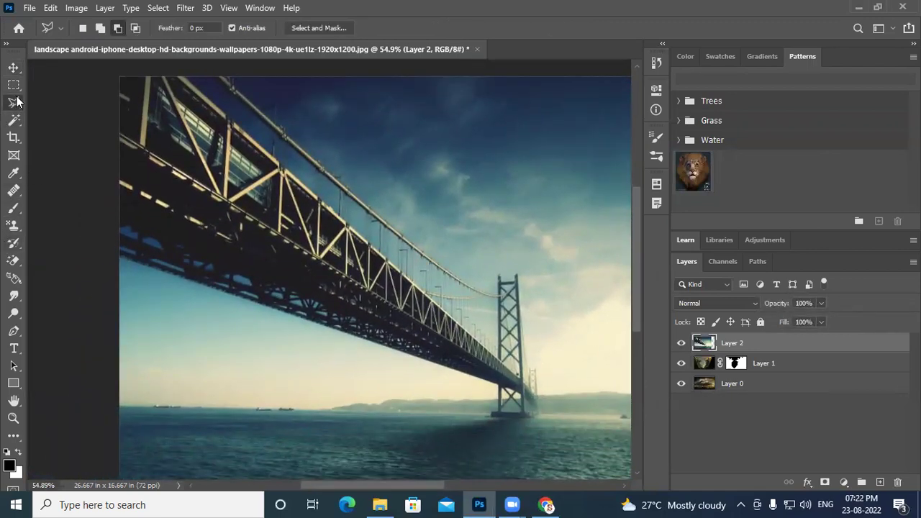
{"action": "left_click", "coordinate": [119, 257]}
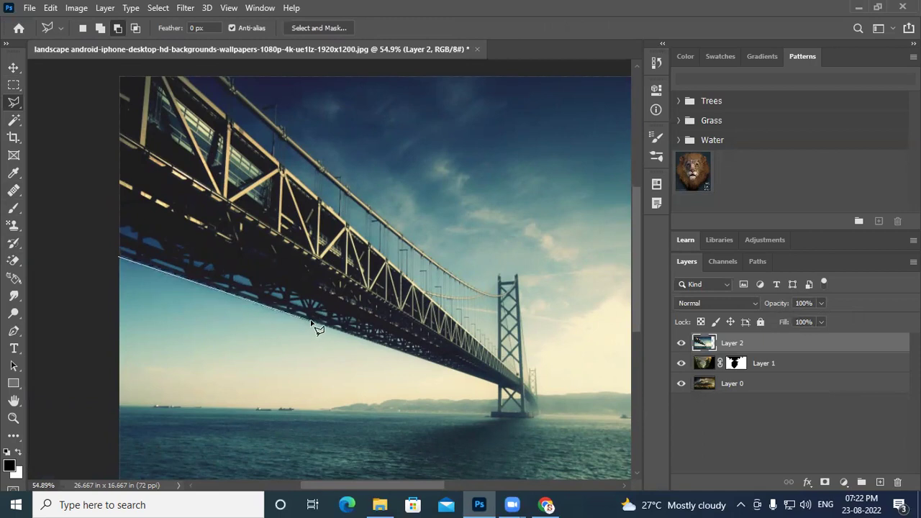
{"action": "left_click", "coordinate": [431, 362]}
{"action": "left_click_drag", "start_coordinate": [452, 362], "coordinate": [309, 278]}
{"action": "key", "text": "ctrl+plus"}
{"action": "key", "text": "ctrl+plus"}
{"action": "key", "text": "ctrl+plus"}
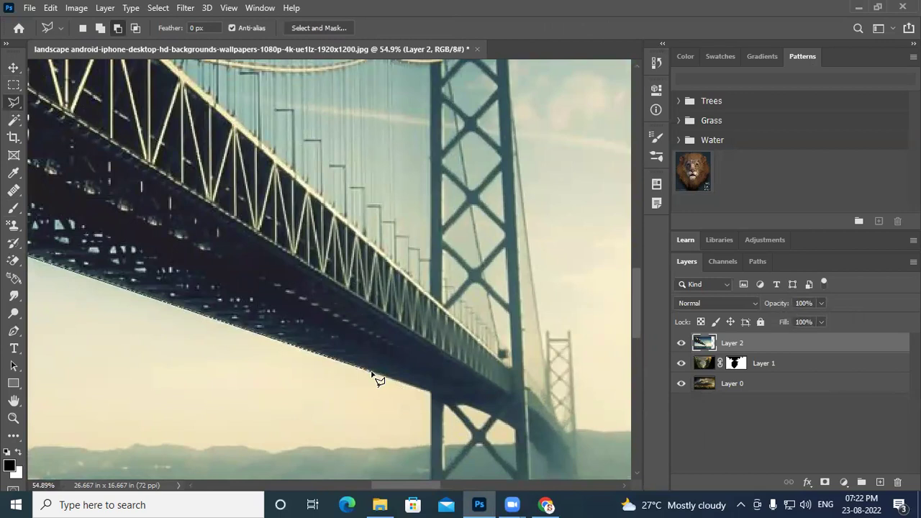
{"action": "left_click", "coordinate": [431, 392]}
Continue the lasso outline down the main tower's near leg and around its concrete base at the waterline
{"action": "left_click_drag", "start_coordinate": [433, 402], "coordinate": [358, 160]}
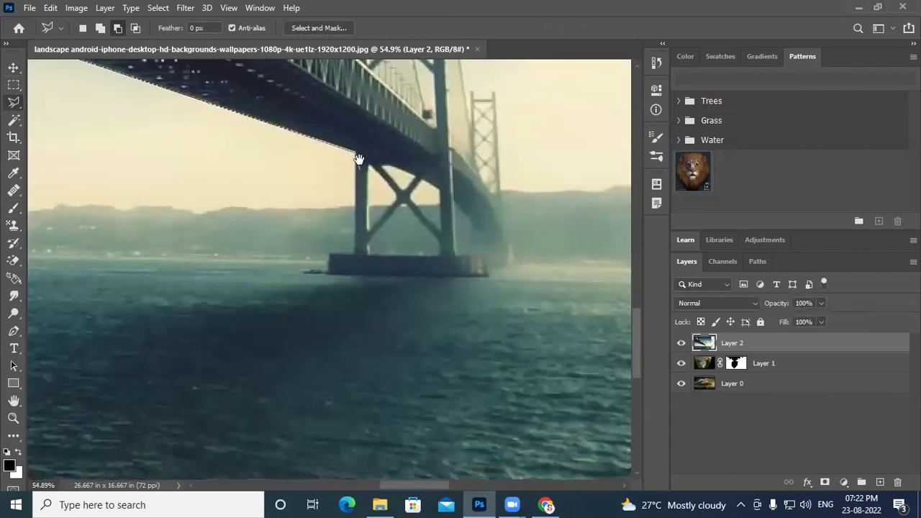
{"action": "left_click", "coordinate": [354, 253]}
{"action": "left_click", "coordinate": [330, 255]}
{"action": "left_click", "coordinate": [326, 274]}
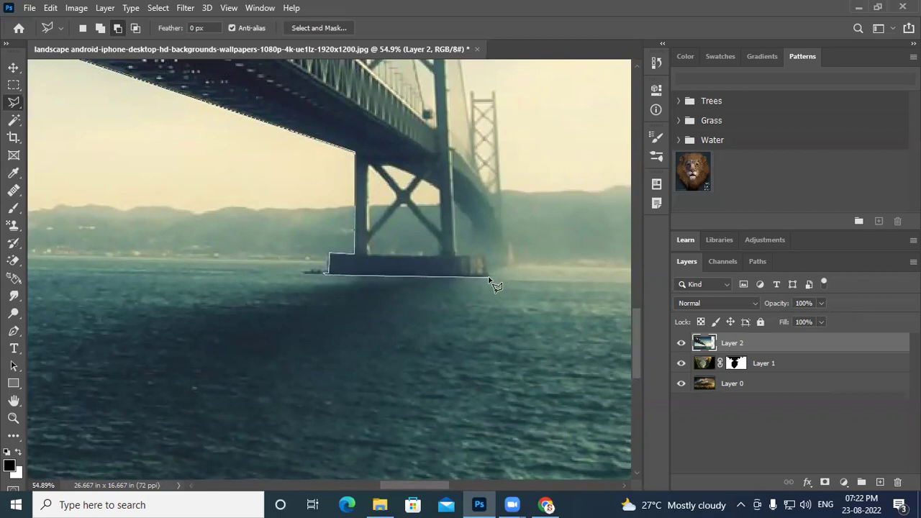
{"action": "left_click", "coordinate": [489, 277]}
{"action": "left_click", "coordinate": [488, 263]}
Extend the lasso outline around the distant second tower and up the rear cable to the main tower's right side
{"action": "left_click", "coordinate": [506, 264]}
{"action": "left_click", "coordinate": [504, 226]}
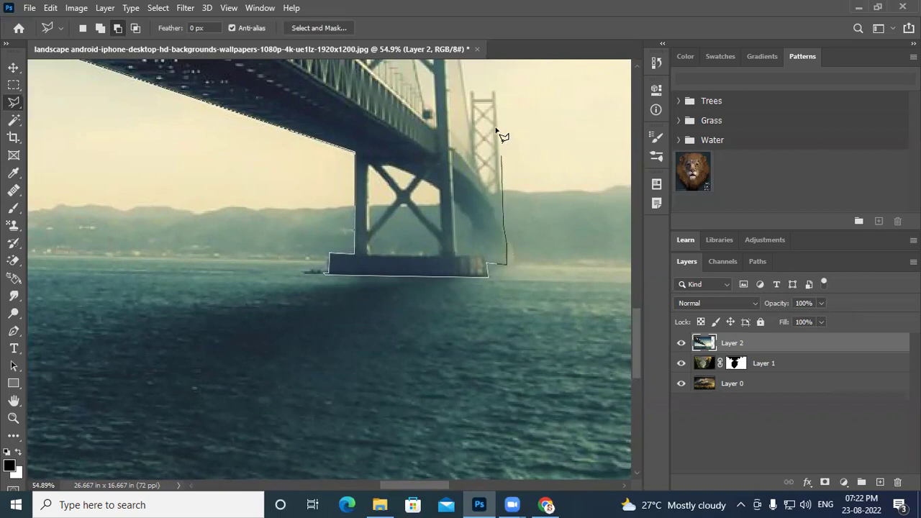
{"action": "left_click", "coordinate": [496, 92]}
{"action": "left_click", "coordinate": [492, 91]}
{"action": "left_click", "coordinate": [471, 93]}
{"action": "scroll", "coordinate": [475, 144], "scroll_direction": "up", "scroll_amount": 5}
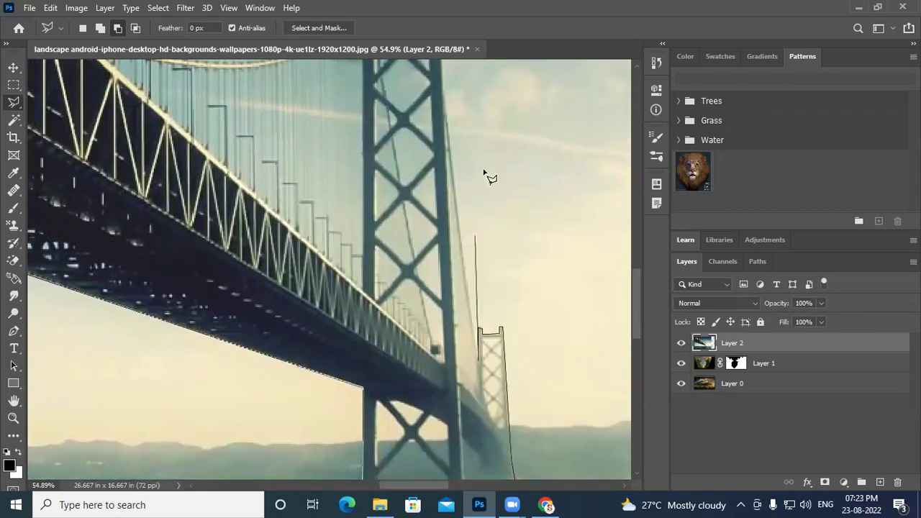
{"action": "left_click", "coordinate": [443, 88]}
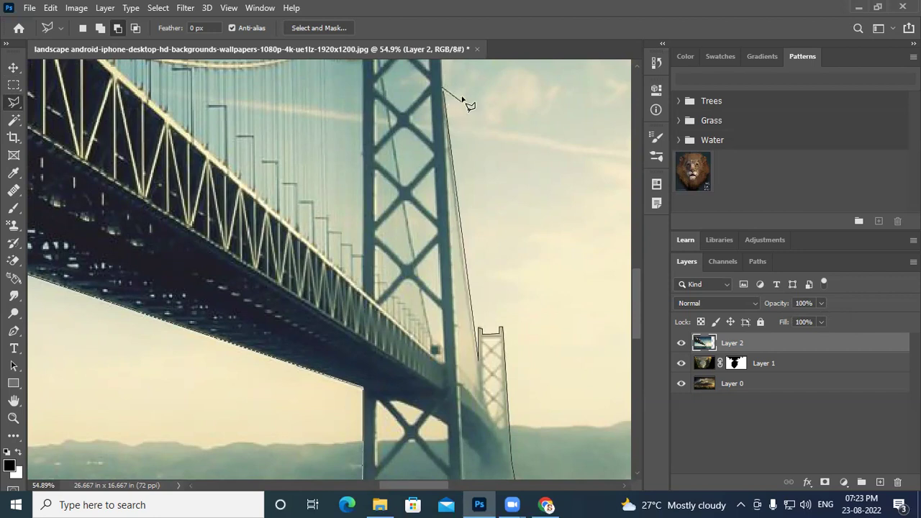
Trace the top of the main tower, following both pillar tips and the crossbeam between them
{"action": "scroll", "coordinate": [464, 101], "scroll_direction": "up", "scroll_amount": 5}
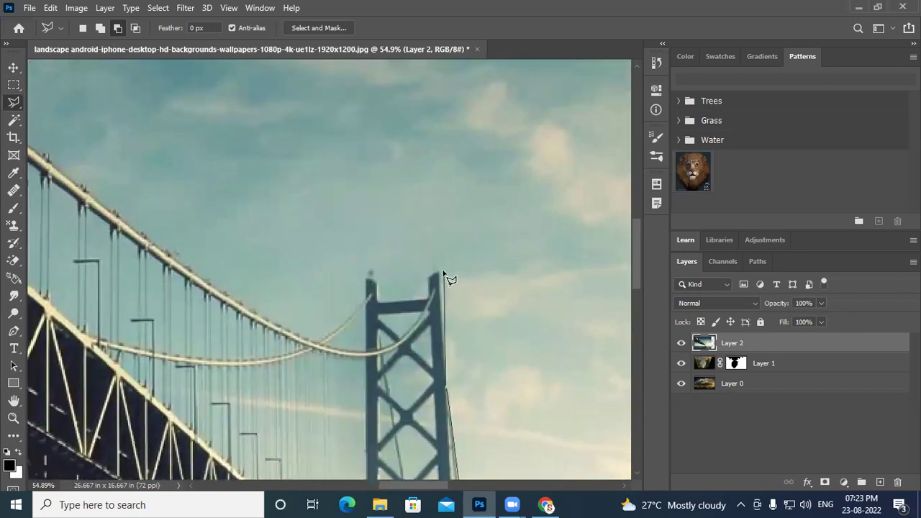
{"action": "left_click", "coordinate": [439, 274]}
{"action": "left_click", "coordinate": [428, 277]}
{"action": "left_click", "coordinate": [430, 299]}
{"action": "left_click", "coordinate": [378, 301]}
{"action": "left_click", "coordinate": [375, 280]}
{"action": "left_click", "coordinate": [366, 278]}
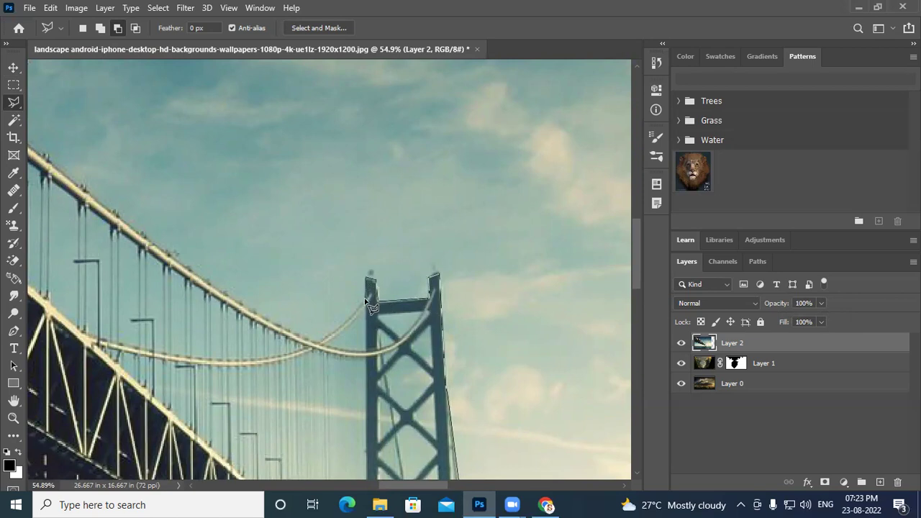
{"action": "left_click", "coordinate": [365, 300]}
Trace the upper edge of the main suspension cable from the tower to beyond the canvas's top edge
{"action": "left_click_drag", "start_coordinate": [236, 316], "coordinate": [552, 402]}
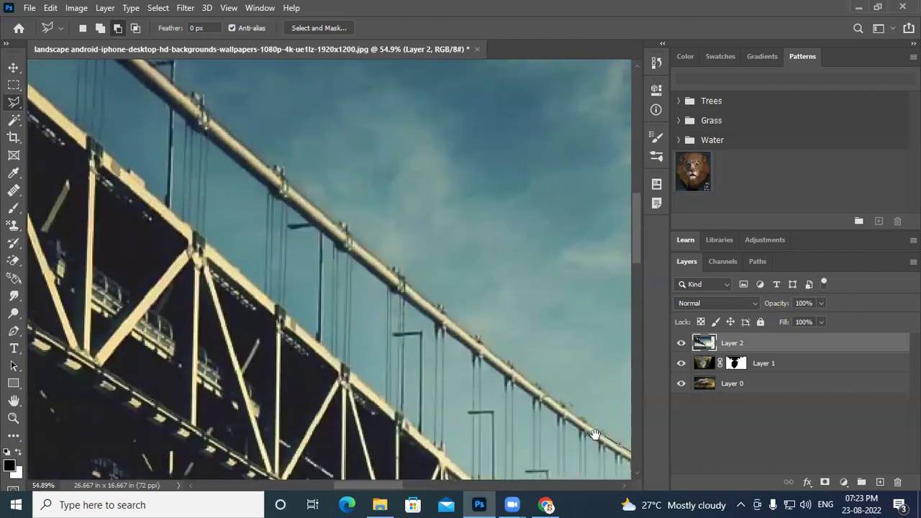
{"action": "left_click", "coordinate": [475, 340]}
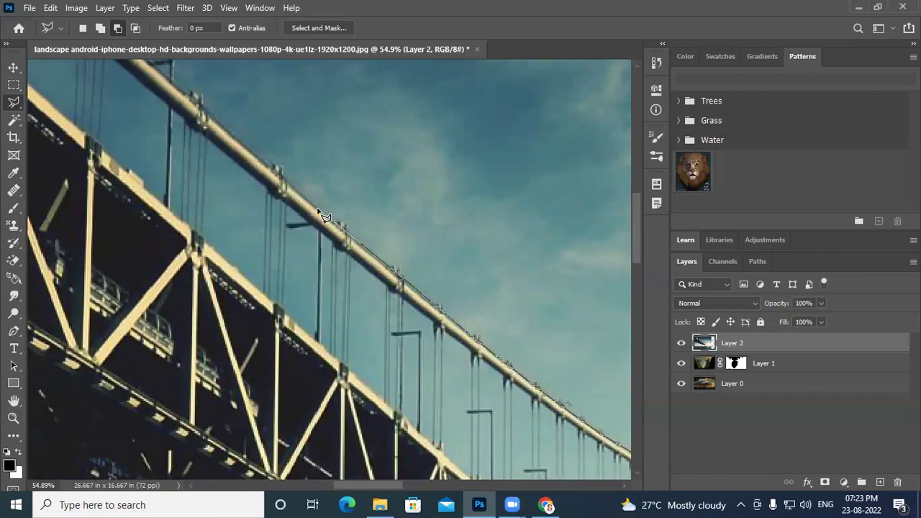
{"action": "scroll", "coordinate": [317, 218], "scroll_direction": "up", "scroll_amount": 2}
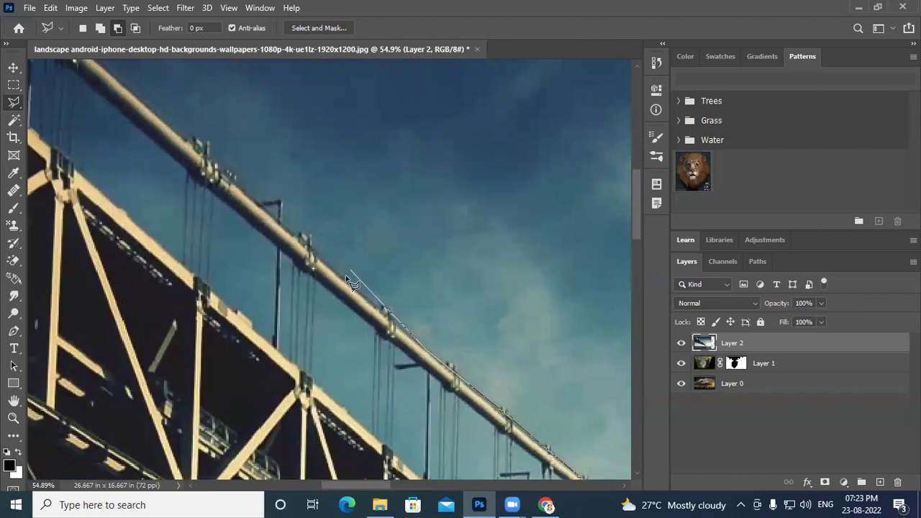
{"action": "left_click", "coordinate": [317, 254]}
{"action": "key", "text": "space"}
{"action": "left_click_drag", "start_coordinate": [234, 170], "coordinate": [354, 323]}
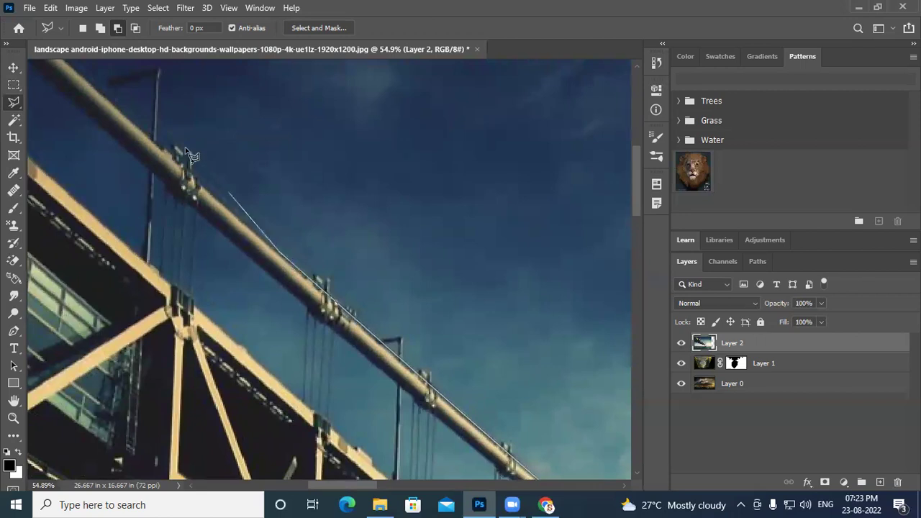
{"action": "key", "text": "space"}
{"action": "left_click_drag", "start_coordinate": [191, 155], "coordinate": [338, 321]}
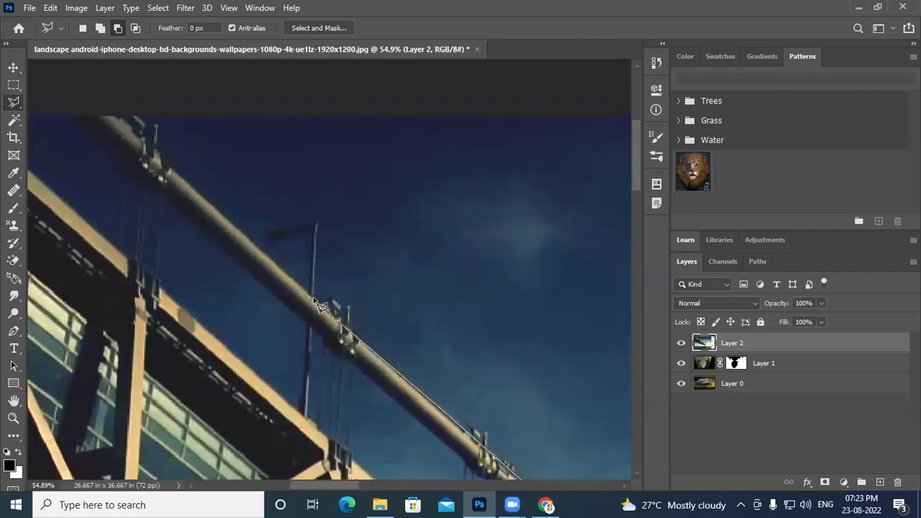
{"action": "key", "text": "space"}
{"action": "left_click_drag", "start_coordinate": [271, 247], "coordinate": [342, 392]}
{"action": "left_click", "coordinate": [222, 283]}
{"action": "left_click", "coordinate": [167, 227]}
Close the lasso outline outside the canvas's left edge and add a layer mask to Layer 2 from the bridge selection
{"action": "key", "text": "space"}
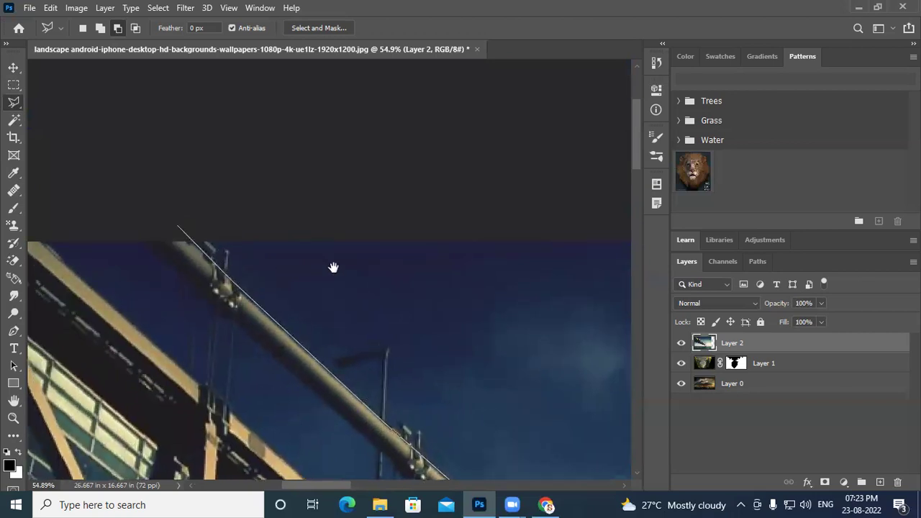
{"action": "left_click_drag", "start_coordinate": [335, 267], "coordinate": [582, 252]}
{"action": "left_click", "coordinate": [120, 222]}
{"action": "key", "text": "space"}
{"action": "mouse_move", "coordinate": [273, 331]}
{"action": "left_mouse_down"}
{"action": "mouse_move", "coordinate": [260, 12]}
{"action": "mouse_move", "coordinate": [249, 7]}
{"action": "left_mouse_up"}
{"action": "left_click_drag", "start_coordinate": [306, 353], "coordinate": [411, 61]}
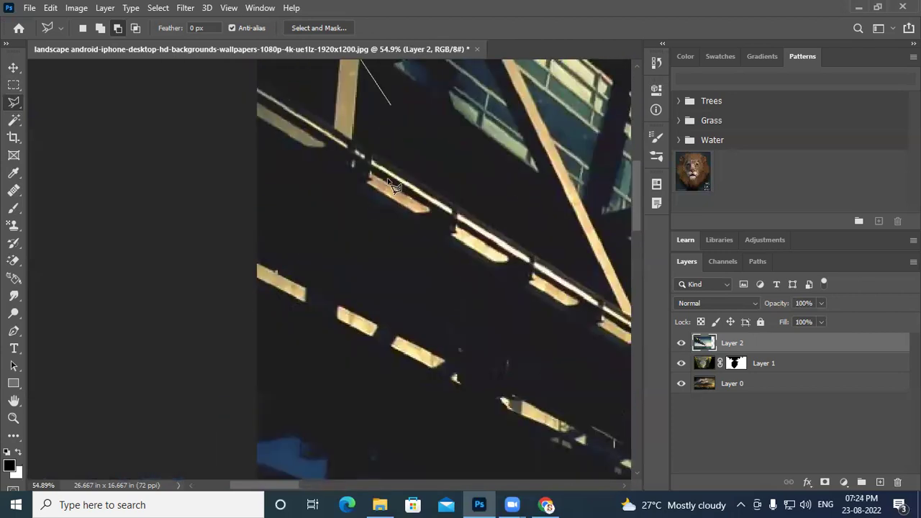
{"action": "key", "text": "space"}
{"action": "left_click_drag", "start_coordinate": [343, 366], "coordinate": [305, 77]}
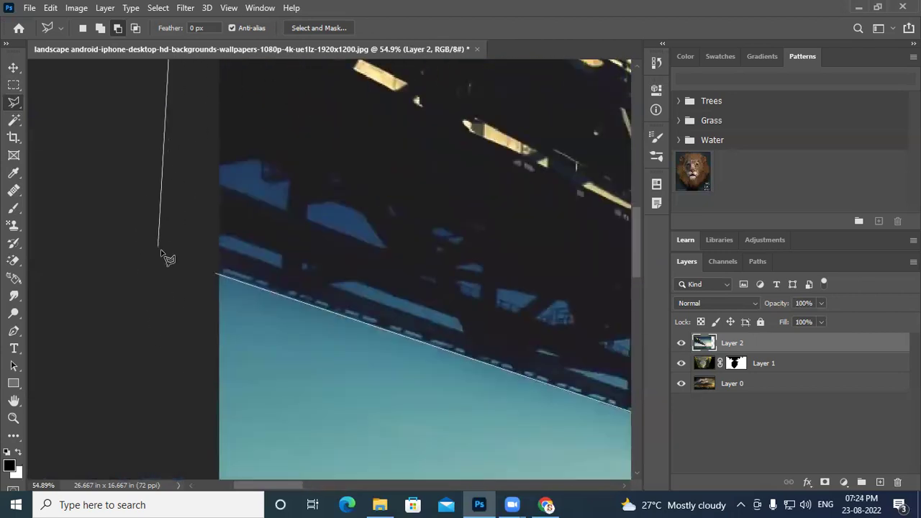
{"action": "left_click", "coordinate": [216, 273]}
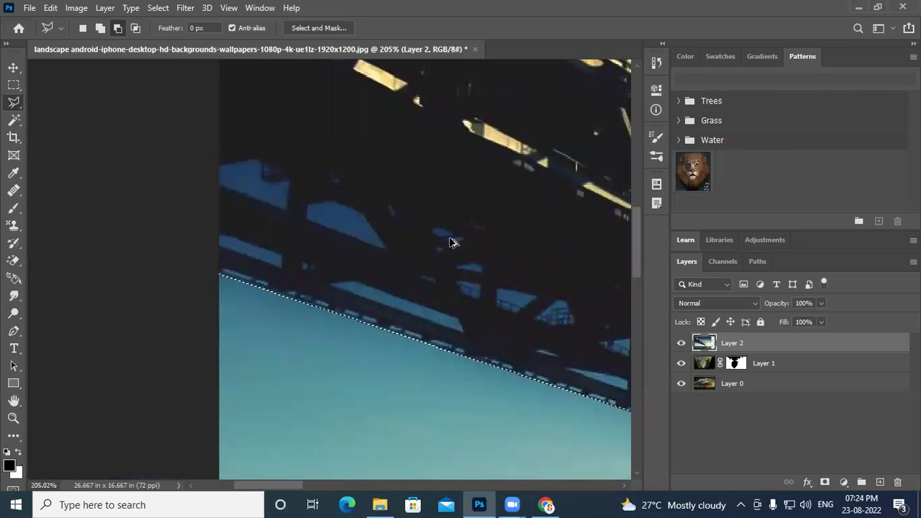
{"action": "scroll", "coordinate": [452, 242], "scroll_direction": "down", "scroll_amount": 5}
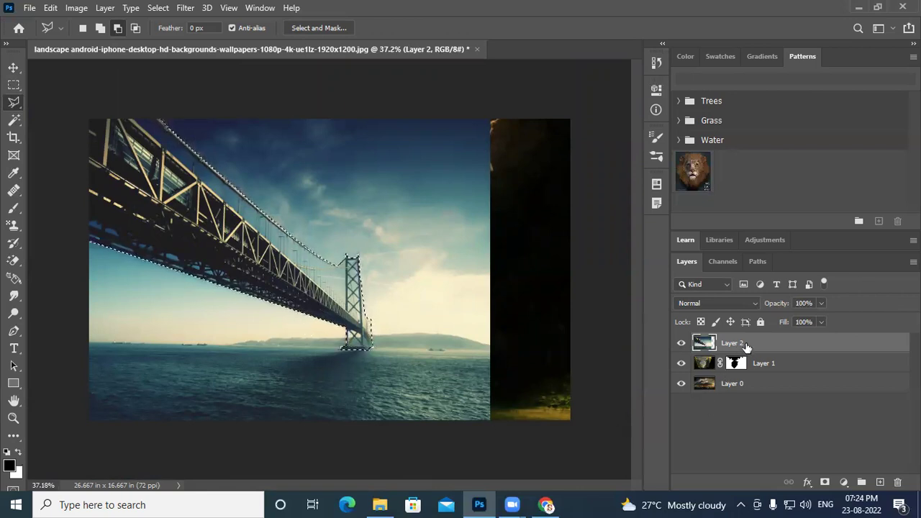
{"action": "left_click", "coordinate": [825, 482]}
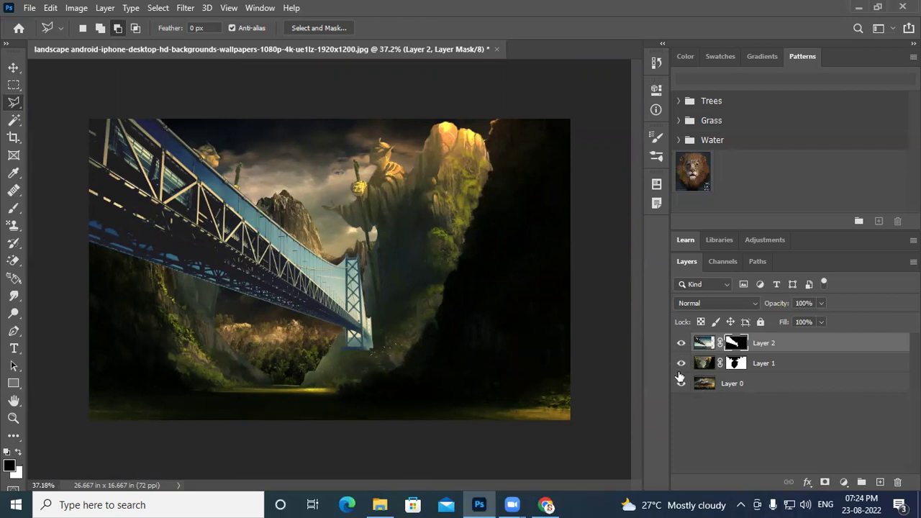
Toggle Layer 1's visibility to compare the statue valley with the masked bridge, and select Layer 1
{"action": "left_click", "coordinate": [681, 364]}
{"action": "left_click", "coordinate": [681, 364]}
{"action": "left_click", "coordinate": [706, 365]}
{"action": "left_click", "coordinate": [682, 364]}
{"action": "left_click", "coordinate": [681, 364]}
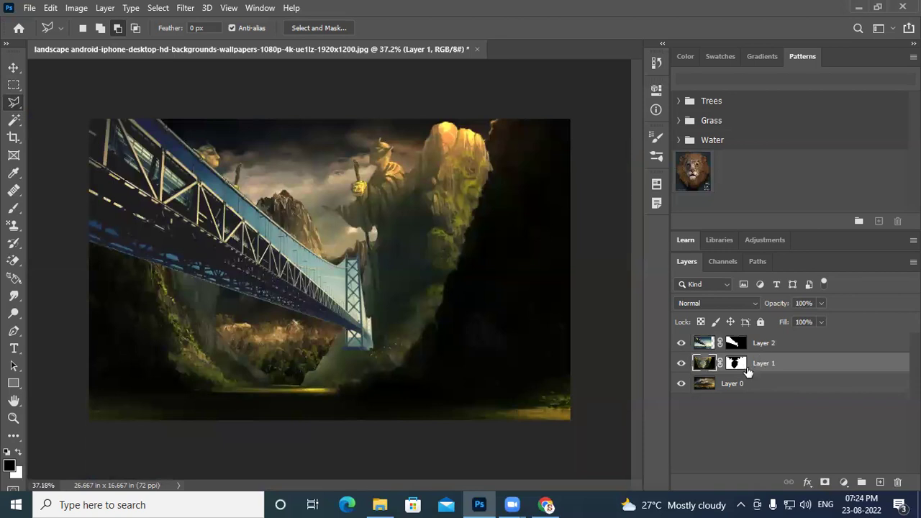
Duplicate Layer 1 and move the copy above Layer 2 so the statues cover the bridge
{"action": "scroll", "coordinate": [382, 356], "scroll_direction": "up", "scroll_amount": 2}
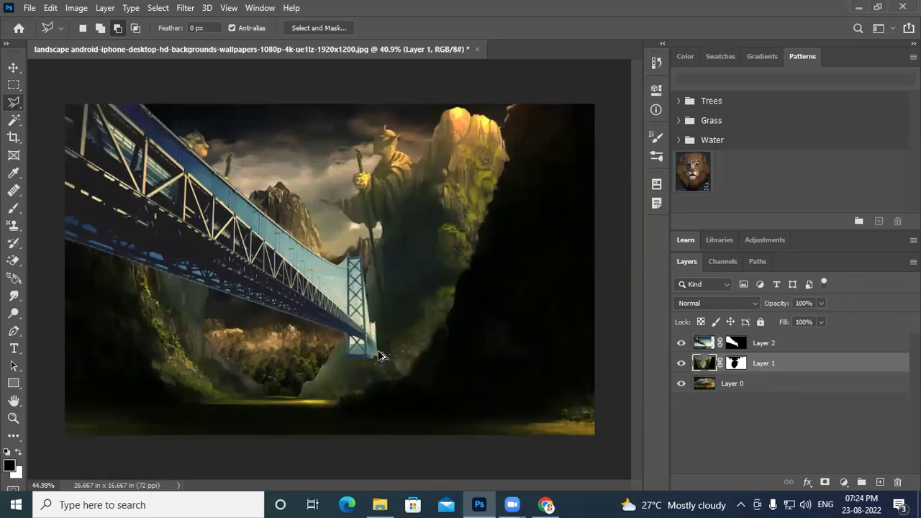
{"action": "scroll", "coordinate": [381, 357], "scroll_direction": "up", "scroll_amount": 2}
{"action": "scroll", "coordinate": [380, 336], "scroll_direction": "up", "scroll_amount": 1}
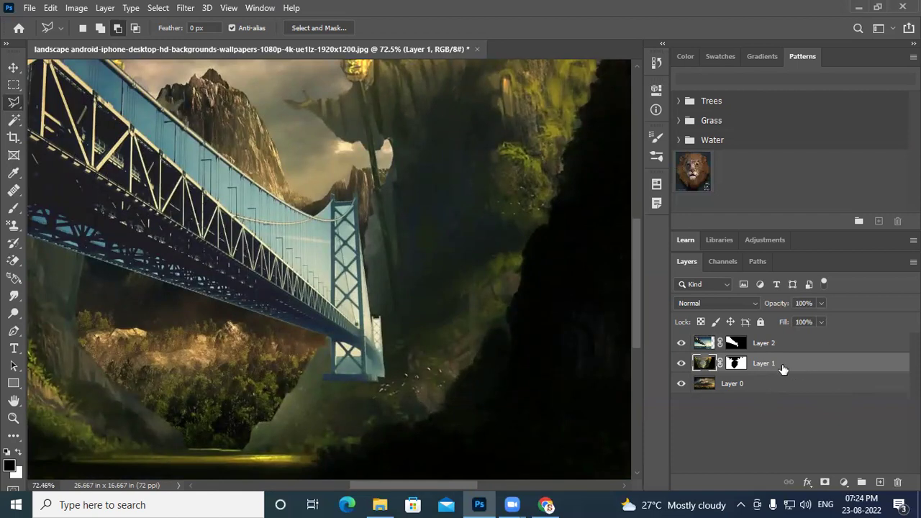
{"action": "key", "text": "ctrl+j"}
{"action": "left_click_drag", "start_coordinate": [783, 370], "coordinate": [767, 327]}
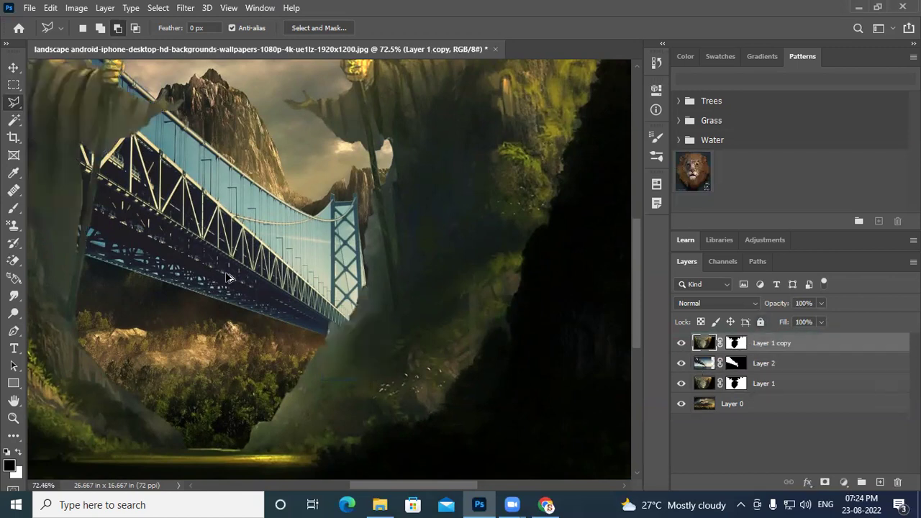
{"action": "scroll", "coordinate": [230, 278], "scroll_direction": "down", "scroll_amount": 3}
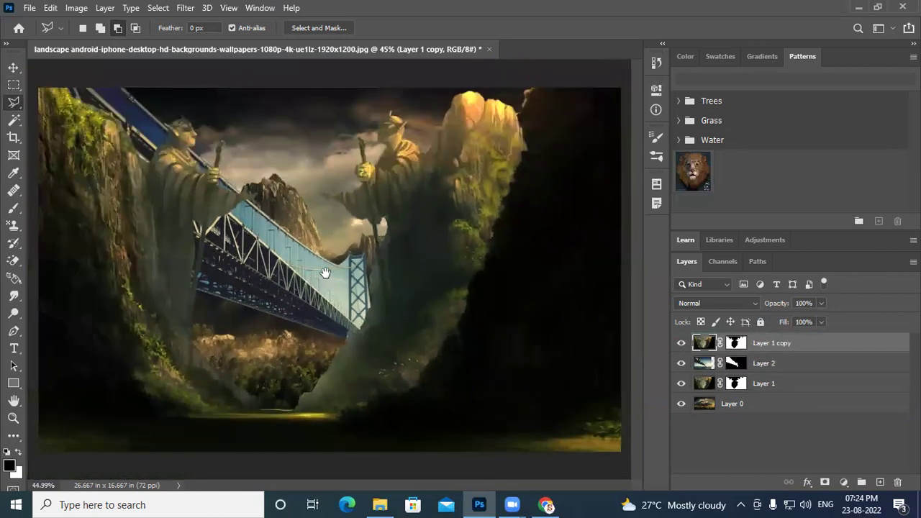
Load the Layer 1 copy's mask as a selection and toggle that layer's visibility to compare the bridge overlap
{"action": "left_click", "coordinate": [733, 345]}
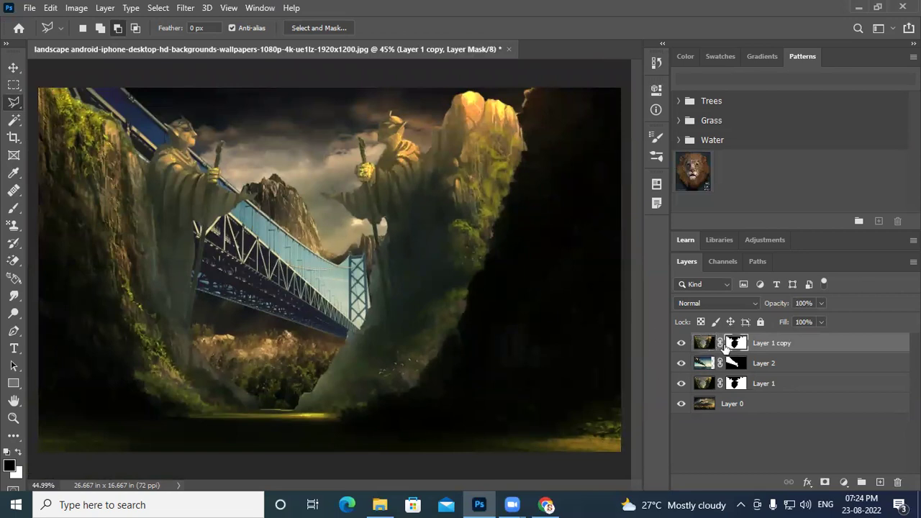
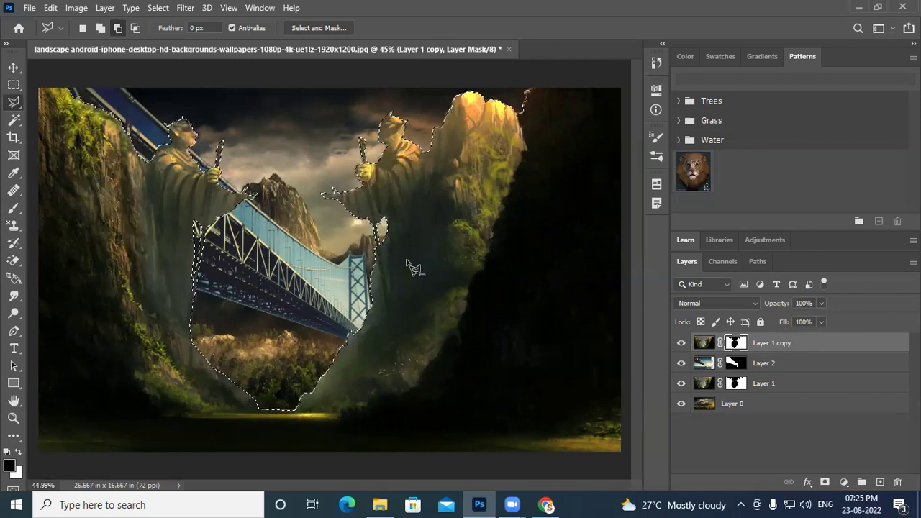
{"action": "left_click", "coordinate": [681, 346]}
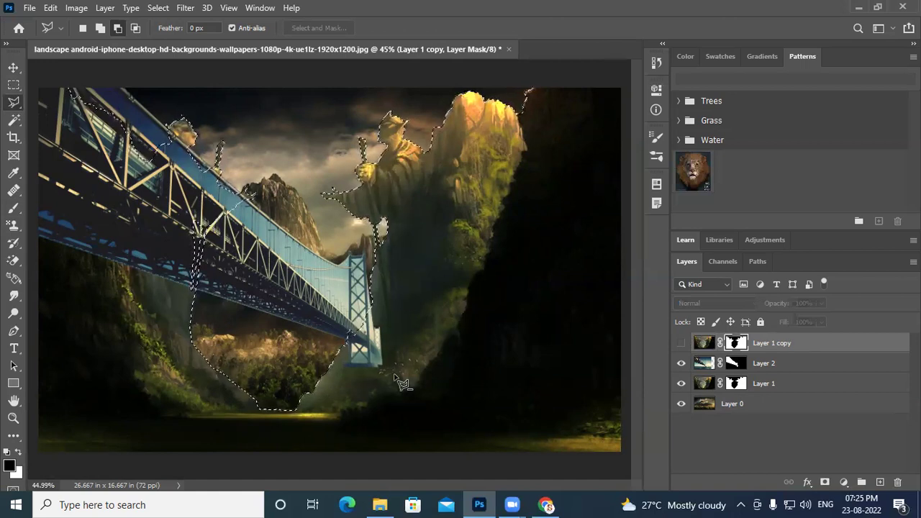
{"action": "left_click", "coordinate": [681, 344]}
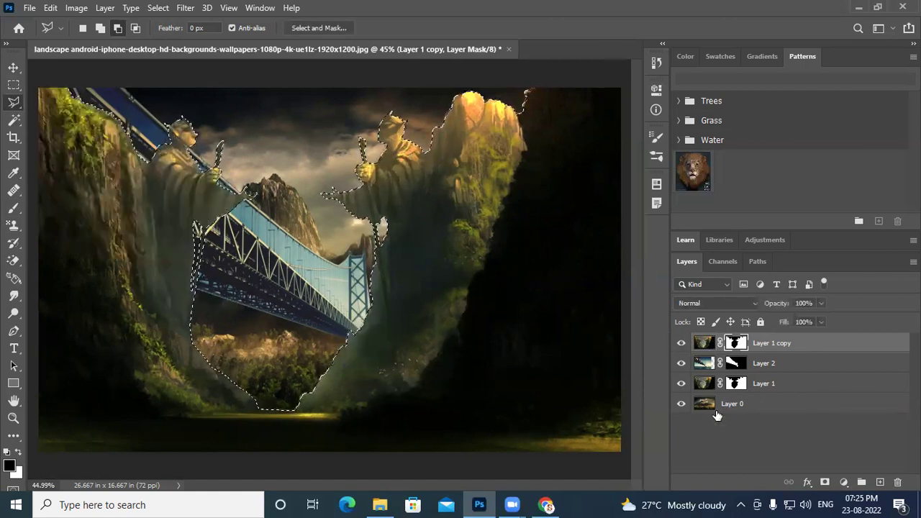
Review the Layer 1, Layer 2 and Layer 1 copy contents, and select the Layer 1 copy's mask for editing
{"action": "left_click", "coordinate": [708, 386]}
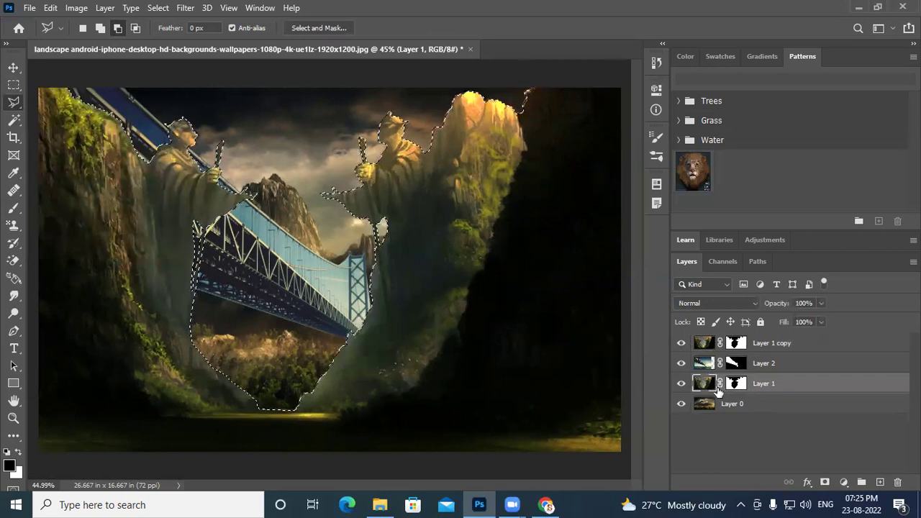
{"action": "left_click", "coordinate": [707, 346]}
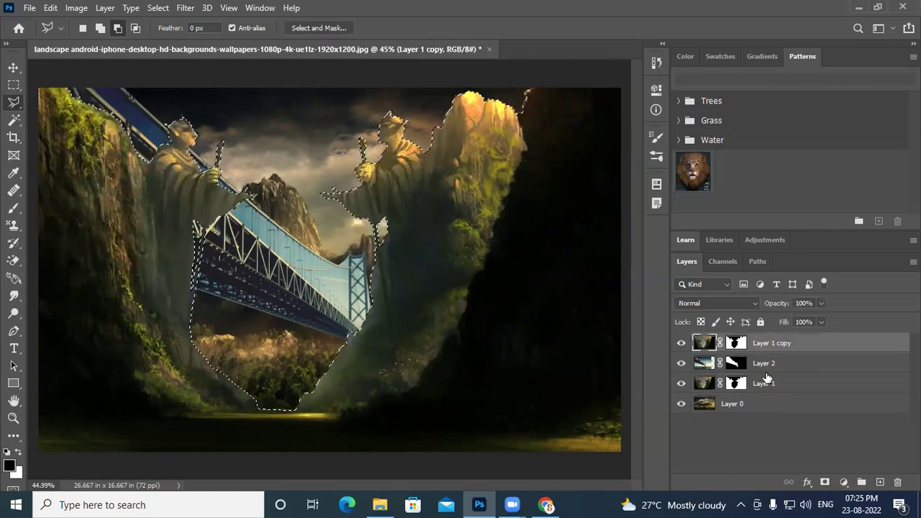
{"action": "left_click", "coordinate": [705, 367]}
{"action": "left_click", "coordinate": [710, 345]}
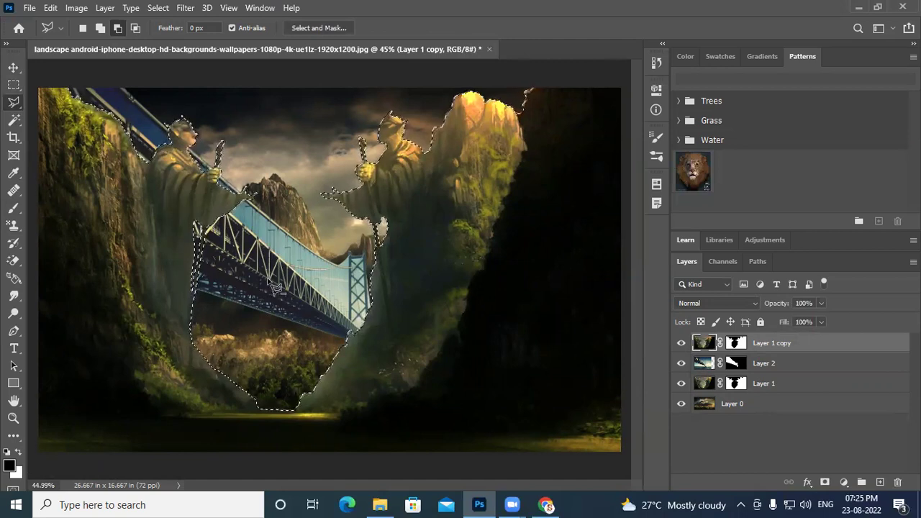
{"action": "left_click", "coordinate": [734, 345]}
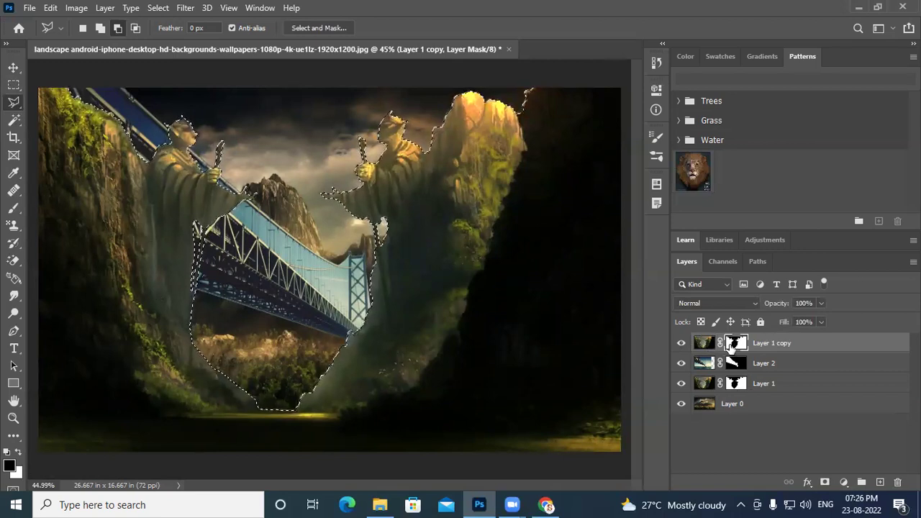
Paint black with a 200 px brush on Layer 1 copy's mask to uncover the bridge over the left statue, and remove the selection
{"action": "left_click", "coordinate": [12, 210]}
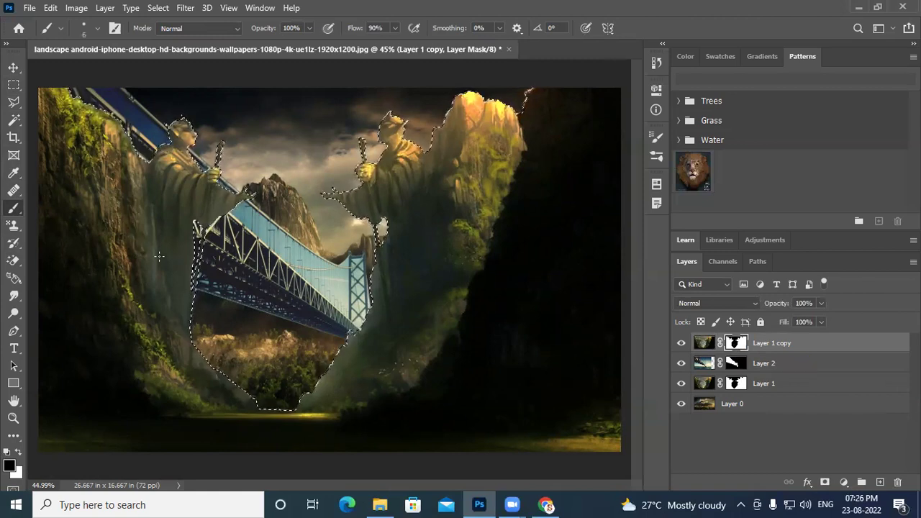
{"action": "key", "text": "]"}
{"action": "key", "text": "]"}
{"action": "key", "text": "]"}
{"action": "key", "text": "]"}
{"action": "key", "text": "]"}
{"action": "key", "text": "]"}
{"action": "key", "text": "]"}
{"action": "key", "text": "]"}
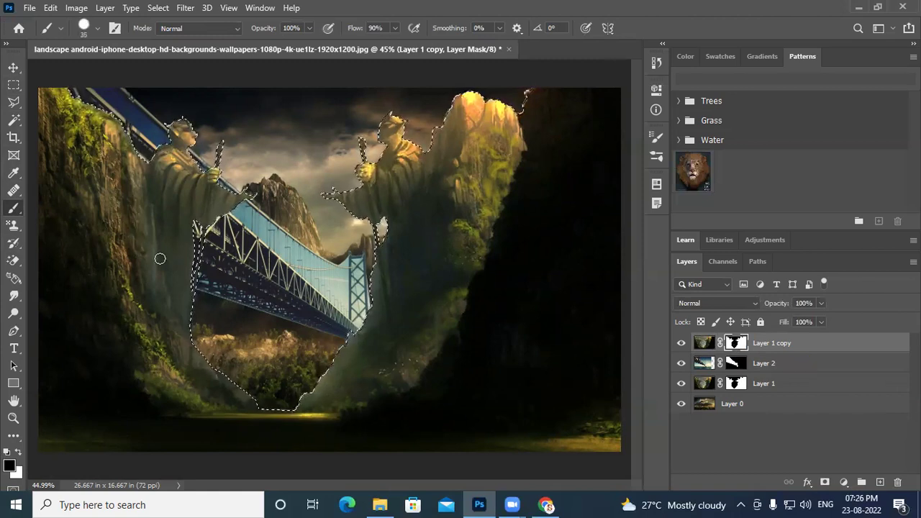
{"action": "key", "text": "]"}
{"action": "key", "text": "]"}
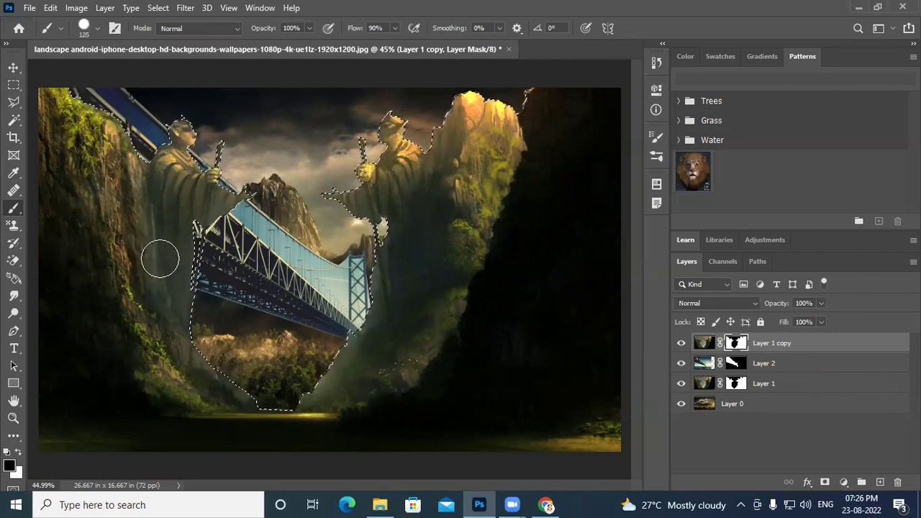
{"action": "mouse_move", "coordinate": [200, 266]}
{"action": "left_mouse_down"}
{"action": "mouse_move", "coordinate": [69, 219]}
{"action": "mouse_move", "coordinate": [32, 196]}
{"action": "mouse_move", "coordinate": [76, 217]}
{"action": "mouse_move", "coordinate": [209, 251]}
{"action": "left_mouse_up"}
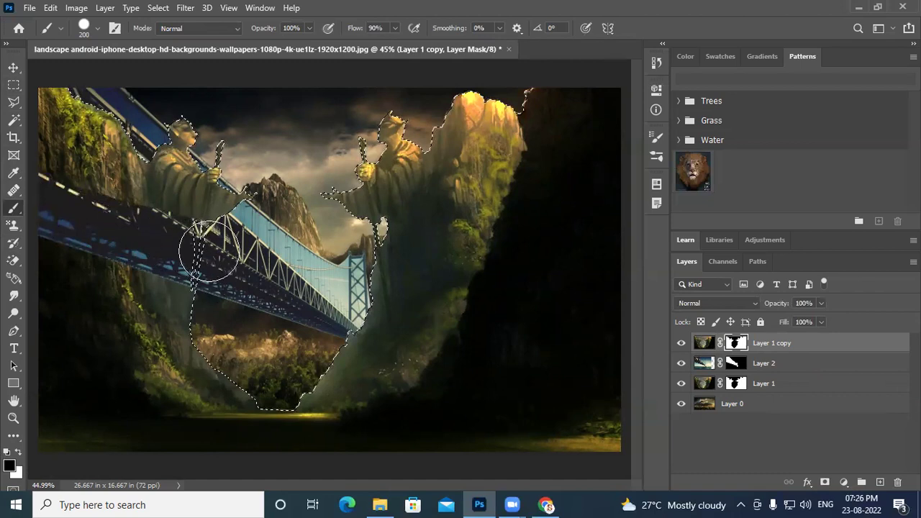
{"action": "mouse_move", "coordinate": [171, 205]}
{"action": "left_mouse_down"}
{"action": "mouse_move", "coordinate": [61, 170]}
{"action": "mouse_move", "coordinate": [34, 148]}
{"action": "mouse_move", "coordinate": [193, 236]}
{"action": "mouse_move", "coordinate": [186, 210]}
{"action": "mouse_move", "coordinate": [72, 123]}
{"action": "mouse_move", "coordinate": [46, 95]}
{"action": "mouse_move", "coordinate": [154, 184]}
{"action": "mouse_move", "coordinate": [41, 84]}
{"action": "mouse_move", "coordinate": [100, 101]}
{"action": "mouse_move", "coordinate": [188, 168]}
{"action": "mouse_move", "coordinate": [173, 121]}
{"action": "mouse_move", "coordinate": [224, 208]}
{"action": "mouse_move", "coordinate": [227, 189]}
{"action": "mouse_move", "coordinate": [262, 213]}
{"action": "mouse_move", "coordinate": [269, 190]}
{"action": "mouse_move", "coordinate": [284, 216]}
{"action": "mouse_move", "coordinate": [31, 208]}
{"action": "mouse_move", "coordinate": [189, 253]}
{"action": "mouse_move", "coordinate": [204, 268]}
{"action": "mouse_move", "coordinate": [32, 208]}
{"action": "mouse_move", "coordinate": [112, 224]}
{"action": "left_mouse_up"}
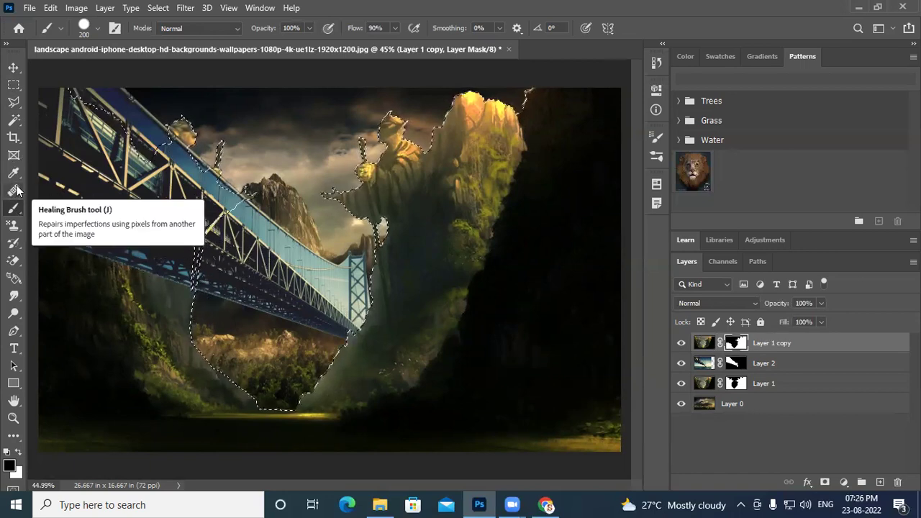
{"action": "key", "text": "ctrl+d"}
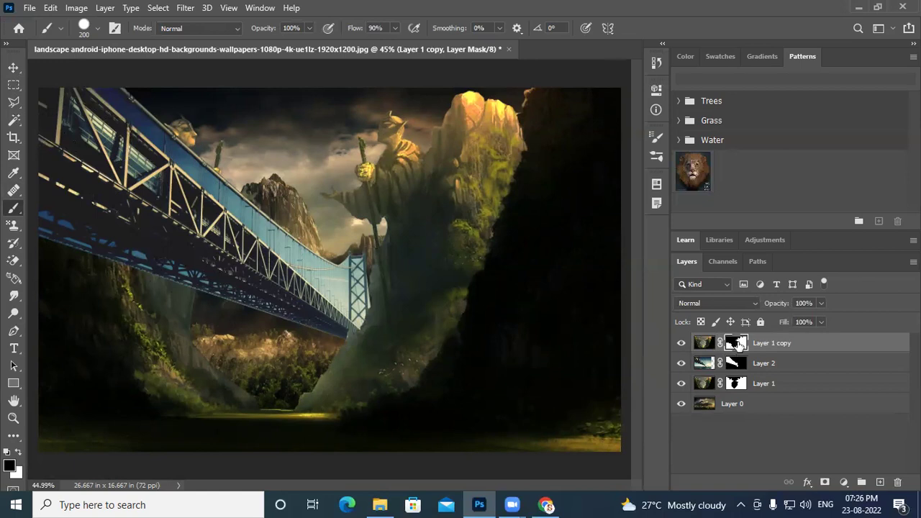
Paint white with a 9 px brush on Layer 1 copy's mask to restore the statue inside the bridge panel beneath its face
{"action": "scroll", "coordinate": [295, 224], "scroll_direction": "up", "scroll_amount": 6}
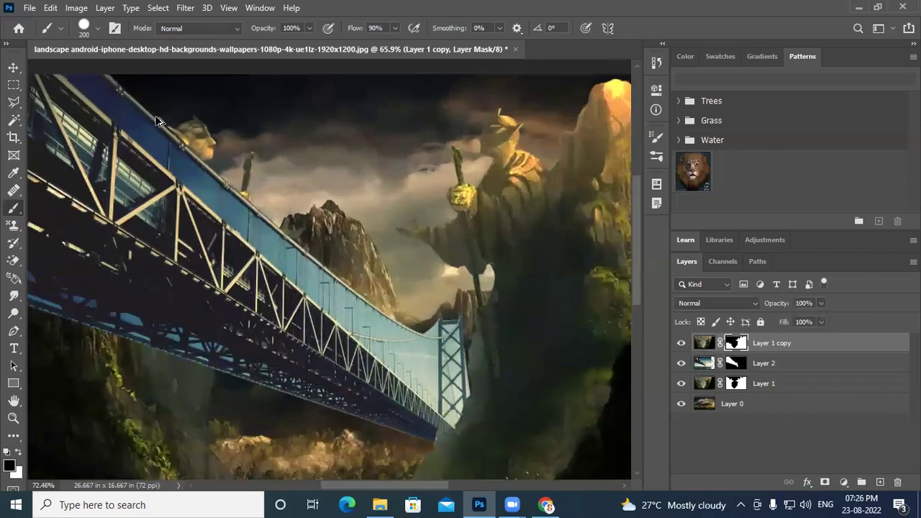
{"action": "scroll", "coordinate": [186, 188], "scroll_direction": "up", "scroll_amount": 2}
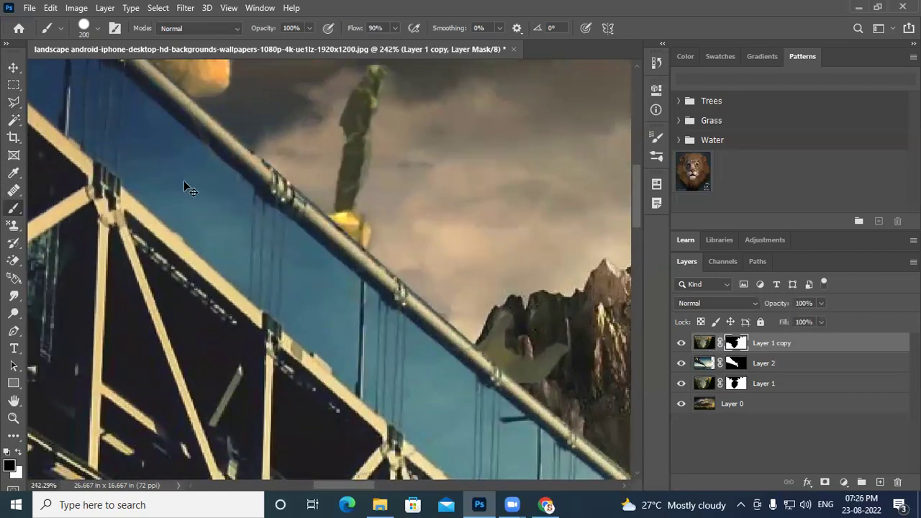
{"action": "key", "text": "bracketleft"}
{"action": "key", "text": "bracketleft"}
{"action": "key", "text": "bracketleft"}
{"action": "key", "text": "bracketleft"}
{"action": "key", "text": "bracketleft"}
{"action": "key", "text": "bracketleft"}
{"action": "key", "text": "bracketleft"}
{"action": "key", "text": "bracketleft"}
{"action": "key", "text": "bracketleft"}
{"action": "key", "text": "bracketleft"}
{"action": "key", "text": "bracketleft"}
{"action": "left_click_drag", "start_coordinate": [184, 180], "coordinate": [214, 290]}
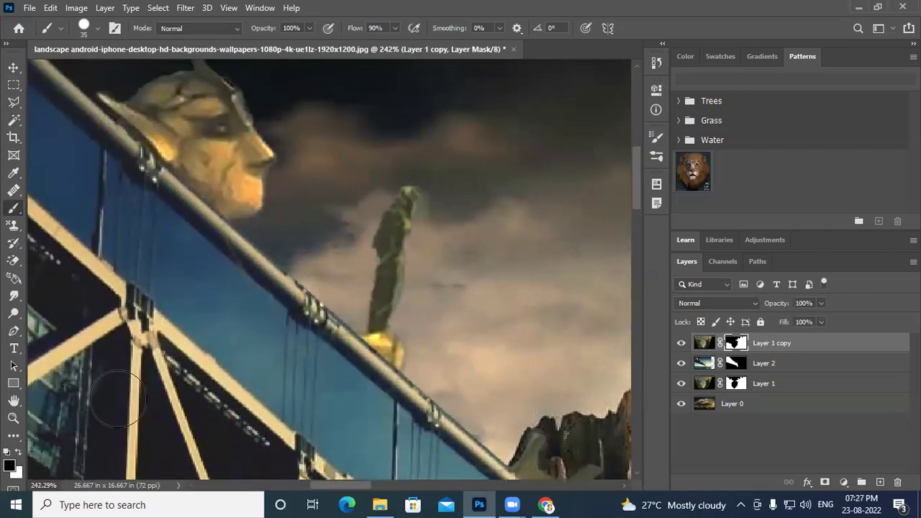
{"action": "left_click", "coordinate": [18, 452]}
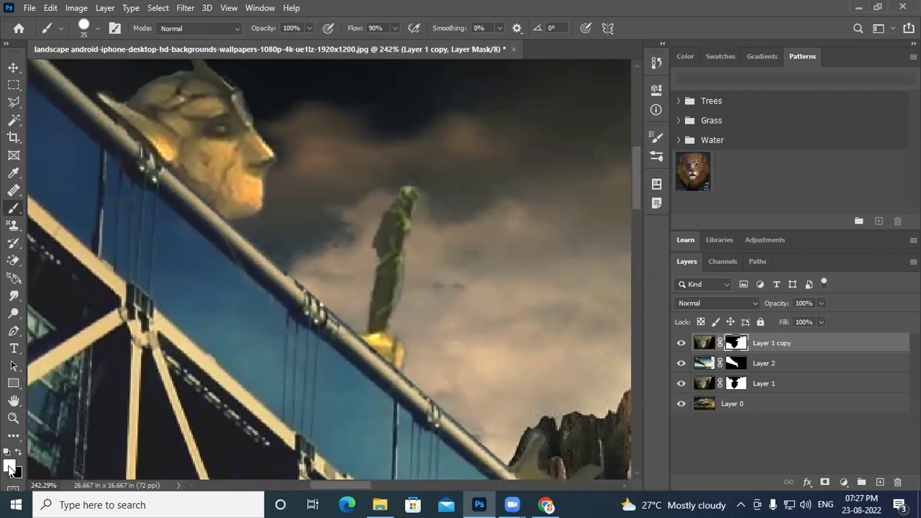
{"action": "key", "text": "bracketleft"}
{"action": "key", "text": "bracketleft"}
{"action": "key", "text": "bracketleft"}
{"action": "key", "text": "bracketleft"}
{"action": "left_click_drag", "start_coordinate": [278, 313], "coordinate": [171, 210]}
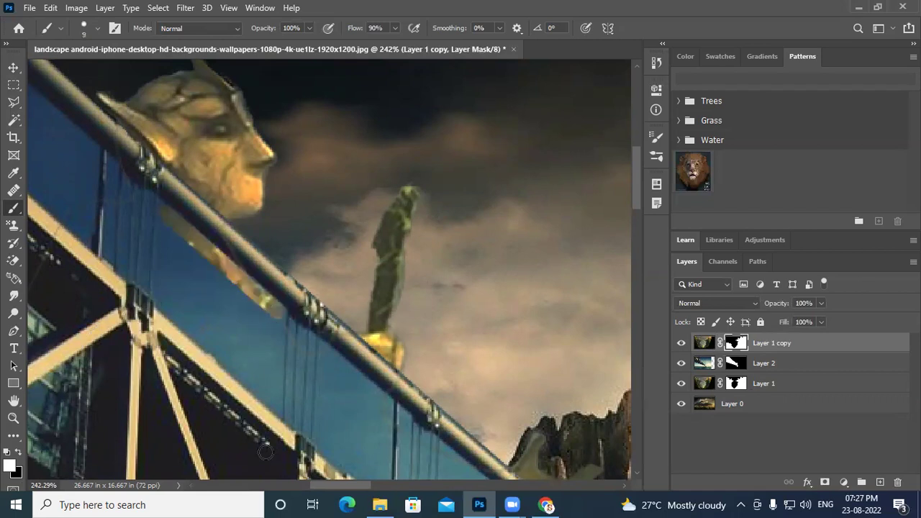
{"action": "left_click_drag", "start_coordinate": [275, 408], "coordinate": [276, 408]}
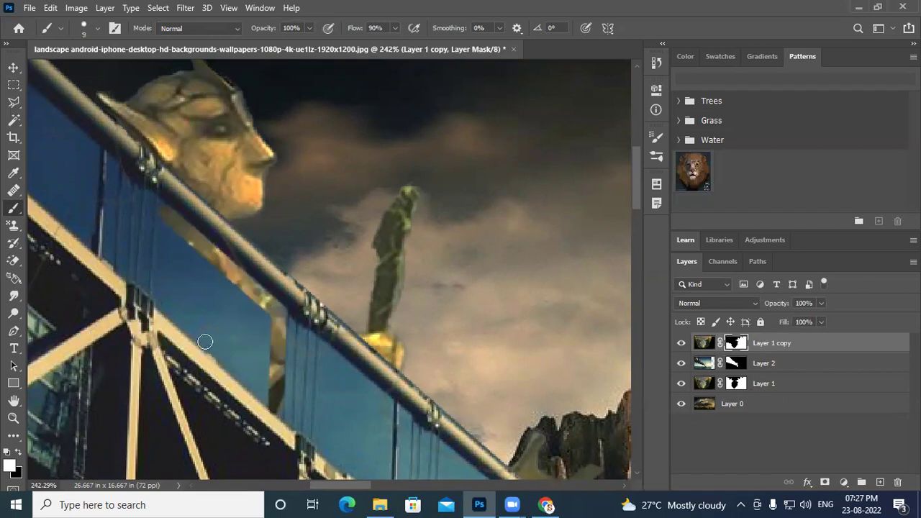
{"action": "left_click", "coordinate": [160, 302], "text": "shift"}
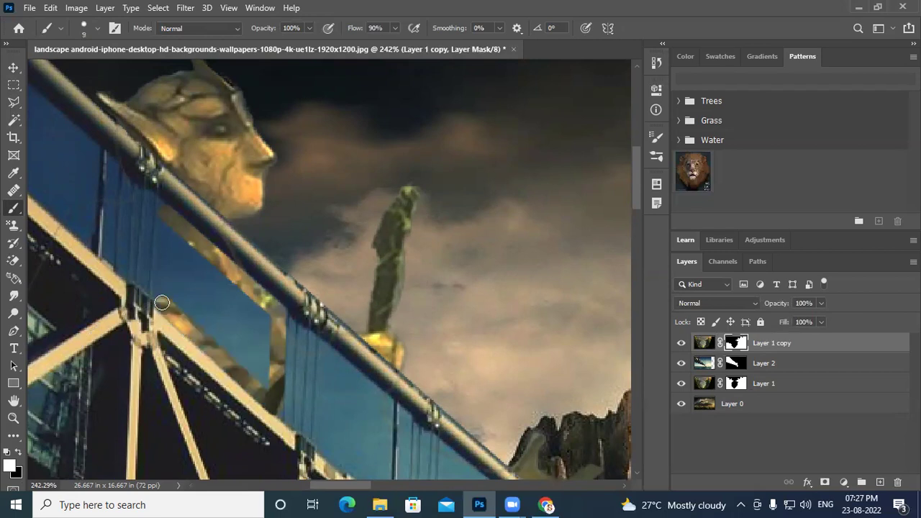
{"action": "left_click", "coordinate": [163, 213], "text": "shift"}
{"action": "mouse_move", "coordinate": [170, 226]}
{"action": "left_mouse_down"}
{"action": "mouse_move", "coordinate": [184, 315]}
{"action": "mouse_move", "coordinate": [170, 262]}
{"action": "left_mouse_up"}
{"action": "mouse_move", "coordinate": [213, 344]}
{"action": "left_mouse_down"}
{"action": "mouse_move", "coordinate": [181, 270]}
{"action": "mouse_move", "coordinate": [211, 332]}
{"action": "mouse_move", "coordinate": [267, 385]}
{"action": "mouse_move", "coordinate": [260, 346]}
{"action": "mouse_move", "coordinate": [262, 372]}
{"action": "mouse_move", "coordinate": [207, 308]}
{"action": "mouse_move", "coordinate": [257, 368]}
{"action": "mouse_move", "coordinate": [230, 317]}
{"action": "mouse_move", "coordinate": [190, 281]}
{"action": "mouse_move", "coordinate": [238, 328]}
{"action": "mouse_move", "coordinate": [235, 314]}
{"action": "mouse_move", "coordinate": [177, 252]}
{"action": "mouse_move", "coordinate": [236, 287]}
{"action": "mouse_move", "coordinate": [176, 234]}
{"action": "mouse_move", "coordinate": [270, 346]}
{"action": "mouse_move", "coordinate": [260, 351]}
{"action": "mouse_move", "coordinate": [221, 282]}
{"action": "left_mouse_up"}
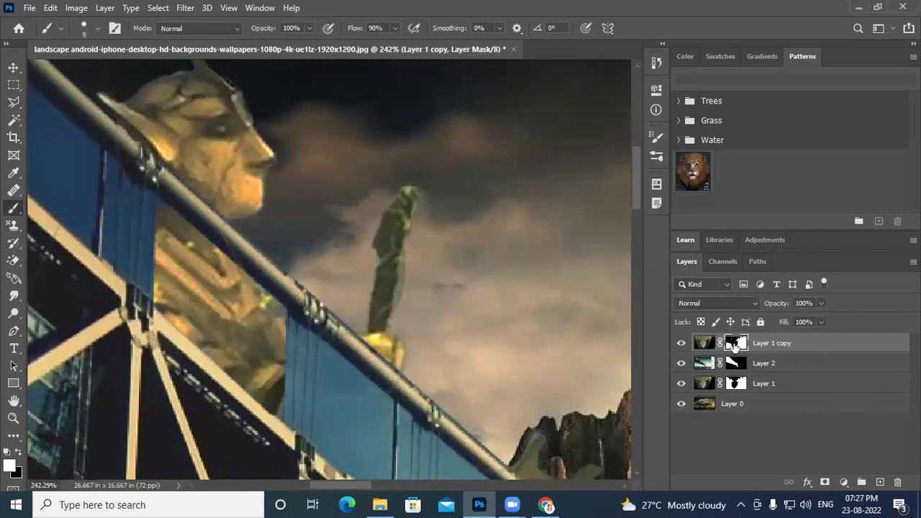
Target Layer 1 copy's image and compare the picture with that layer hidden and shown
{"action": "left_click", "coordinate": [700, 345]}
{"action": "left_click", "coordinate": [682, 344]}
{"action": "left_click", "coordinate": [682, 344]}
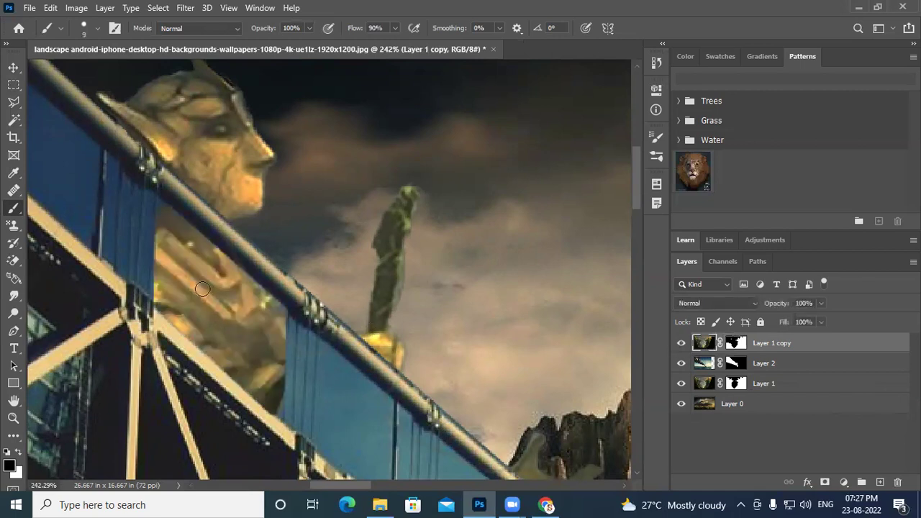
Try to reveal the statue in the next bridge panel by outlining and filling it with white on Layer 1 copy's mask
{"action": "left_click_drag", "start_coordinate": [331, 399], "coordinate": [236, 280]}
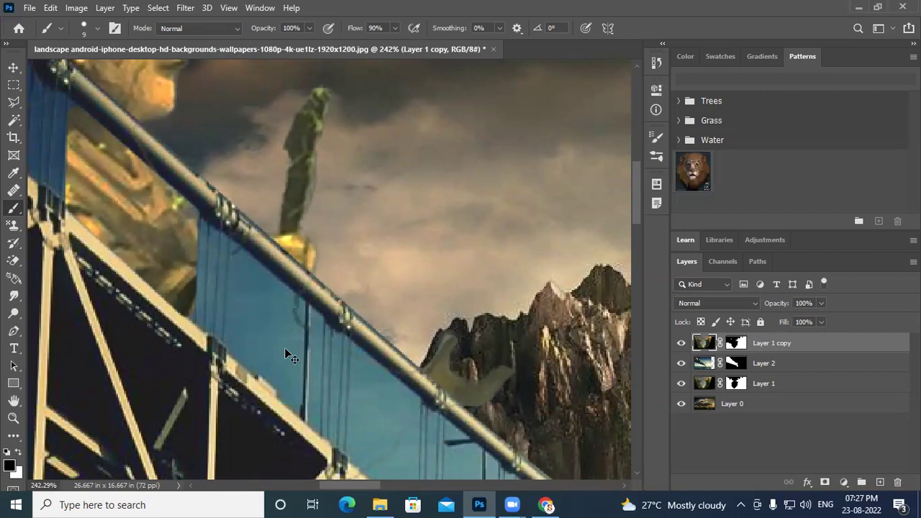
{"action": "left_click", "coordinate": [730, 344]}
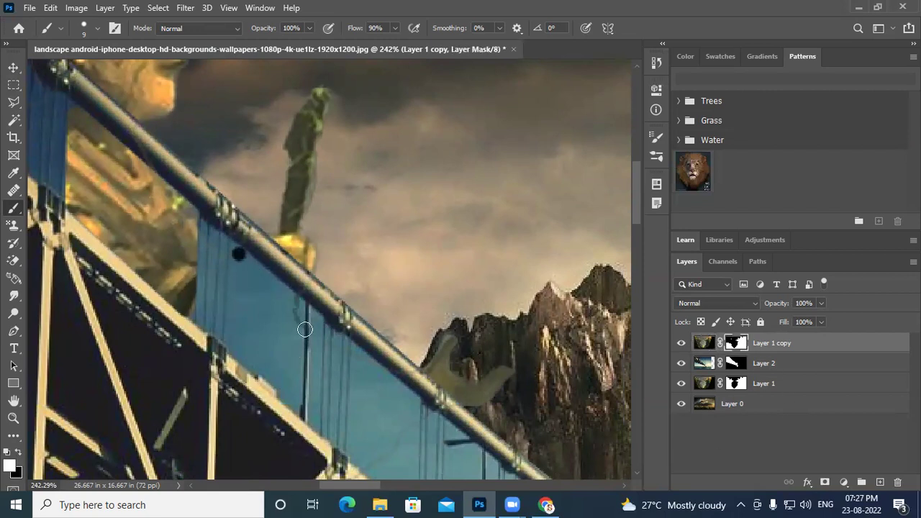
{"action": "left_click", "coordinate": [296, 308], "text": "shift"}
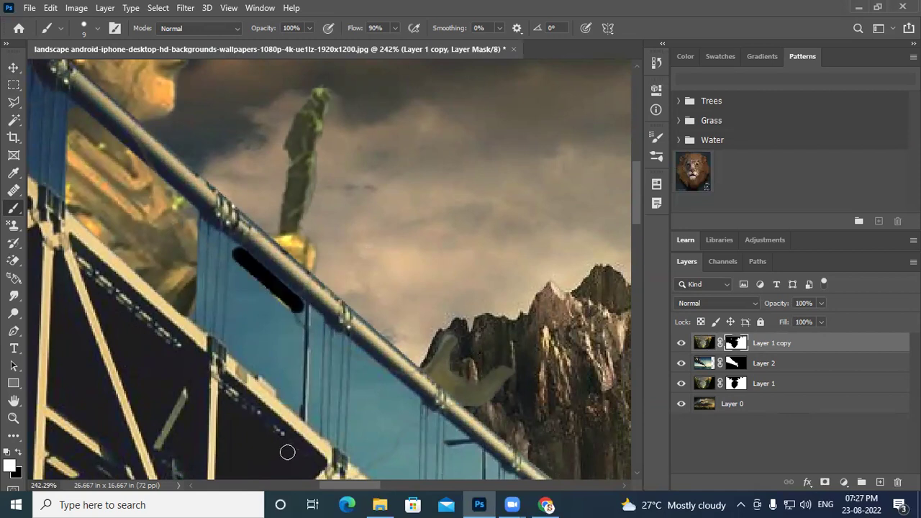
{"action": "left_click", "coordinate": [297, 407], "text": "shift"}
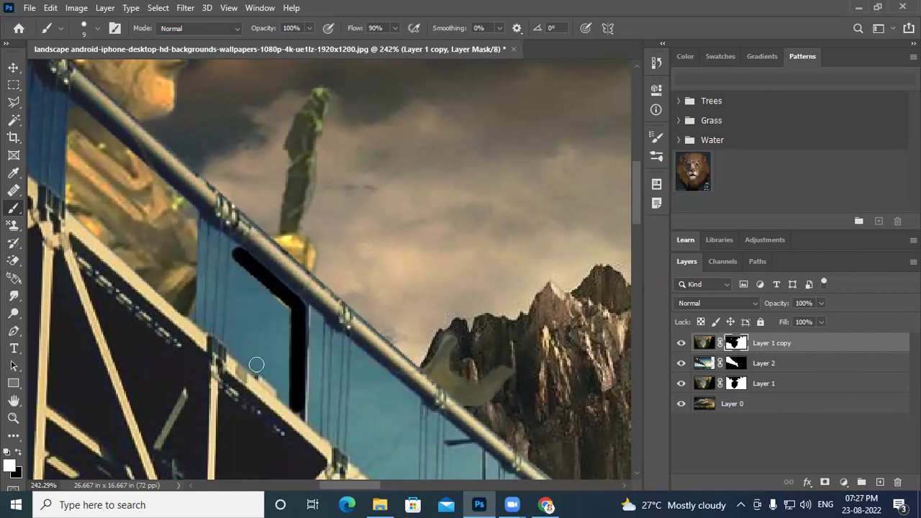
{"action": "left_click", "coordinate": [233, 345], "text": "shift"}
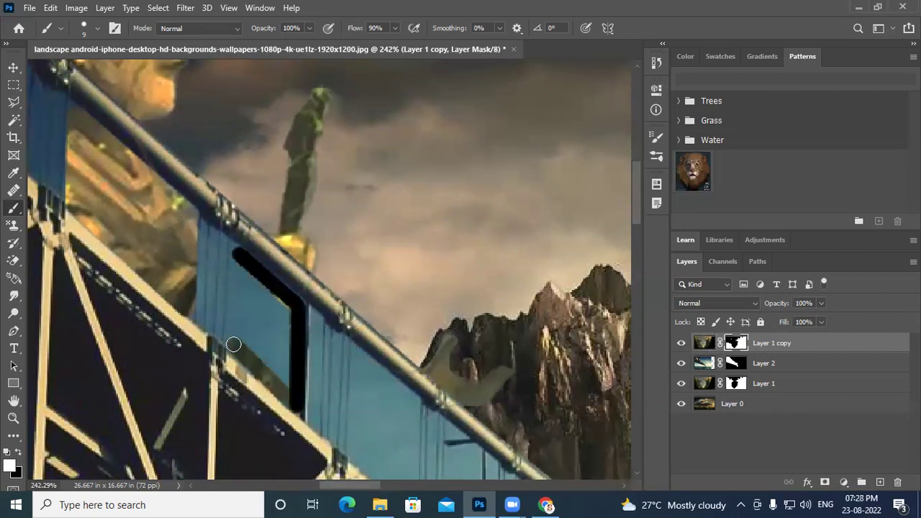
{"action": "left_click", "coordinate": [237, 254], "text": "shift"}
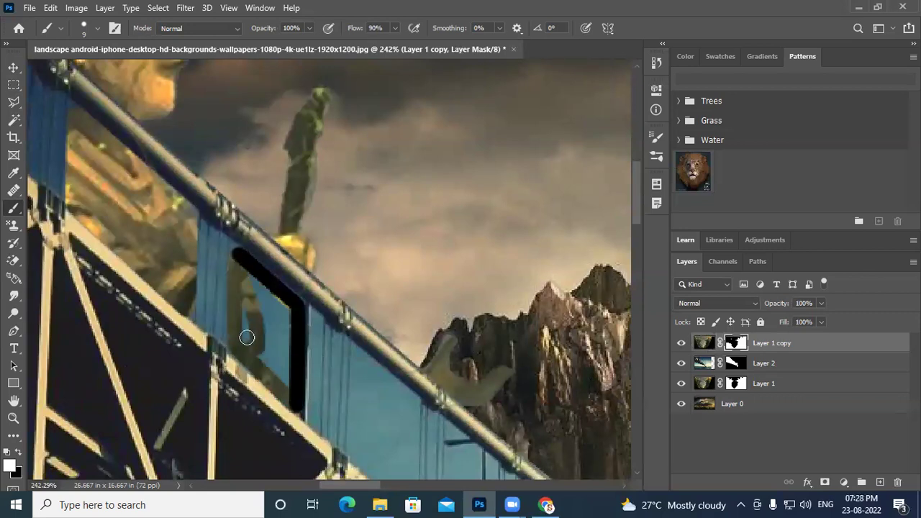
{"action": "mouse_move", "coordinate": [245, 271]}
{"action": "left_mouse_down"}
{"action": "mouse_move", "coordinate": [282, 311]}
{"action": "mouse_move", "coordinate": [281, 334]}
{"action": "mouse_move", "coordinate": [284, 310]}
{"action": "mouse_move", "coordinate": [292, 390]}
{"action": "mouse_move", "coordinate": [255, 344]}
{"action": "mouse_move", "coordinate": [258, 287]}
{"action": "mouse_move", "coordinate": [275, 368]}
{"action": "left_mouse_up"}
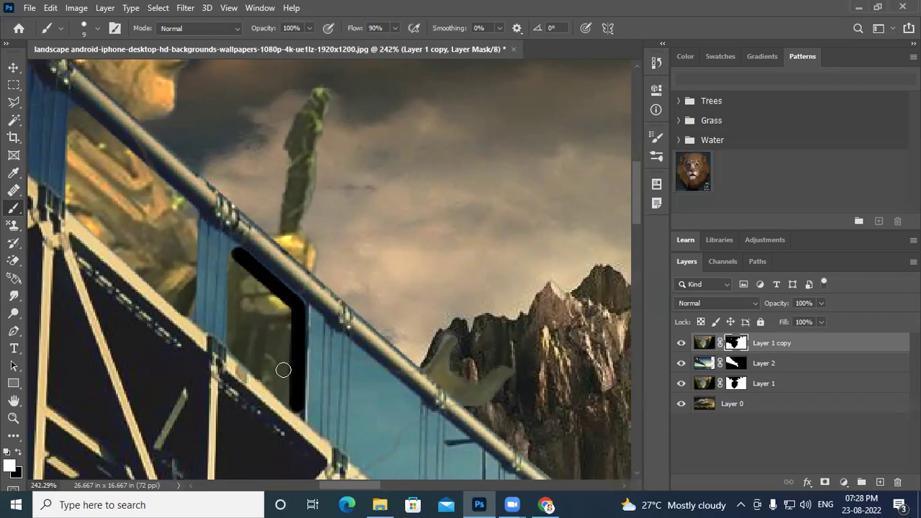
Try to clear the black strokes on Layer 1 copy's image with a 10 px History Brush, and undo that stroke
{"action": "left_click", "coordinate": [703, 347]}
{"action": "left_click", "coordinate": [680, 346]}
{"action": "left_click", "coordinate": [682, 344]}
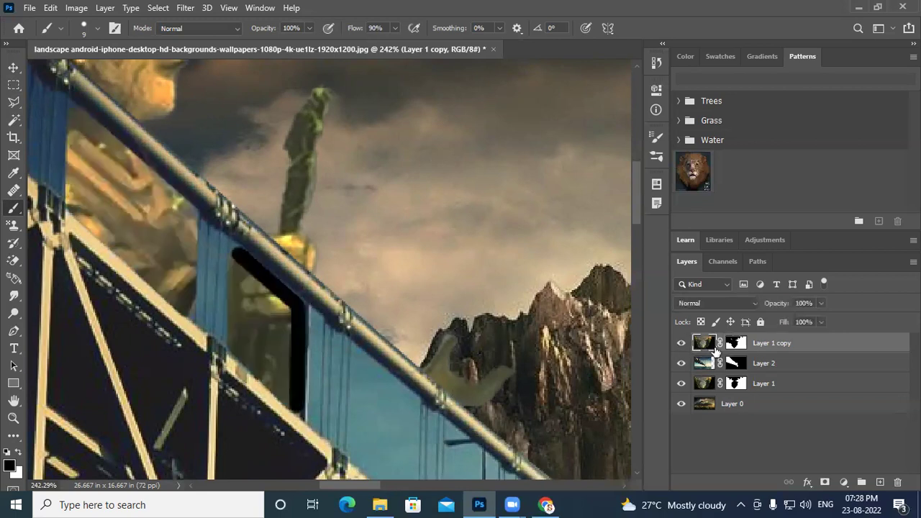
{"action": "left_click", "coordinate": [13, 243]}
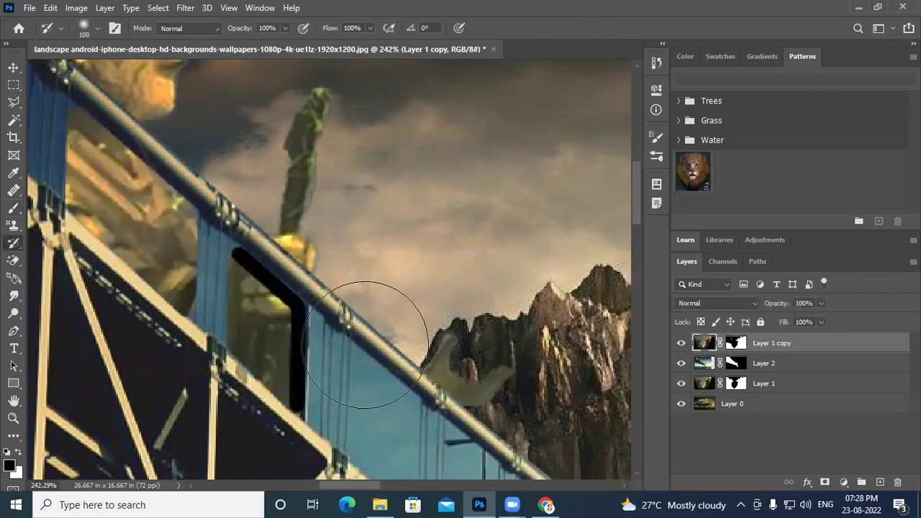
{"action": "key", "text": "bracketleft"}
{"action": "key", "text": "bracketleft"}
{"action": "key", "text": "bracketleft"}
{"action": "key", "text": "bracketleft"}
{"action": "key", "text": "bracketleft"}
{"action": "key", "text": "bracketleft"}
{"action": "key", "text": "bracketleft"}
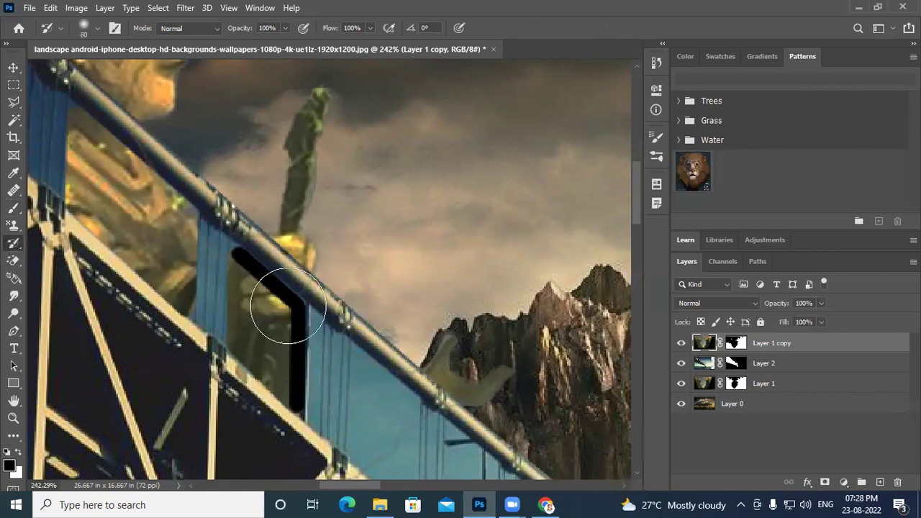
{"action": "key", "text": "bracketleft"}
{"action": "key", "text": "bracketleft"}
{"action": "mouse_move", "coordinate": [288, 312]}
{"action": "left_mouse_down"}
{"action": "mouse_move", "coordinate": [295, 353]}
{"action": "mouse_move", "coordinate": [297, 310]}
{"action": "mouse_move", "coordinate": [296, 391]}
{"action": "left_mouse_up"}
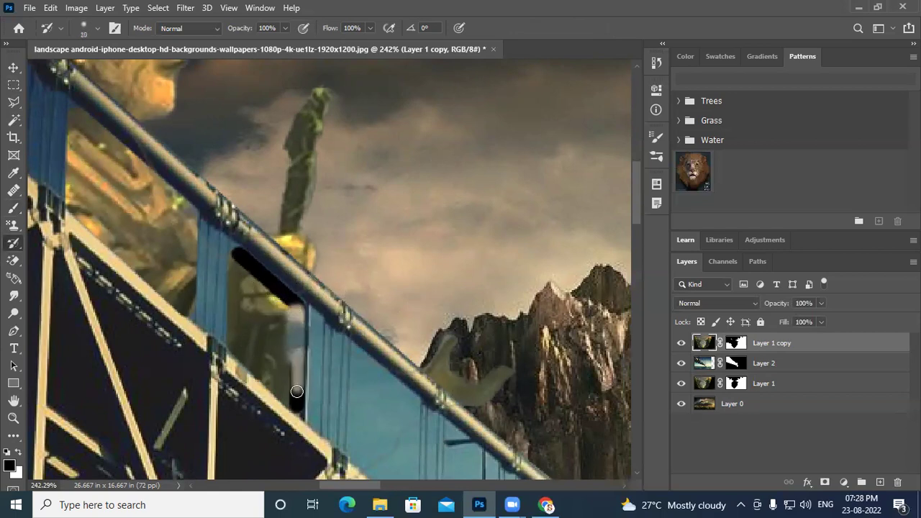
{"action": "key", "text": "ctrl+z"}
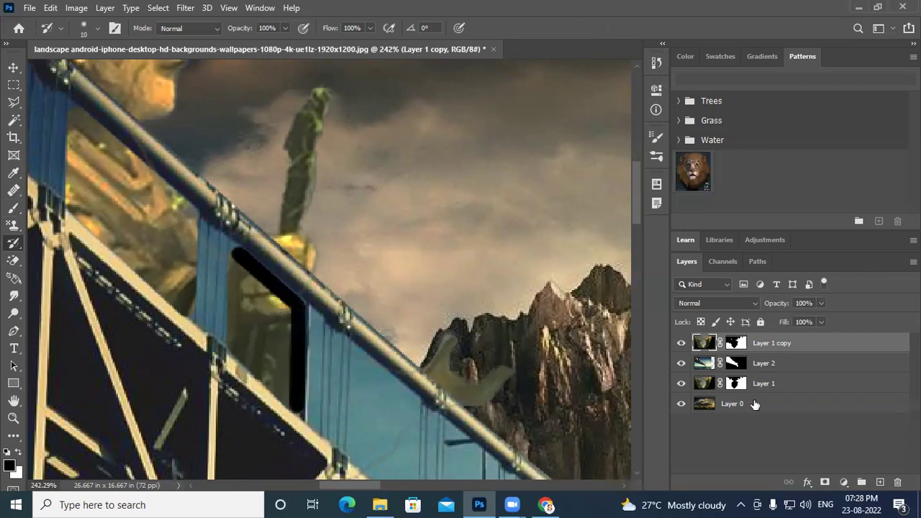
Undo the brush strokes made in the second bridge panel
{"action": "left_click", "coordinate": [705, 385]}
{"action": "key", "text": "ctrl+z"}
{"action": "key", "text": "ctrl+z"}
{"action": "key", "text": "ctrl+z"}
{"action": "key", "text": "ctrl+z"}
{"action": "key", "text": "ctrl+z"}
{"action": "key", "text": "ctrl+z"}
{"action": "key", "text": "ctrl+z"}
{"action": "key", "text": "ctrl+z"}
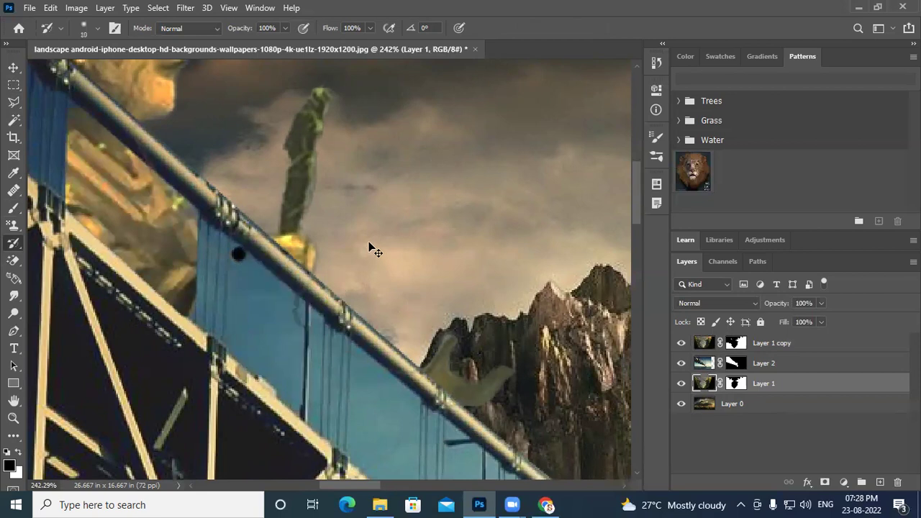
Try again to brush white on Layer 1 copy's mask in the second bridge panel, and check the layer hidden and shown
{"action": "left_click", "coordinate": [737, 344]}
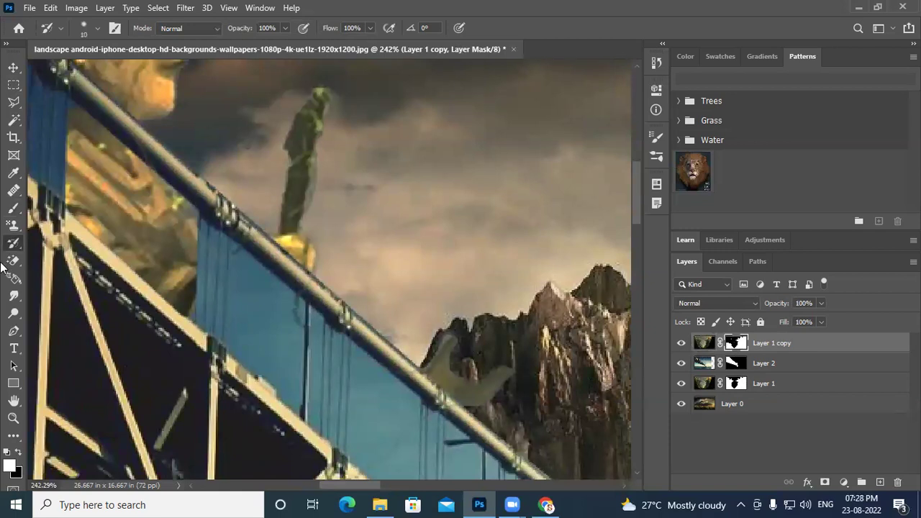
{"action": "left_click", "coordinate": [13, 208]}
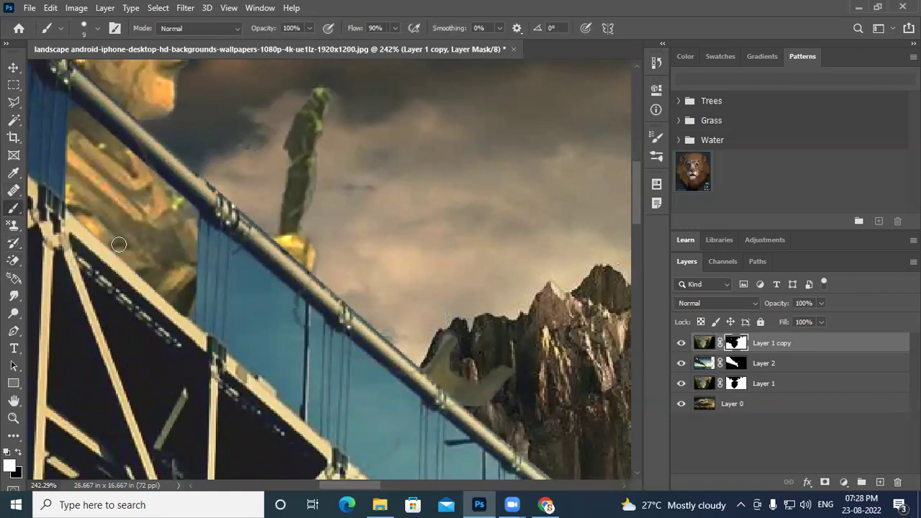
{"action": "mouse_move", "coordinate": [241, 271]}
{"action": "left_mouse_down"}
{"action": "mouse_move", "coordinate": [259, 336]}
{"action": "mouse_move", "coordinate": [244, 268]}
{"action": "mouse_move", "coordinate": [277, 298]}
{"action": "left_mouse_up"}
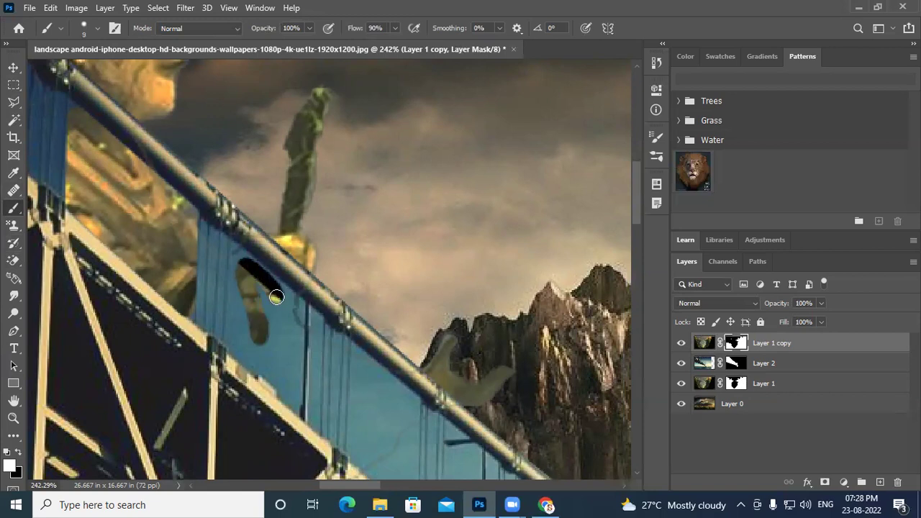
{"action": "key", "text": "ctrl+comma"}
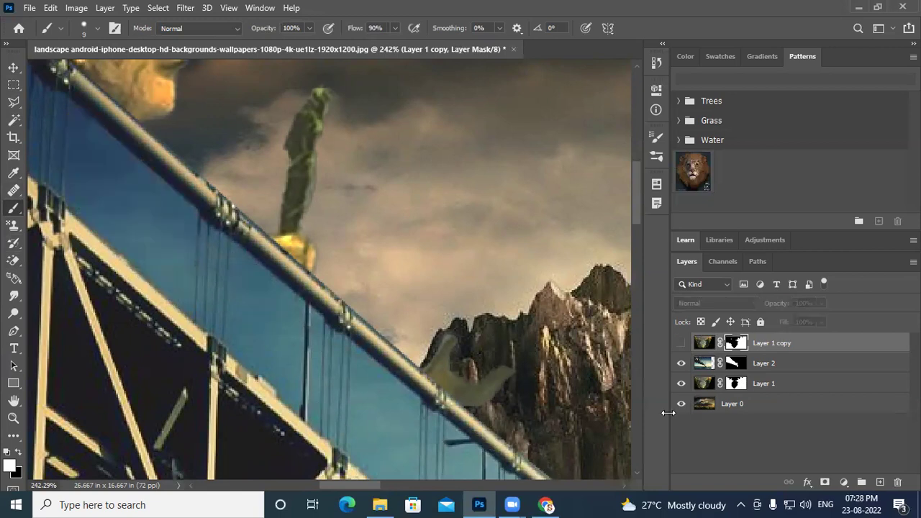
{"action": "left_click", "coordinate": [681, 344]}
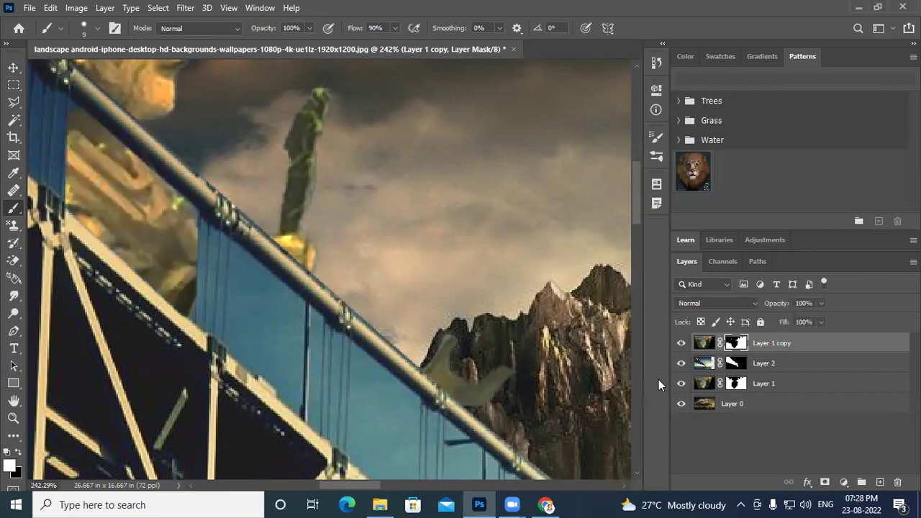
Undo the fill strokes in the first bridge panel and repaint its interior white on Layer 1 copy's mask
{"action": "key", "text": "ctrl+z"}
{"action": "key", "text": "ctrl+z"}
{"action": "key", "text": "ctrl+z"}
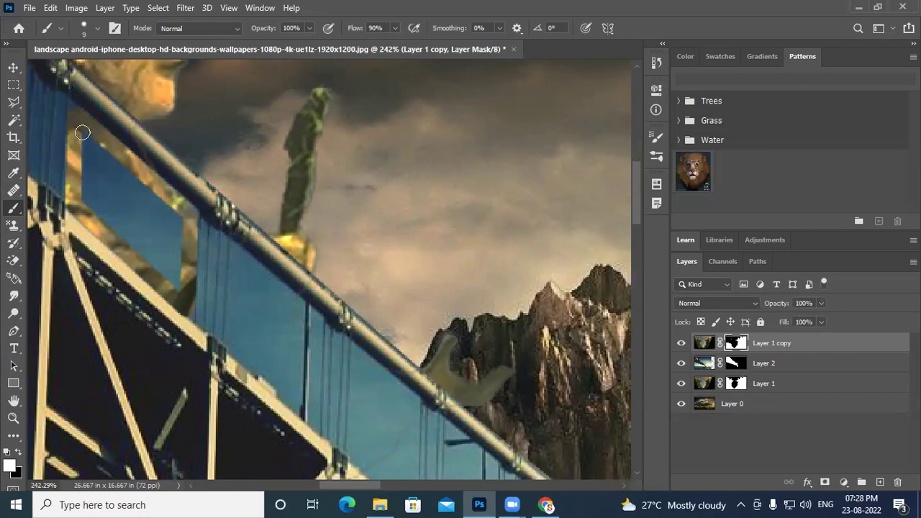
{"action": "mouse_move", "coordinate": [82, 134]}
{"action": "left_mouse_down"}
{"action": "mouse_move", "coordinate": [119, 218]}
{"action": "mouse_move", "coordinate": [89, 141]}
{"action": "mouse_move", "coordinate": [169, 234]}
{"action": "mouse_move", "coordinate": [176, 207]}
{"action": "mouse_move", "coordinate": [174, 220]}
{"action": "mouse_move", "coordinate": [93, 137]}
{"action": "mouse_move", "coordinate": [88, 208]}
{"action": "mouse_move", "coordinate": [120, 231]}
{"action": "left_mouse_up"}
{"action": "mouse_move", "coordinate": [152, 265]}
{"action": "left_mouse_down"}
{"action": "mouse_move", "coordinate": [94, 188]}
{"action": "mouse_move", "coordinate": [104, 207]}
{"action": "mouse_move", "coordinate": [121, 185]}
{"action": "mouse_move", "coordinate": [159, 252]}
{"action": "mouse_move", "coordinate": [99, 174]}
{"action": "mouse_move", "coordinate": [179, 267]}
{"action": "mouse_move", "coordinate": [181, 290]}
{"action": "mouse_move", "coordinate": [156, 265]}
{"action": "mouse_move", "coordinate": [190, 281]}
{"action": "left_mouse_up"}
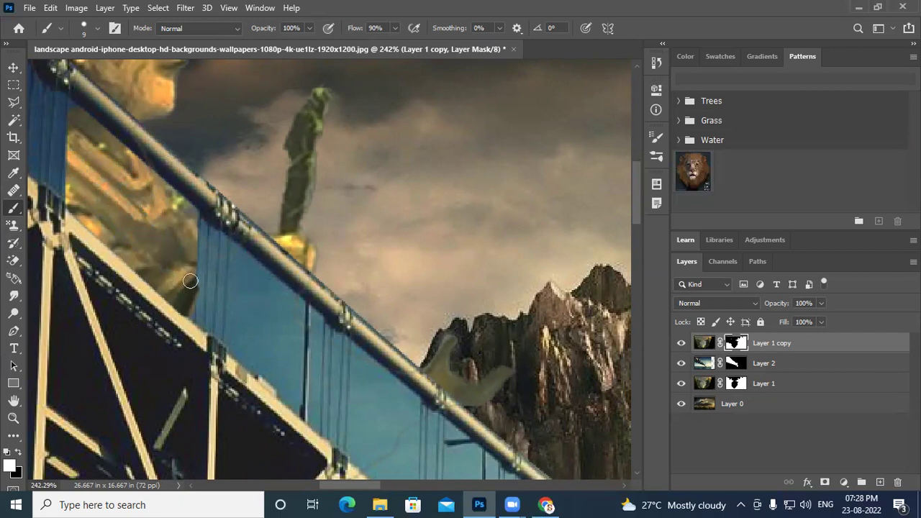
Brush white on Layer 1 copy's mask across the second bridge panel to reveal the statue's hand and robe behind it
{"action": "mouse_move", "coordinate": [239, 258]}
{"action": "left_mouse_down"}
{"action": "mouse_move", "coordinate": [270, 325]}
{"action": "mouse_move", "coordinate": [245, 260]}
{"action": "mouse_move", "coordinate": [299, 307]}
{"action": "left_mouse_up"}
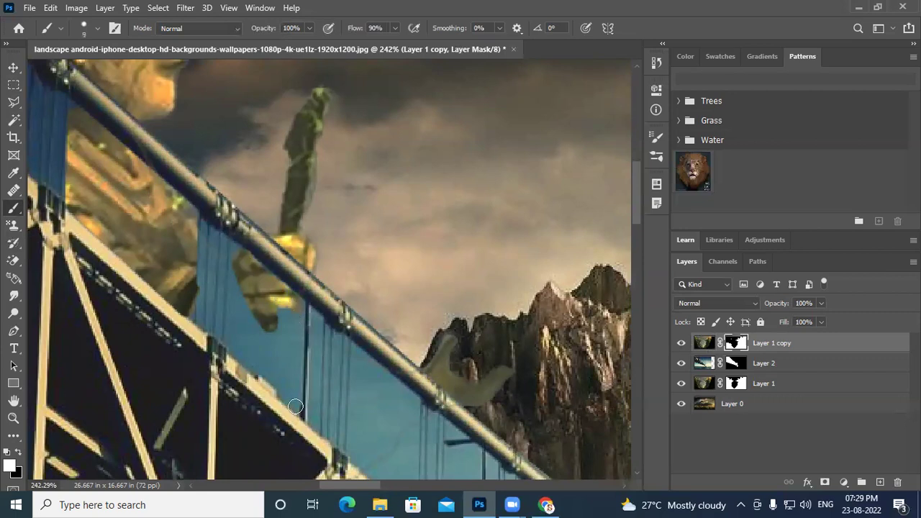
{"action": "left_click_drag", "start_coordinate": [293, 405], "coordinate": [295, 307]}
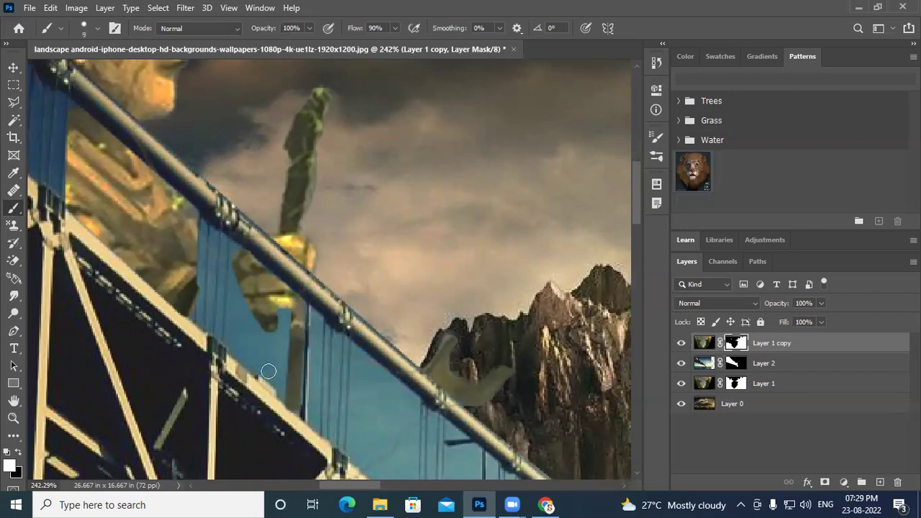
{"action": "left_click", "coordinate": [235, 343], "text": "shift"}
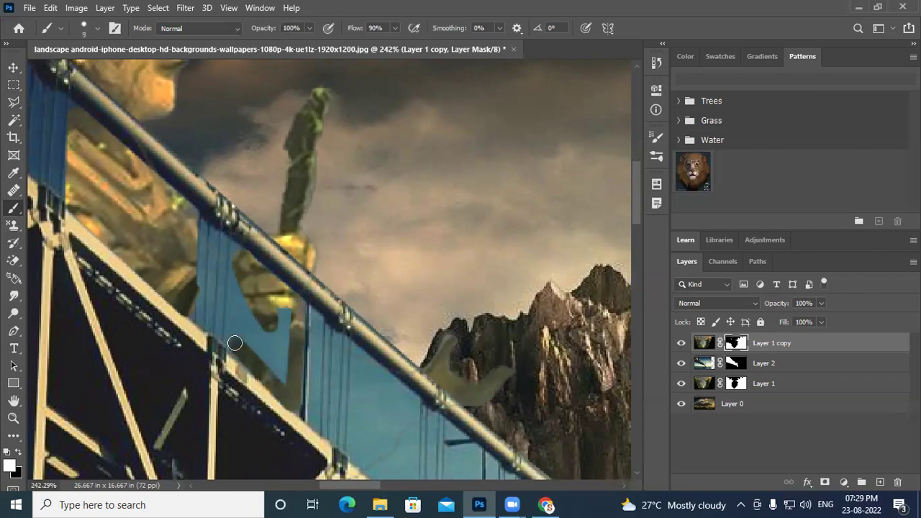
{"action": "left_click", "coordinate": [236, 251], "text": "shift"}
{"action": "mouse_move", "coordinate": [245, 322]}
{"action": "left_mouse_down"}
{"action": "mouse_move", "coordinate": [249, 349]}
{"action": "mouse_move", "coordinate": [251, 309]}
{"action": "mouse_move", "coordinate": [273, 367]}
{"action": "mouse_move", "coordinate": [253, 338]}
{"action": "mouse_move", "coordinate": [253, 351]}
{"action": "mouse_move", "coordinate": [284, 380]}
{"action": "mouse_move", "coordinate": [275, 332]}
{"action": "mouse_move", "coordinate": [288, 357]}
{"action": "mouse_move", "coordinate": [286, 306]}
{"action": "mouse_move", "coordinate": [292, 347]}
{"action": "left_mouse_up"}
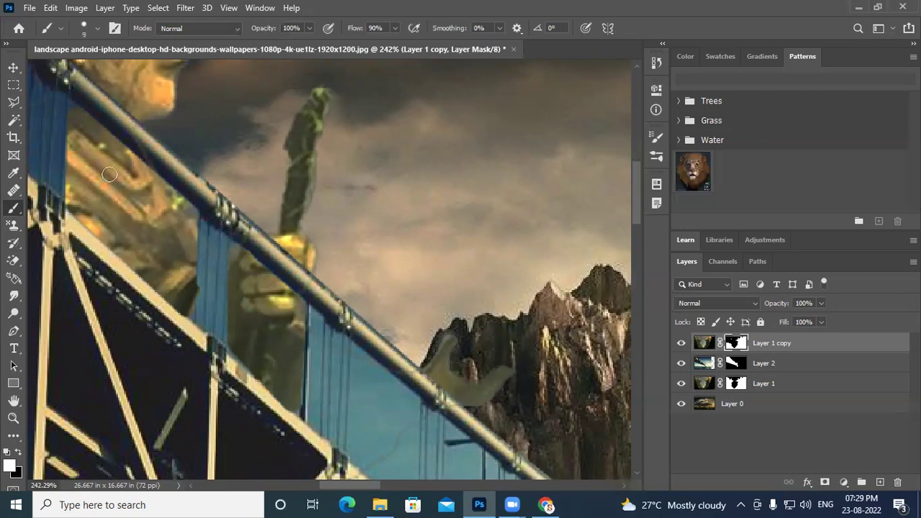
{"action": "scroll", "coordinate": [242, 144], "scroll_direction": "down", "scroll_amount": 6}
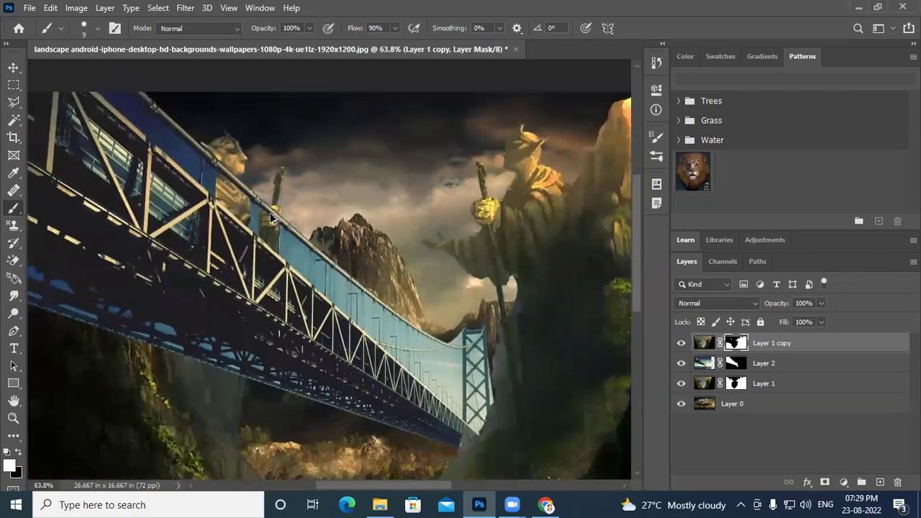
{"action": "scroll", "coordinate": [277, 267], "scroll_direction": "down", "scroll_amount": 3}
{"action": "scroll", "coordinate": [223, 216], "scroll_direction": "up", "scroll_amount": 10}
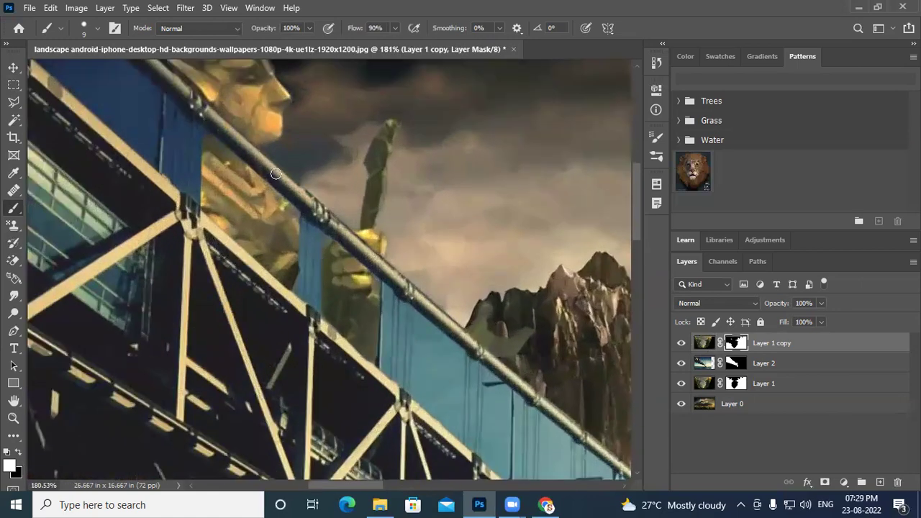
Reduce the brush to 4 px and paint white on Layer 1 copy's mask in the gaps between the cables separating the first two panels
{"action": "scroll", "coordinate": [255, 227], "scroll_direction": "up", "scroll_amount": 5}
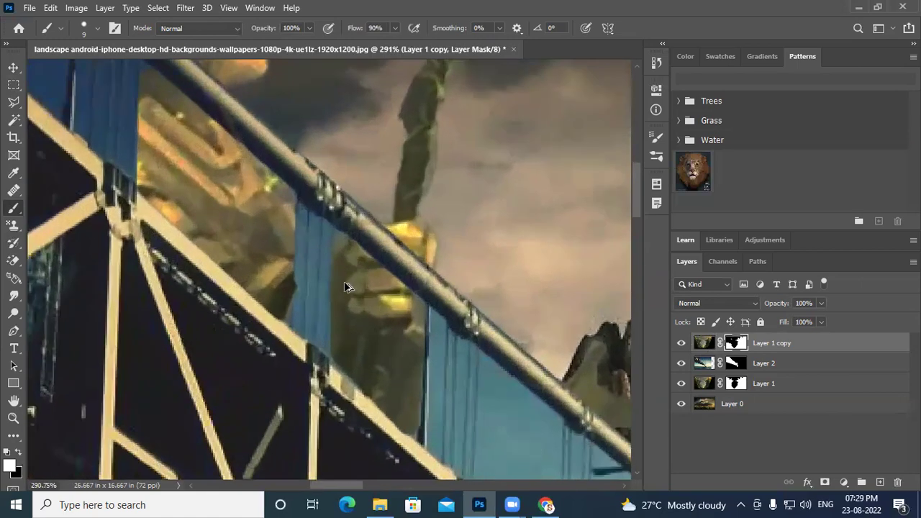
{"action": "key", "text": "bracketleft"}
{"action": "key", "text": "bracketleft"}
{"action": "key", "text": "bracketleft"}
{"action": "key", "text": "bracketleft"}
{"action": "key", "text": "bracketleft"}
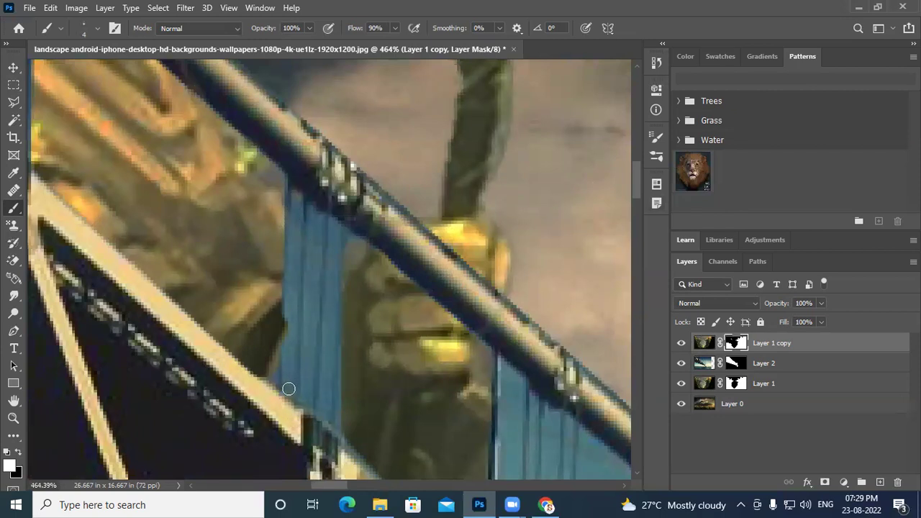
{"action": "left_click_drag", "start_coordinate": [289, 389], "coordinate": [303, 346]}
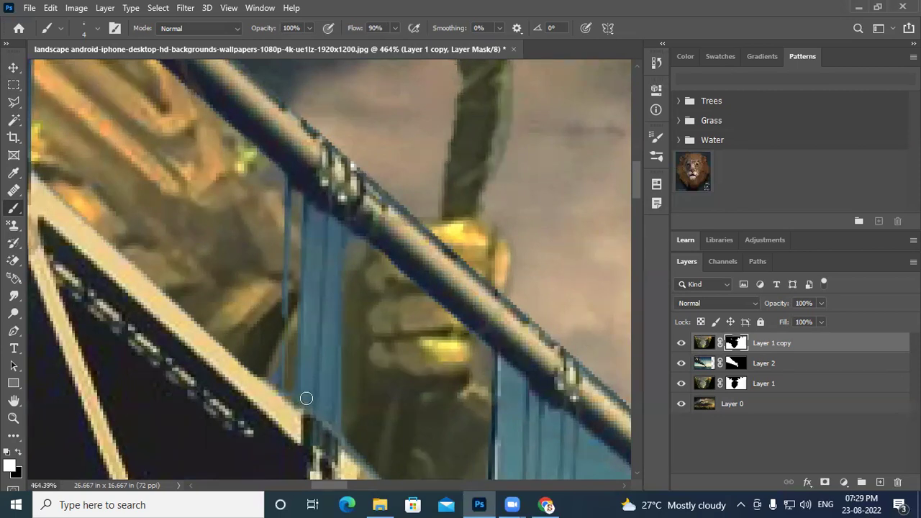
{"action": "left_click", "coordinate": [306, 398], "text": "shift"}
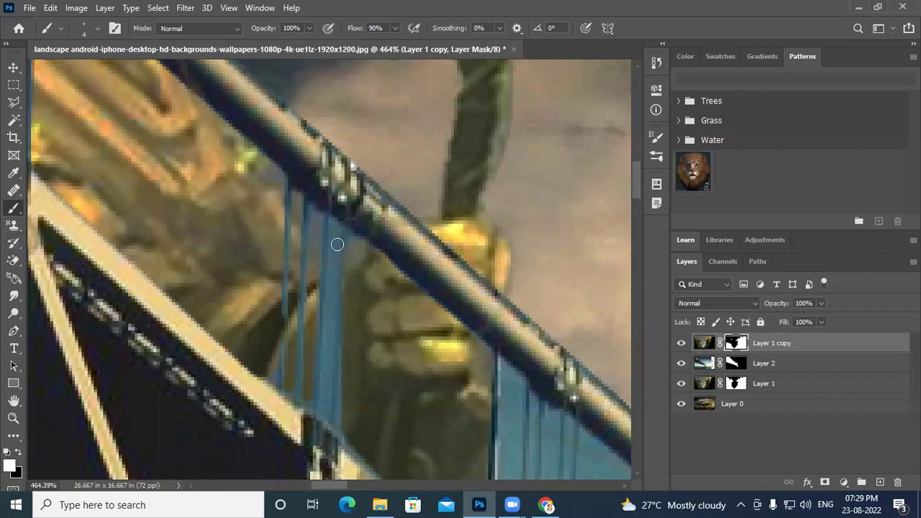
{"action": "left_click", "coordinate": [326, 410], "text": "shift"}
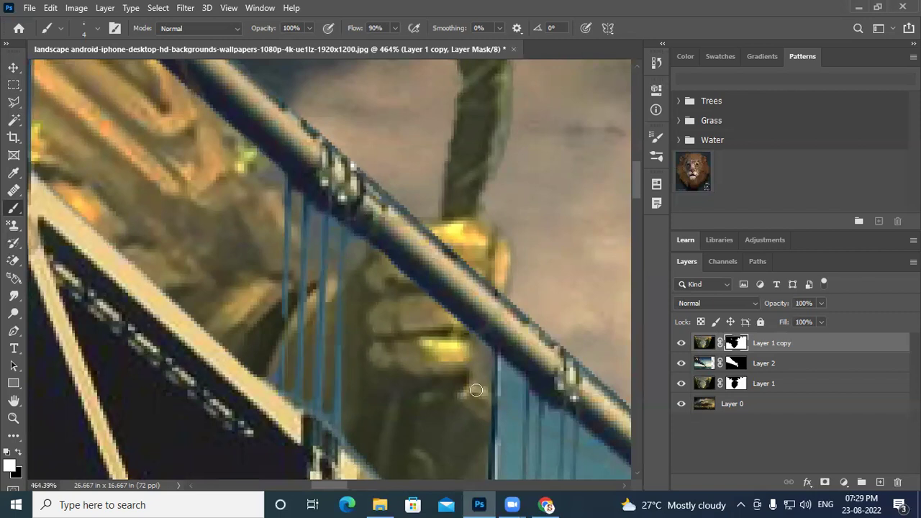
Enlarge the brush to 6 px and paint Layer 1 copy's mask white in the gaps between the dark post and the cables beyond the second panel
{"action": "left_click_drag", "start_coordinate": [475, 390], "coordinate": [253, 237]}
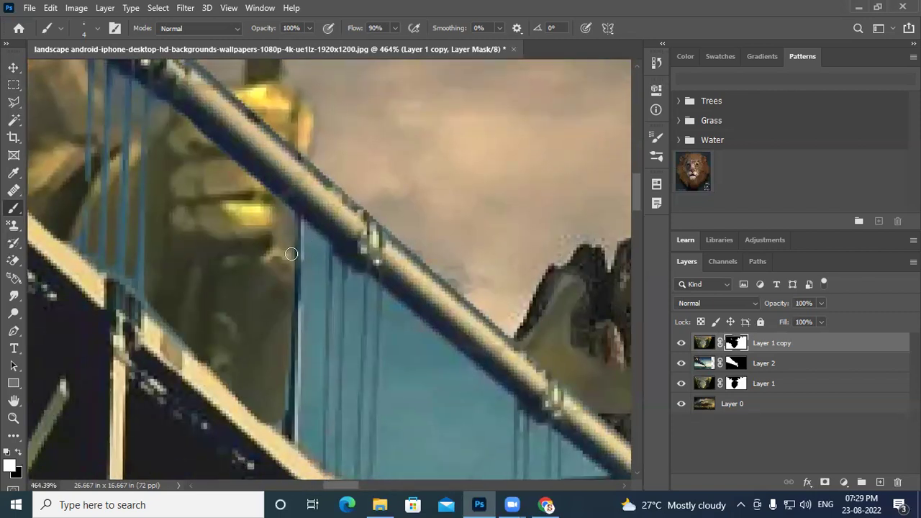
{"action": "key", "text": "bracketright"}
{"action": "key", "text": "bracketright"}
{"action": "left_click", "coordinate": [308, 442], "text": "shift"}
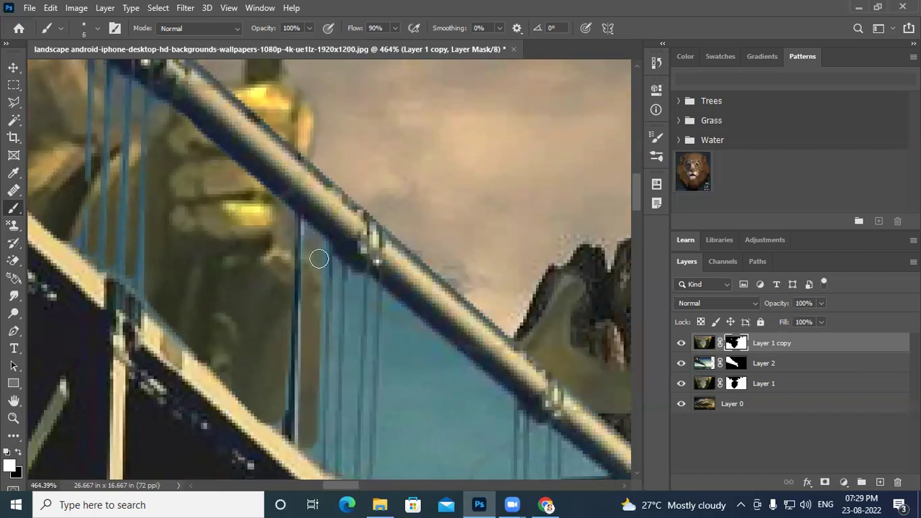
{"action": "left_click", "coordinate": [310, 446], "text": "shift"}
{"action": "left_click", "coordinate": [355, 277]}
{"action": "left_click_drag", "start_coordinate": [363, 368], "coordinate": [341, 227]}
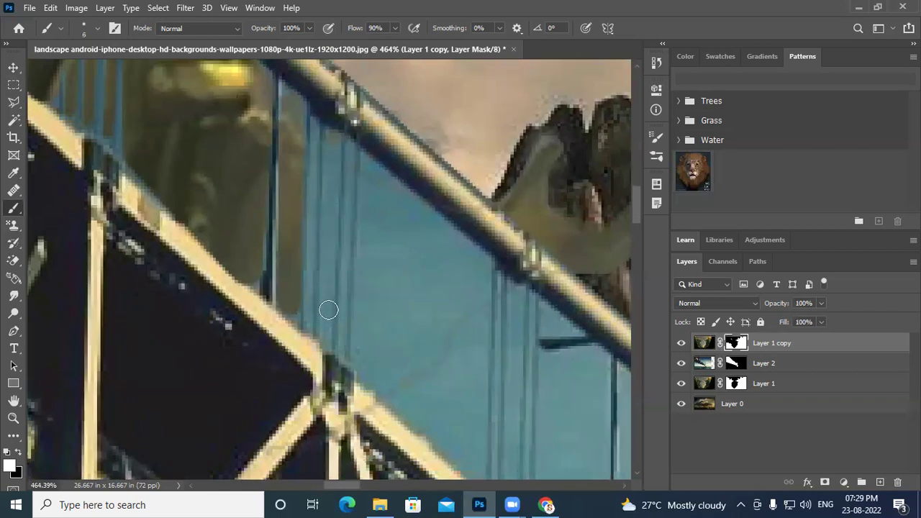
{"action": "left_click", "coordinate": [325, 332], "text": "shift"}
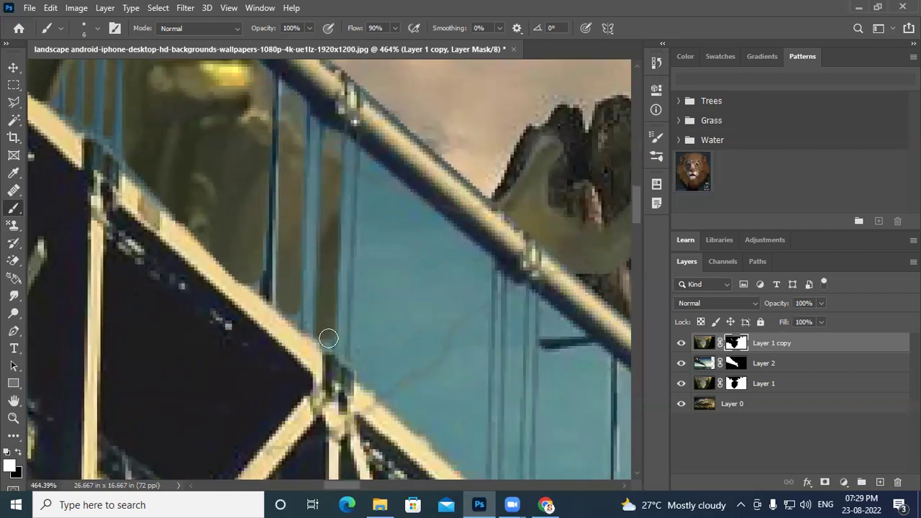
Outline the third bridge panel's interior in white on Layer 1 copy's mask and fill it to reveal the statue's sleeve
{"action": "left_click", "coordinate": [369, 164]}
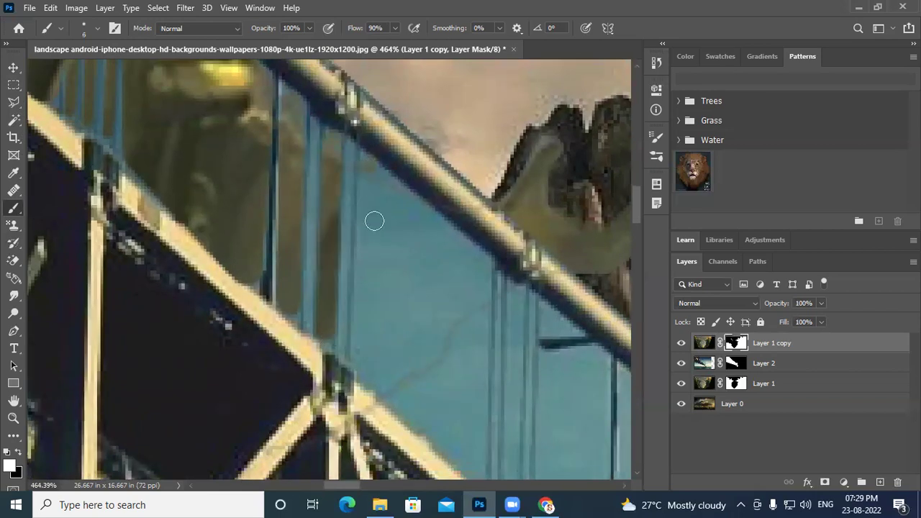
{"action": "left_click", "coordinate": [367, 373], "text": "shift"}
{"action": "mouse_move", "coordinate": [473, 403]}
{"action": "left_mouse_down"}
{"action": "mouse_move", "coordinate": [420, 179]}
{"action": "mouse_move", "coordinate": [414, 327]}
{"action": "left_mouse_up"}
{"action": "left_click", "coordinate": [427, 256], "text": "shift"}
{"action": "left_click", "coordinate": [428, 218], "text": "shift"}
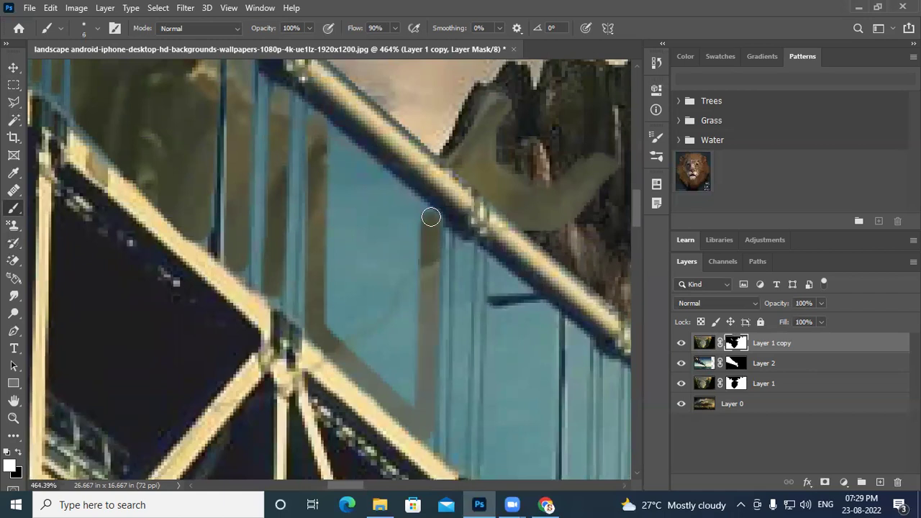
{"action": "left_click", "coordinate": [332, 145], "text": "shift"}
{"action": "mouse_move", "coordinate": [328, 144]}
{"action": "left_mouse_down"}
{"action": "mouse_move", "coordinate": [343, 325]}
{"action": "mouse_move", "coordinate": [326, 309]}
{"action": "mouse_move", "coordinate": [317, 157]}
{"action": "mouse_move", "coordinate": [346, 220]}
{"action": "mouse_move", "coordinate": [344, 337]}
{"action": "mouse_move", "coordinate": [325, 324]}
{"action": "mouse_move", "coordinate": [342, 156]}
{"action": "mouse_move", "coordinate": [360, 292]}
{"action": "mouse_move", "coordinate": [352, 337]}
{"action": "mouse_move", "coordinate": [346, 209]}
{"action": "mouse_move", "coordinate": [364, 273]}
{"action": "mouse_move", "coordinate": [345, 356]}
{"action": "mouse_move", "coordinate": [355, 347]}
{"action": "mouse_move", "coordinate": [366, 362]}
{"action": "mouse_move", "coordinate": [365, 189]}
{"action": "mouse_move", "coordinate": [408, 240]}
{"action": "mouse_move", "coordinate": [418, 229]}
{"action": "mouse_move", "coordinate": [366, 195]}
{"action": "mouse_move", "coordinate": [382, 309]}
{"action": "mouse_move", "coordinate": [381, 217]}
{"action": "mouse_move", "coordinate": [405, 303]}
{"action": "mouse_move", "coordinate": [422, 255]}
{"action": "mouse_move", "coordinate": [398, 357]}
{"action": "mouse_move", "coordinate": [408, 267]}
{"action": "mouse_move", "coordinate": [407, 405]}
{"action": "mouse_move", "coordinate": [373, 360]}
{"action": "mouse_move", "coordinate": [396, 385]}
{"action": "mouse_move", "coordinate": [398, 349]}
{"action": "mouse_move", "coordinate": [381, 320]}
{"action": "mouse_move", "coordinate": [387, 370]}
{"action": "mouse_move", "coordinate": [394, 255]}
{"action": "left_mouse_up"}
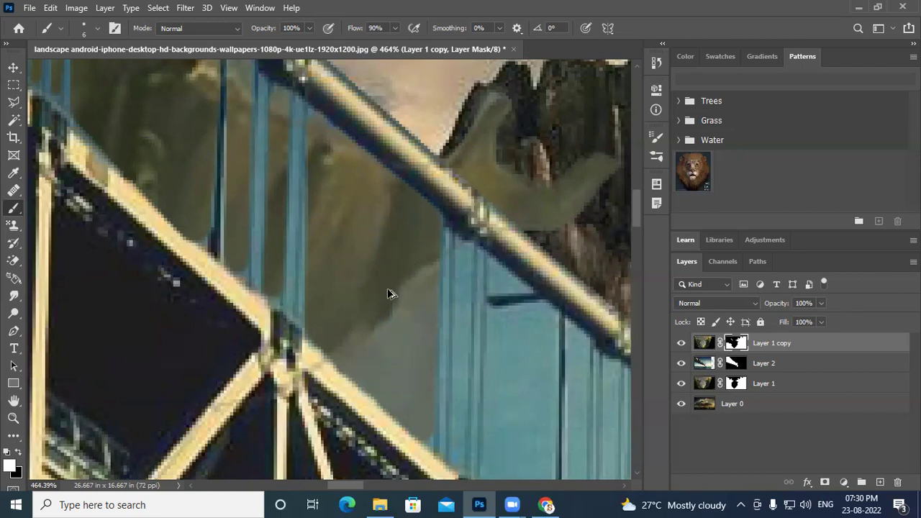
Hide the bridge's Layer 2 and delete that layer from the composition
{"action": "scroll", "coordinate": [391, 292], "scroll_direction": "down", "scroll_amount": 10}
{"action": "scroll", "coordinate": [460, 372], "scroll_direction": "up", "scroll_amount": 4}
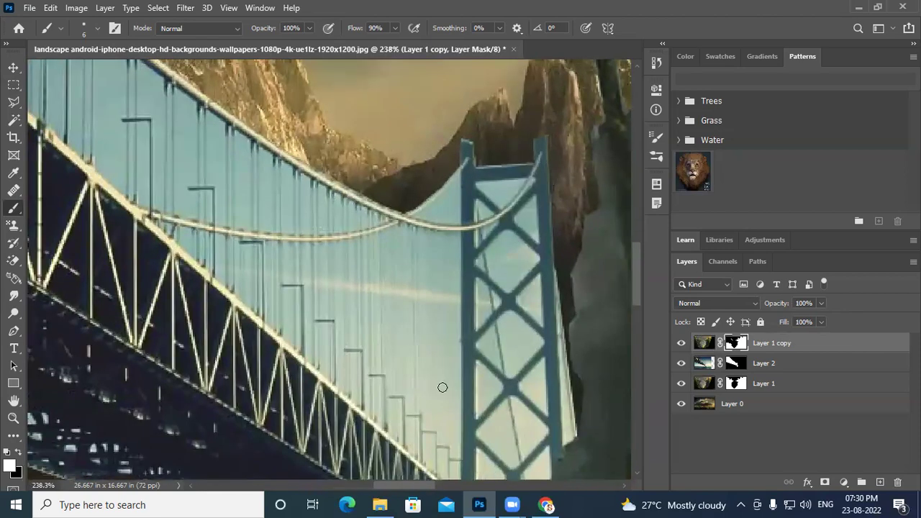
{"action": "scroll", "coordinate": [398, 334], "scroll_direction": "down", "scroll_amount": 5}
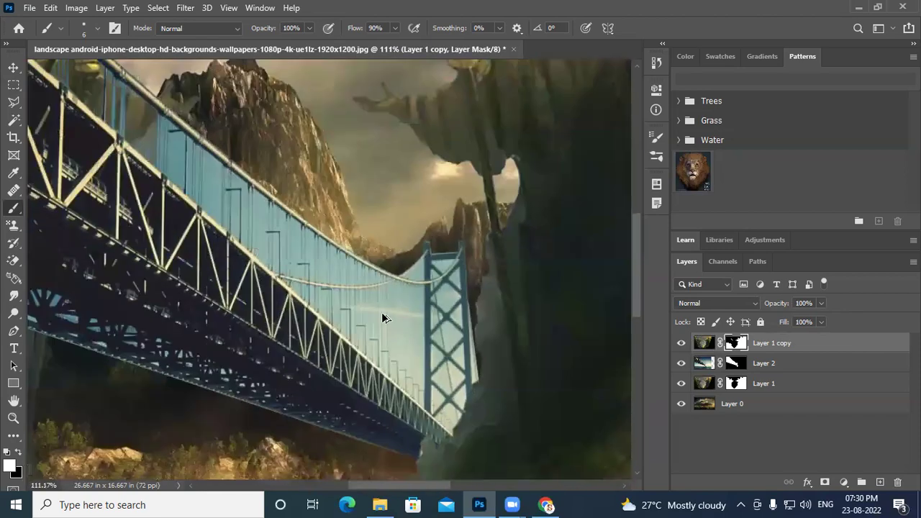
{"action": "left_click", "coordinate": [680, 364]}
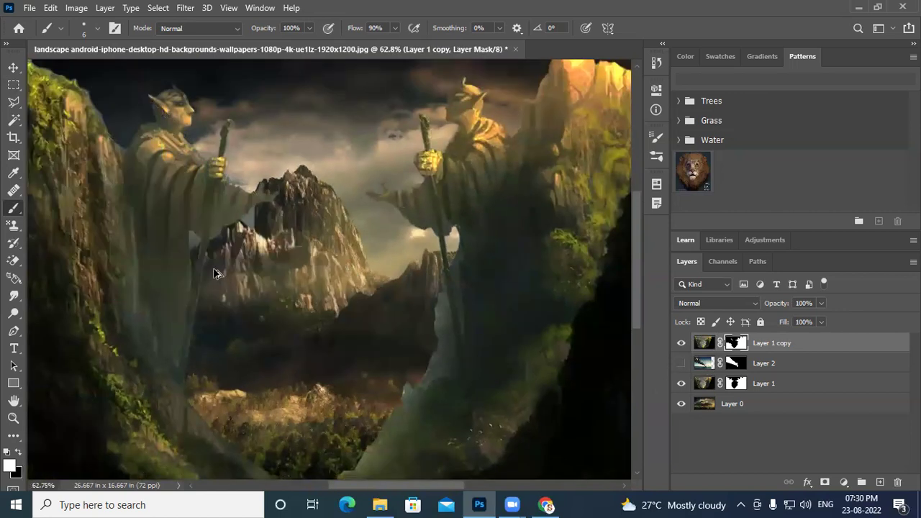
{"action": "scroll", "coordinate": [215, 273], "scroll_direction": "down", "scroll_amount": 3}
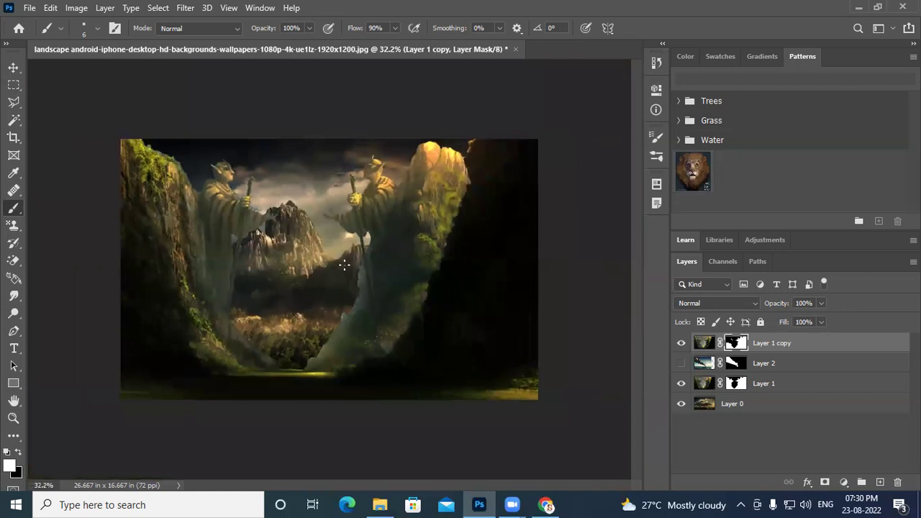
{"action": "left_click", "coordinate": [763, 369]}
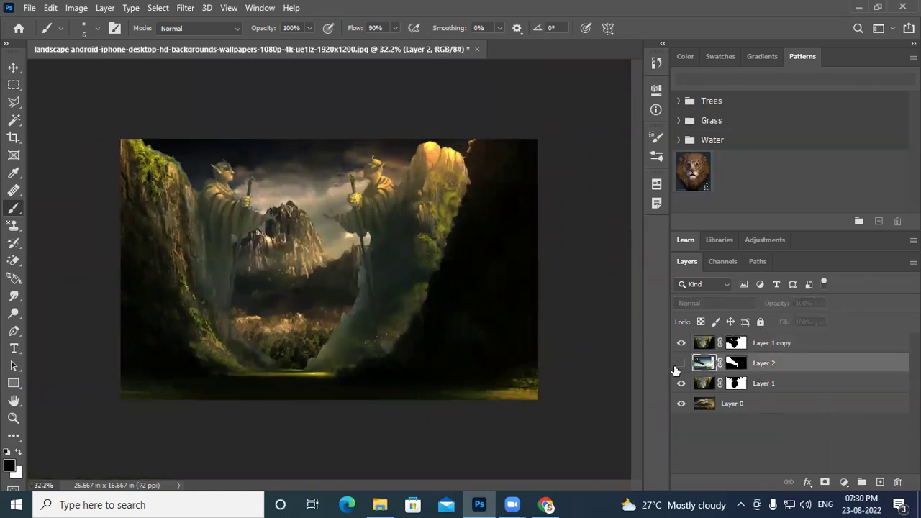
{"action": "key", "text": "Delete"}
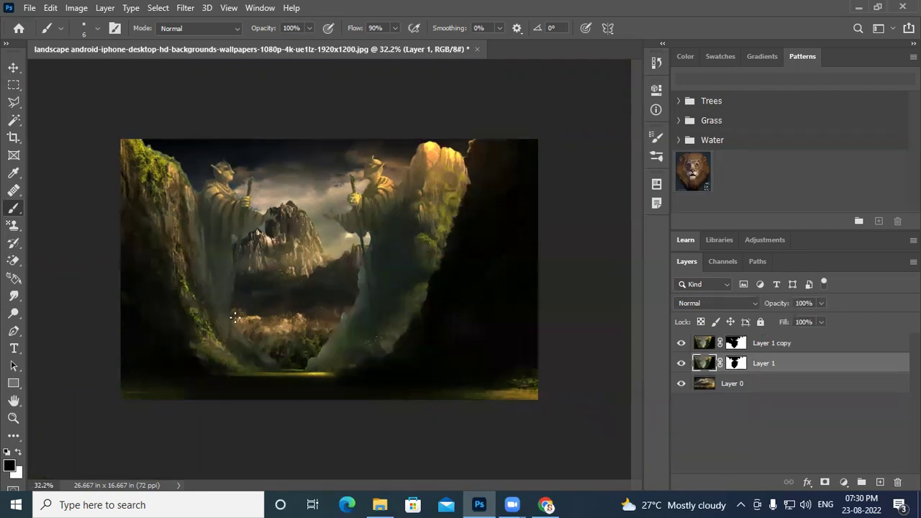
Compare the image with Layer 1 copy hidden and shown, and delete Layer 1 copy
{"action": "left_click", "coordinate": [784, 346]}
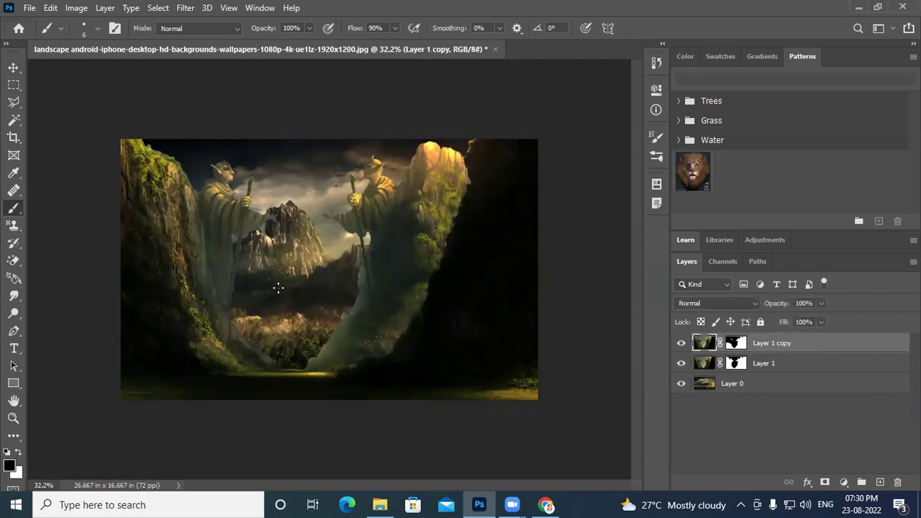
{"action": "scroll", "coordinate": [277, 237], "scroll_direction": "up", "scroll_amount": 6}
{"action": "left_click_drag", "start_coordinate": [270, 215], "coordinate": [311, 338]}
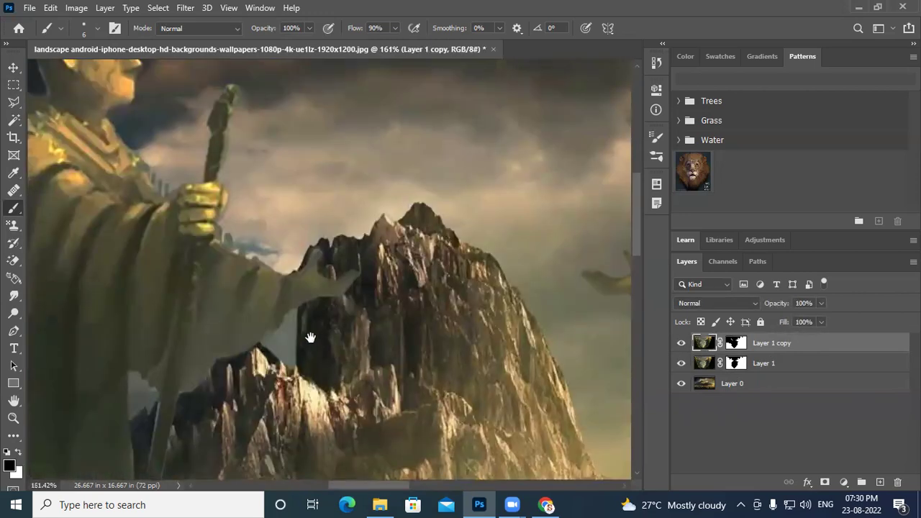
{"action": "left_click", "coordinate": [680, 344]}
{"action": "left_click", "coordinate": [681, 344]}
{"action": "key", "text": "Delete"}
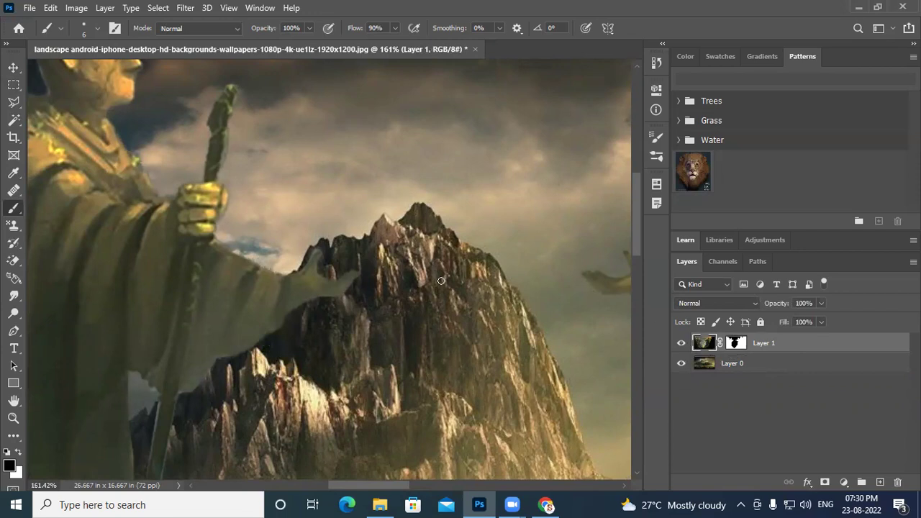
{"action": "scroll", "coordinate": [307, 307], "scroll_direction": "down", "scroll_amount": 5}
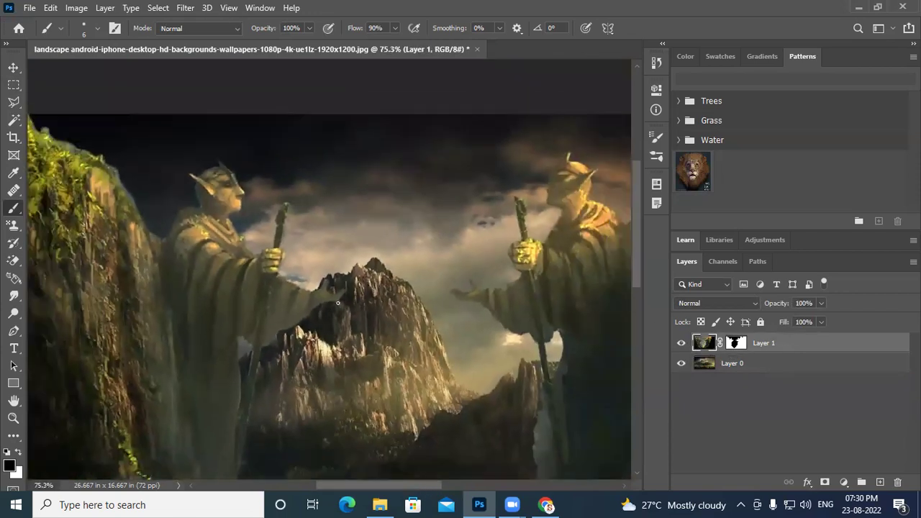
{"action": "scroll", "coordinate": [334, 295], "scroll_direction": "down", "scroll_amount": 1}
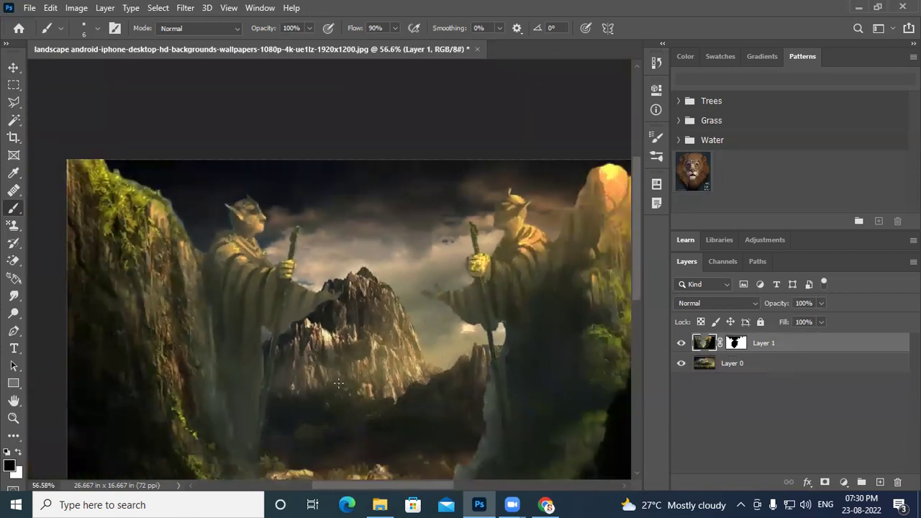
Switch to Chrome and browse the image results for "landscape mountain wallpaper 4k"
{"action": "left_click", "coordinate": [561, 503]}
{"action": "scroll", "coordinate": [396, 152], "scroll_direction": "up", "scroll_amount": 5}
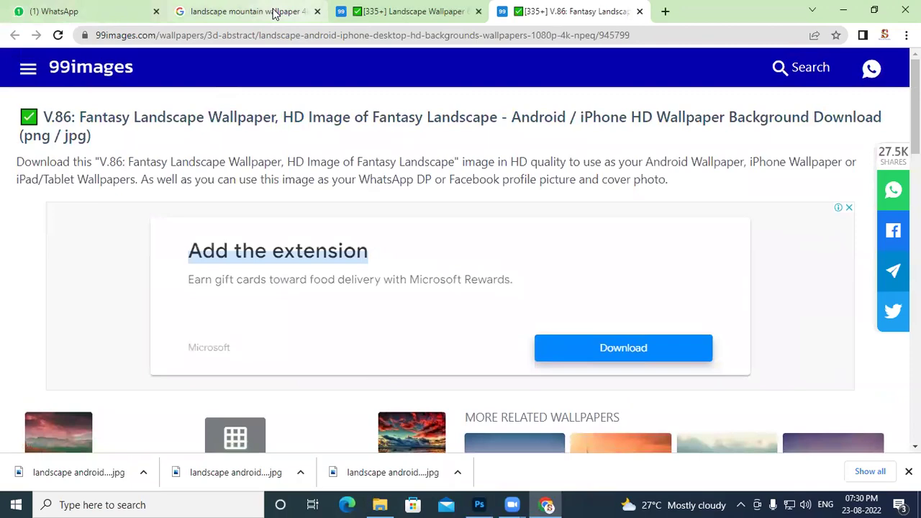
{"action": "left_click", "coordinate": [274, 12]}
{"action": "scroll", "coordinate": [335, 299], "scroll_direction": "up", "scroll_amount": 3}
{"action": "left_click", "coordinate": [505, 154]}
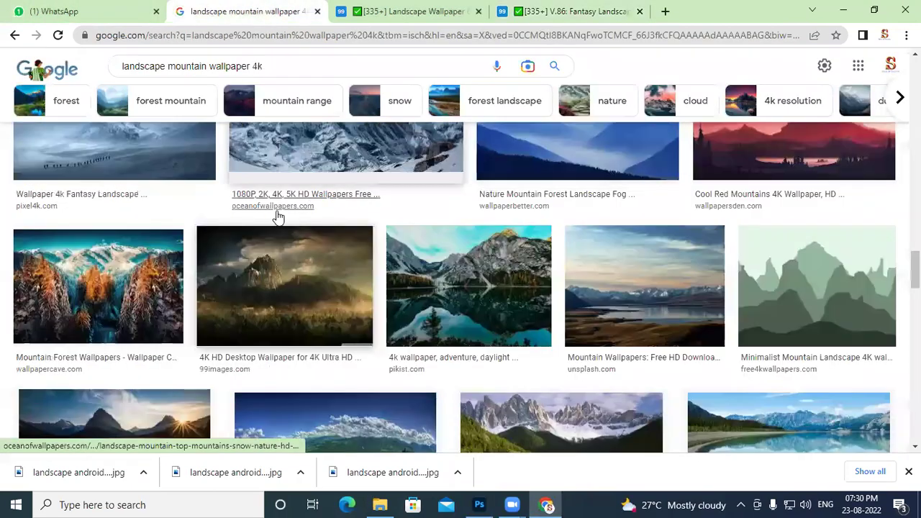
{"action": "scroll", "coordinate": [278, 212], "scroll_direction": "down", "scroll_amount": 3}
{"action": "scroll", "coordinate": [195, 201], "scroll_direction": "down", "scroll_amount": 10}
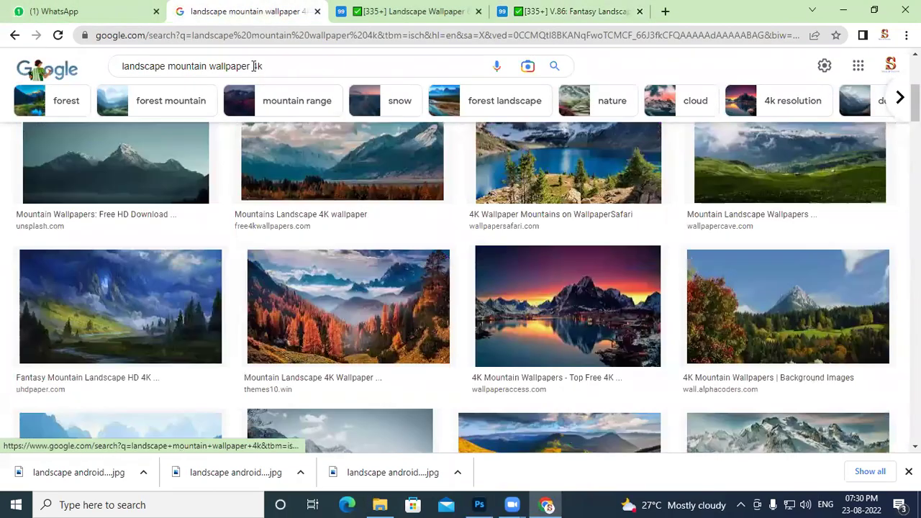
Search the images for "flyover mountain wallpaper 4k" and look through the results
{"action": "double_click", "coordinate": [149, 66]}
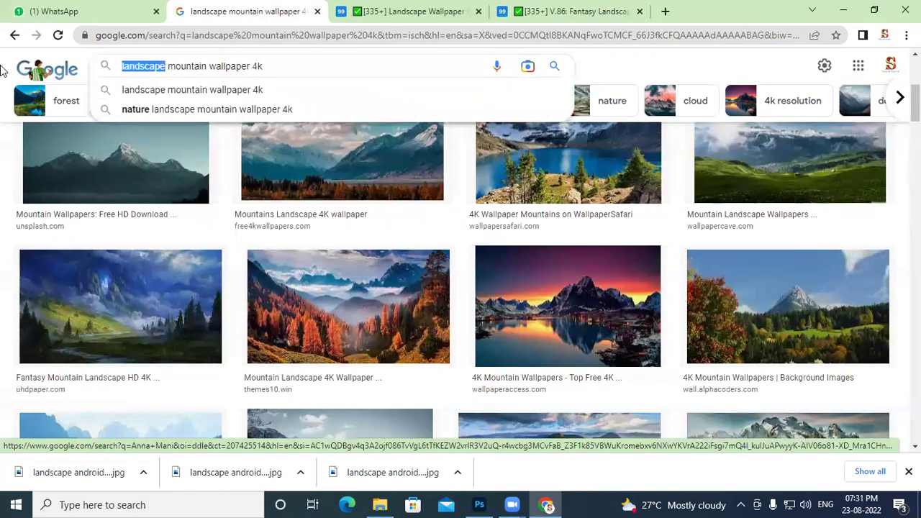
{"action": "key", "text": "BackSpace"}
{"action": "type", "text": "fly"}
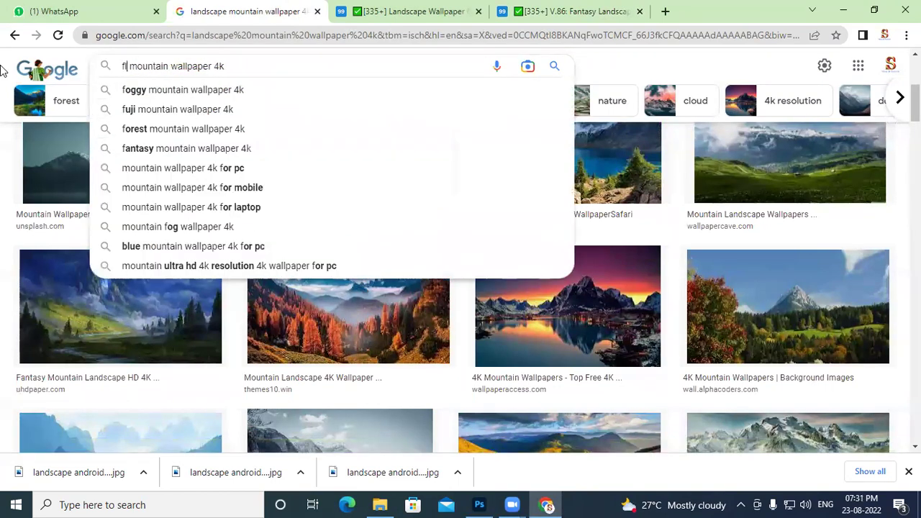
{"action": "type", "text": "over"}
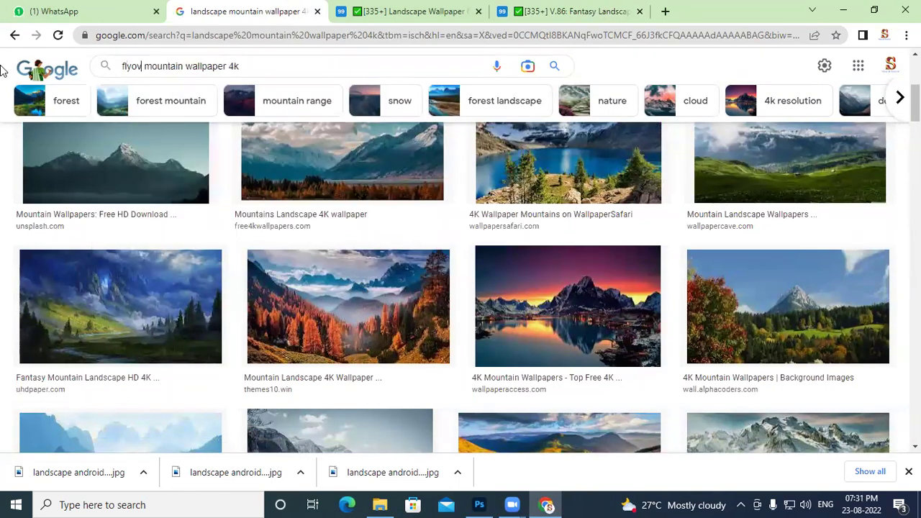
{"action": "key", "text": "Return"}
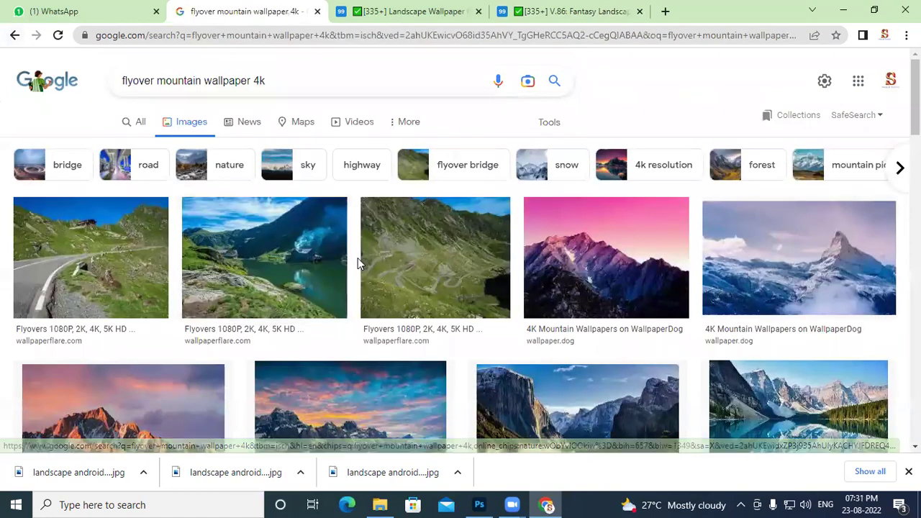
{"action": "scroll", "coordinate": [358, 259], "scroll_direction": "down", "scroll_amount": 10}
{"action": "scroll", "coordinate": [358, 267], "scroll_direction": "down", "scroll_amount": 3}
{"action": "scroll", "coordinate": [339, 288], "scroll_direction": "up", "scroll_amount": 13}
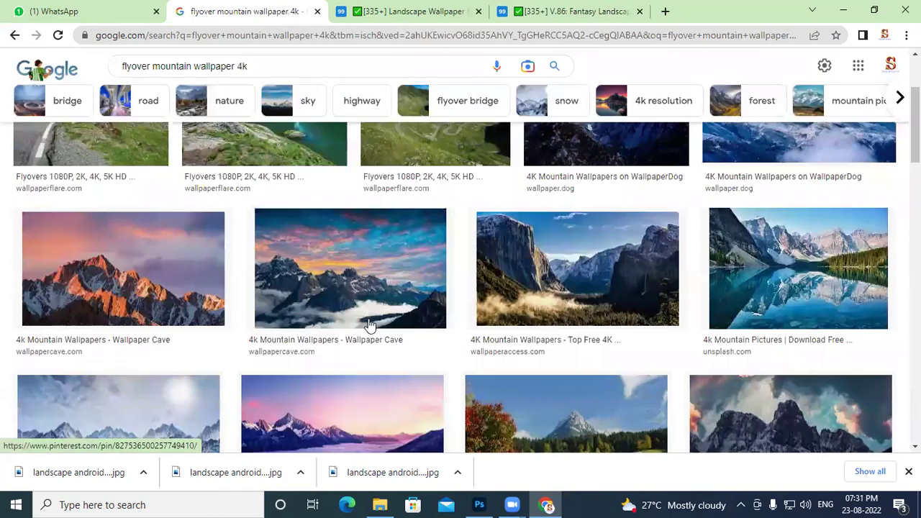
Change the image search to "flyover png wallpaper 4k" and browse the results for an isolated flyover
{"action": "left_click_drag", "start_coordinate": [154, 80], "coordinate": [202, 85]}
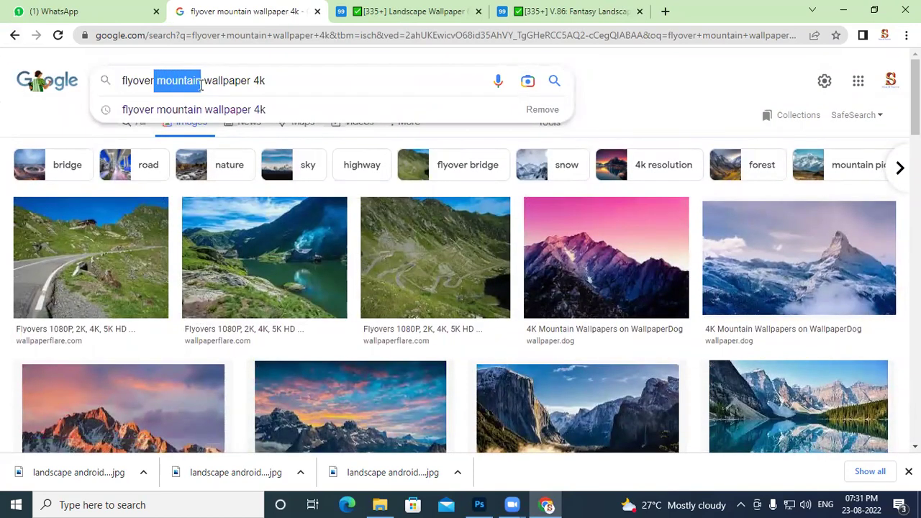
{"action": "type", "text": "png"}
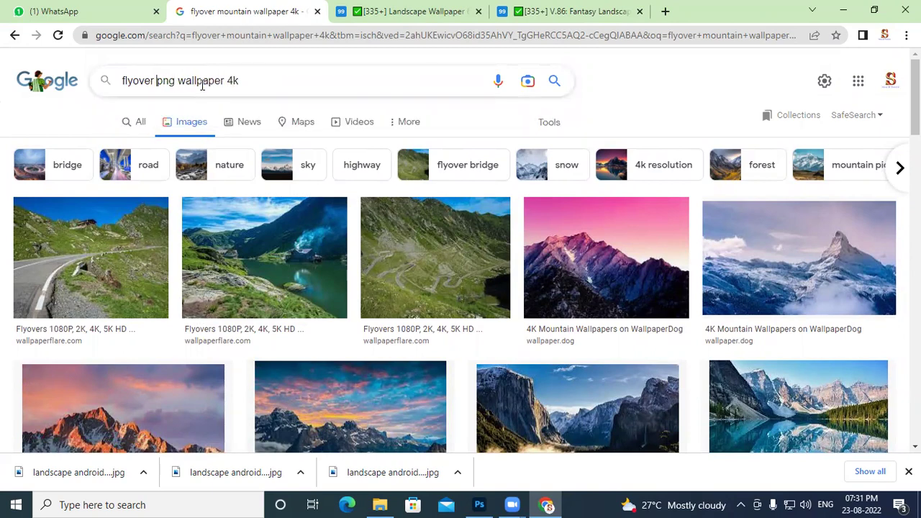
{"action": "key", "text": "Return"}
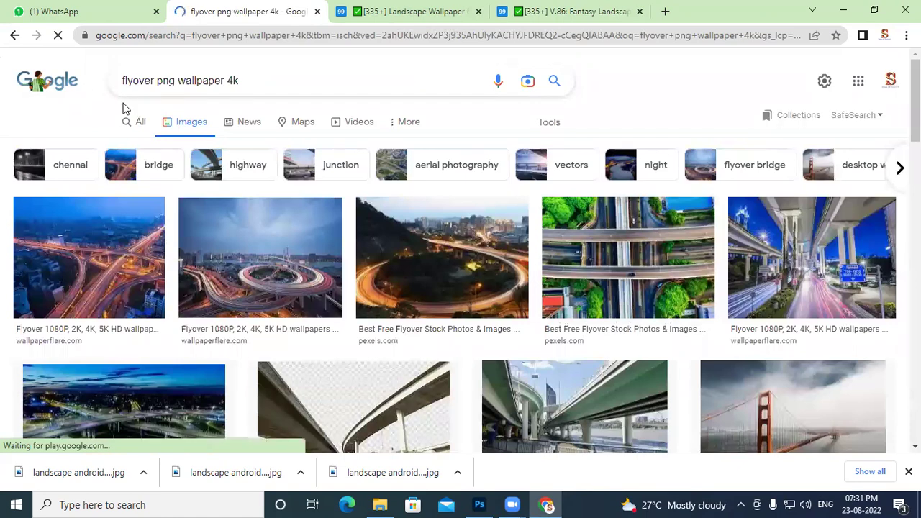
{"action": "scroll", "coordinate": [484, 315], "scroll_direction": "down", "scroll_amount": 1}
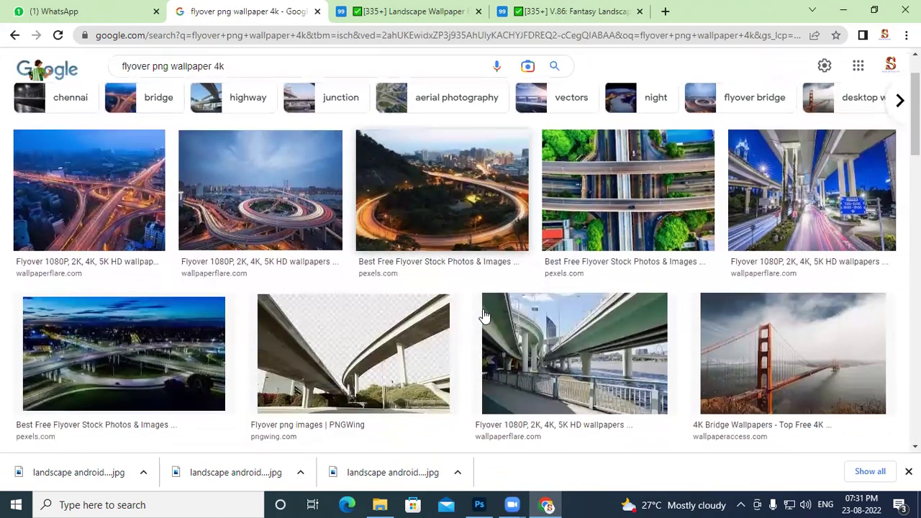
{"action": "scroll", "coordinate": [496, 317], "scroll_direction": "down", "scroll_amount": 1}
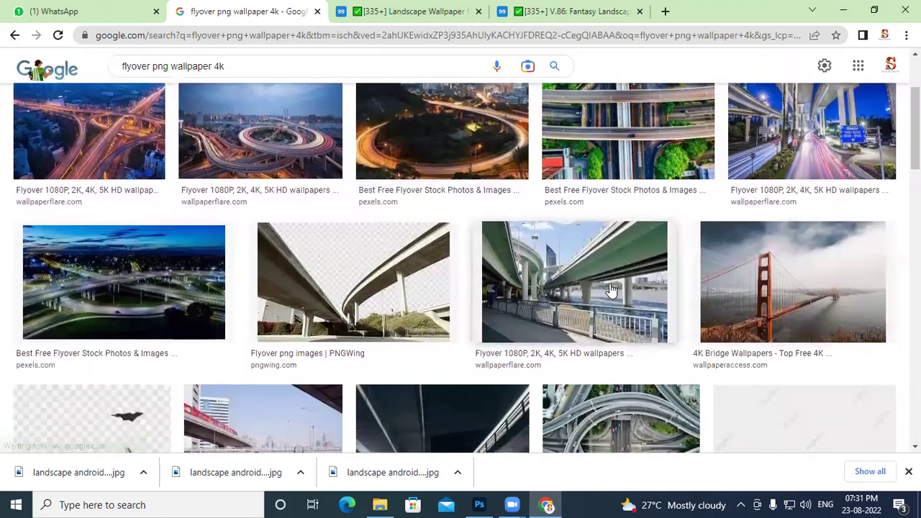
{"action": "scroll", "coordinate": [611, 290], "scroll_direction": "down", "scroll_amount": 1}
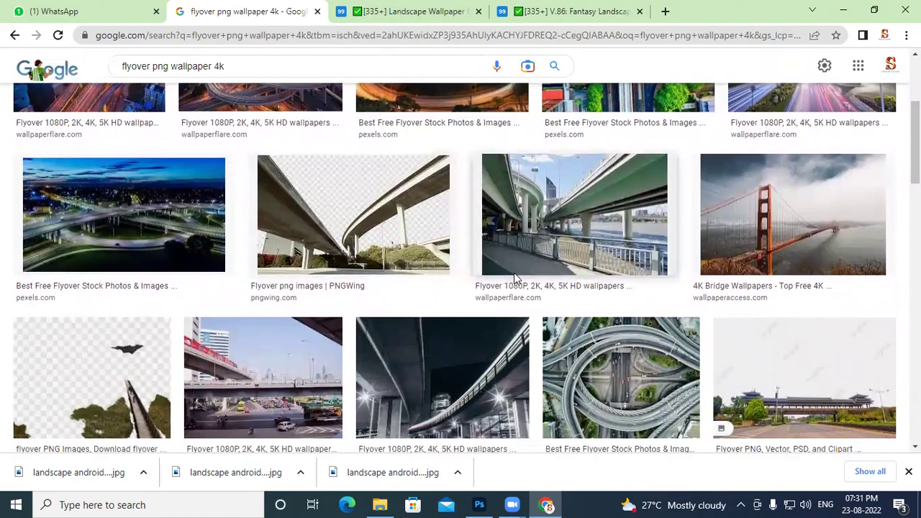
{"action": "scroll", "coordinate": [516, 279], "scroll_direction": "down", "scroll_amount": 2}
{"action": "scroll", "coordinate": [515, 279], "scroll_direction": "down", "scroll_amount": 4}
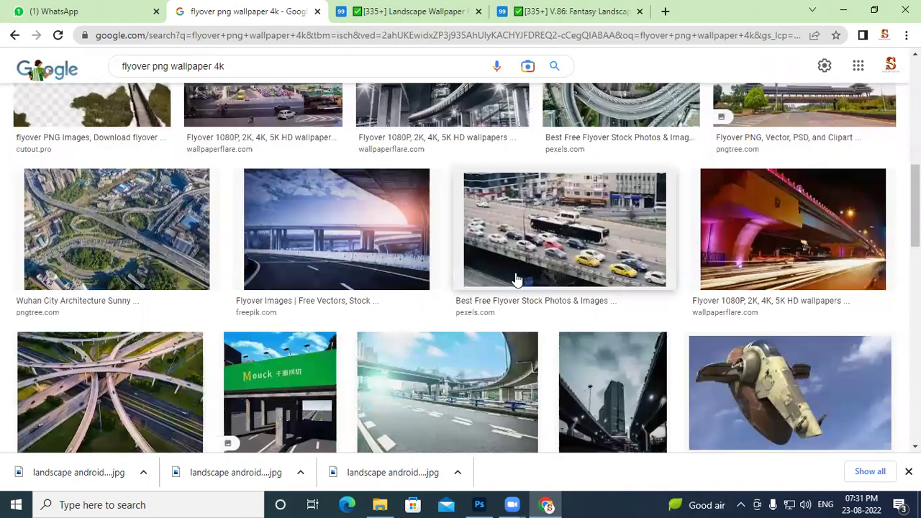
{"action": "scroll", "coordinate": [516, 279], "scroll_direction": "down", "scroll_amount": 3}
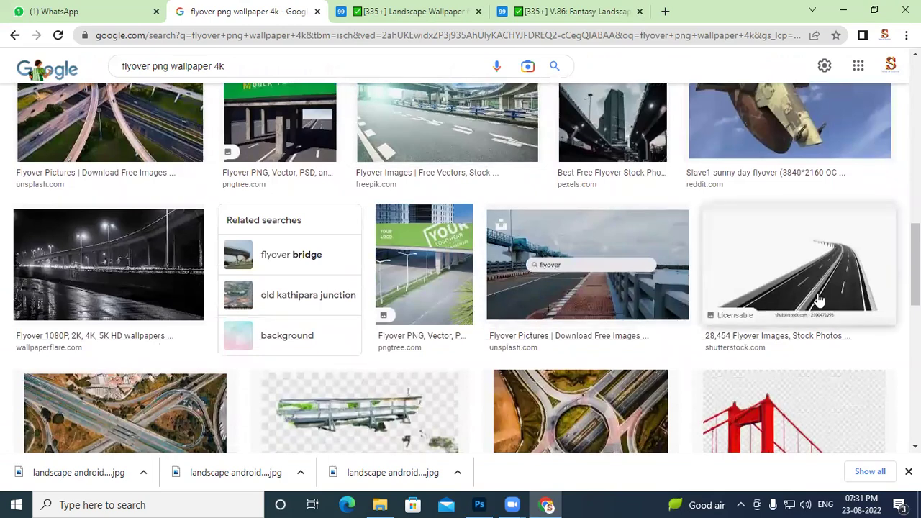
{"action": "scroll", "coordinate": [817, 295], "scroll_direction": "down", "scroll_amount": 2}
{"action": "scroll", "coordinate": [816, 295], "scroll_direction": "down", "scroll_amount": 3}
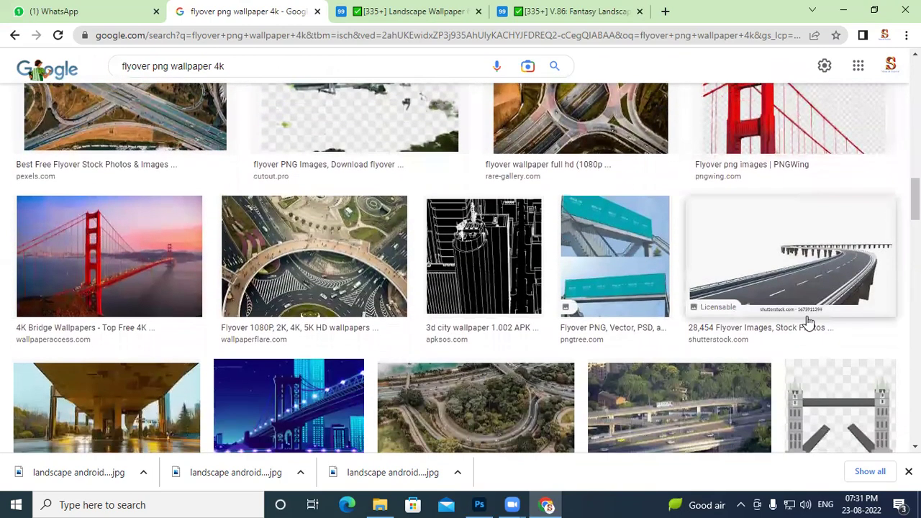
Preview the Shutterstock image of a curved flyover on white and look through its related images and searches
{"action": "left_click", "coordinate": [805, 270]}
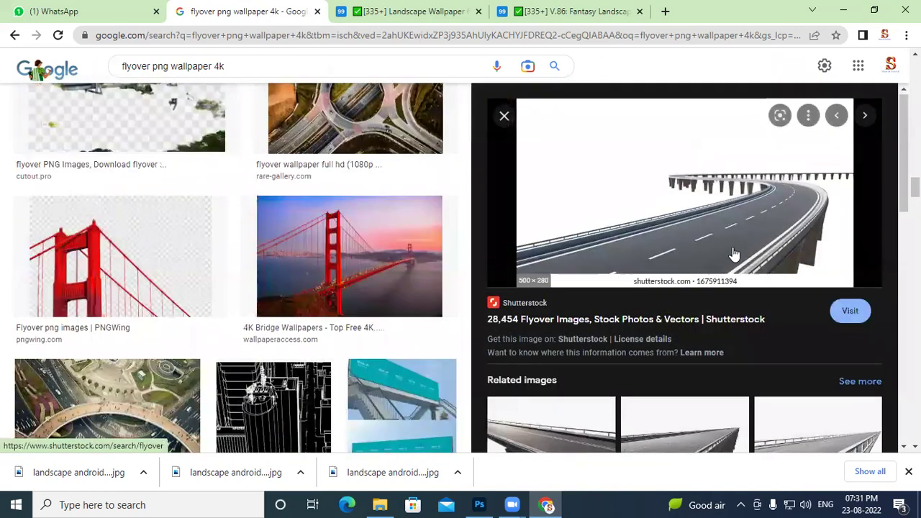
{"action": "scroll", "coordinate": [734, 254], "scroll_direction": "down", "scroll_amount": 3}
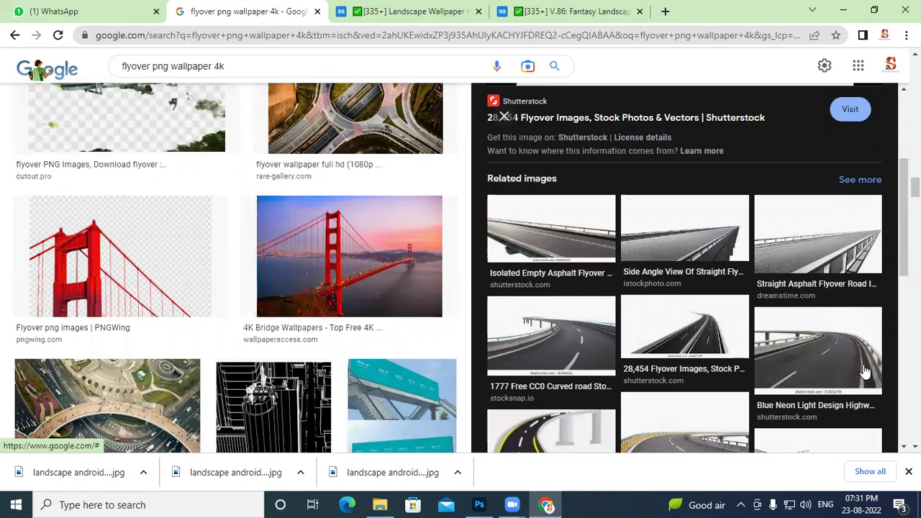
{"action": "scroll", "coordinate": [860, 363], "scroll_direction": "down", "scroll_amount": 2}
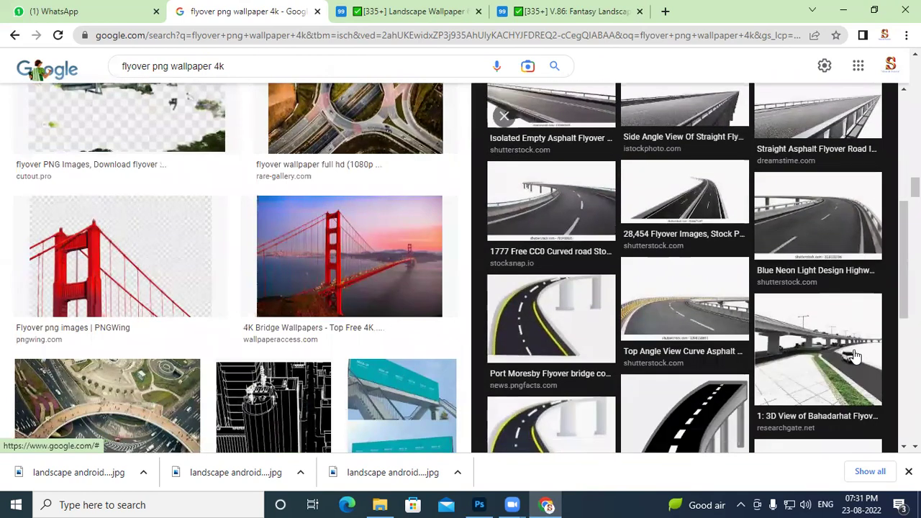
{"action": "scroll", "coordinate": [811, 332], "scroll_direction": "down", "scroll_amount": 2}
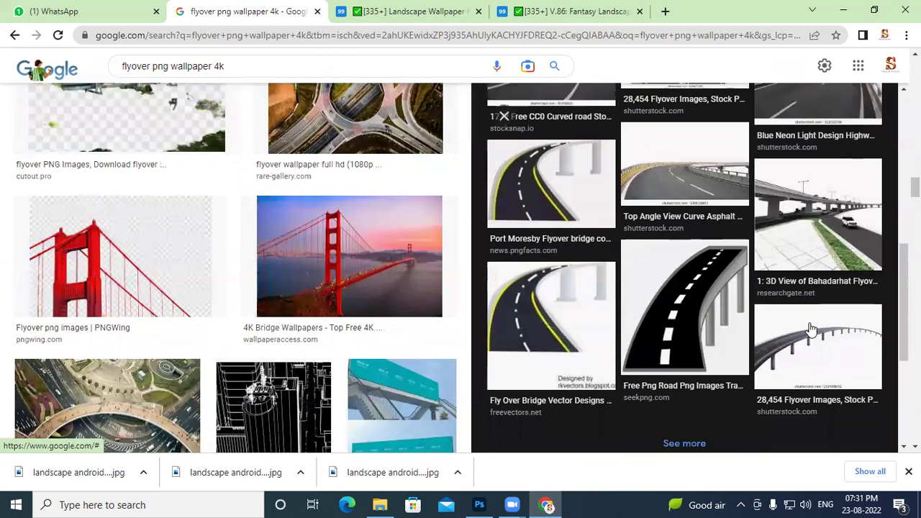
{"action": "scroll", "coordinate": [792, 297], "scroll_direction": "down", "scroll_amount": 4}
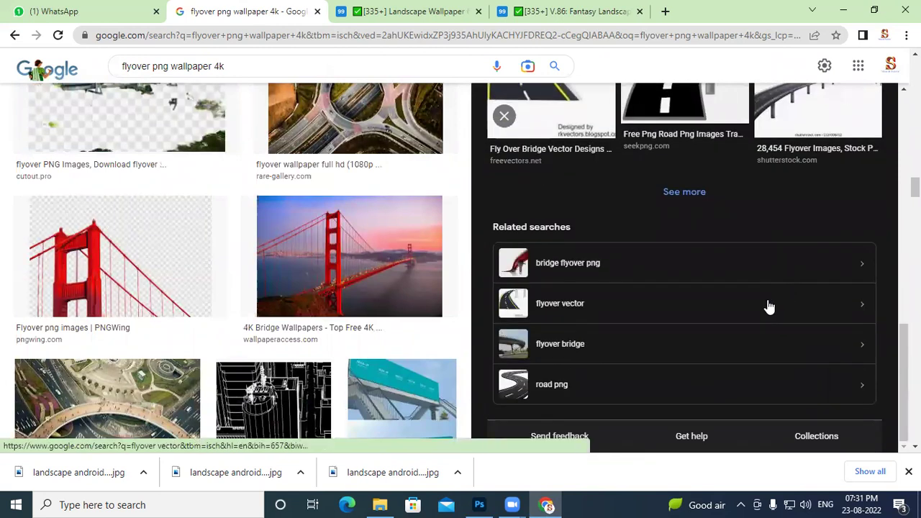
Open the related search "flyover bridge" and browse its image results
{"action": "left_click", "coordinate": [557, 344]}
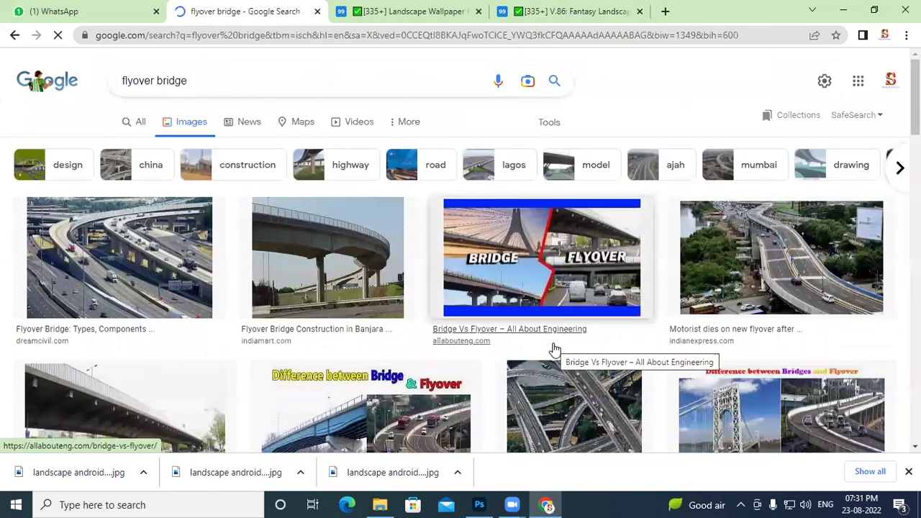
{"action": "scroll", "coordinate": [522, 347], "scroll_direction": "down", "scroll_amount": 1}
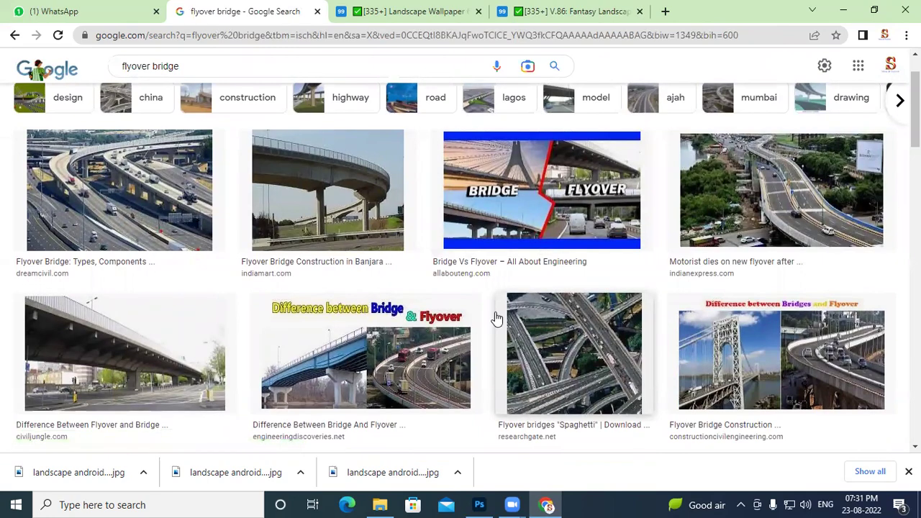
{"action": "scroll", "coordinate": [497, 318], "scroll_direction": "down", "scroll_amount": 4}
{"action": "scroll", "coordinate": [475, 309], "scroll_direction": "up", "scroll_amount": 3}
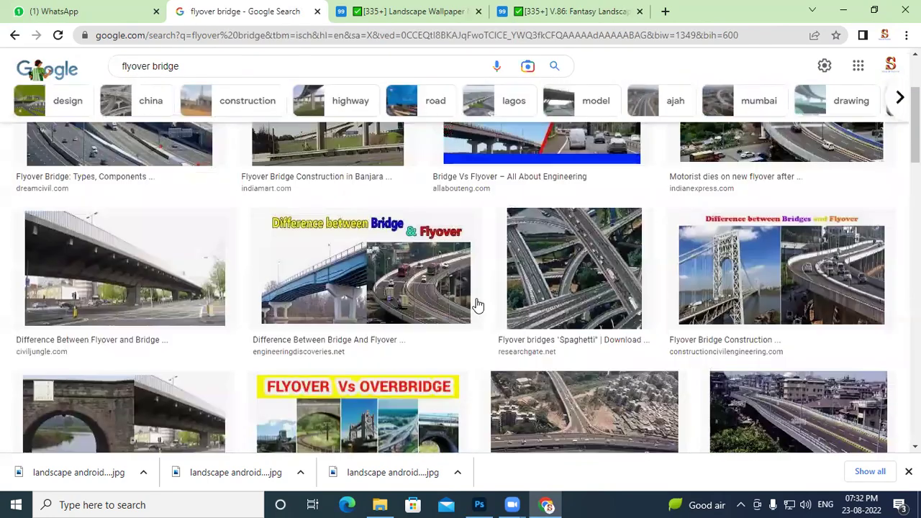
{"action": "scroll", "coordinate": [477, 305], "scroll_direction": "up", "scroll_amount": 1}
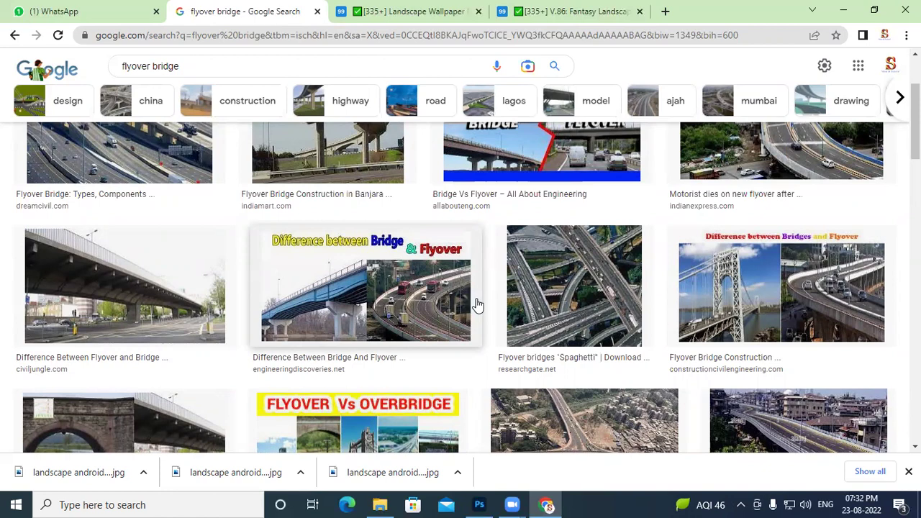
{"action": "scroll", "coordinate": [477, 305], "scroll_direction": "down", "scroll_amount": 4}
{"action": "scroll", "coordinate": [476, 305], "scroll_direction": "down", "scroll_amount": 2}
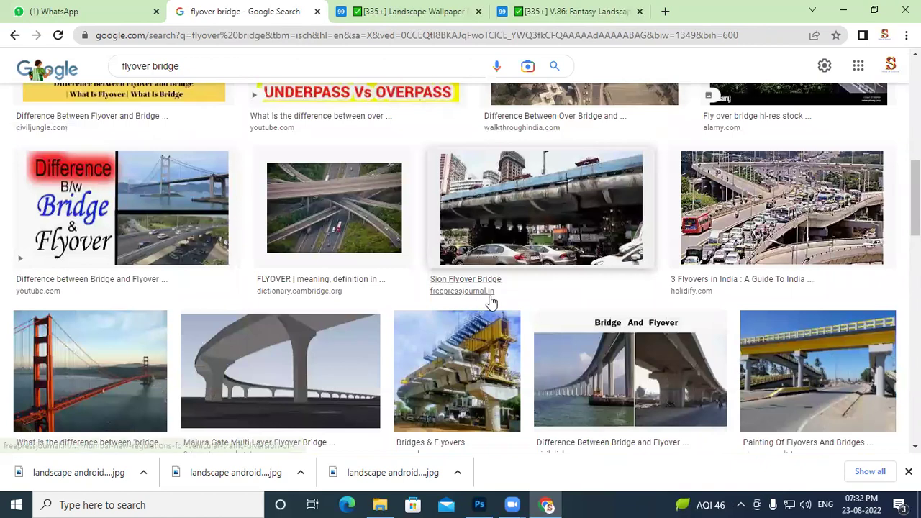
Preview the red suspension bridge image from quora.com, look over its related images and the neighbouring results, and close the preview
{"action": "left_click", "coordinate": [107, 421]}
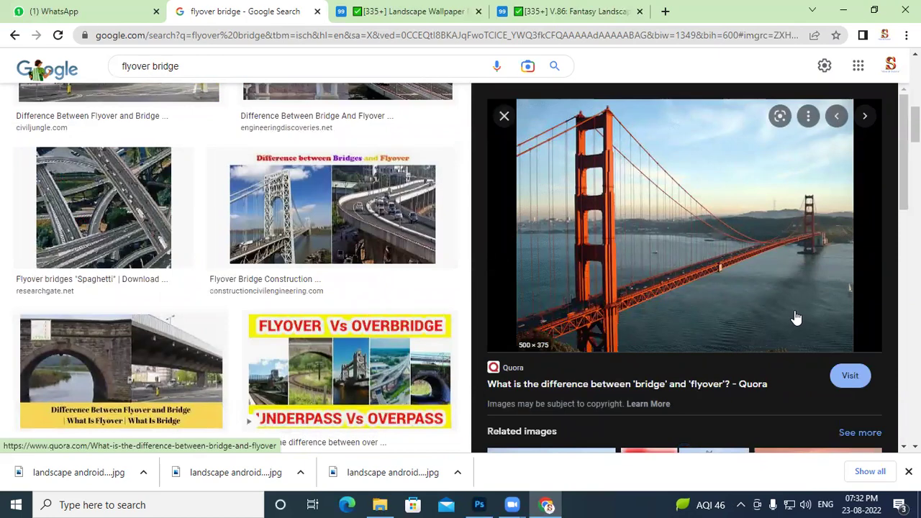
{"action": "scroll", "coordinate": [796, 315], "scroll_direction": "down", "scroll_amount": 4}
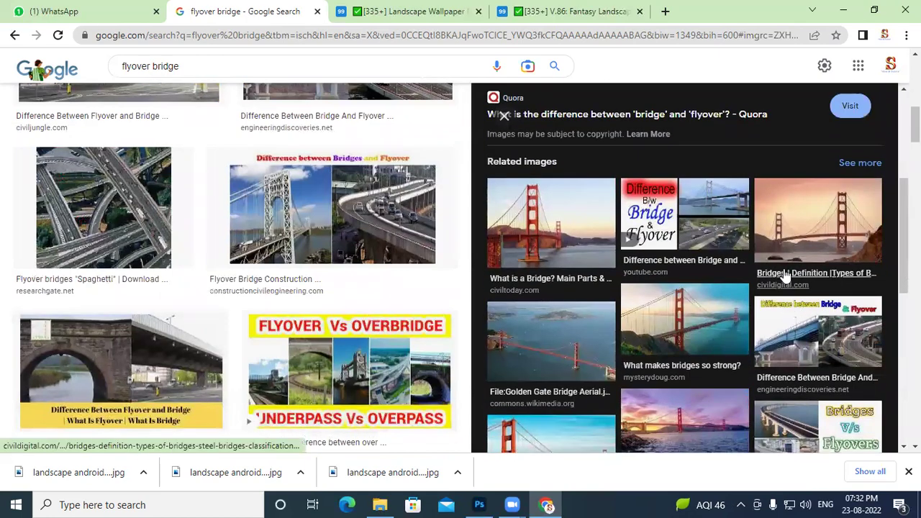
{"action": "scroll", "coordinate": [779, 279], "scroll_direction": "down", "scroll_amount": 1}
{"action": "scroll", "coordinate": [780, 279], "scroll_direction": "down", "scroll_amount": 4}
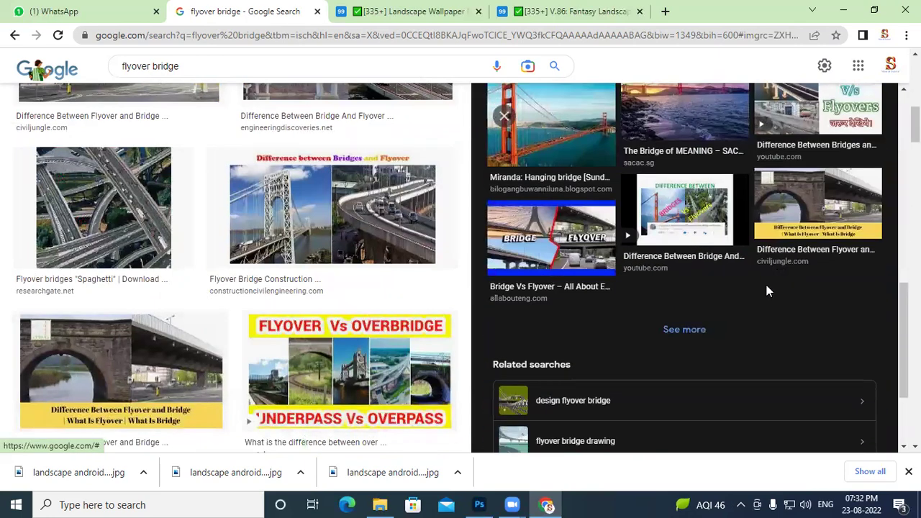
{"action": "scroll", "coordinate": [266, 338], "scroll_direction": "down", "scroll_amount": 8}
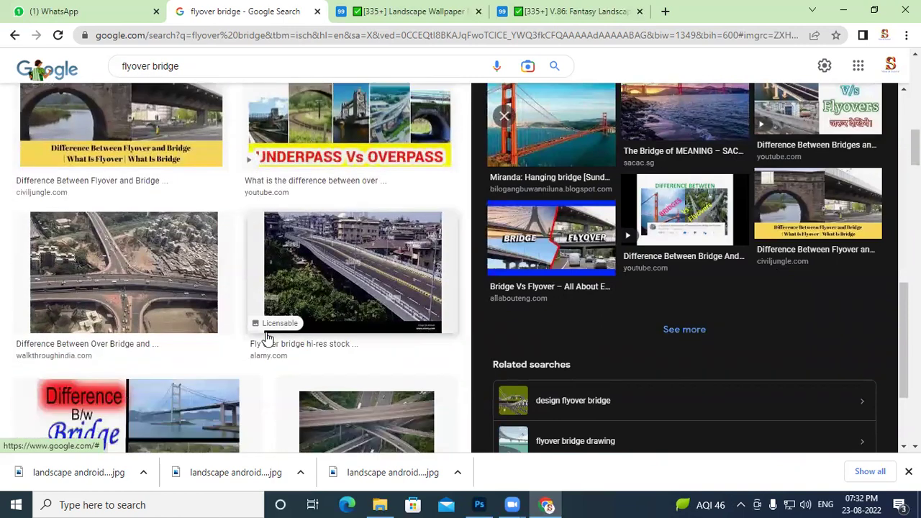
{"action": "scroll", "coordinate": [267, 339], "scroll_direction": "down", "scroll_amount": 4}
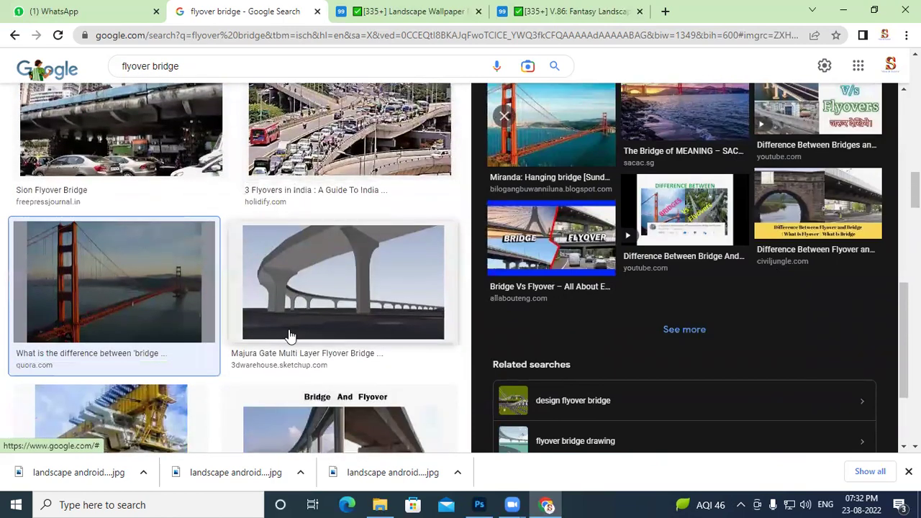
{"action": "scroll", "coordinate": [290, 336], "scroll_direction": "down", "scroll_amount": 3}
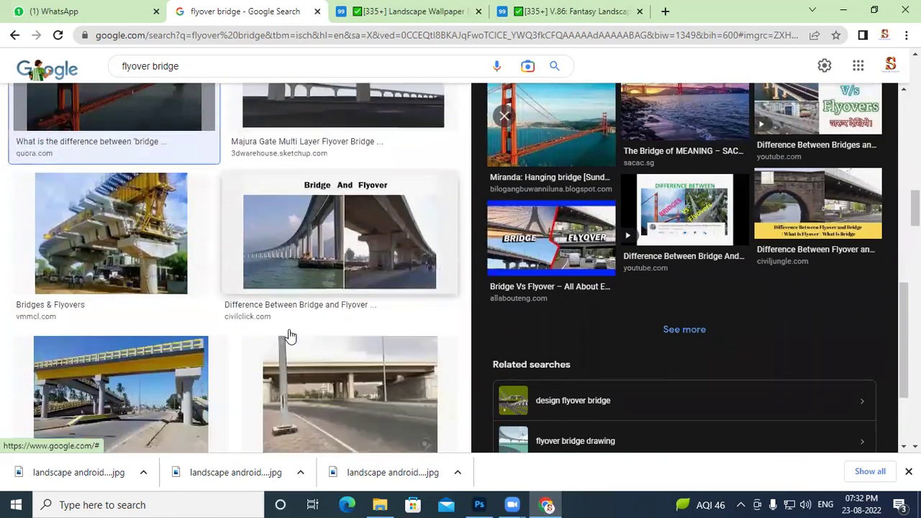
{"action": "scroll", "coordinate": [289, 336], "scroll_direction": "up", "scroll_amount": 4}
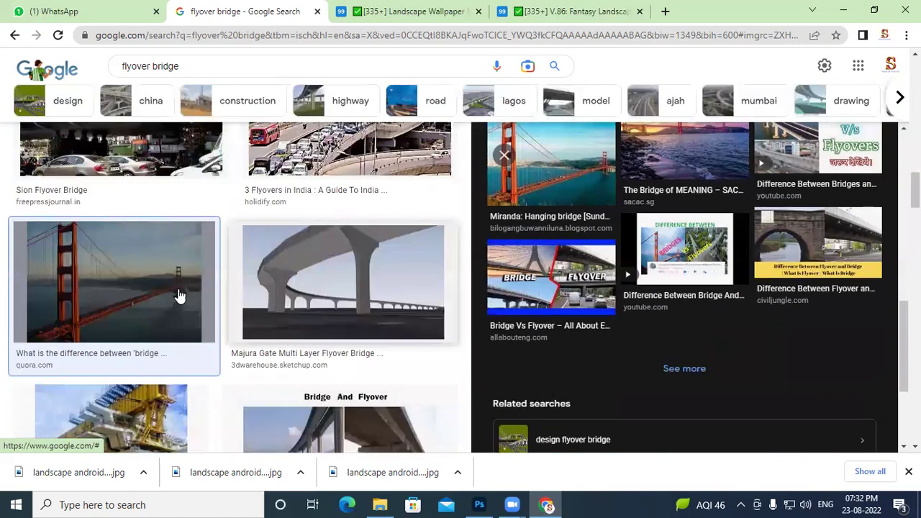
{"action": "left_click", "coordinate": [154, 302]}
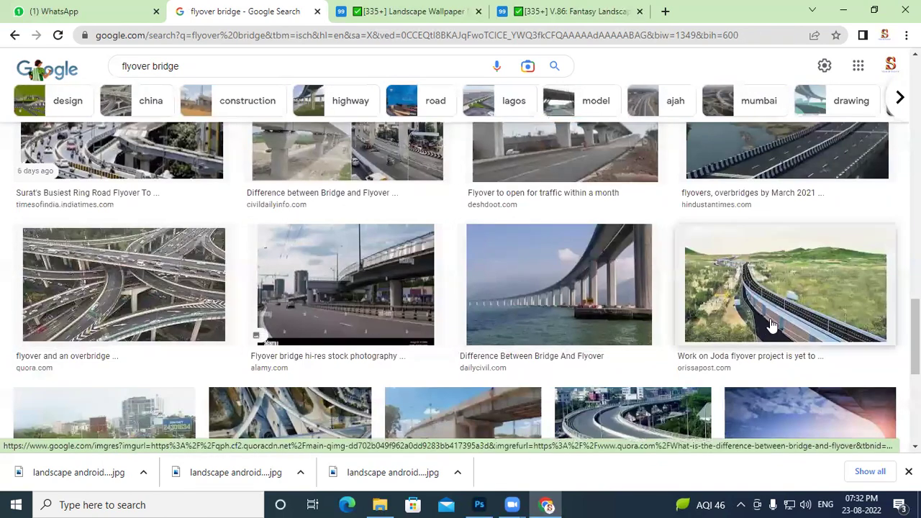
Browse further down the "flyover bridge" image results for a bridge that suits the landscape
{"action": "scroll", "coordinate": [770, 329], "scroll_direction": "down", "scroll_amount": 5}
{"action": "scroll", "coordinate": [769, 317], "scroll_direction": "down", "scroll_amount": 6}
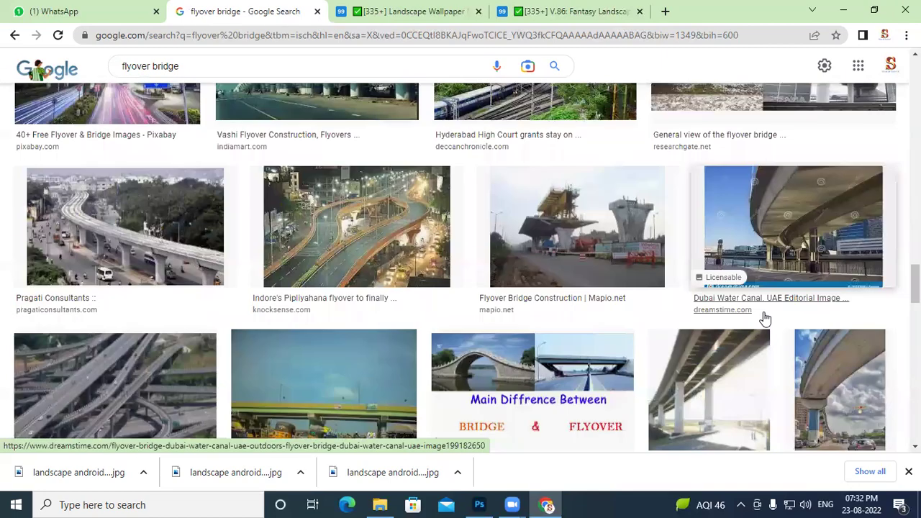
{"action": "scroll", "coordinate": [765, 319], "scroll_direction": "down", "scroll_amount": 4}
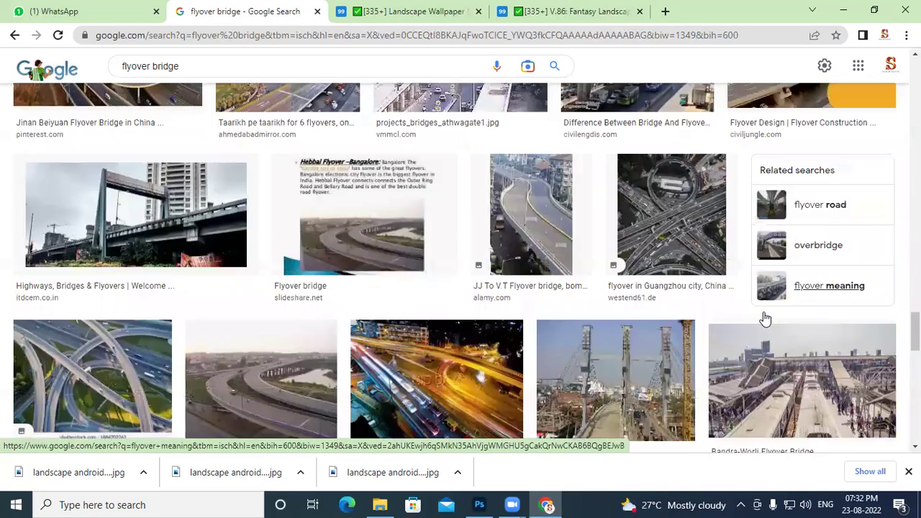
{"action": "scroll", "coordinate": [765, 319], "scroll_direction": "down", "scroll_amount": 3}
{"action": "scroll", "coordinate": [757, 327], "scroll_direction": "down", "scroll_amount": 5}
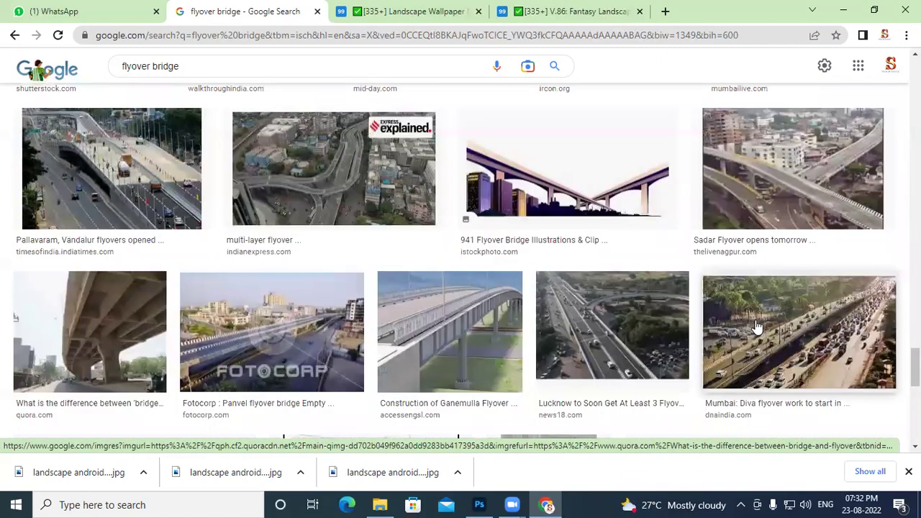
Replace the image search with "hanging bridge" and browse the results for a bridge that suits the landscape
{"action": "scroll", "coordinate": [757, 327], "scroll_direction": "down", "scroll_amount": 5}
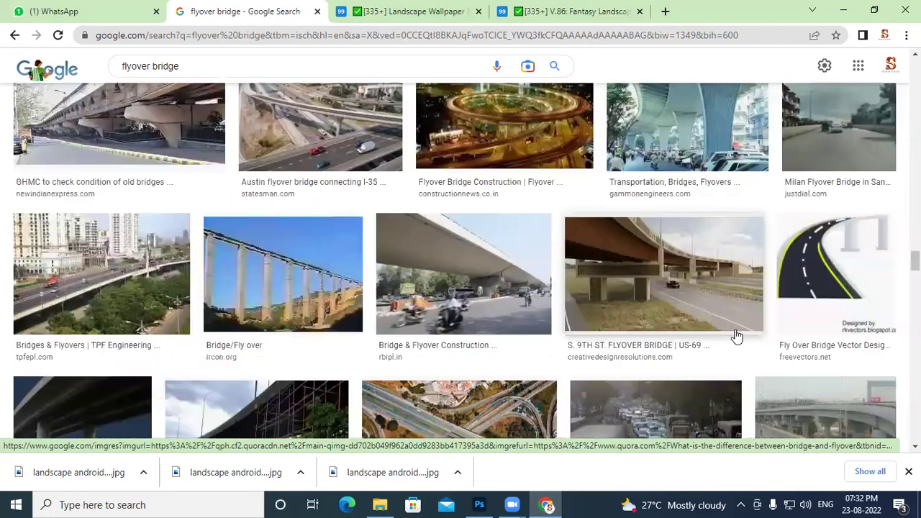
{"action": "scroll", "coordinate": [36, 72], "scroll_direction": "up", "scroll_amount": 15}
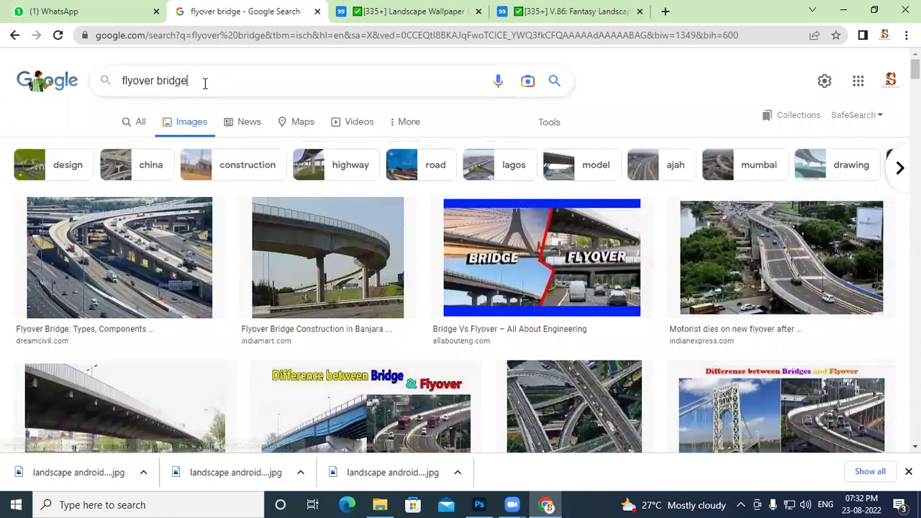
{"action": "left_click", "coordinate": [151, 84]}
{"action": "left_click_drag", "start_coordinate": [152, 80], "coordinate": [65, 84]}
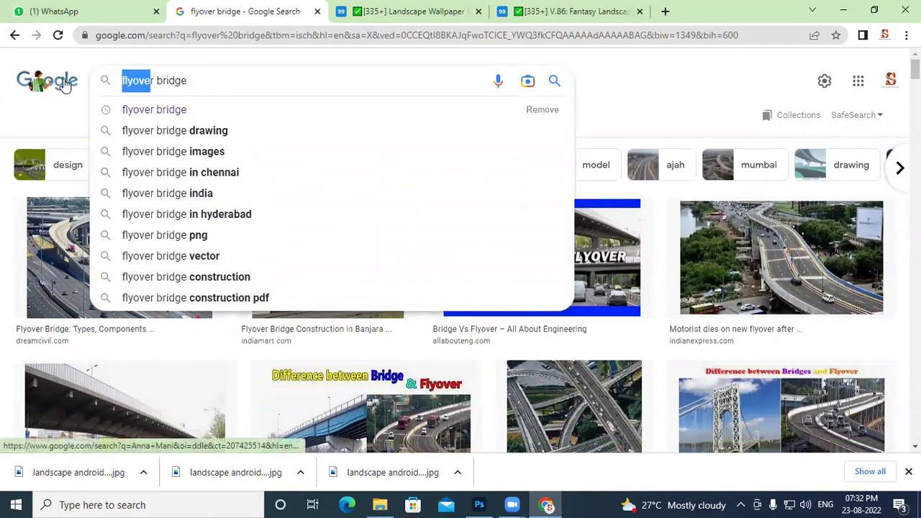
{"action": "type", "text": "ha"}
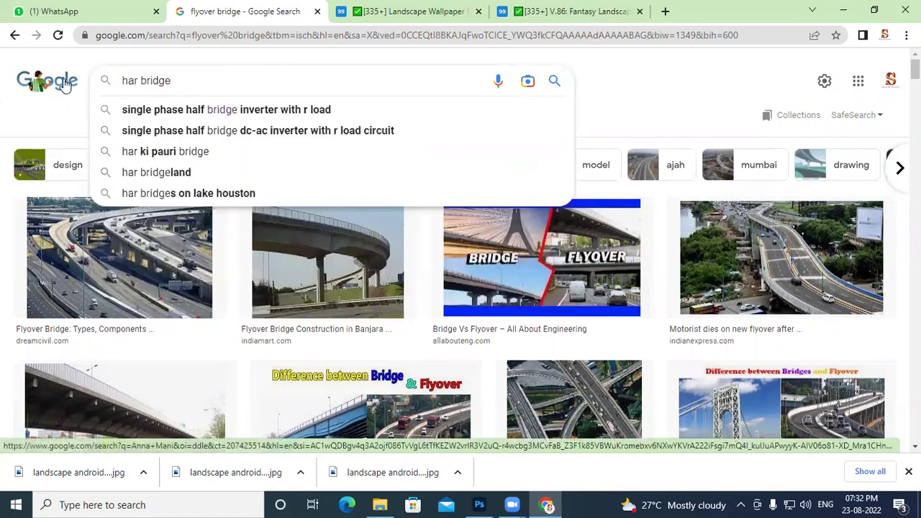
{"action": "type", "text": "nging"}
{"action": "key", "text": "Delete"}
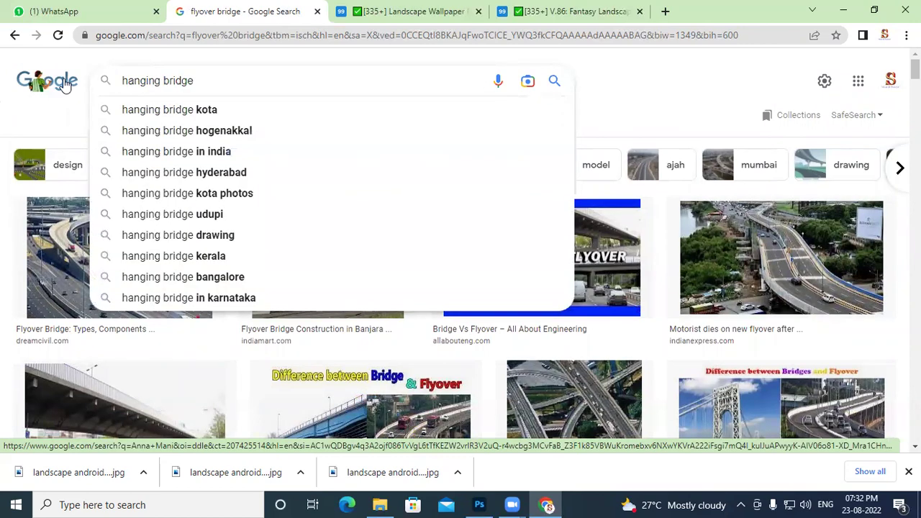
{"action": "key", "text": "Return"}
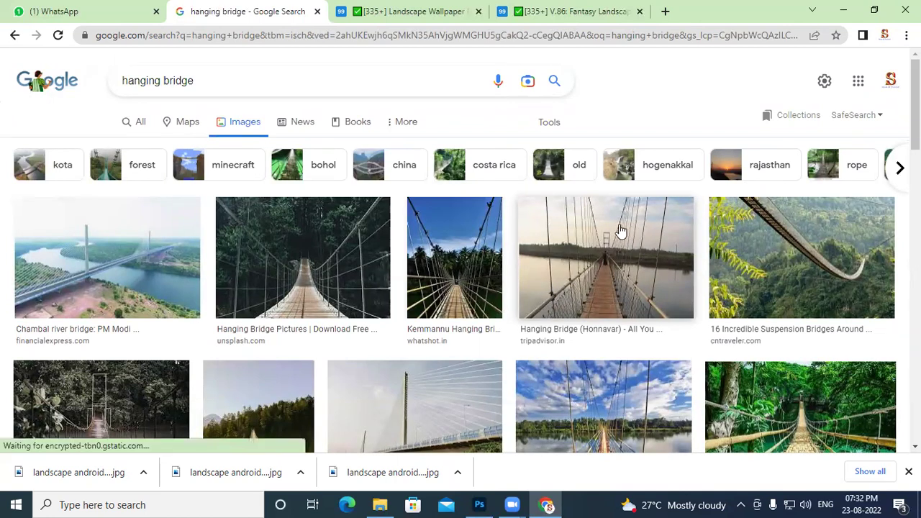
{"action": "scroll", "coordinate": [727, 266], "scroll_direction": "down", "scroll_amount": 2}
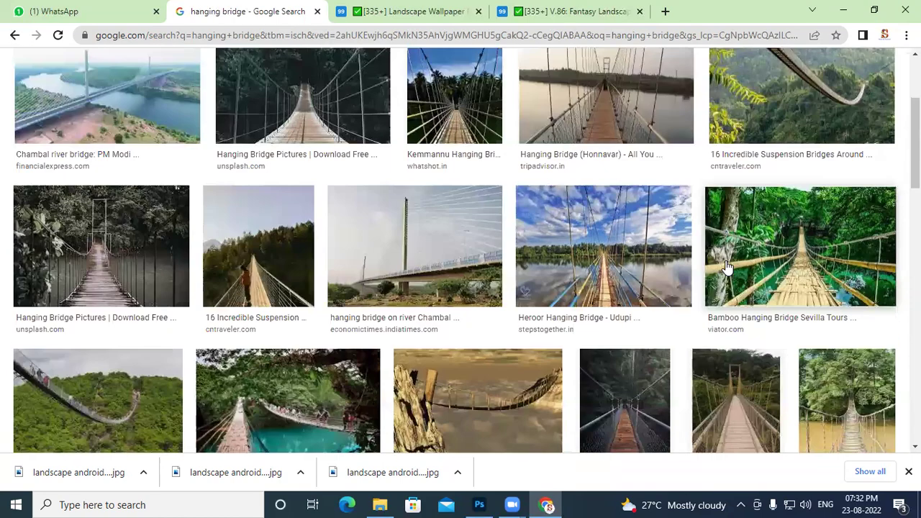
{"action": "scroll", "coordinate": [727, 267], "scroll_direction": "down", "scroll_amount": 1}
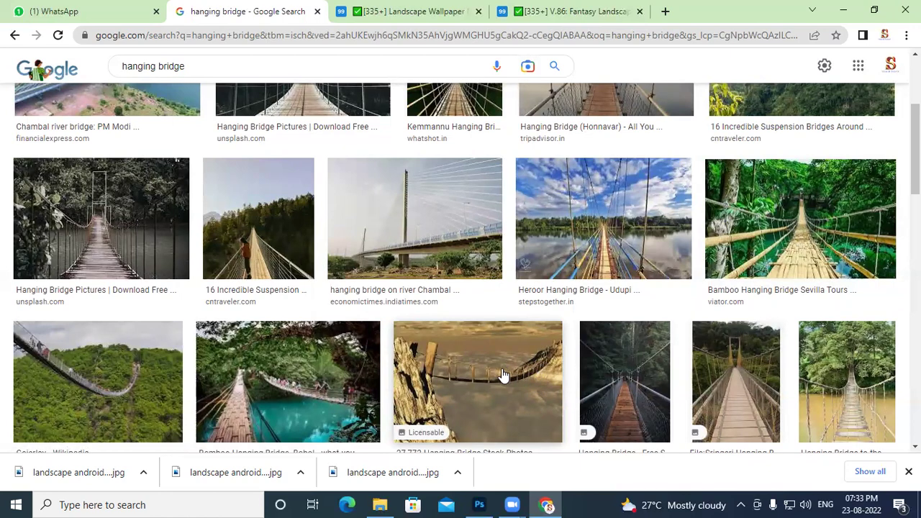
Refine the image search to "hanging bridge png" to find cut-out bridges
{"action": "scroll", "coordinate": [468, 367], "scroll_direction": "up", "scroll_amount": 3}
{"action": "left_click", "coordinate": [213, 69]}
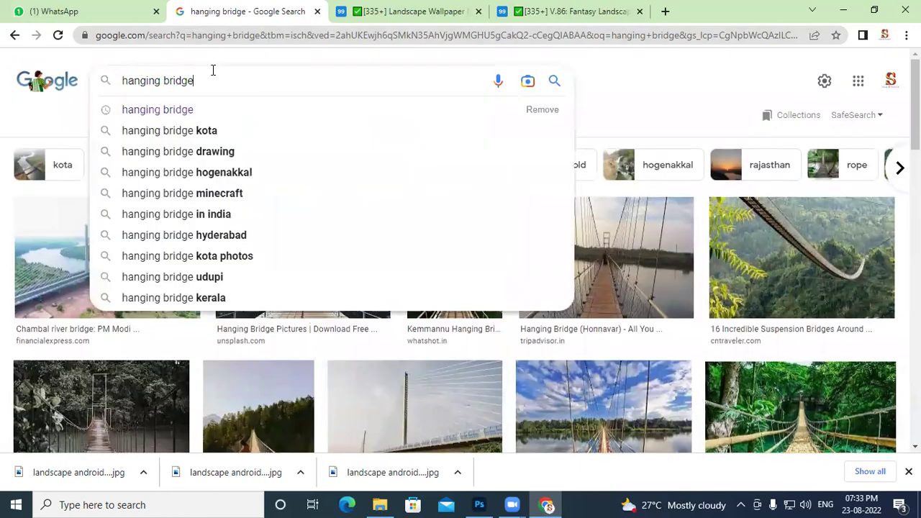
{"action": "type", "text": "p"}
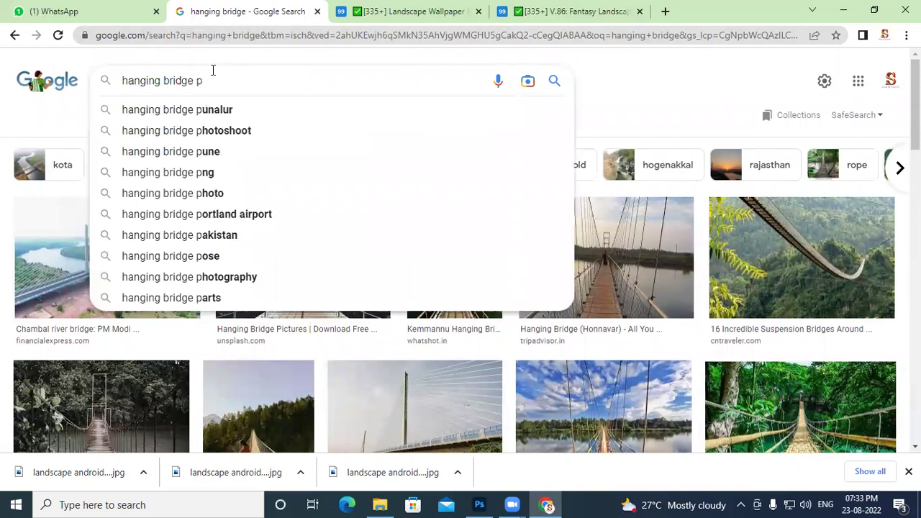
{"action": "type", "text": "mg"}
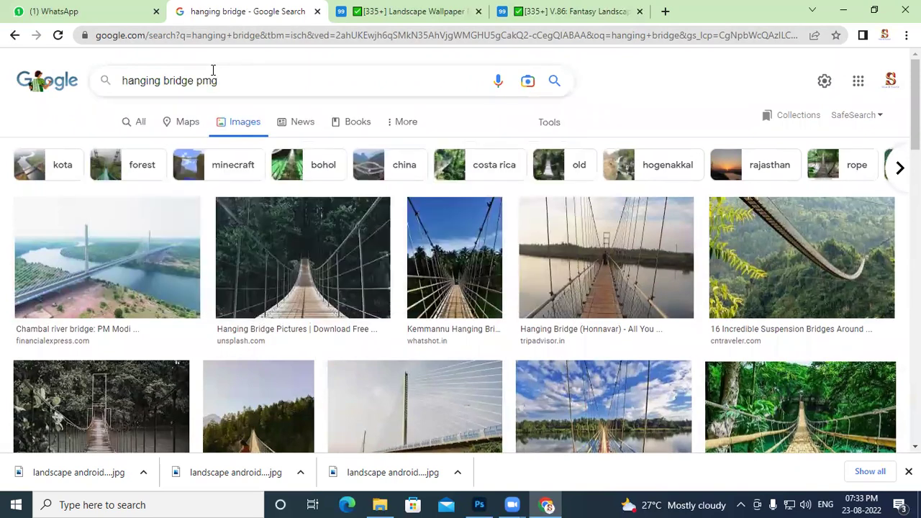
{"action": "key", "text": "Return"}
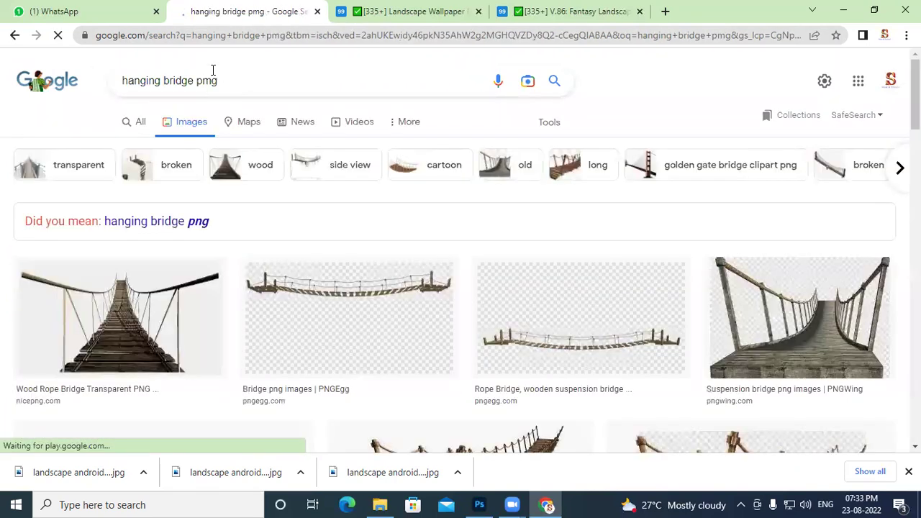
{"action": "left_click_drag", "start_coordinate": [204, 81], "coordinate": [213, 82]}
{"action": "type", "text": "n"}
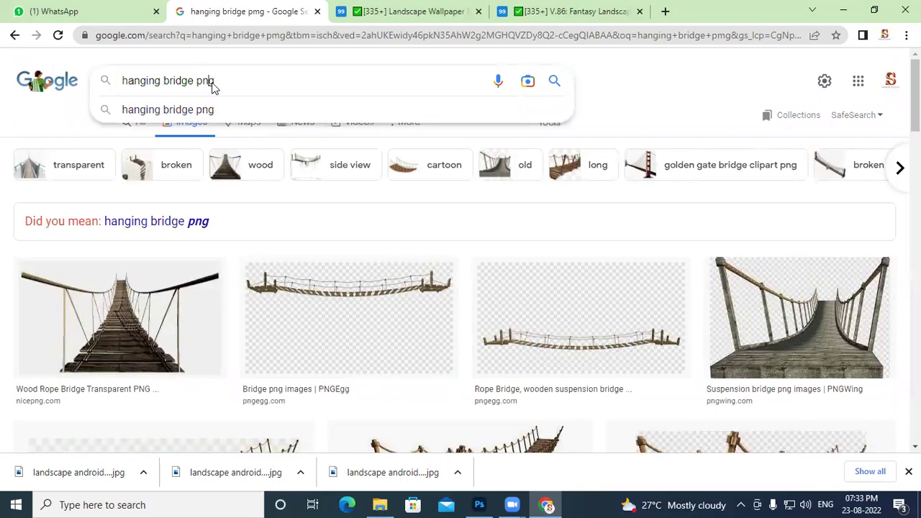
{"action": "key", "text": "Return"}
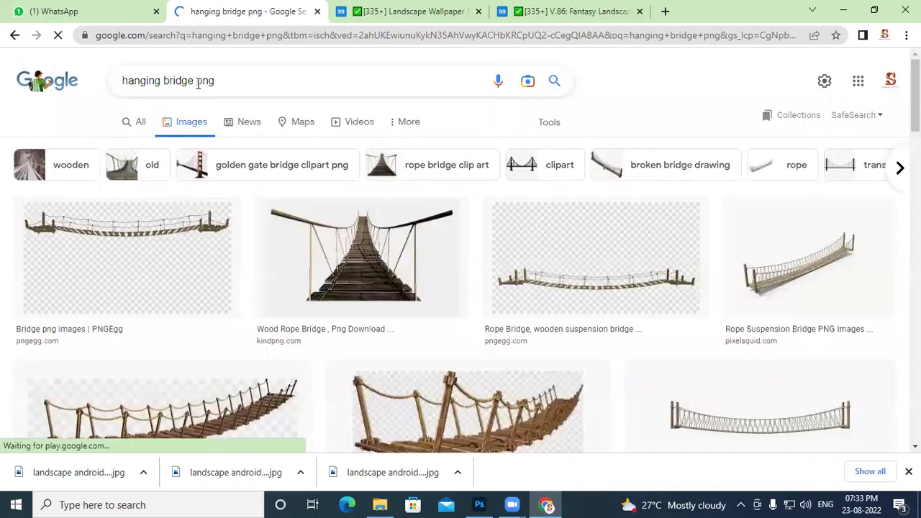
Preview the PNGWing suspension bridge image and the favpng.com Simple Suspension Bridge clip art from the results
{"action": "left_click", "coordinate": [199, 82]}
{"action": "scroll", "coordinate": [247, 365], "scroll_direction": "down", "scroll_amount": 2}
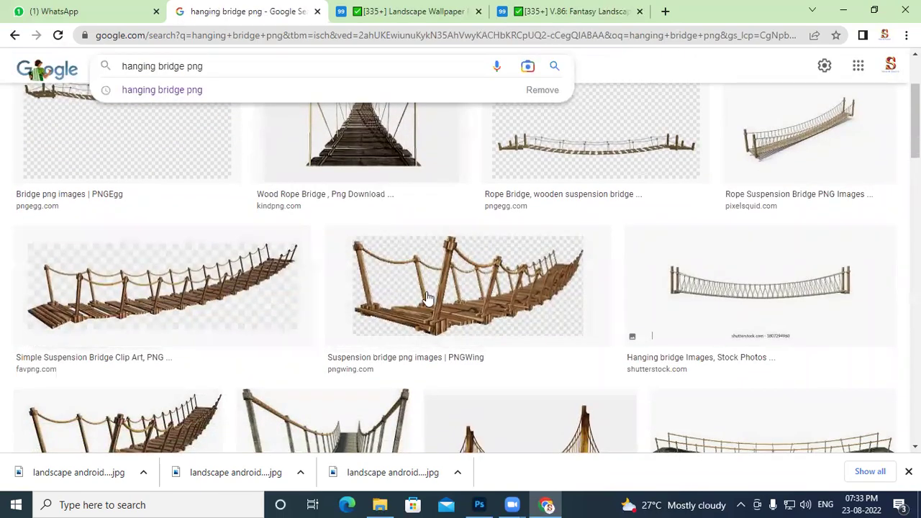
{"action": "left_click", "coordinate": [519, 293]}
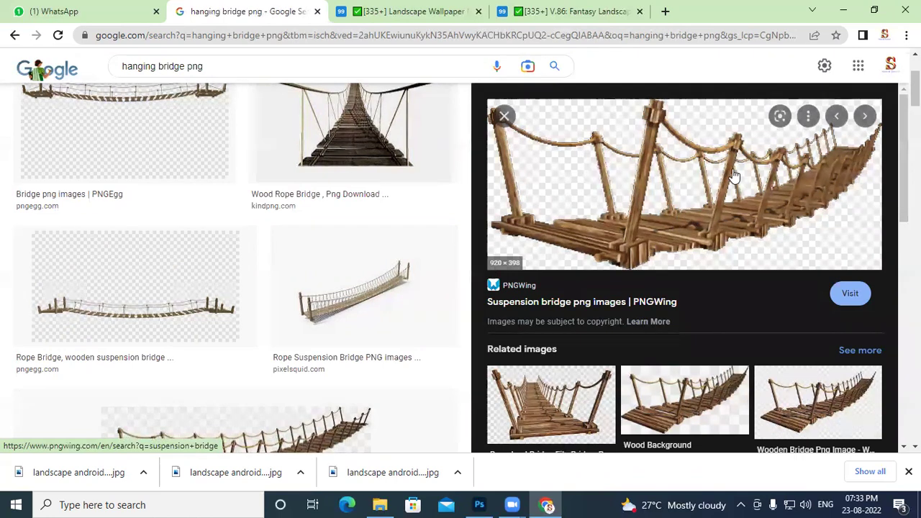
{"action": "scroll", "coordinate": [330, 430], "scroll_direction": "down", "scroll_amount": 2}
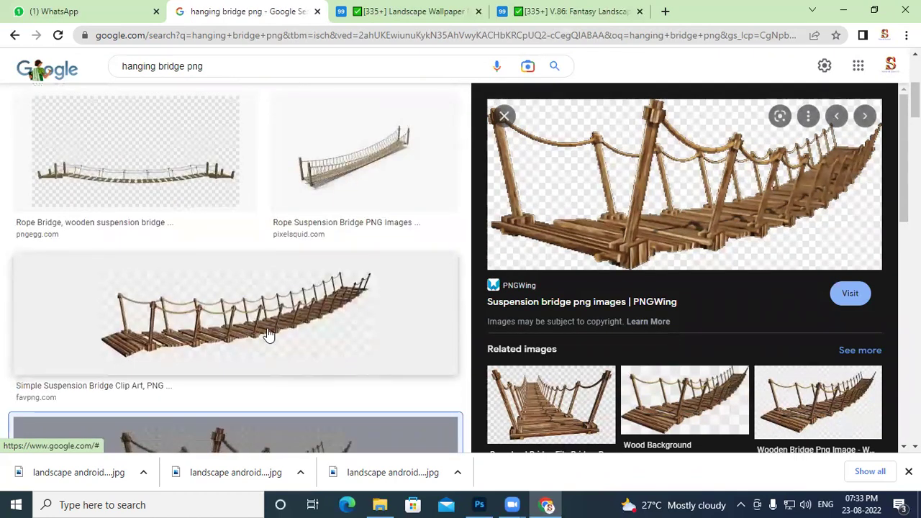
{"action": "left_click", "coordinate": [293, 319]}
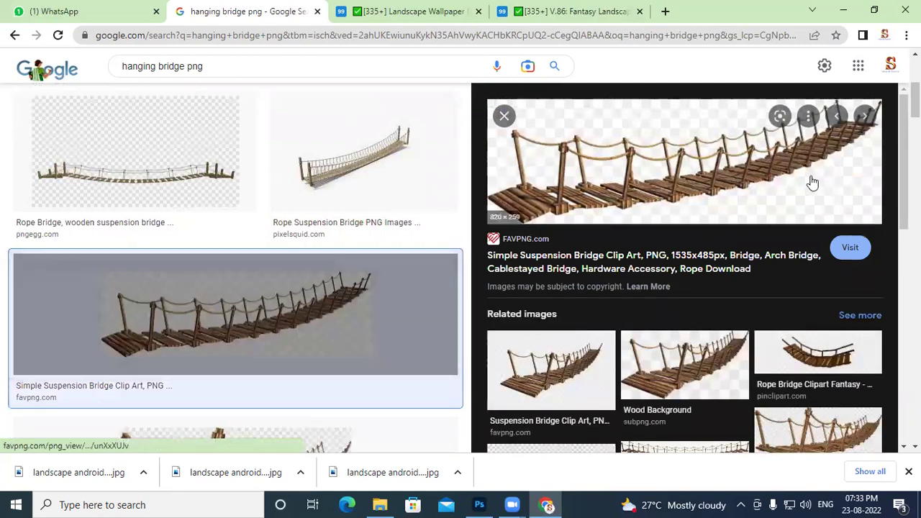
Try to download the Simple Suspension Bridge PNG from its FavPNG page, and close the page
{"action": "left_click", "coordinate": [850, 250]}
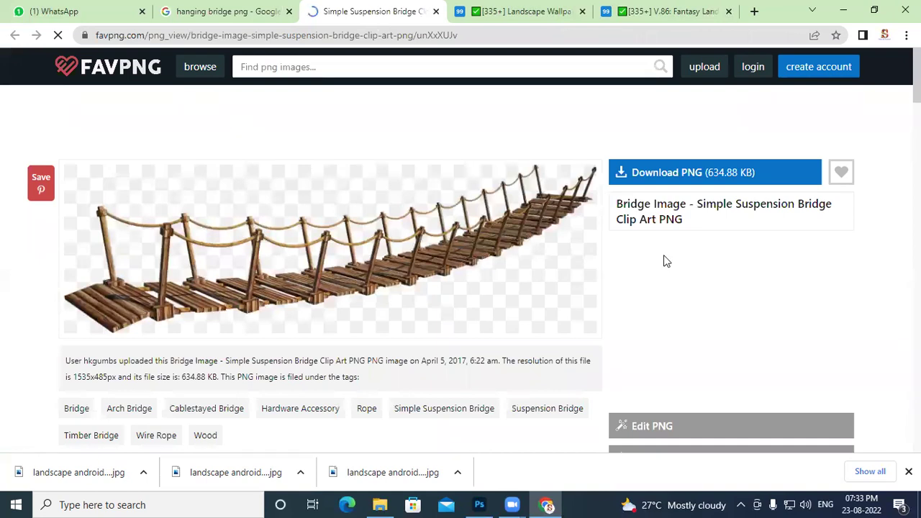
{"action": "left_click", "coordinate": [715, 177]}
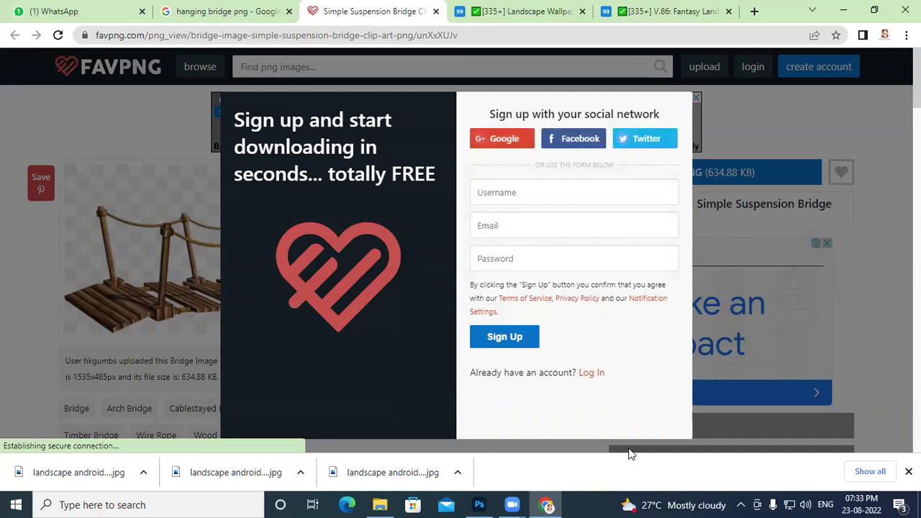
{"action": "scroll", "coordinate": [577, 409], "scroll_direction": "down", "scroll_amount": 4}
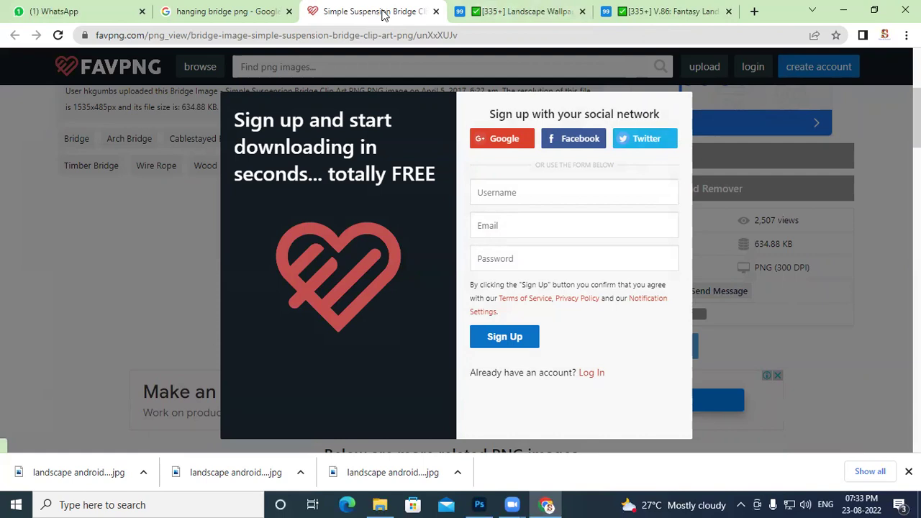
{"action": "left_click", "coordinate": [437, 12]}
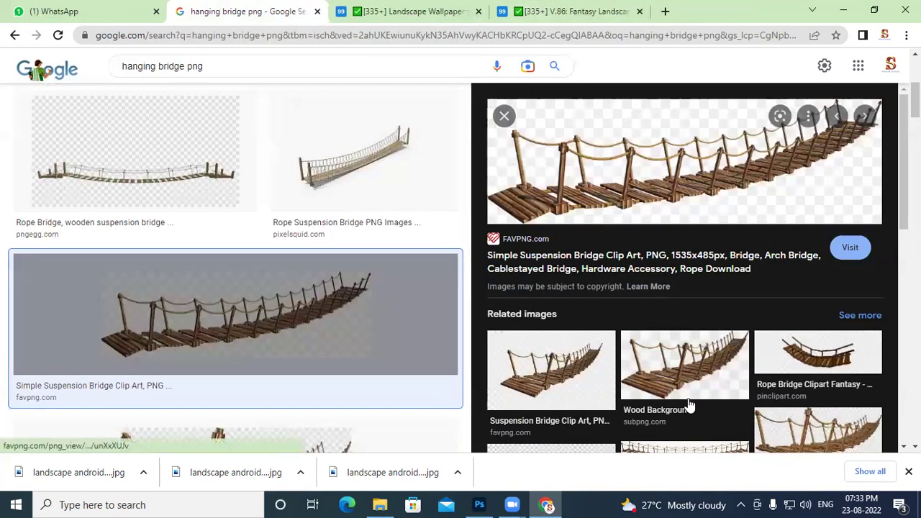
Check the subpng.com Wood Background bridge, retry downloading the Simple Suspension Bridge PNG from FavPNG, and close its page
{"action": "left_click", "coordinate": [709, 367]}
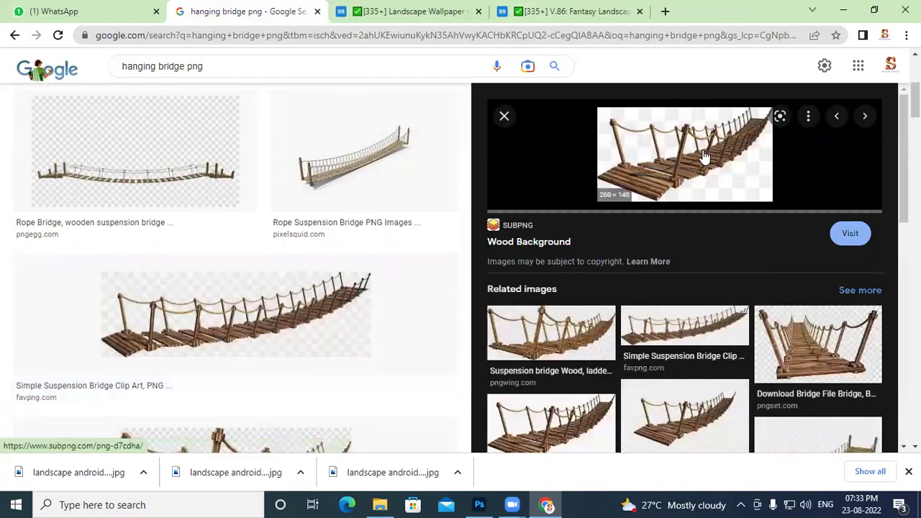
{"action": "left_click", "coordinate": [712, 342]}
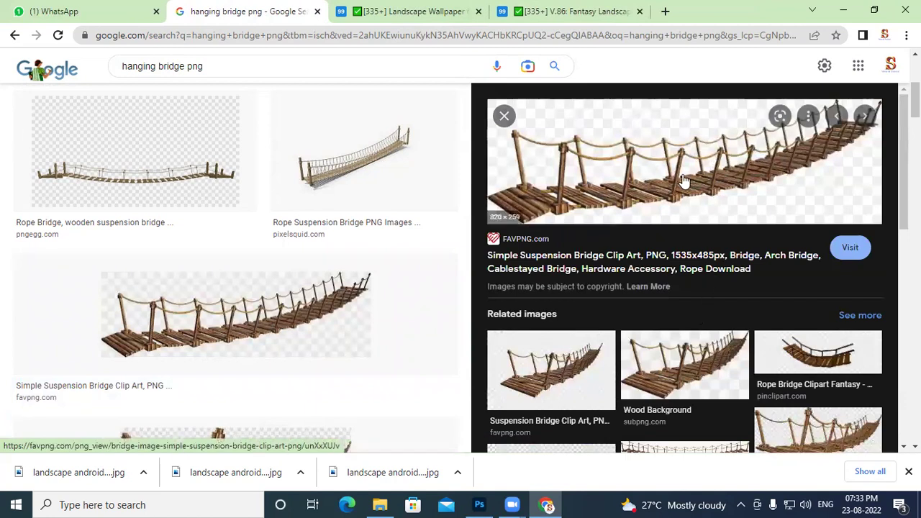
{"action": "left_click", "coordinate": [626, 256]}
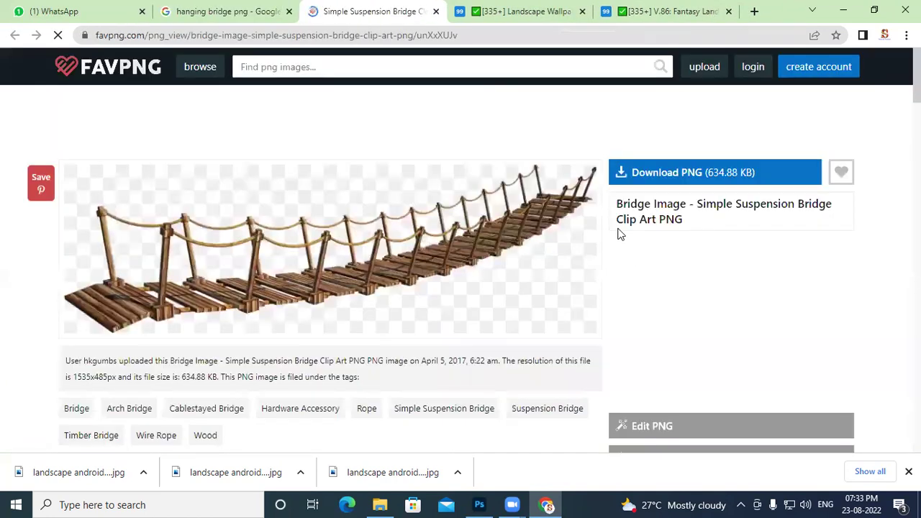
{"action": "left_click", "coordinate": [681, 171]}
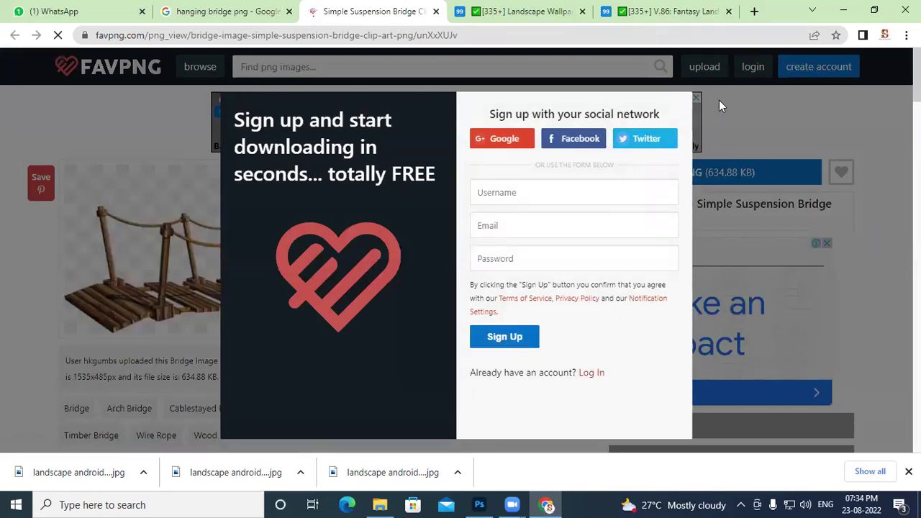
{"action": "left_click", "coordinate": [697, 97]}
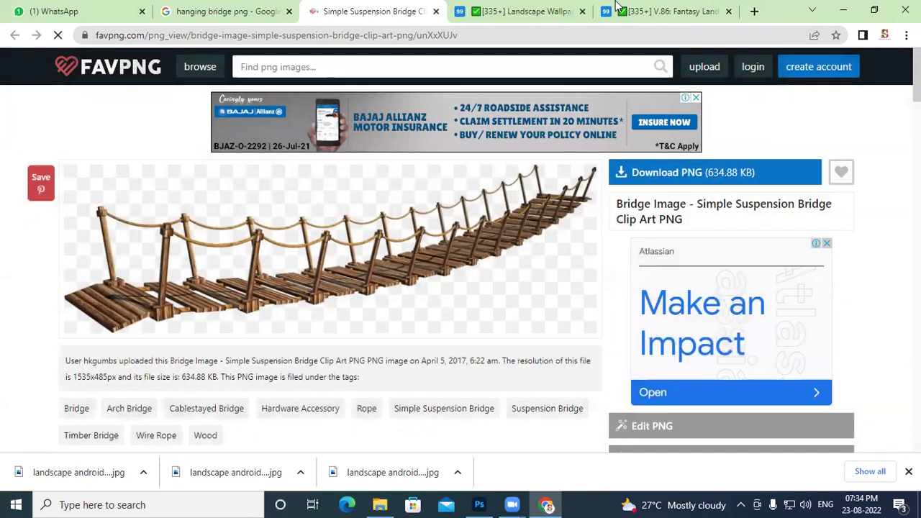
{"action": "left_click", "coordinate": [435, 12]}
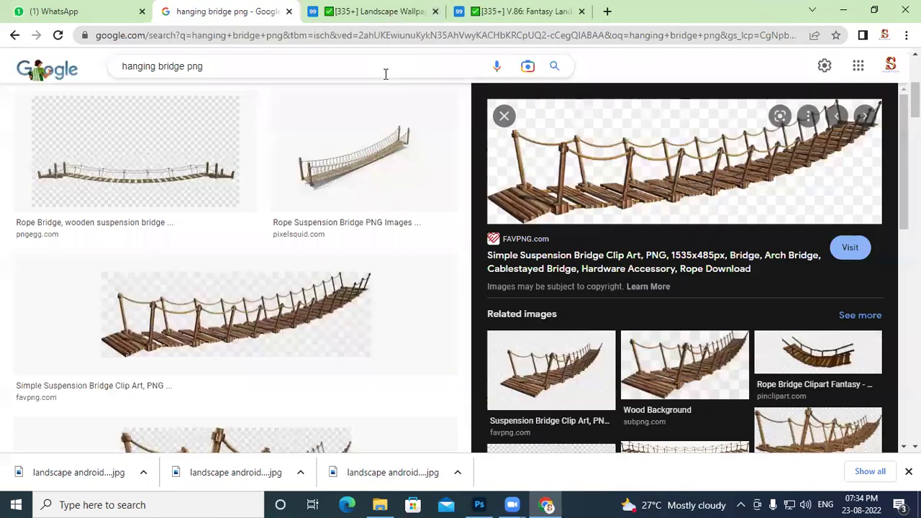
Preview the related FreePNGImg wooden suspension bridge image and open its source page in a new tab
{"action": "scroll", "coordinate": [753, 403], "scroll_direction": "down", "scroll_amount": 4}
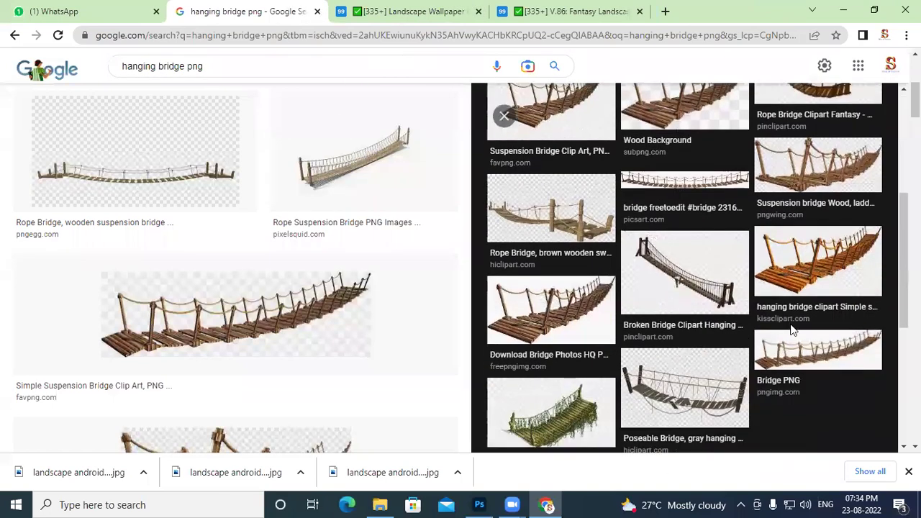
{"action": "left_click", "coordinate": [558, 332]}
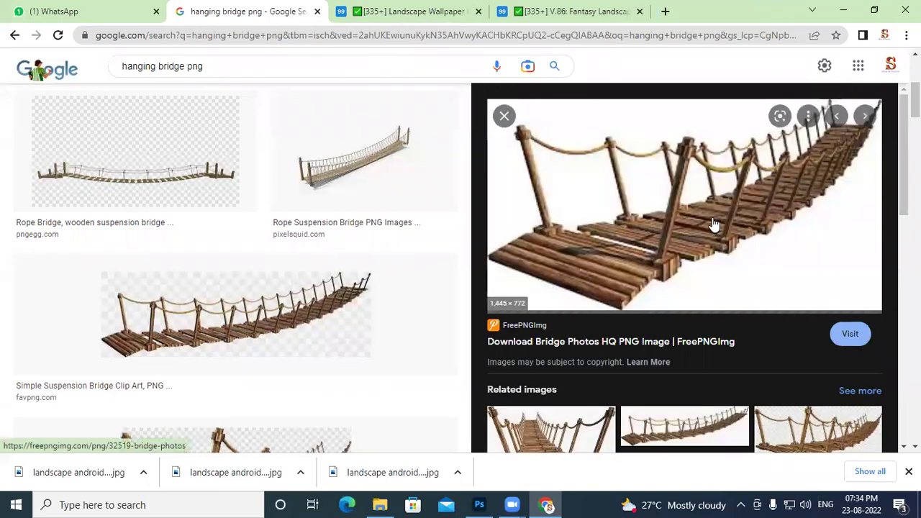
{"action": "right_click", "coordinate": [846, 334]}
{"action": "left_click", "coordinate": [826, 345]}
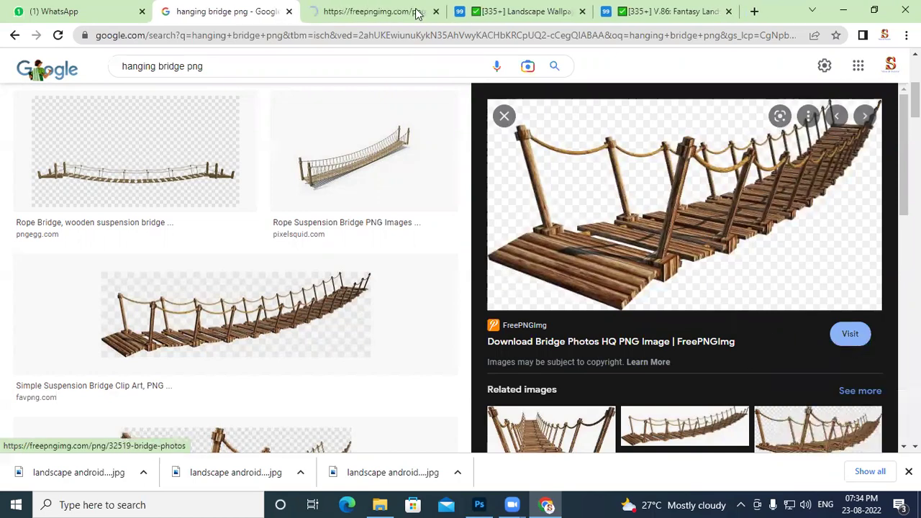
{"action": "left_click", "coordinate": [357, 10]}
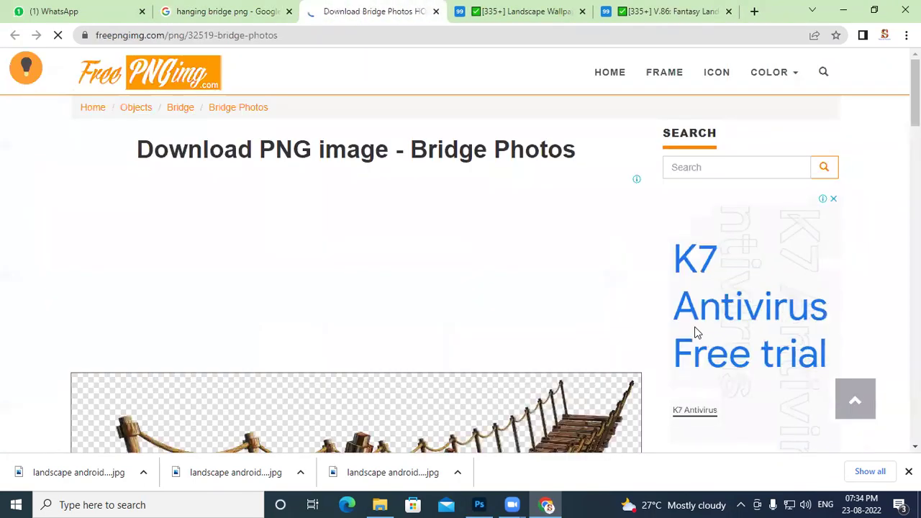
Dismiss the ads on the FreePNGImg Bridge Photos page and open the free full-size PNG of the wooden bridge
{"action": "scroll", "coordinate": [695, 329], "scroll_direction": "down", "scroll_amount": 3}
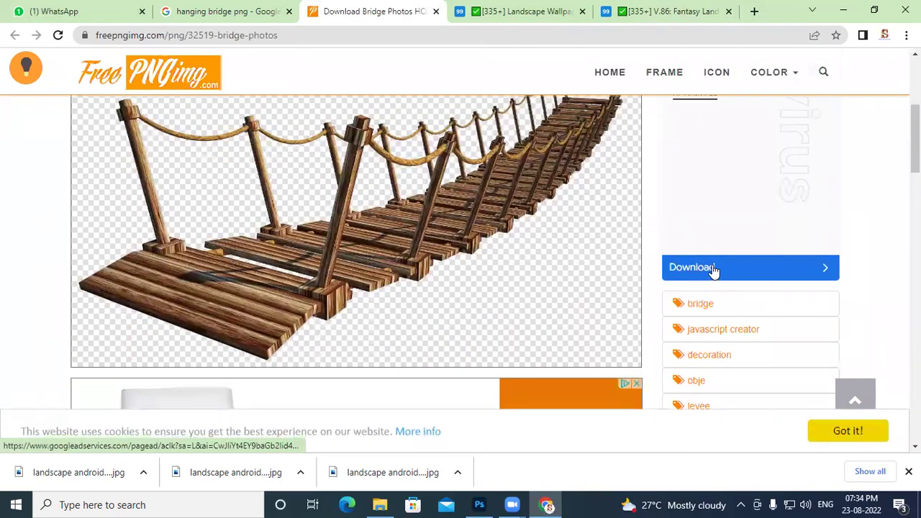
{"action": "scroll", "coordinate": [504, 279], "scroll_direction": "down", "scroll_amount": 3}
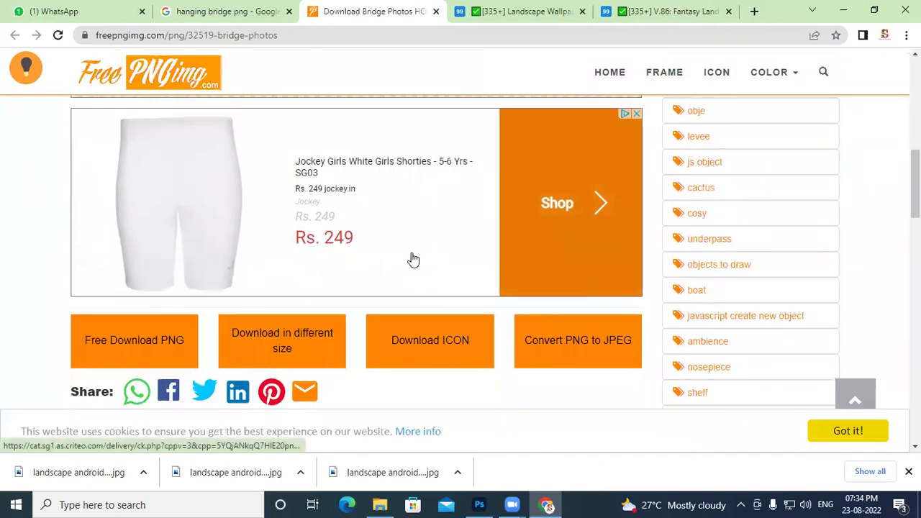
{"action": "left_click", "coordinate": [637, 113]}
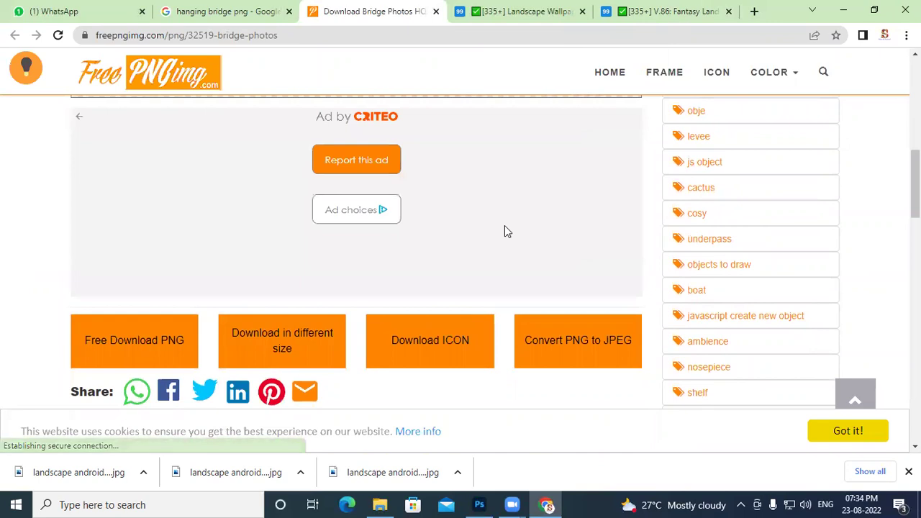
{"action": "left_click", "coordinate": [151, 344]}
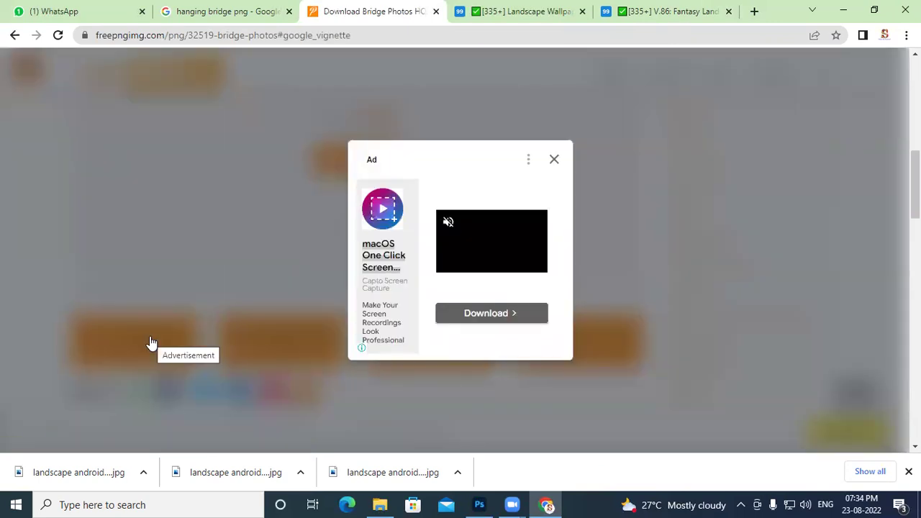
{"action": "left_click", "coordinate": [555, 160]}
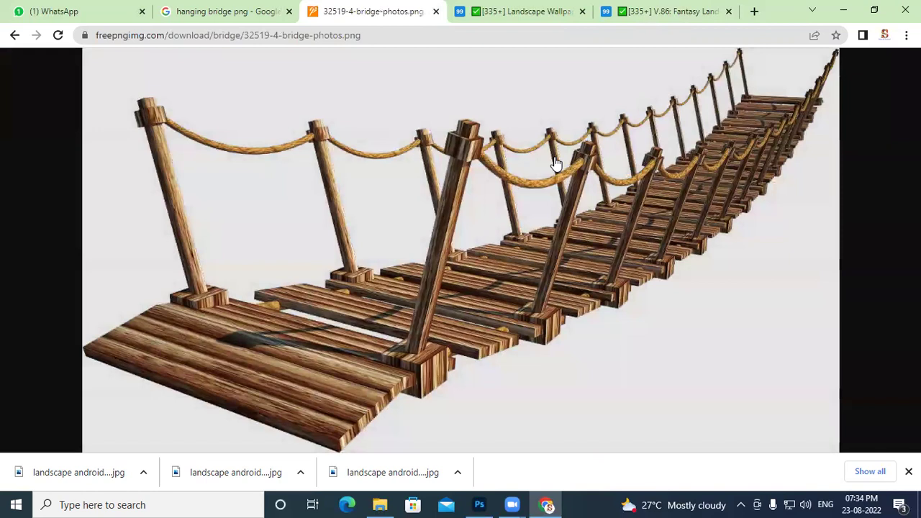
Save the bridge image as the PNG file 32519-4-bridge-photos in the photoshop folder on drive G
{"action": "right_click", "coordinate": [547, 256]}
{"action": "left_click", "coordinate": [586, 295]}
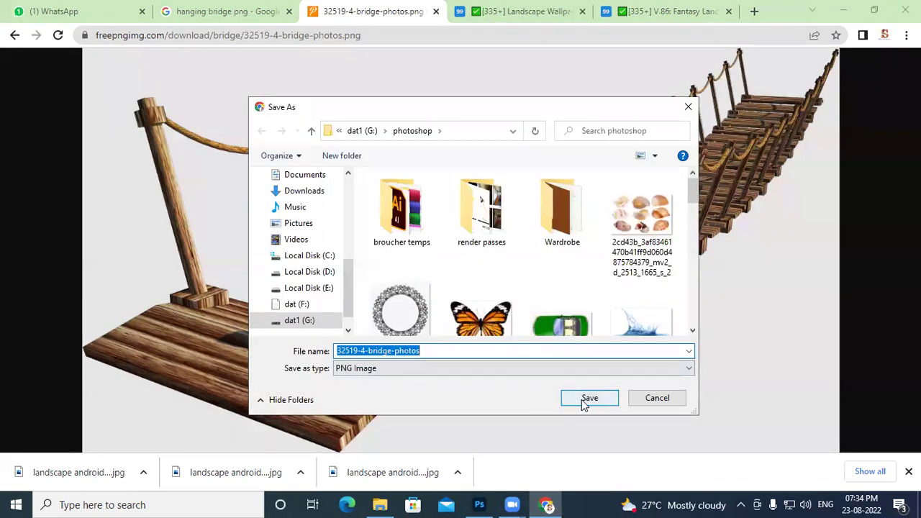
{"action": "left_click", "coordinate": [588, 400]}
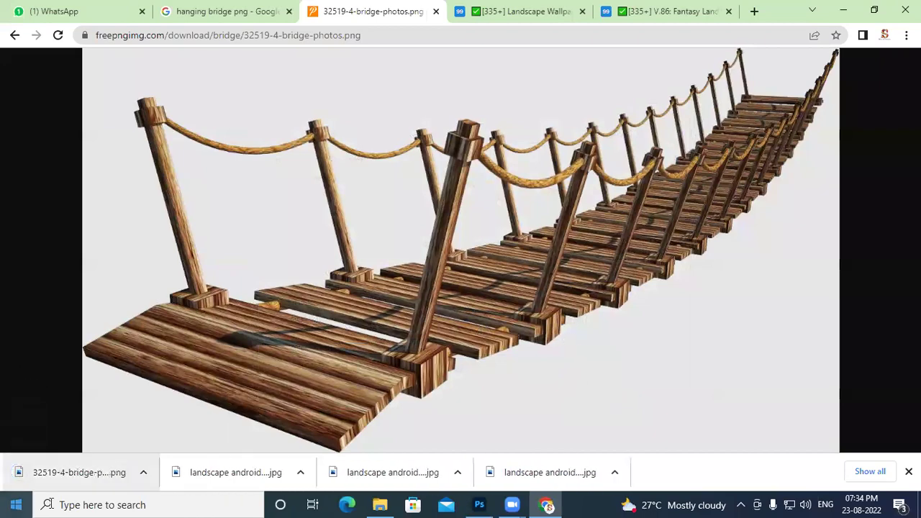
Show the downloaded bridge PNG in its folder and place it into the open landscape document in Photoshop
{"action": "right_click", "coordinate": [81, 479]}
{"action": "left_click", "coordinate": [128, 439]}
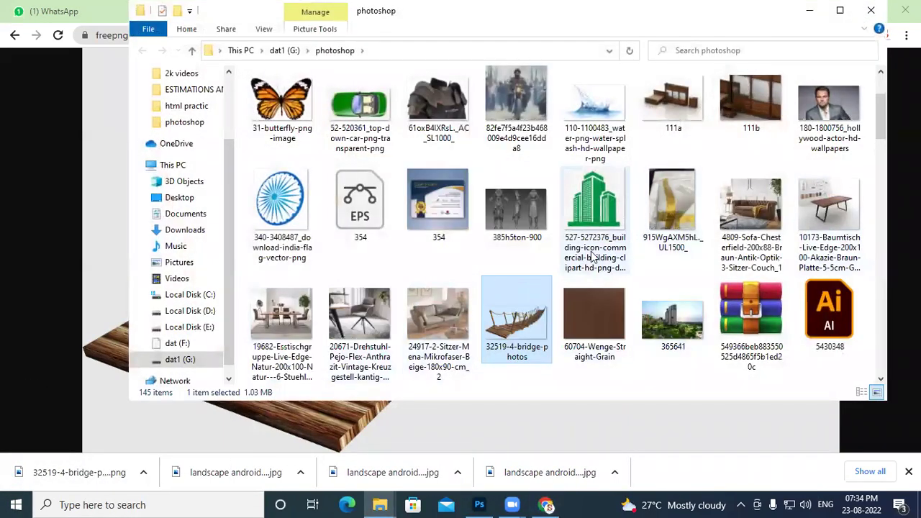
{"action": "left_click", "coordinate": [479, 504]}
{"action": "left_click_drag", "start_coordinate": [526, 36], "coordinate": [414, 461]}
{"action": "left_click_drag", "start_coordinate": [374, 365], "coordinate": [374, 364]}
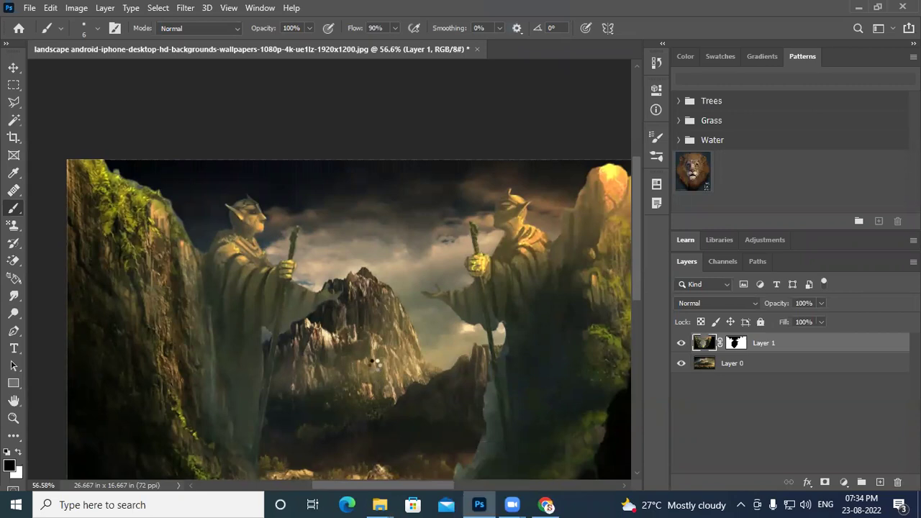
{"action": "left_click_drag", "start_coordinate": [430, 325], "coordinate": [427, 371]}
{"action": "scroll", "coordinate": [427, 371], "scroll_direction": "down", "scroll_amount": 2}
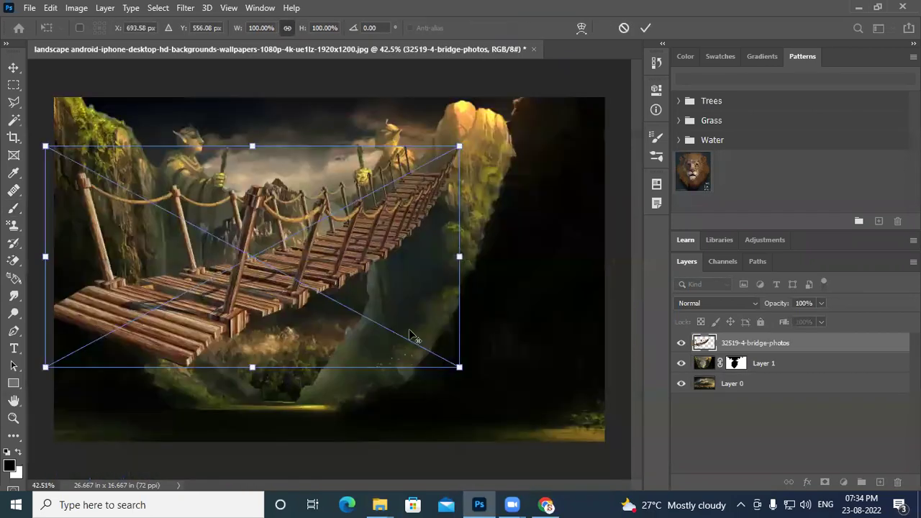
Move the placed bridge toward the canvas's lower-left corner, centred at about X 360 px and Y 872 px
{"action": "left_click_drag", "start_coordinate": [324, 261], "coordinate": [221, 336]}
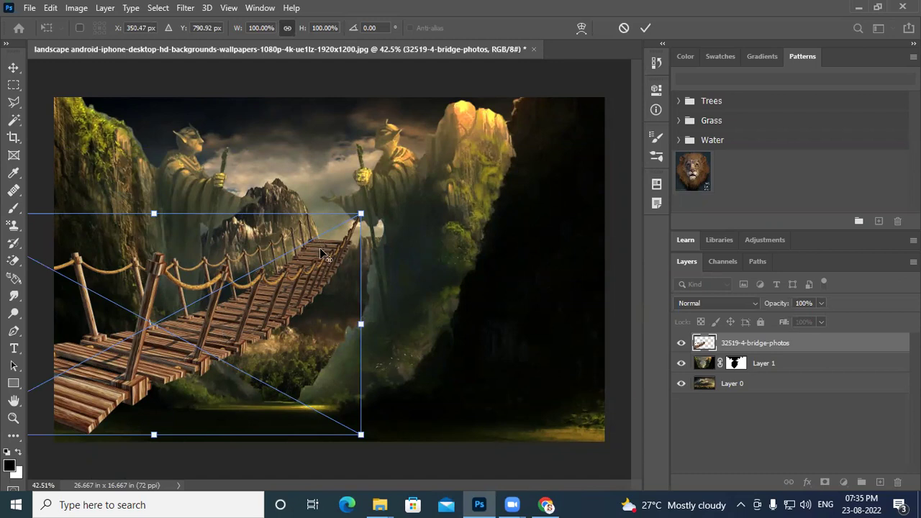
{"action": "scroll", "coordinate": [322, 254], "scroll_direction": "down", "scroll_amount": 2}
{"action": "mouse_move", "coordinate": [240, 329]}
{"action": "left_mouse_down"}
{"action": "mouse_move", "coordinate": [235, 361]}
{"action": "mouse_move", "coordinate": [250, 342]}
{"action": "mouse_move", "coordinate": [242, 346]}
{"action": "left_mouse_up"}
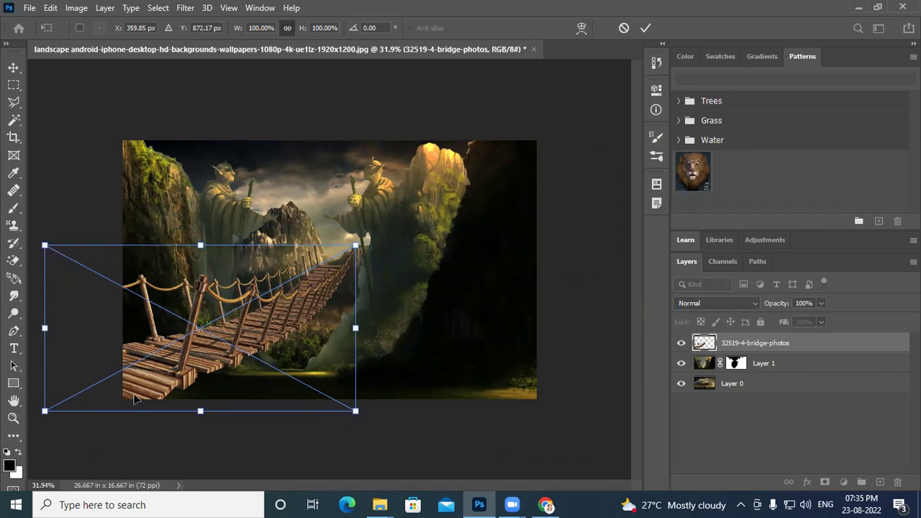
Distort the bridge by raising and slightly widening its left edge so the near end sits higher against the left cliff
{"action": "right_click", "coordinate": [245, 330]}
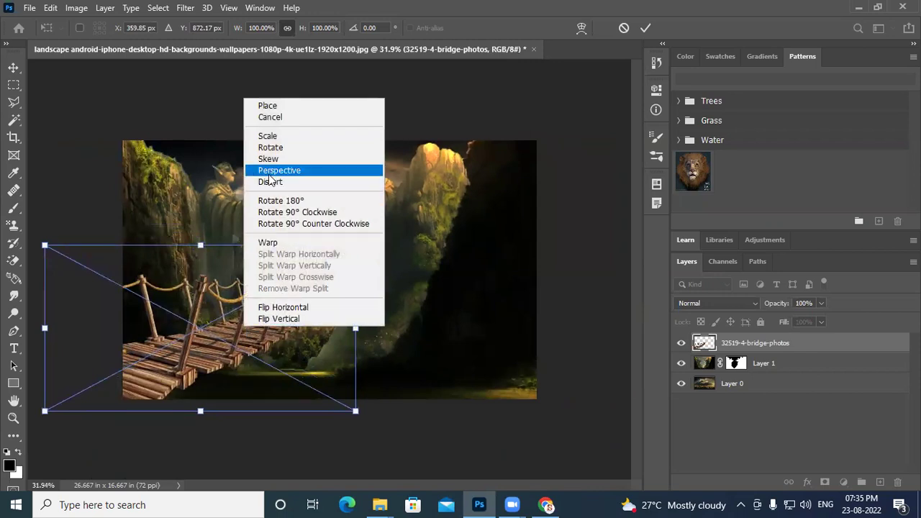
{"action": "right_click", "coordinate": [190, 345]}
{"action": "right_click", "coordinate": [190, 346]}
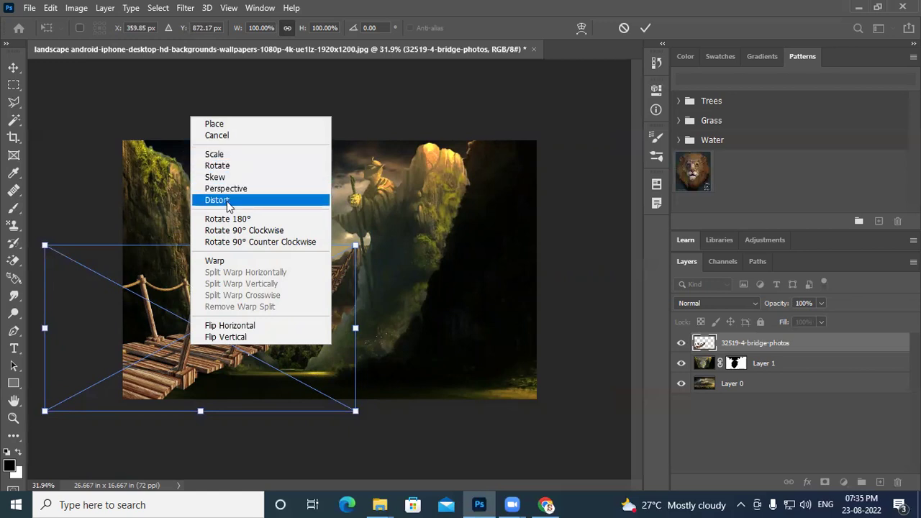
{"action": "left_click", "coordinate": [226, 203]}
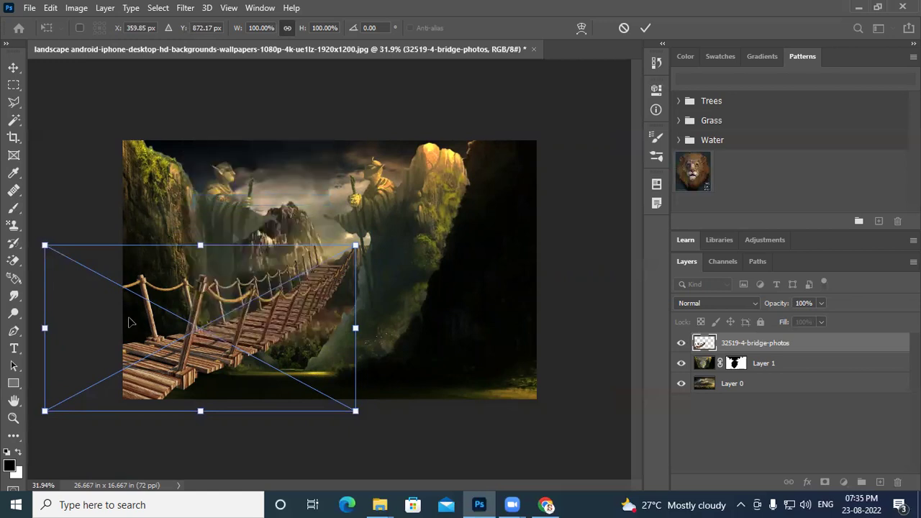
{"action": "left_click_drag", "start_coordinate": [45, 329], "coordinate": [38, 257]}
Distort the bridge's corners and edges further so it flattens and its far end reaches toward the right cliff
{"action": "right_click", "coordinate": [327, 279]}
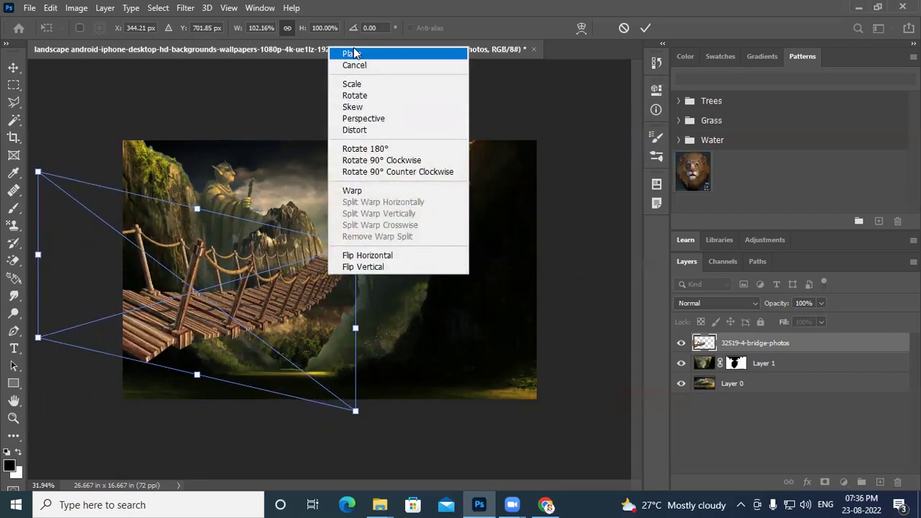
{"action": "left_click", "coordinate": [358, 131]}
{"action": "left_click_drag", "start_coordinate": [356, 247], "coordinate": [353, 226]}
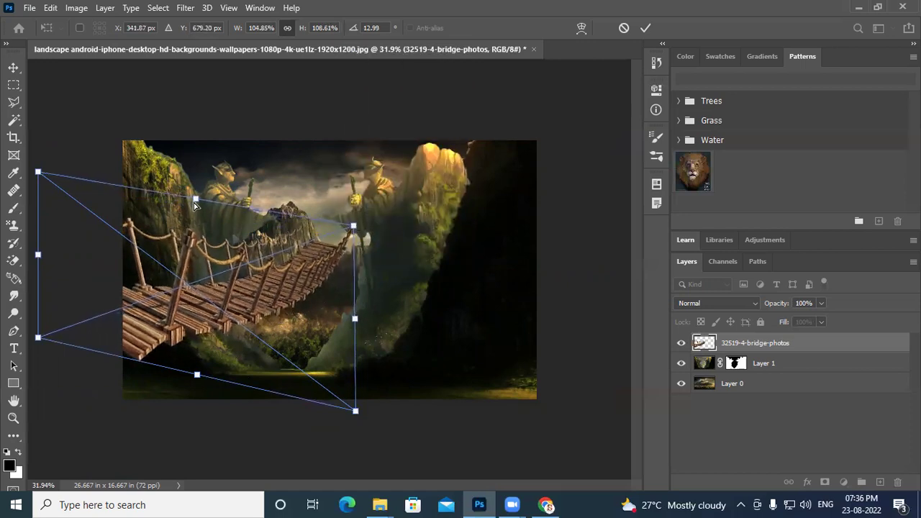
{"action": "left_click_drag", "start_coordinate": [198, 205], "coordinate": [227, 227]}
{"action": "left_click_drag", "start_coordinate": [360, 417], "coordinate": [390, 344]}
{"action": "left_click_drag", "start_coordinate": [214, 339], "coordinate": [153, 349]}
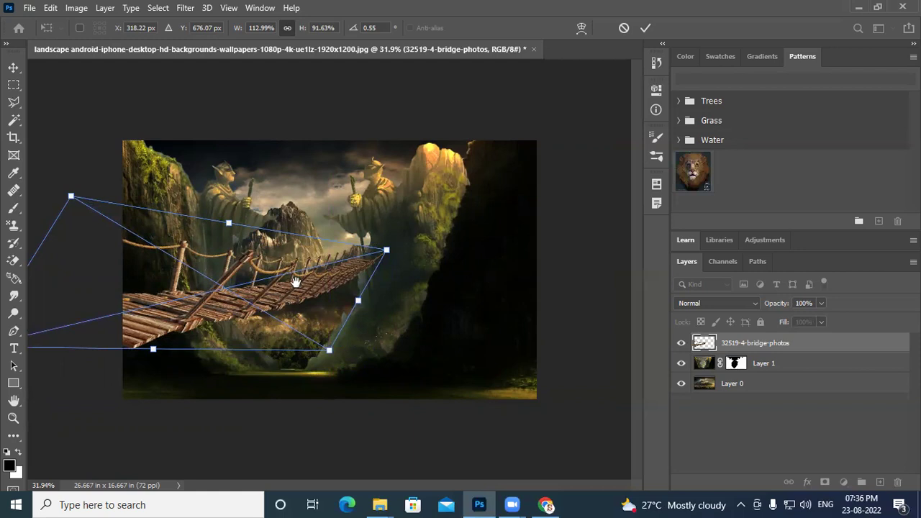
Pull in the bridge's left corners and lower edge to make it shallower, about 62% high, and apply the distortion
{"action": "scroll", "coordinate": [259, 284], "scroll_direction": "down", "scroll_amount": 3}
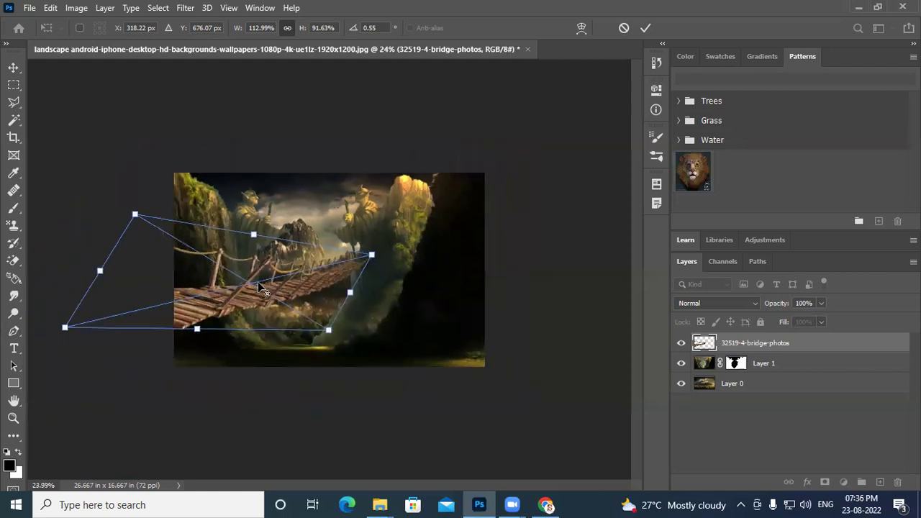
{"action": "left_click_drag", "start_coordinate": [64, 329], "coordinate": [124, 318]}
{"action": "left_click_drag", "start_coordinate": [231, 327], "coordinate": [193, 320]}
{"action": "left_click_drag", "start_coordinate": [139, 212], "coordinate": [127, 237]}
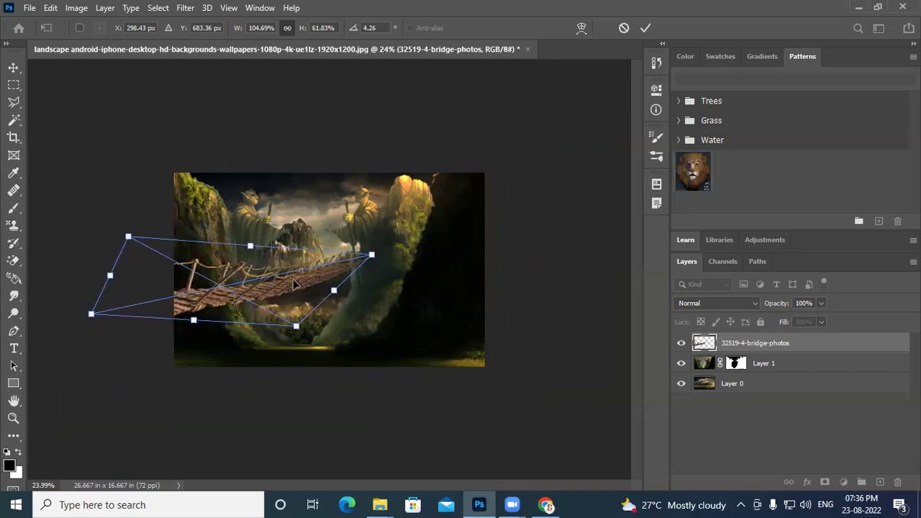
{"action": "key", "text": "Return"}
Distort the bridge again, stretching its right corners onto the right cliff to about 117% width and 54% height, and apply it
{"action": "scroll", "coordinate": [360, 278], "scroll_direction": "up", "scroll_amount": 10}
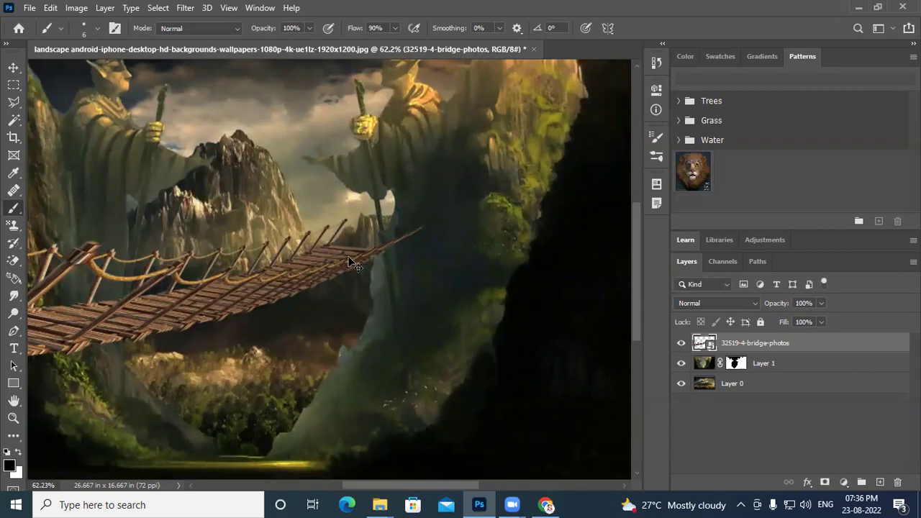
{"action": "key", "text": "ctrl+t"}
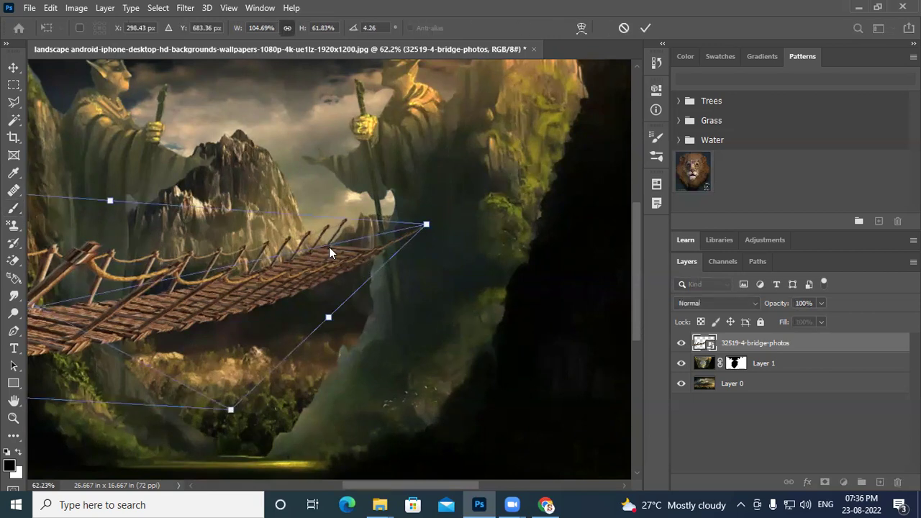
{"action": "right_click", "coordinate": [329, 247]}
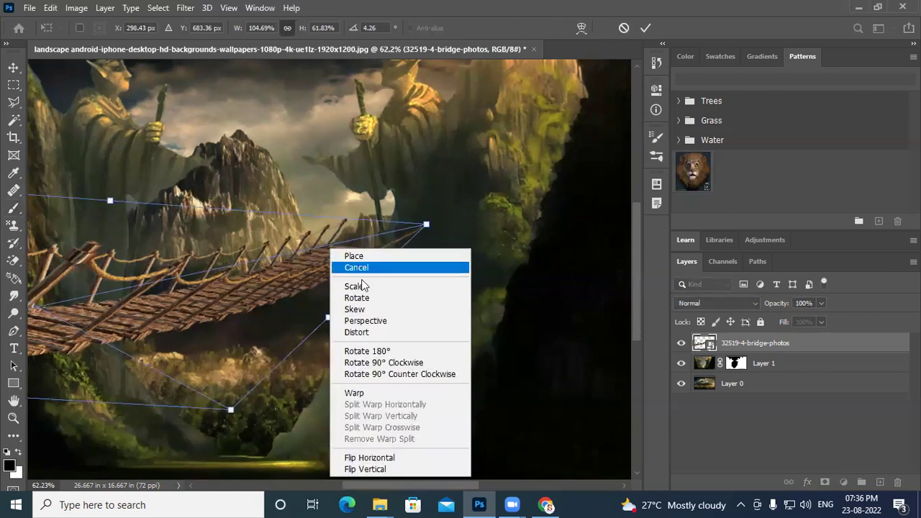
{"action": "left_click", "coordinate": [355, 332]}
{"action": "left_click_drag", "start_coordinate": [427, 226], "coordinate": [477, 232]}
{"action": "left_click_drag", "start_coordinate": [354, 322], "coordinate": [376, 311]}
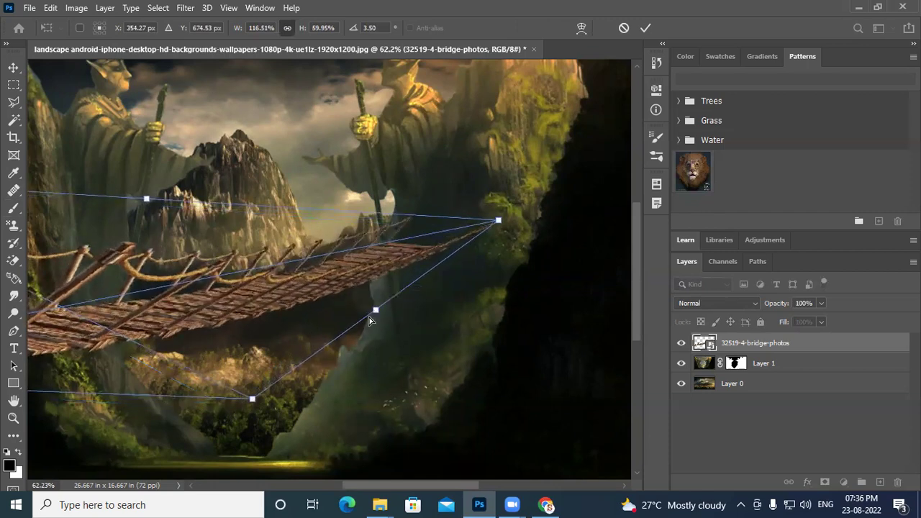
{"action": "left_click_drag", "start_coordinate": [251, 407], "coordinate": [290, 389]}
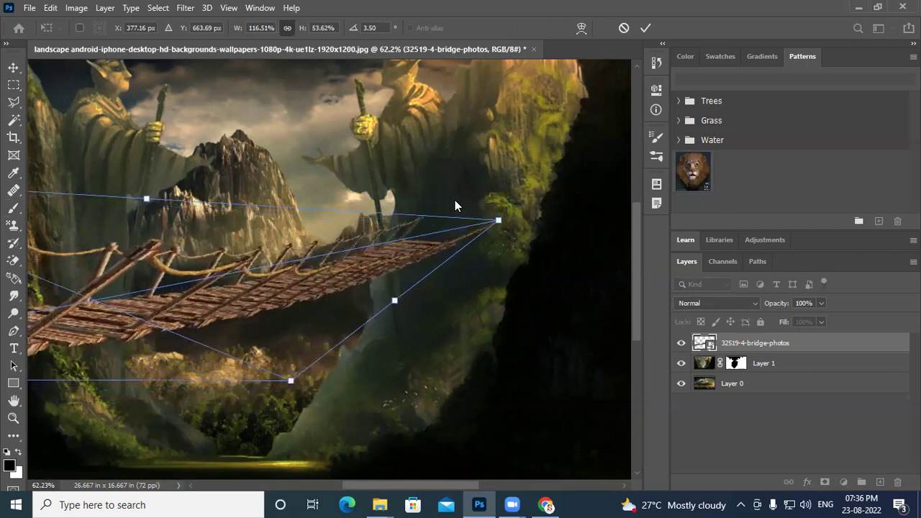
{"action": "scroll", "coordinate": [330, 287], "scroll_direction": "down", "scroll_amount": 1}
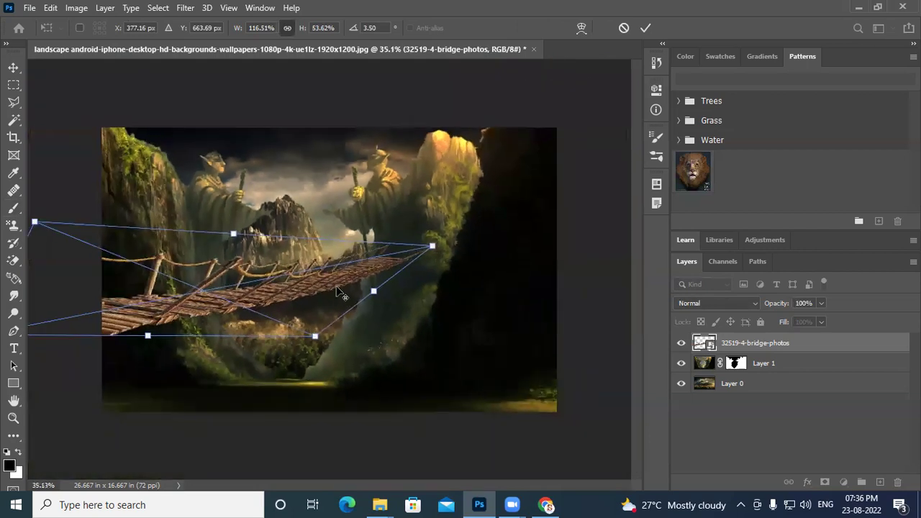
{"action": "key", "text": "Return"}
Duplicate Layer 1 with its mask and move the copy above the bridge layer
{"action": "key", "text": "b"}
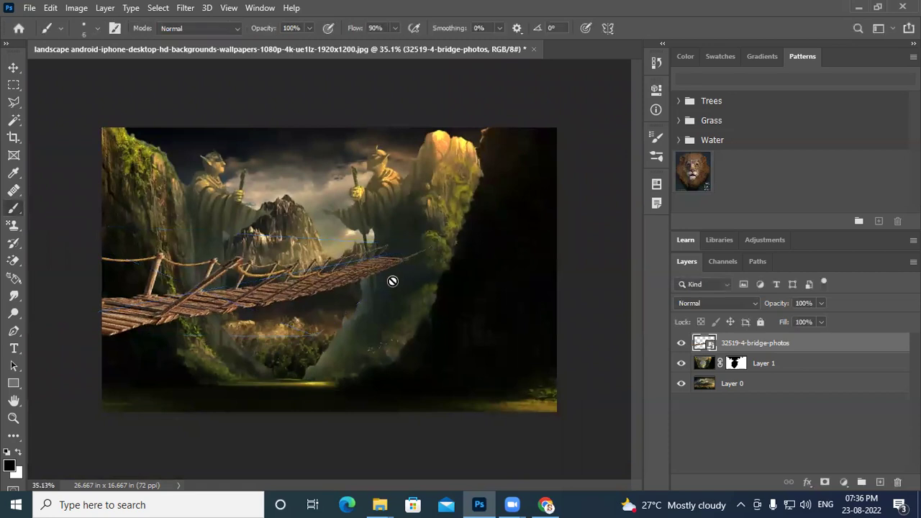
{"action": "scroll", "coordinate": [352, 325], "scroll_direction": "up", "scroll_amount": 3}
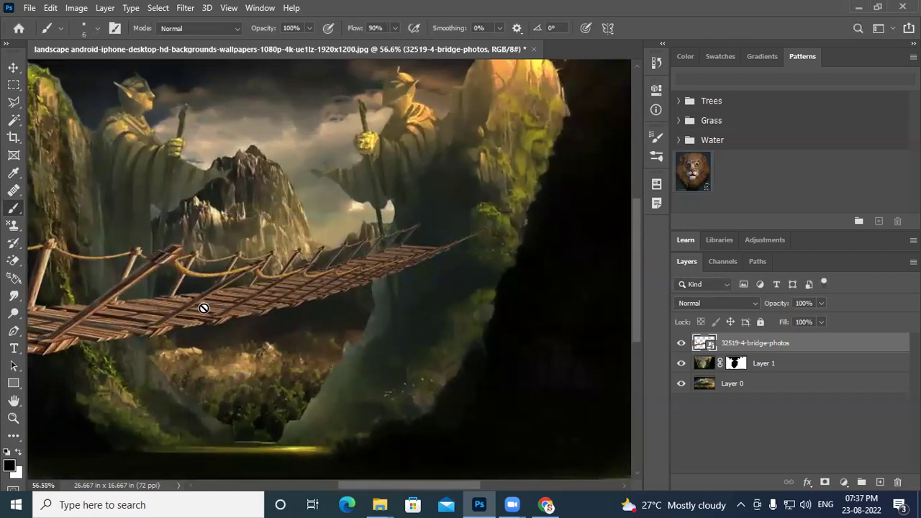
{"action": "scroll", "coordinate": [219, 323], "scroll_direction": "down", "scroll_amount": 2}
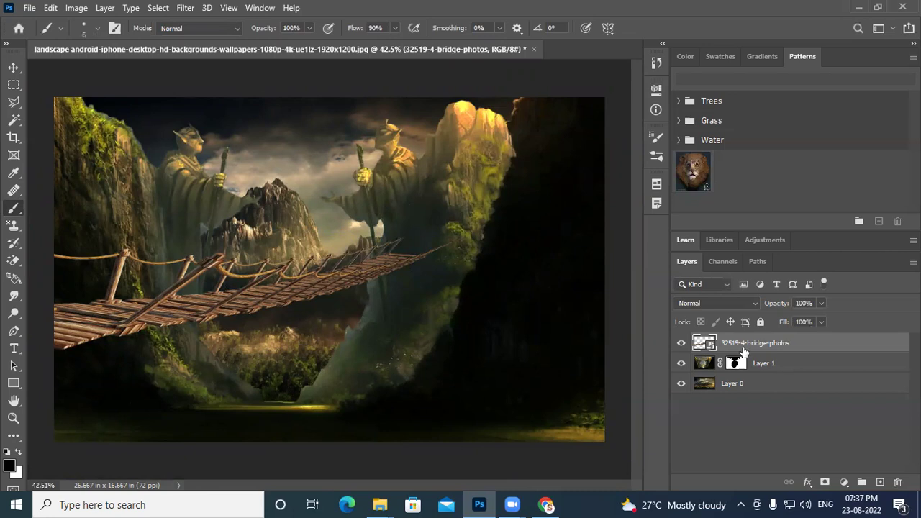
{"action": "scroll", "coordinate": [357, 208], "scroll_direction": "up", "scroll_amount": 2}
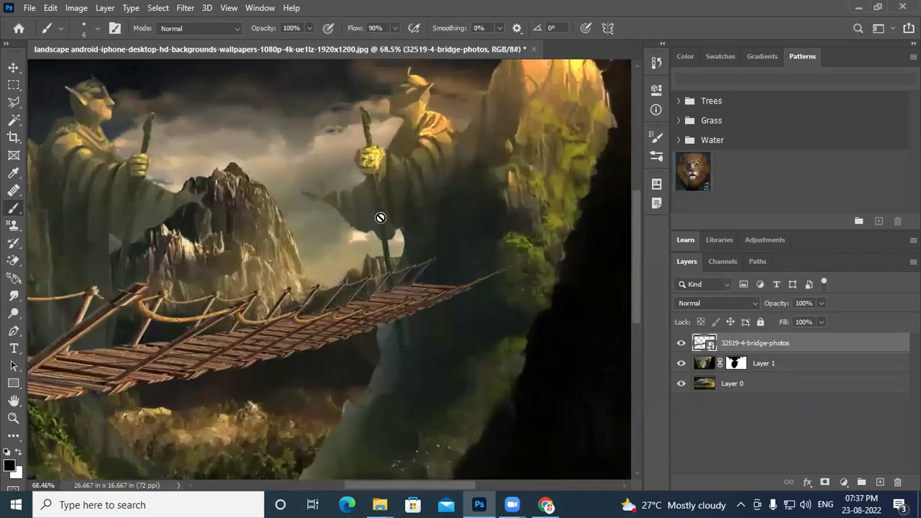
{"action": "left_click", "coordinate": [772, 367]}
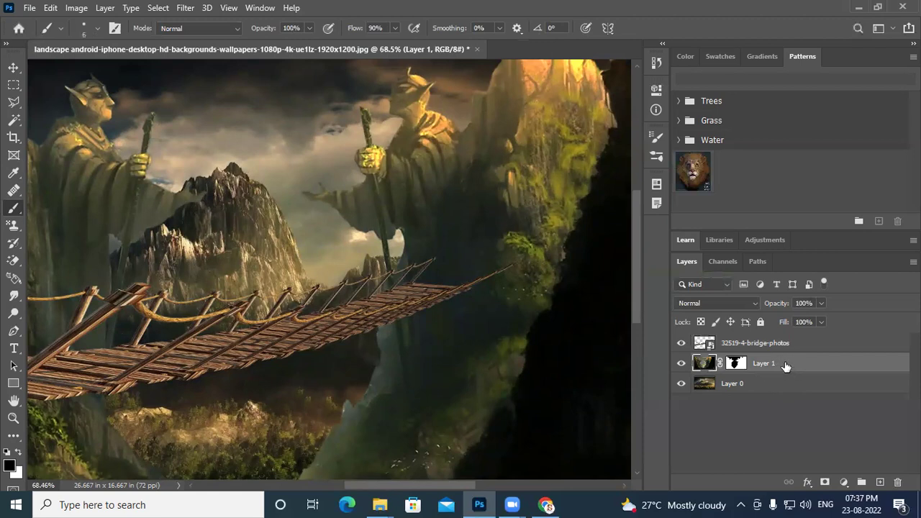
{"action": "key", "text": "ctrl+j"}
{"action": "left_click_drag", "start_coordinate": [783, 365], "coordinate": [780, 335]}
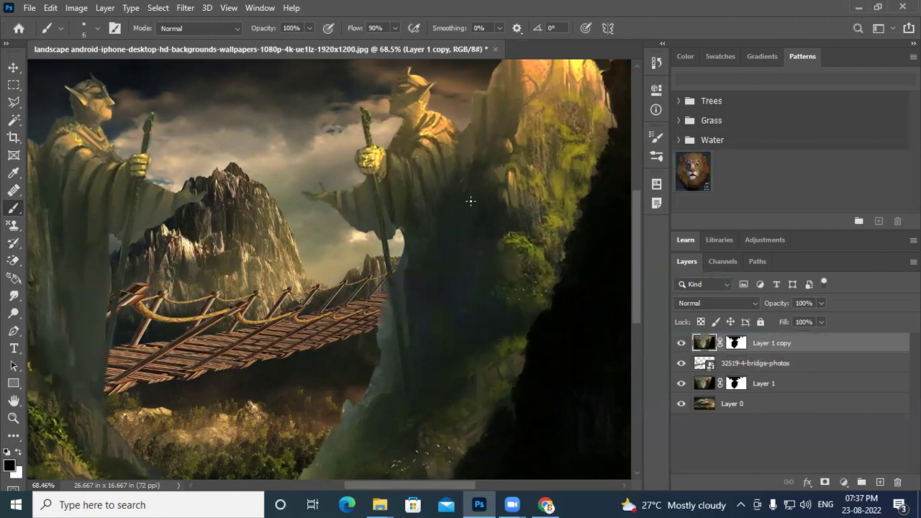
Target Layer 1 copy's mask with black as the painting colour and load the mask as a selection
{"action": "scroll", "coordinate": [340, 309], "scroll_direction": "down", "scroll_amount": 1}
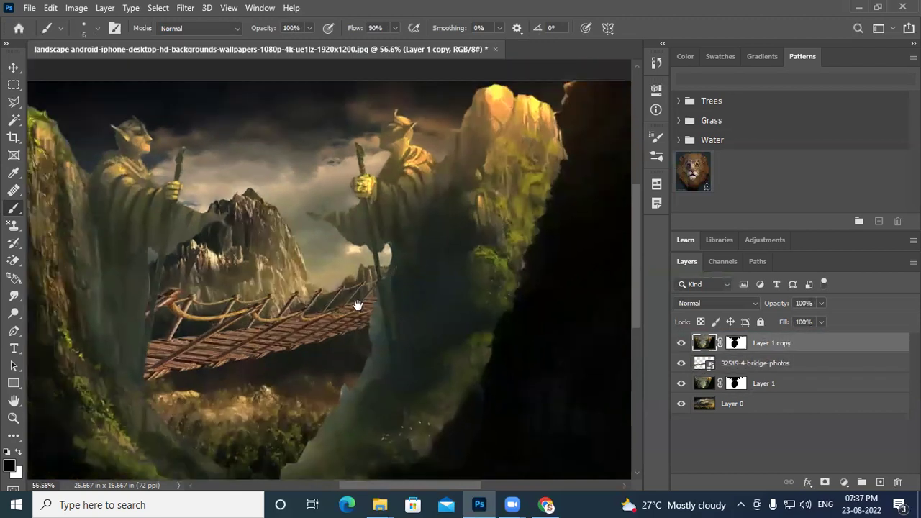
{"action": "left_click_drag", "start_coordinate": [358, 304], "coordinate": [473, 279]}
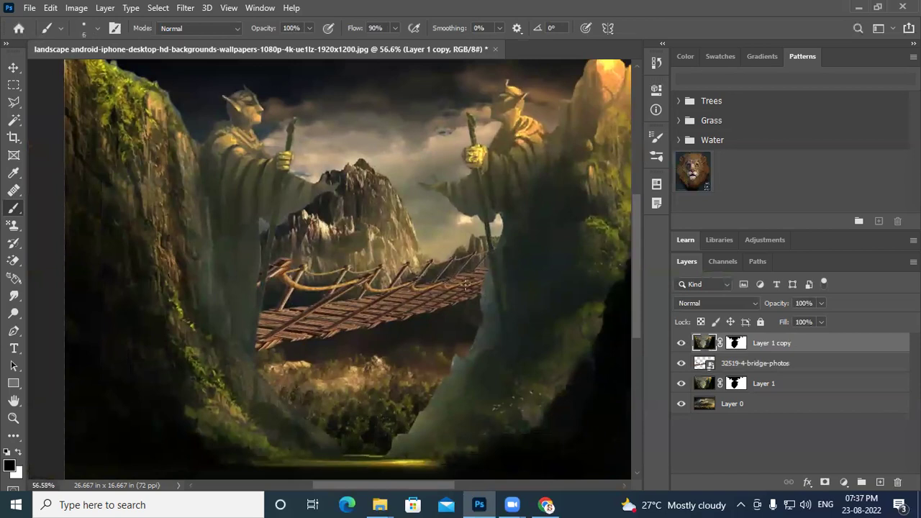
{"action": "left_click", "coordinate": [735, 344]}
{"action": "key", "text": "x"}
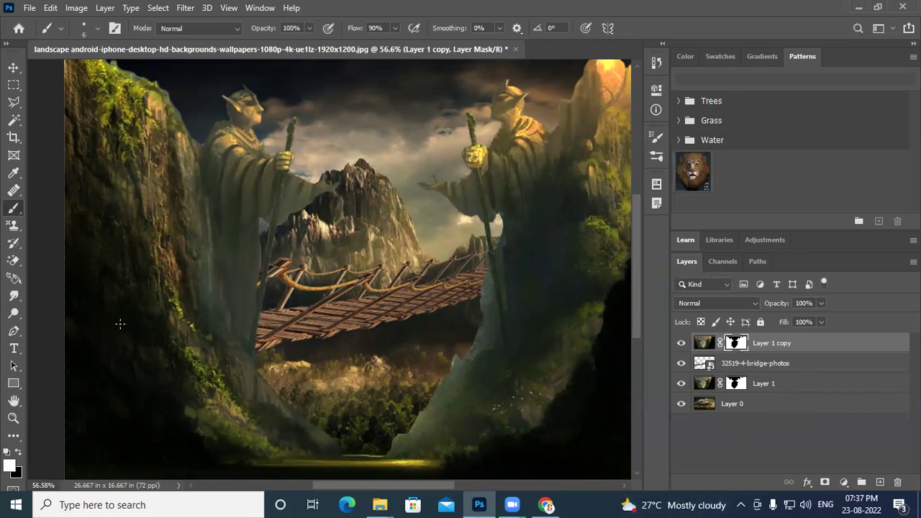
{"action": "left_click", "coordinate": [19, 452]}
{"action": "left_click", "coordinate": [734, 344], "text": "ctrl"}
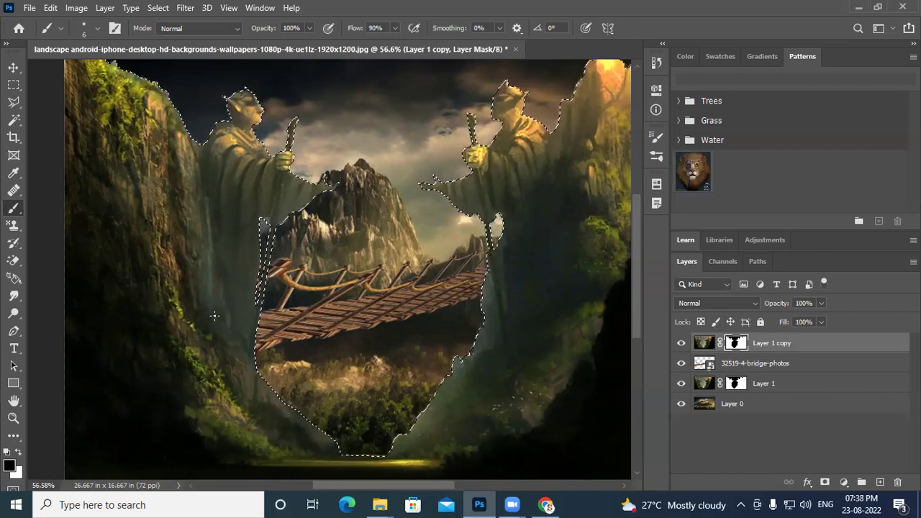
Enlarge the brush to 175 px, paint black inside the selection on the mask to reveal the bridge across the left cliff, and deselect
{"action": "key", "text": "bracketright"}
{"action": "key", "text": "bracketright"}
{"action": "key", "text": "bracketright"}
{"action": "key", "text": "bracketright"}
{"action": "key", "text": "bracketright"}
{"action": "key", "text": "bracketright"}
{"action": "key", "text": "bracketright"}
{"action": "key", "text": "bracketright"}
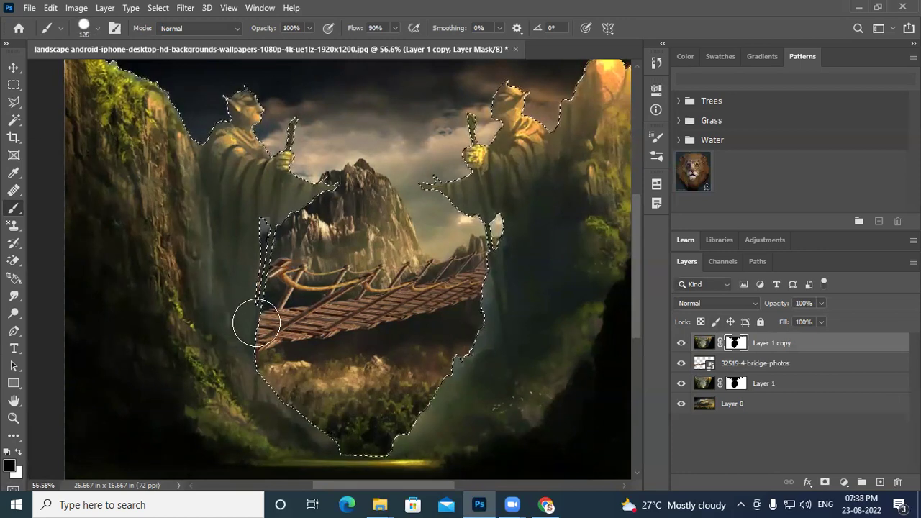
{"action": "mouse_move", "coordinate": [257, 329]}
{"action": "left_mouse_down"}
{"action": "mouse_move", "coordinate": [190, 339]}
{"action": "mouse_move", "coordinate": [254, 315]}
{"action": "mouse_move", "coordinate": [245, 295]}
{"action": "mouse_move", "coordinate": [270, 282]}
{"action": "mouse_move", "coordinate": [223, 291]}
{"action": "mouse_move", "coordinate": [226, 281]}
{"action": "mouse_move", "coordinate": [204, 279]}
{"action": "mouse_move", "coordinate": [169, 293]}
{"action": "mouse_move", "coordinate": [122, 282]}
{"action": "mouse_move", "coordinate": [141, 272]}
{"action": "mouse_move", "coordinate": [53, 275]}
{"action": "mouse_move", "coordinate": [128, 301]}
{"action": "mouse_move", "coordinate": [120, 327]}
{"action": "mouse_move", "coordinate": [45, 350]}
{"action": "mouse_move", "coordinate": [57, 368]}
{"action": "mouse_move", "coordinate": [184, 348]}
{"action": "mouse_move", "coordinate": [262, 317]}
{"action": "mouse_move", "coordinate": [264, 325]}
{"action": "mouse_move", "coordinate": [139, 374]}
{"action": "mouse_move", "coordinate": [34, 381]}
{"action": "mouse_move", "coordinate": [36, 301]}
{"action": "mouse_move", "coordinate": [209, 267]}
{"action": "mouse_move", "coordinate": [271, 283]}
{"action": "mouse_move", "coordinate": [321, 264]}
{"action": "mouse_move", "coordinate": [274, 270]}
{"action": "mouse_move", "coordinate": [230, 298]}
{"action": "left_mouse_up"}
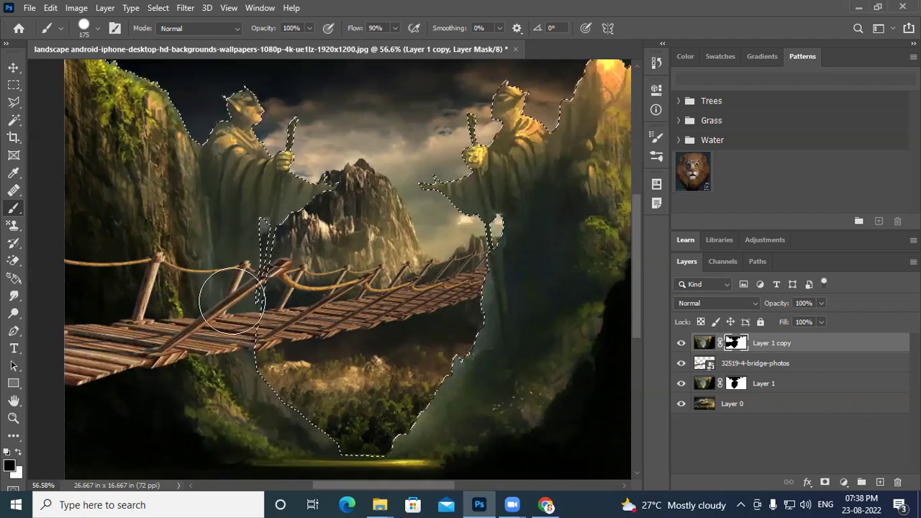
{"action": "key", "text": "ctrl+d"}
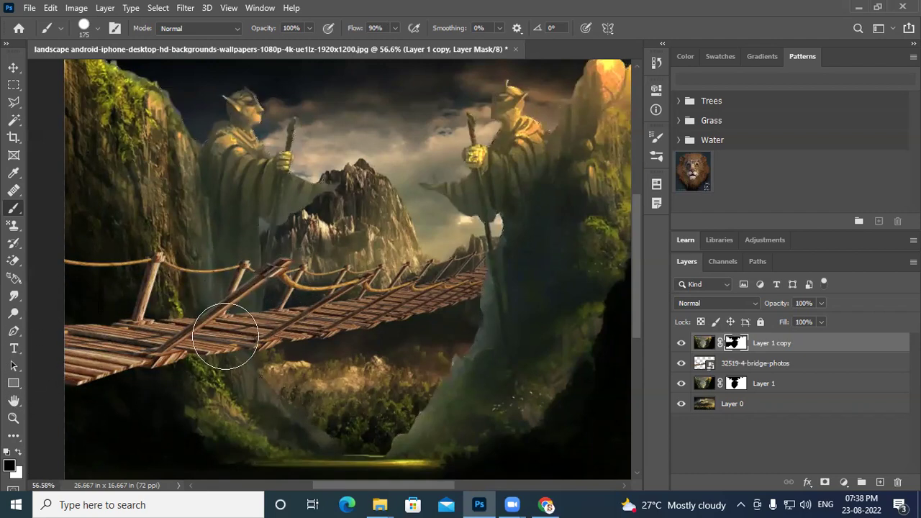
Compare the composite with Layer 1 copy hidden and shown, and with its layer mask disabled and enabled again
{"action": "left_click", "coordinate": [681, 343]}
{"action": "left_click", "coordinate": [682, 344]}
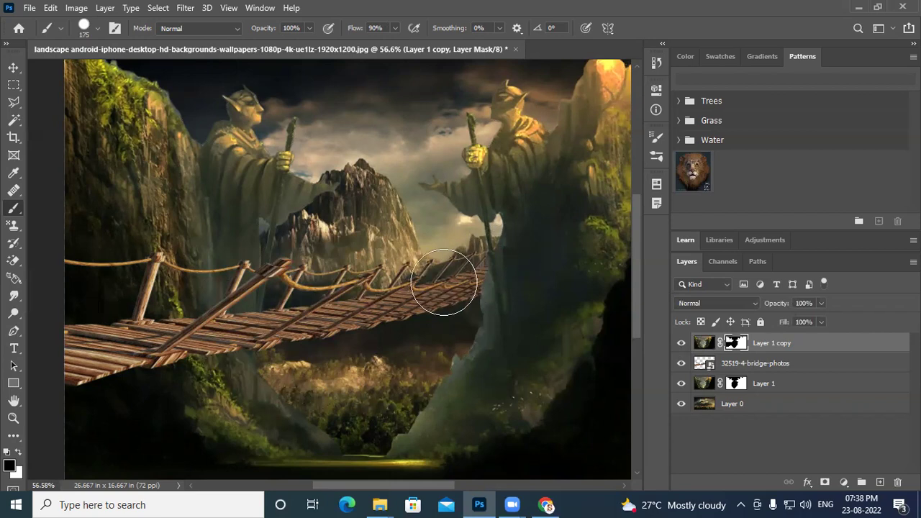
{"action": "scroll", "coordinate": [241, 302], "scroll_direction": "down", "scroll_amount": 3}
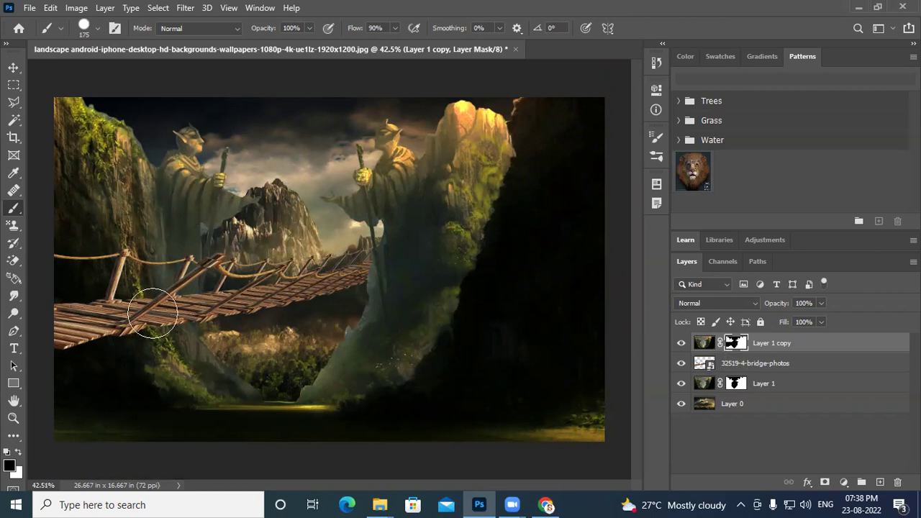
{"action": "left_click", "coordinate": [704, 343]}
{"action": "right_click", "coordinate": [734, 344]}
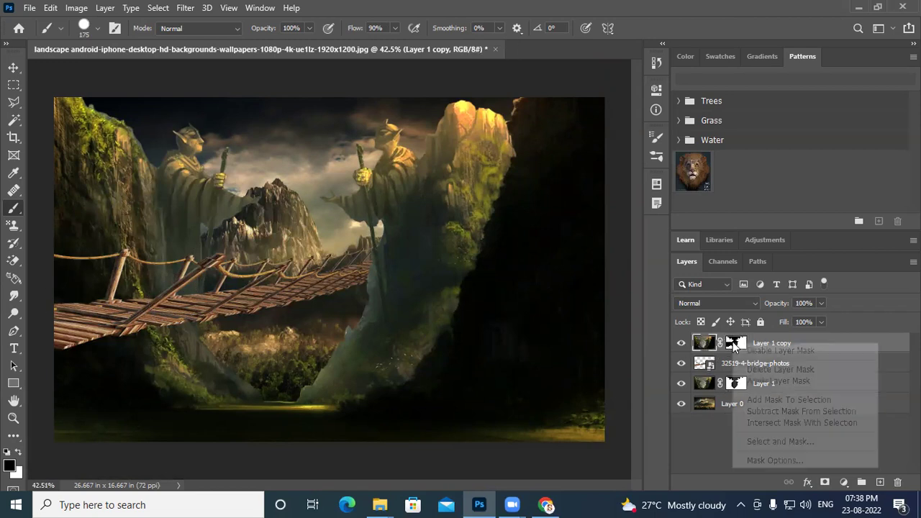
{"action": "left_click", "coordinate": [764, 352]}
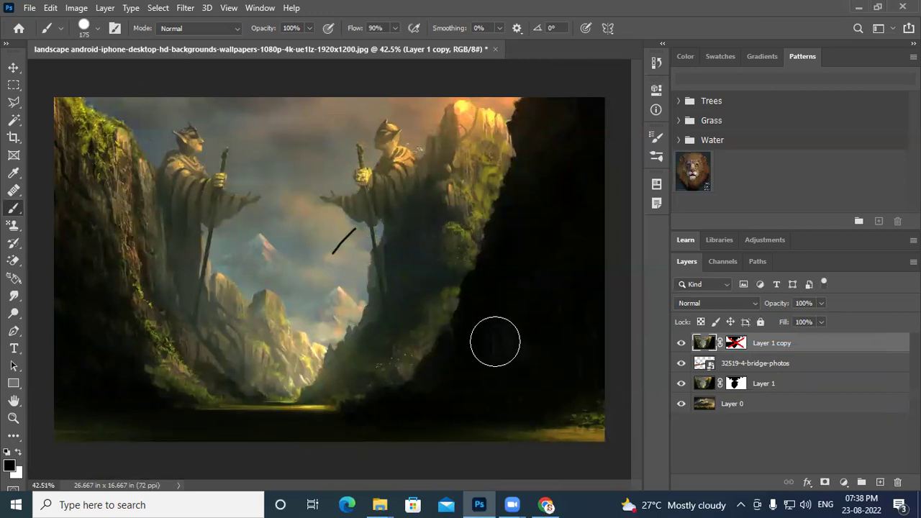
{"action": "right_click", "coordinate": [740, 348]}
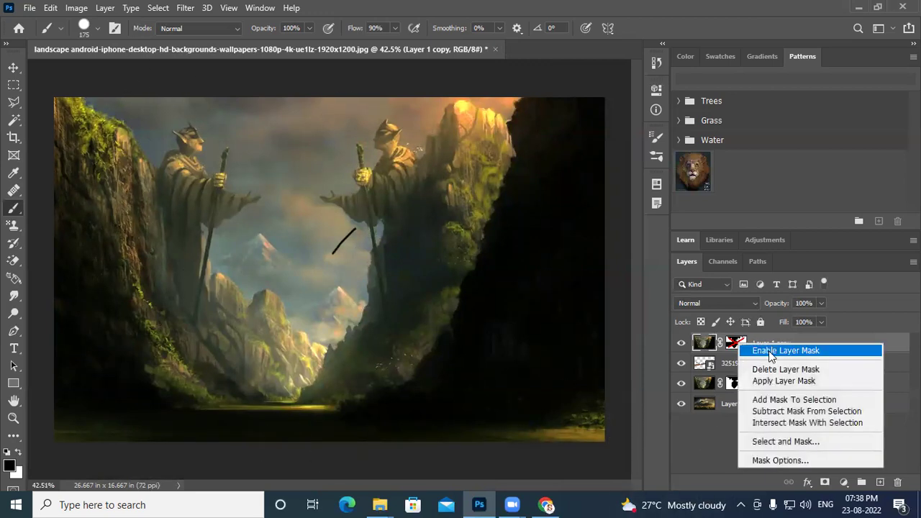
{"action": "left_click", "coordinate": [771, 351]}
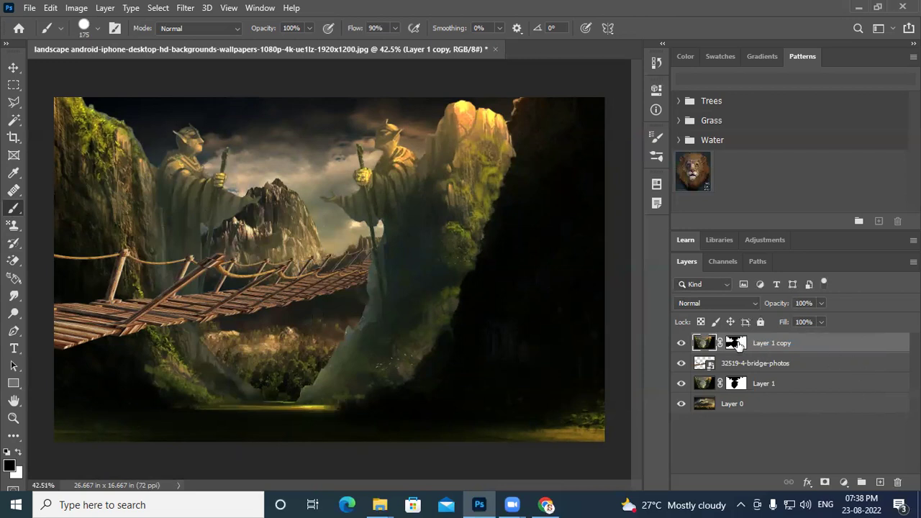
{"action": "left_click", "coordinate": [737, 344]}
{"action": "left_click", "coordinate": [760, 384]}
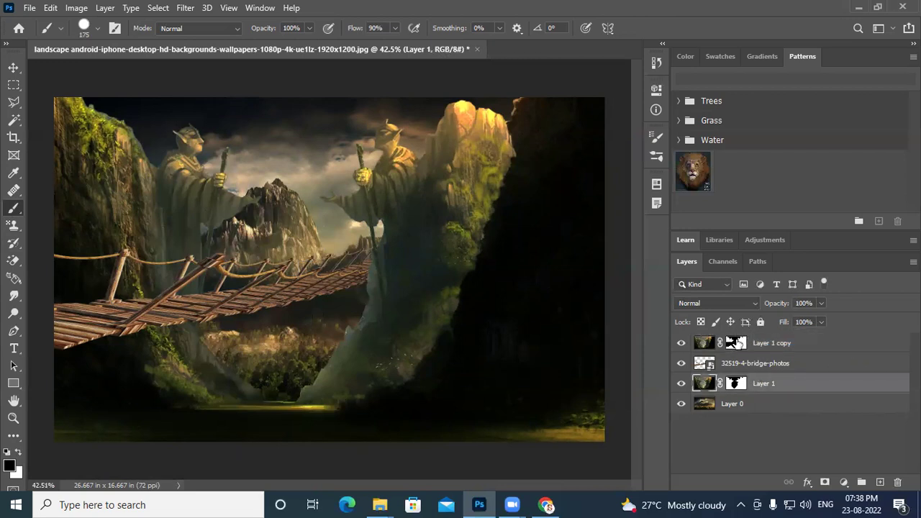
{"action": "left_click", "coordinate": [737, 343]}
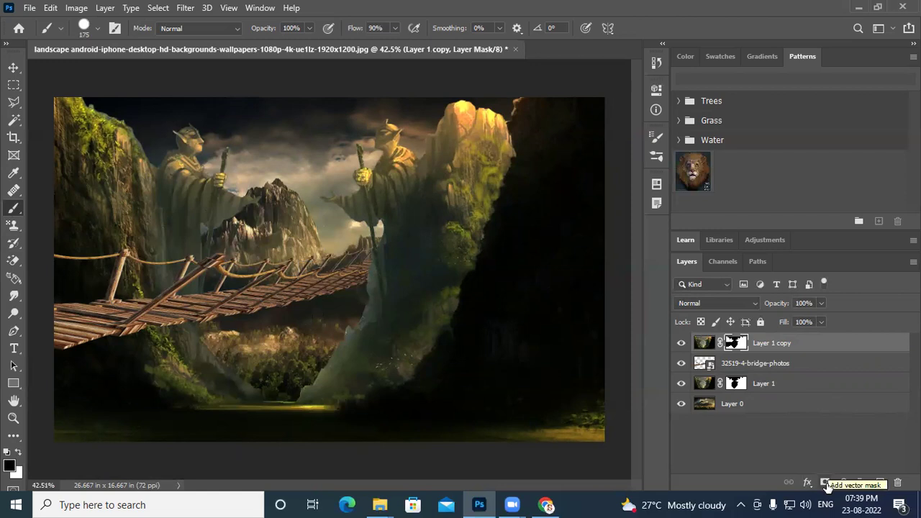
{"action": "left_click", "coordinate": [719, 365]}
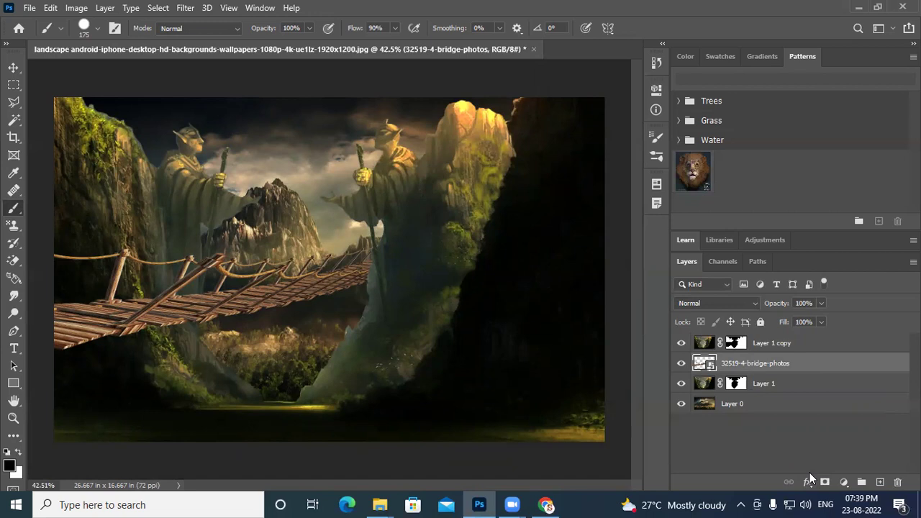
Choose the Polygonal Lasso and hide Layer 1 copy, the bridge layer and Layer 1 so that only Layer 0 shows
{"action": "left_click", "coordinate": [14, 103]}
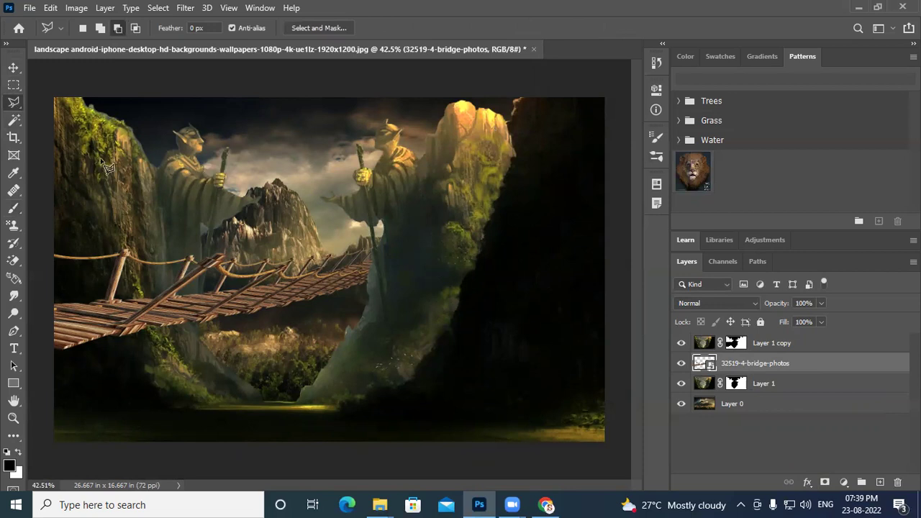
{"action": "left_click", "coordinate": [705, 405]}
{"action": "left_click", "coordinate": [680, 383]}
{"action": "left_click", "coordinate": [681, 364]}
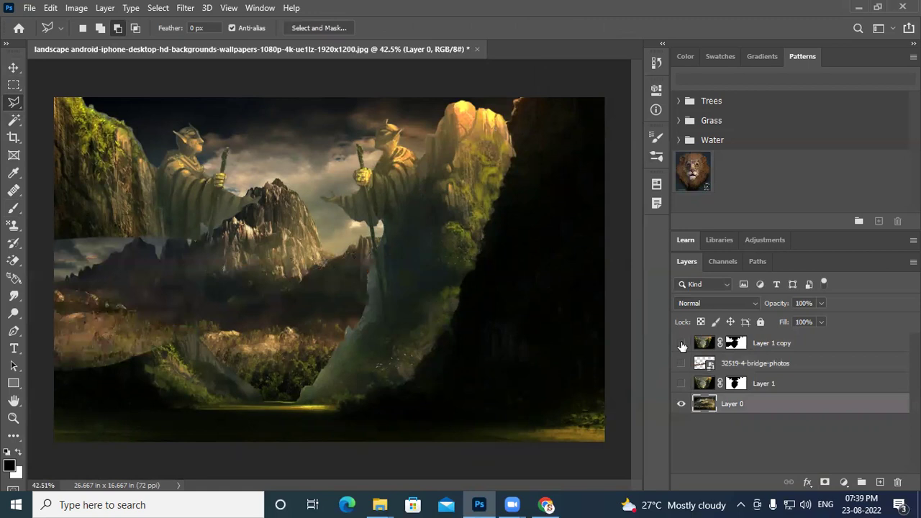
{"action": "left_click", "coordinate": [681, 343]}
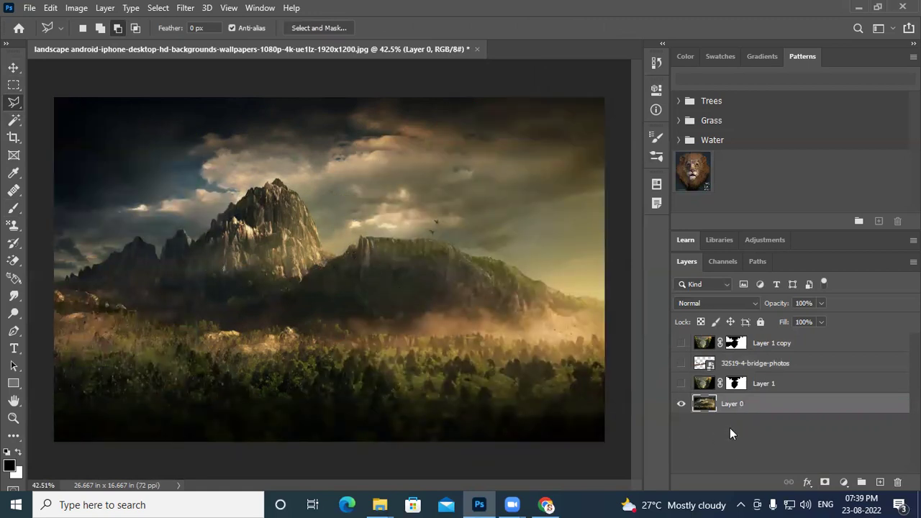
{"action": "left_click", "coordinate": [787, 349]}
{"action": "left_click", "coordinate": [780, 365]}
{"action": "left_click", "coordinate": [776, 383]}
{"action": "left_click", "coordinate": [799, 346]}
{"action": "left_click", "coordinate": [796, 370]}
{"action": "left_click", "coordinate": [789, 386]}
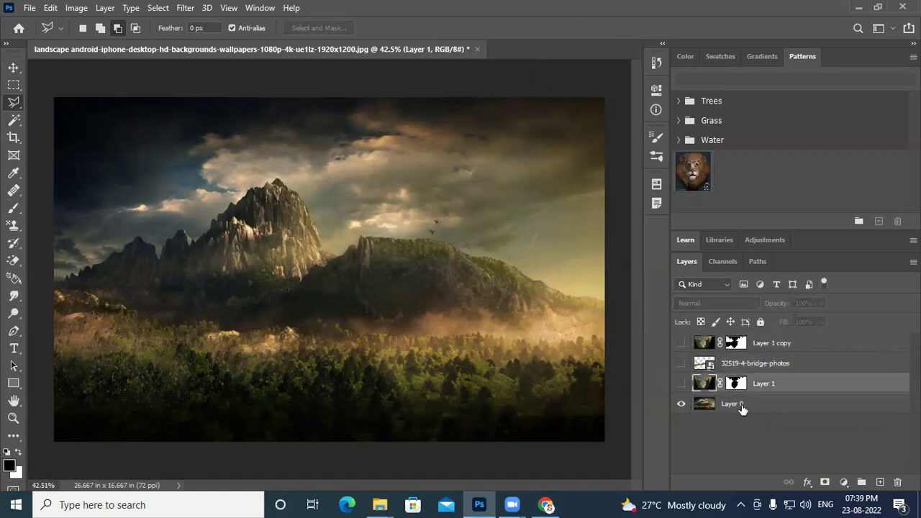
Select Layer 0, outline its tall rocky peak with the Polygonal Lasso, and add a layer mask from that selection
{"action": "left_click", "coordinate": [754, 408]}
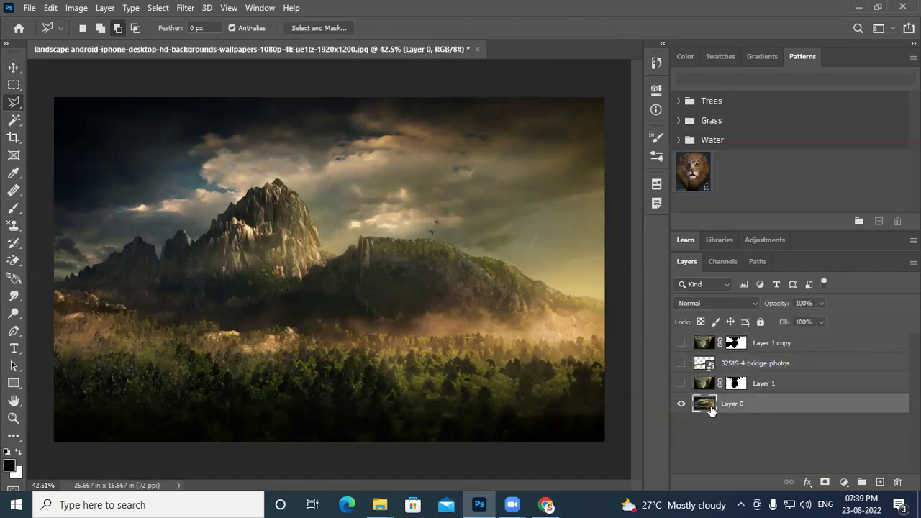
{"action": "left_click", "coordinate": [206, 254]}
{"action": "left_click", "coordinate": [274, 182]}
{"action": "left_click", "coordinate": [288, 180]}
{"action": "left_click", "coordinate": [318, 232]}
{"action": "left_click", "coordinate": [323, 266]}
{"action": "left_click", "coordinate": [296, 309]}
{"action": "left_click", "coordinate": [233, 315]}
{"action": "left_click", "coordinate": [201, 280]}
{"action": "left_click", "coordinate": [208, 256]}
{"action": "left_click", "coordinate": [825, 483]}
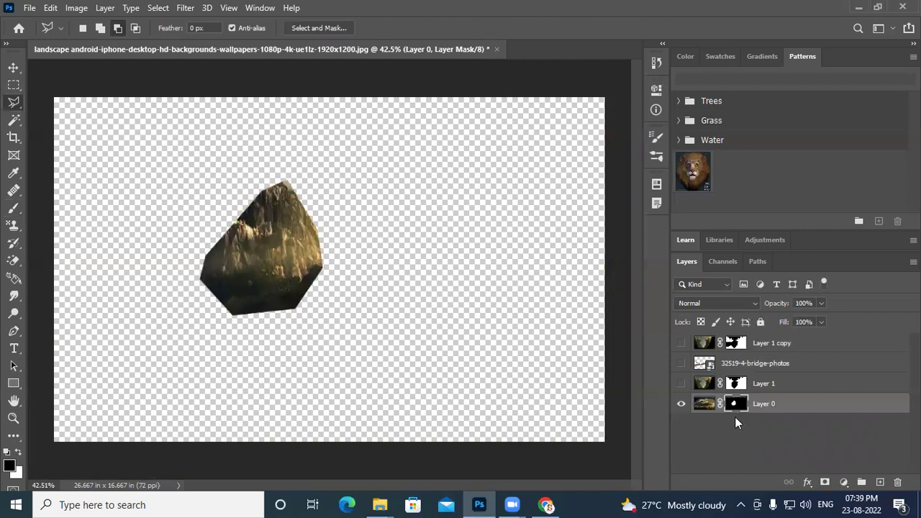
Switch between Layer 0's image and mask, and disable and re-enable the layer mask to compare
{"action": "left_click", "coordinate": [704, 405]}
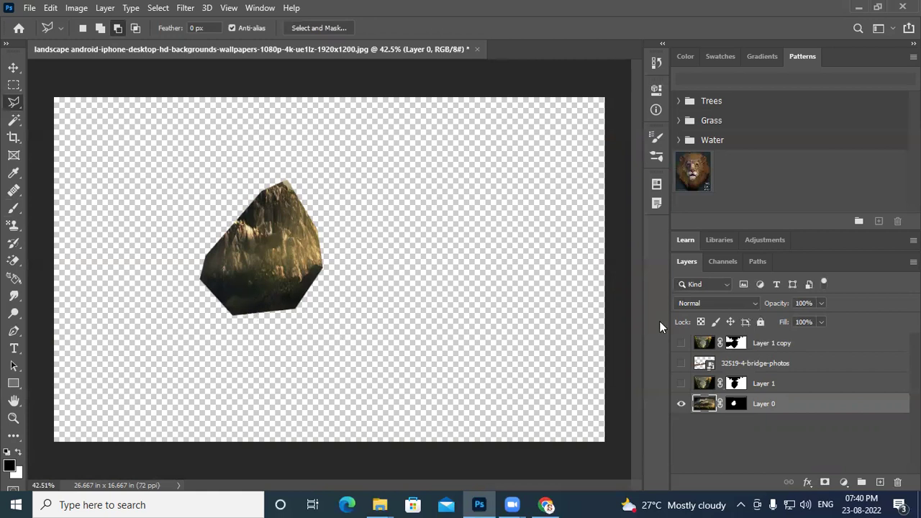
{"action": "left_click", "coordinate": [740, 407]}
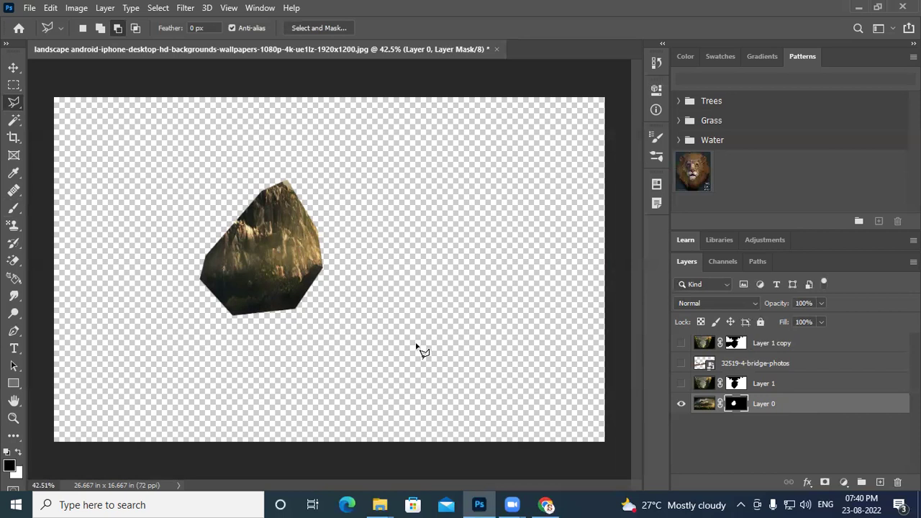
{"action": "right_click", "coordinate": [734, 406]}
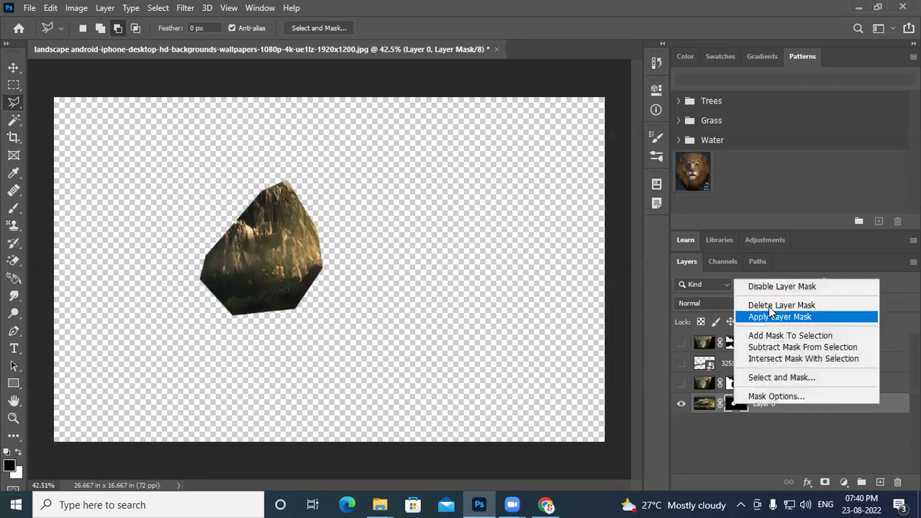
{"action": "left_click", "coordinate": [775, 288]}
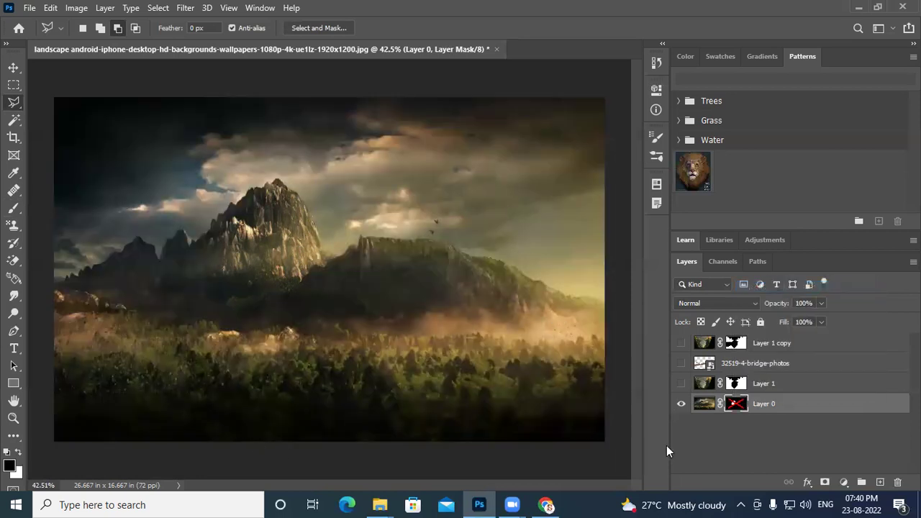
{"action": "left_click", "coordinate": [734, 406], "text": "shift"}
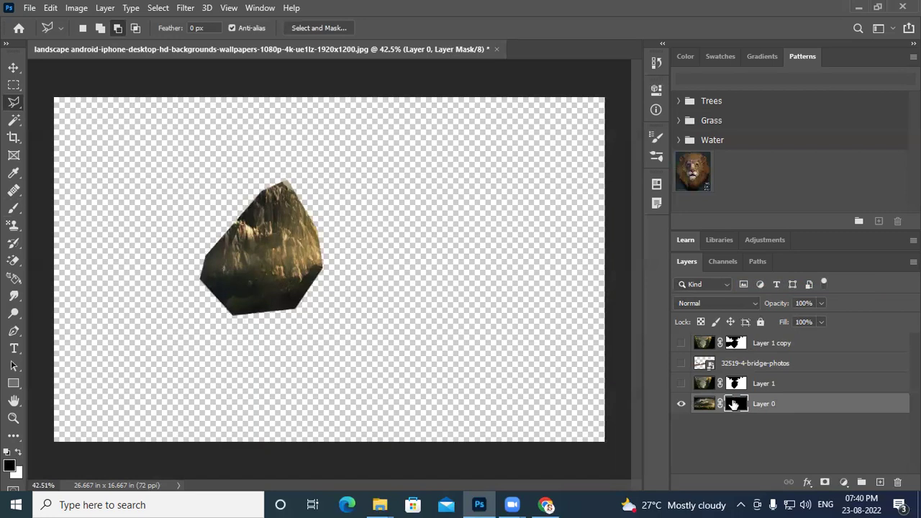
Try to delete Layer 0's mask and show the three layers above it, and undo back to the masked Layer 0
{"action": "key", "text": "Delete"}
{"action": "left_click", "coordinate": [681, 383]}
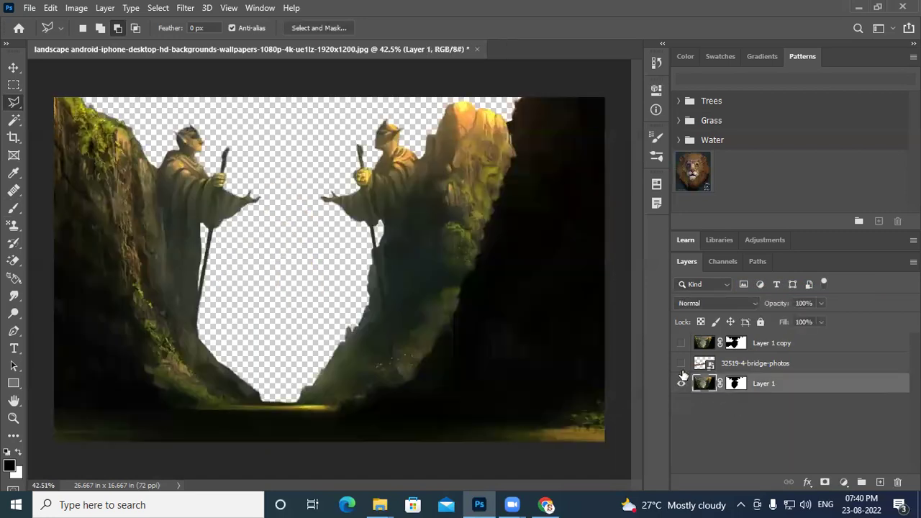
{"action": "left_click", "coordinate": [681, 363]}
{"action": "left_click", "coordinate": [681, 343]}
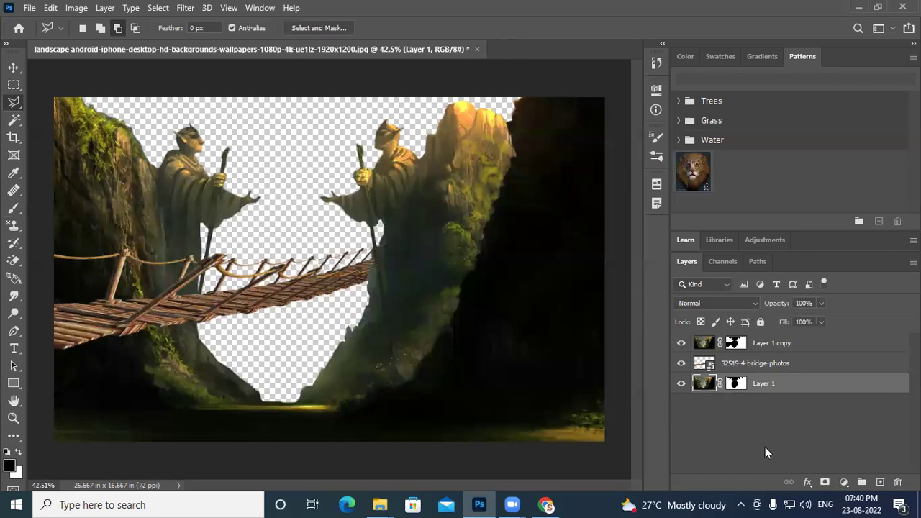
{"action": "key", "text": "ctrl+z"}
{"action": "key", "text": "ctrl+z"}
{"action": "key", "text": "ctrl+z"}
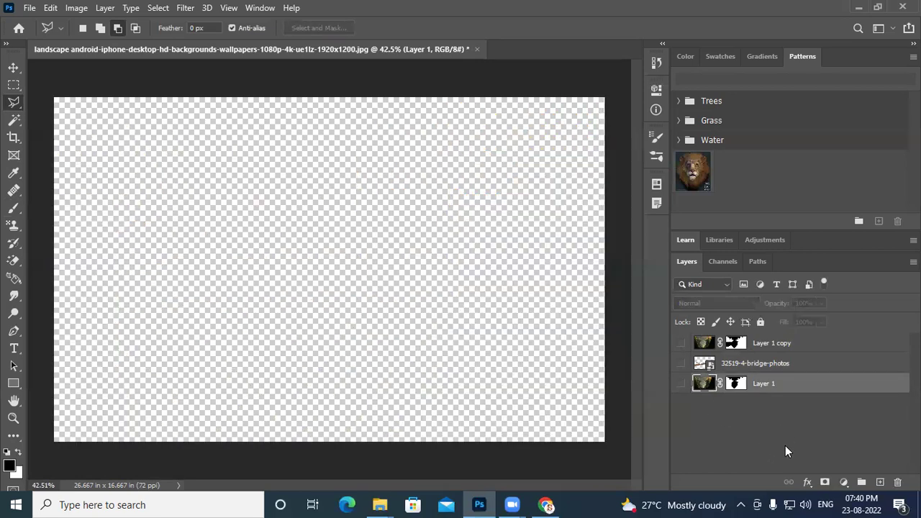
{"action": "key", "text": "ctrl+z"}
Delete Layer 0's layer mask and show Layer 1, the bridge layer and Layer 1 copy again
{"action": "right_click", "coordinate": [735, 404]}
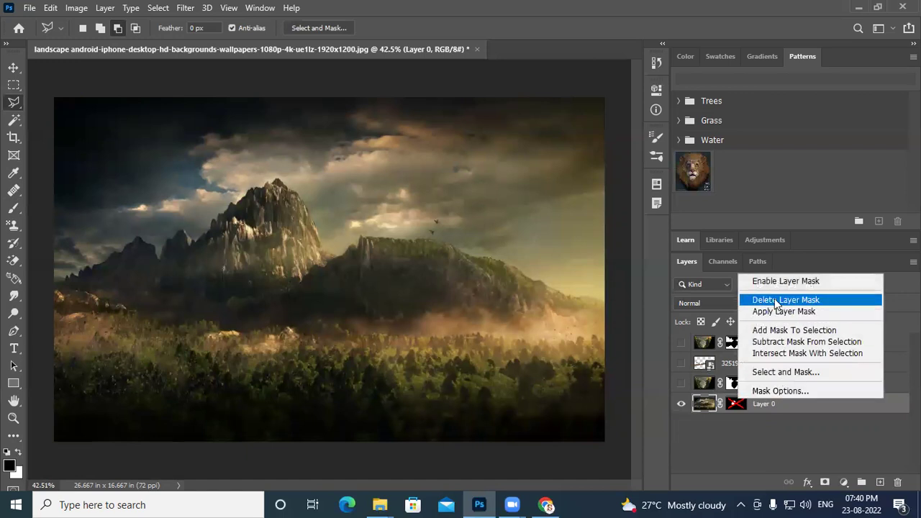
{"action": "left_click", "coordinate": [777, 305]}
{"action": "left_click", "coordinate": [681, 383]}
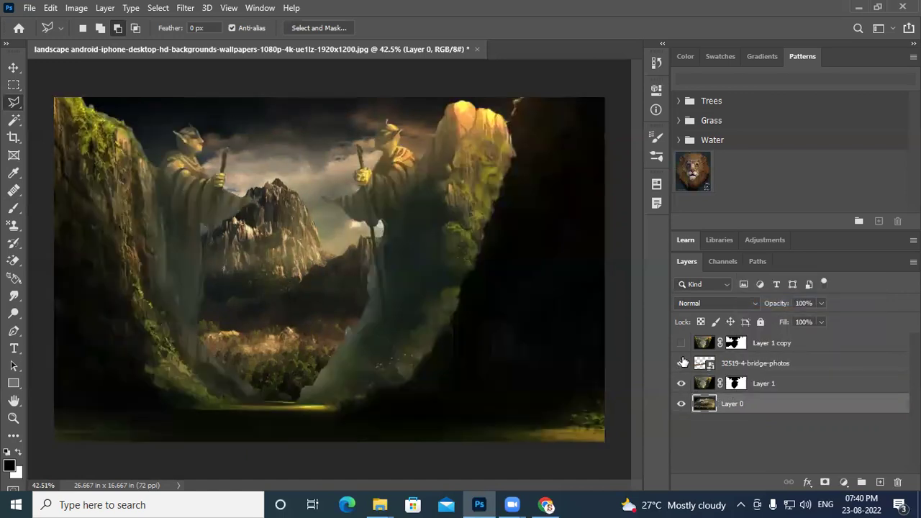
{"action": "left_click", "coordinate": [681, 362]}
{"action": "left_click", "coordinate": [682, 342]}
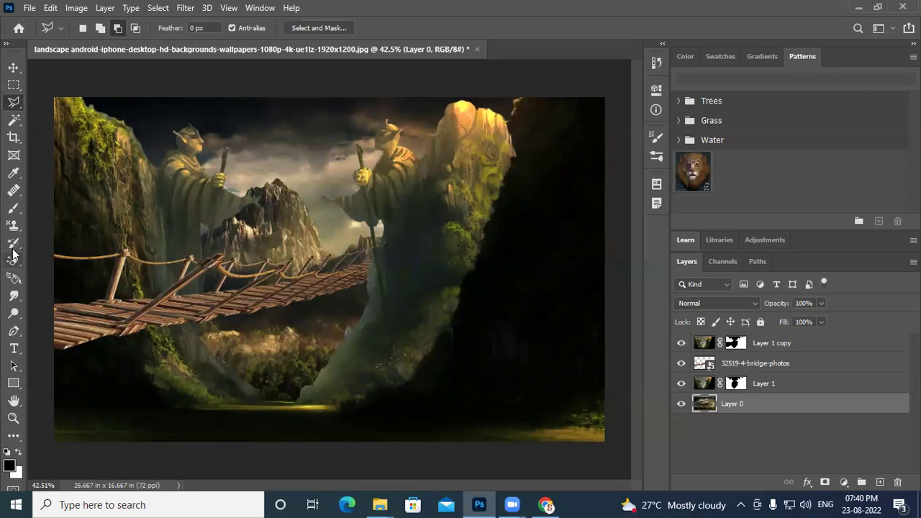
{"action": "left_click", "coordinate": [16, 297]}
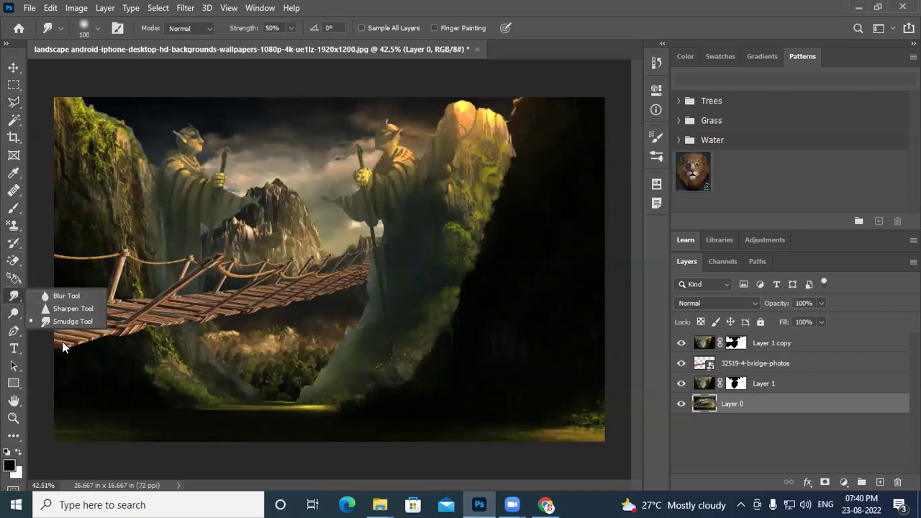
{"action": "left_click", "coordinate": [13, 313]}
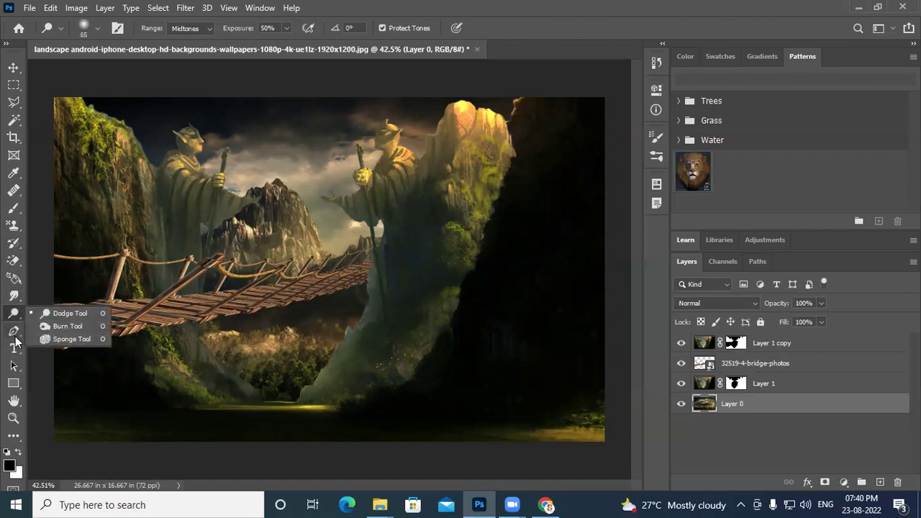
{"action": "left_click", "coordinate": [13, 67]}
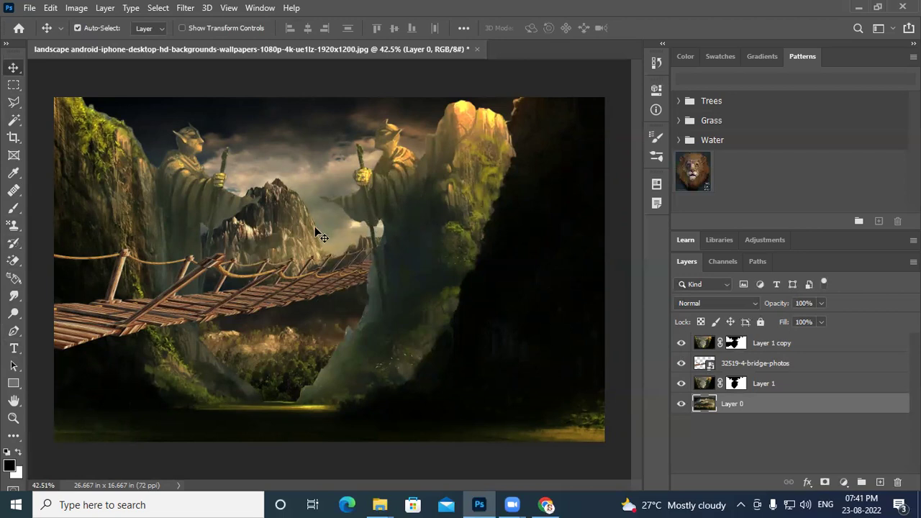
Start saving the composite on the computer as a Photoshop file, choosing Local Disk (D:) as the location
{"action": "key", "text": "ctrl+s"}
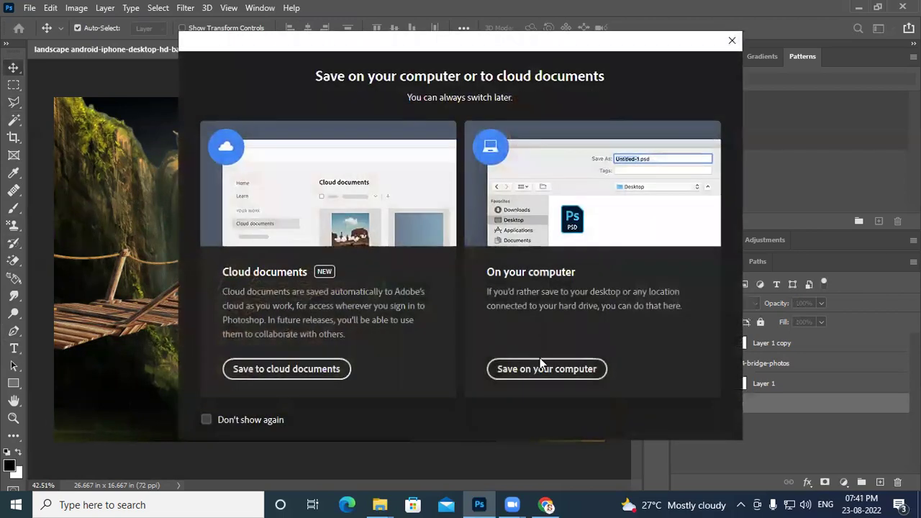
{"action": "left_click", "coordinate": [550, 371]}
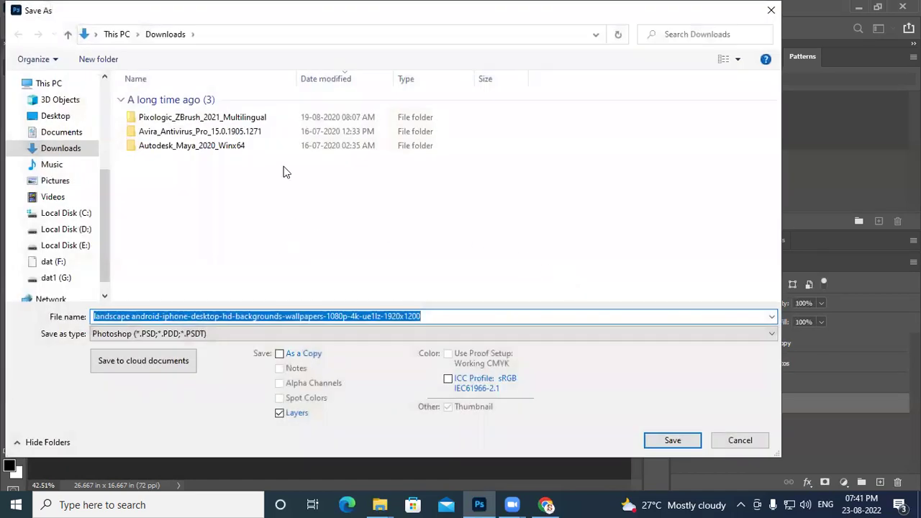
{"action": "left_click", "coordinate": [66, 230]}
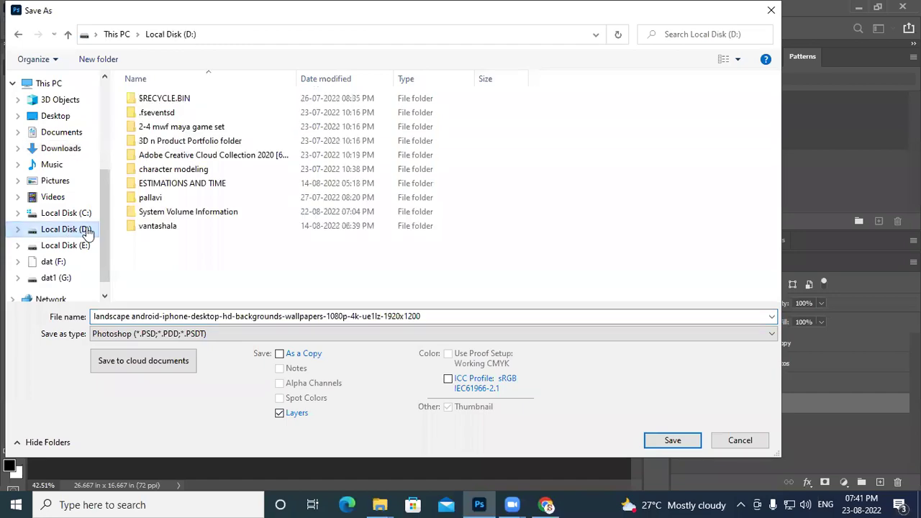